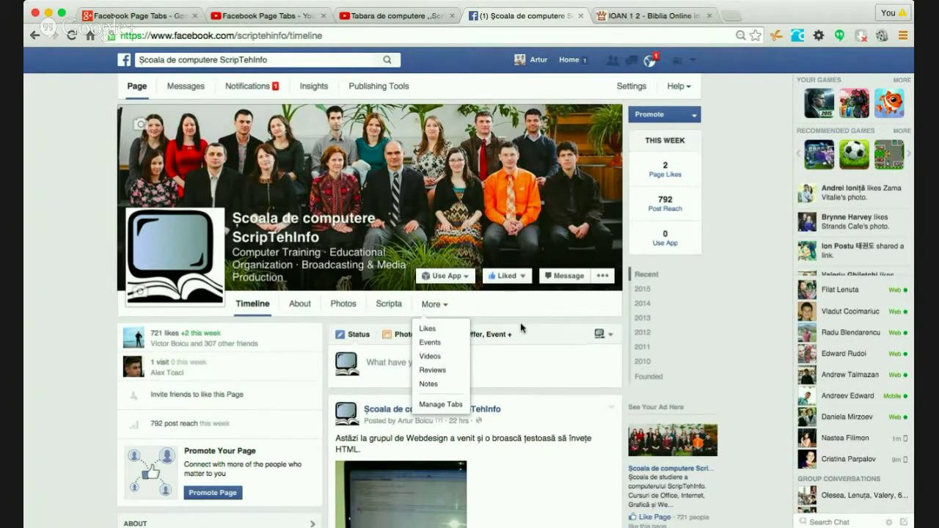
- Reorder the page's extra tabs to Likes, Videos, Events, Reviews, Notes and save
click(450, 408)
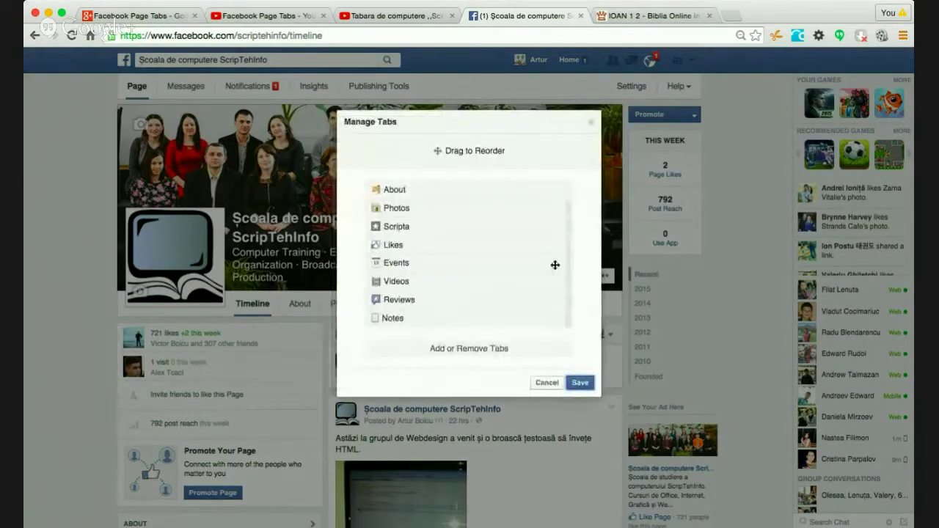
drag(570, 321, 566, 269)
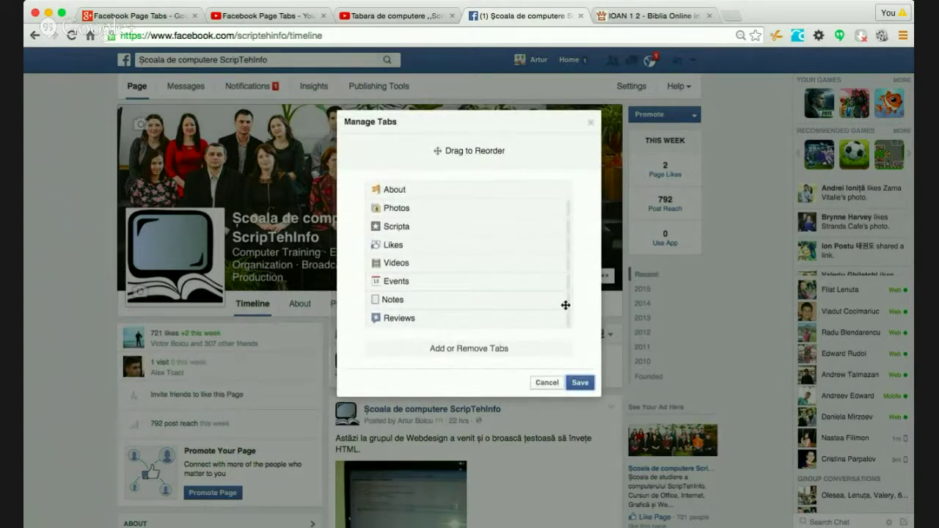
drag(564, 318, 565, 304)
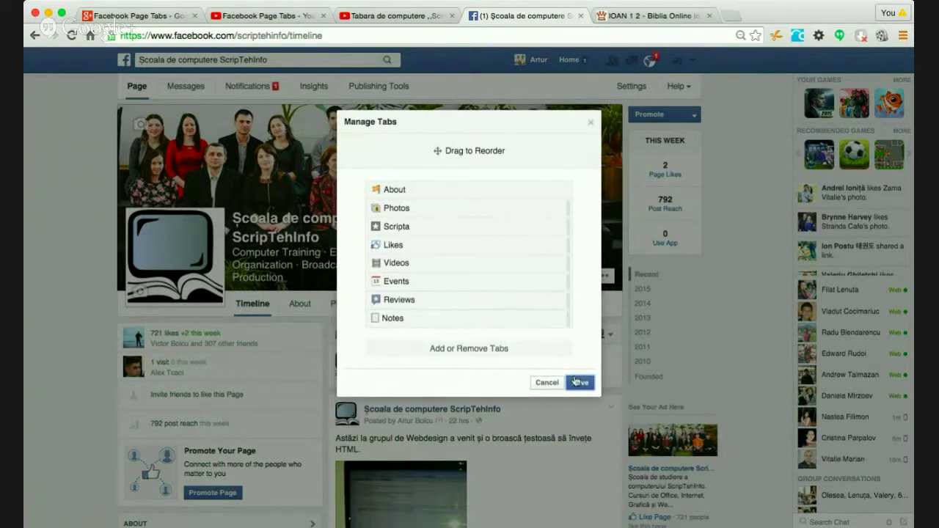
click(577, 381)
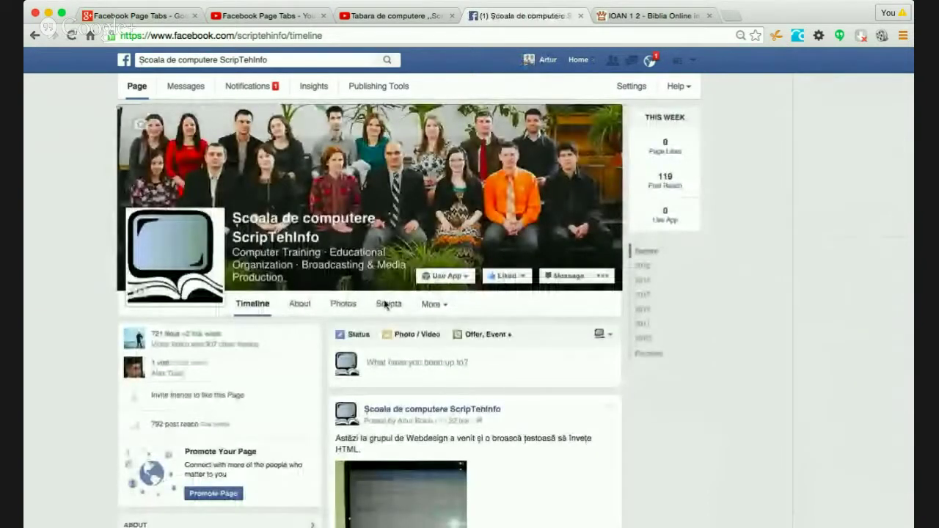
click(450, 307)
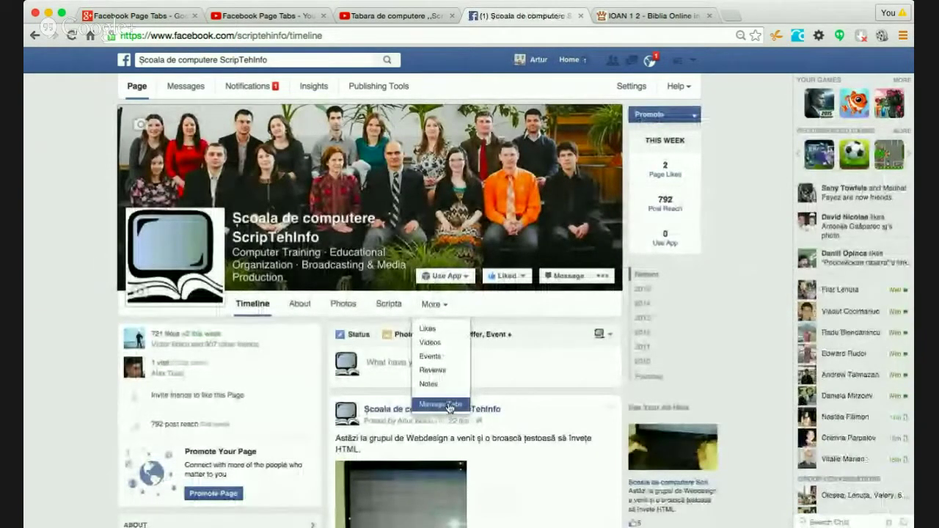
click(440, 401)
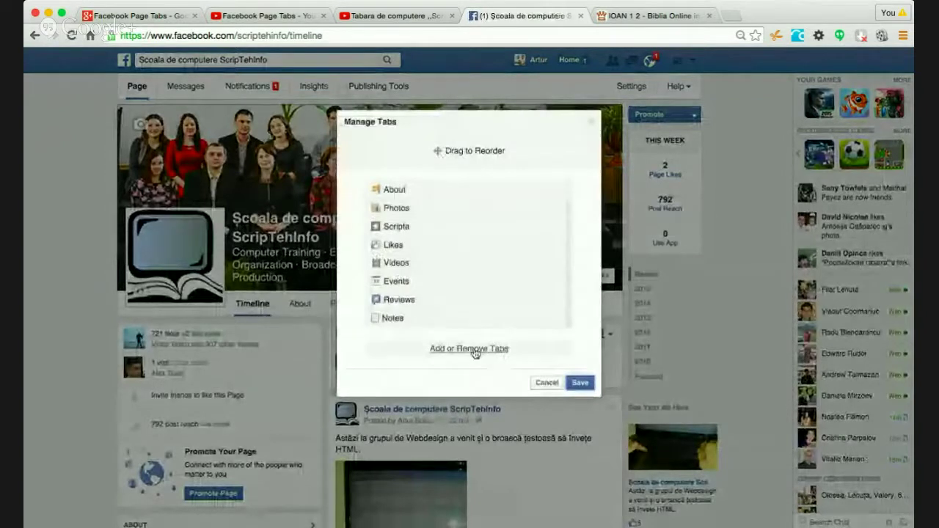
click(450, 350)
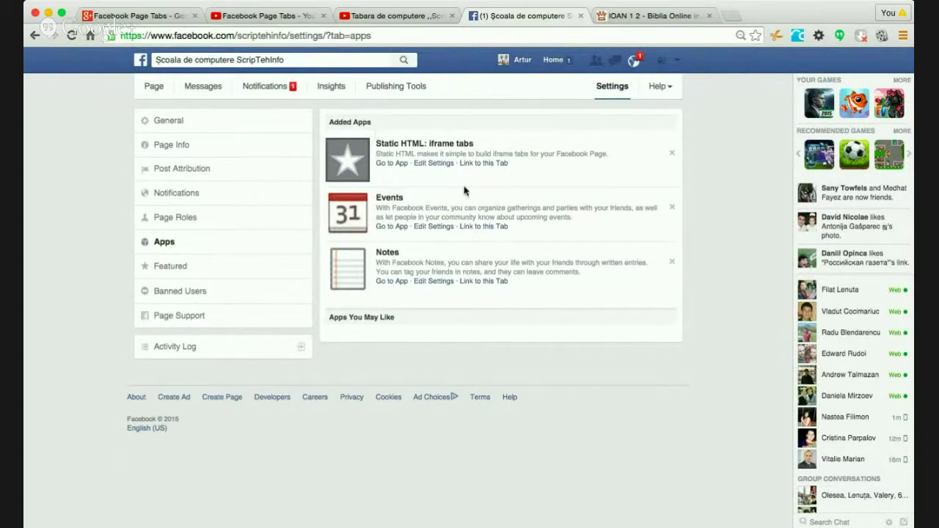
click(154, 87)
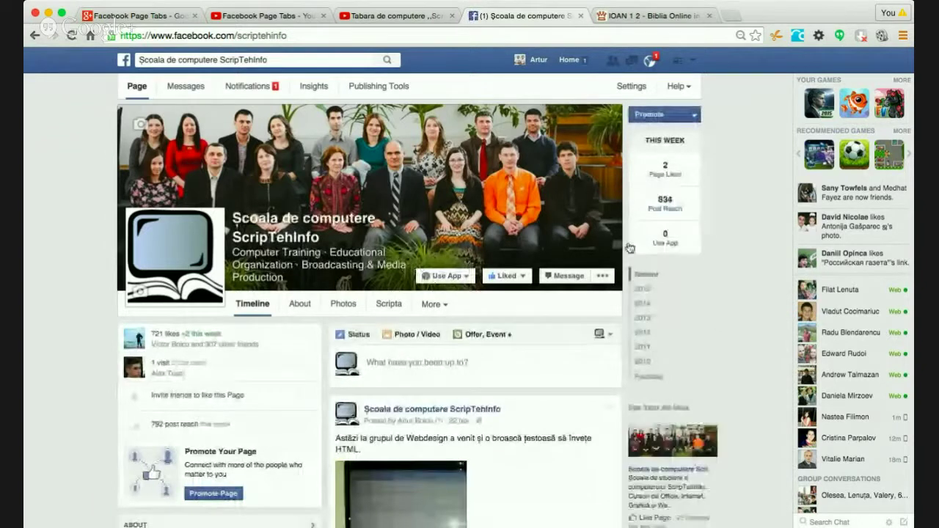
- Search Facebook for 'Static HTML' and open the Static HTML: iframe tabs app page
click(309, 58)
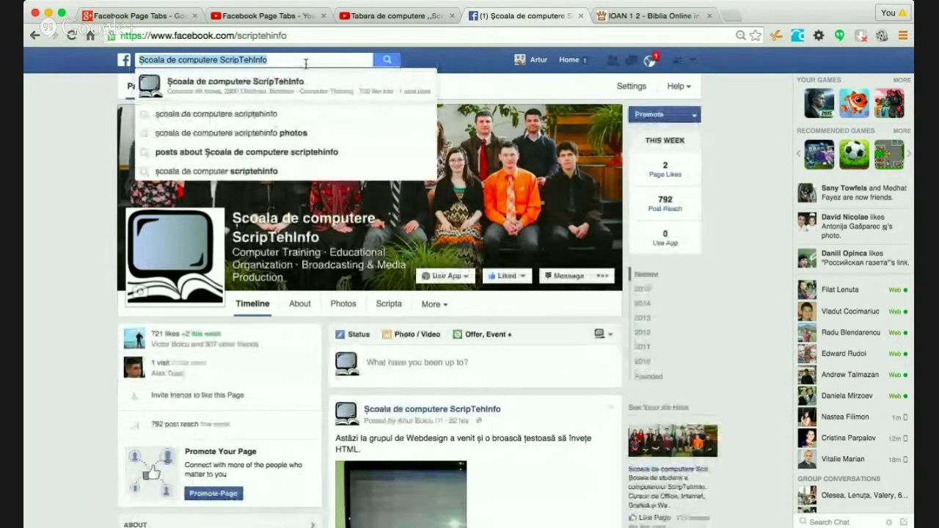
text(Ştatic)
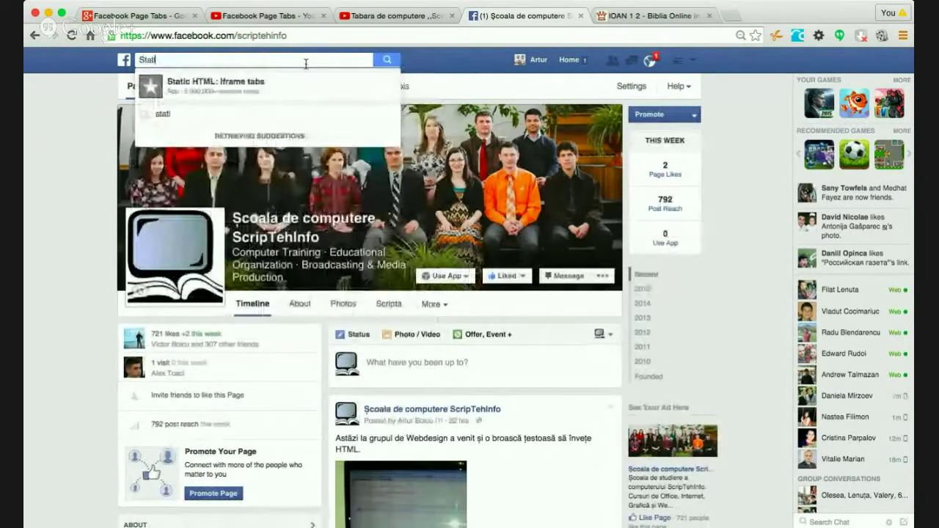
text( HTML)
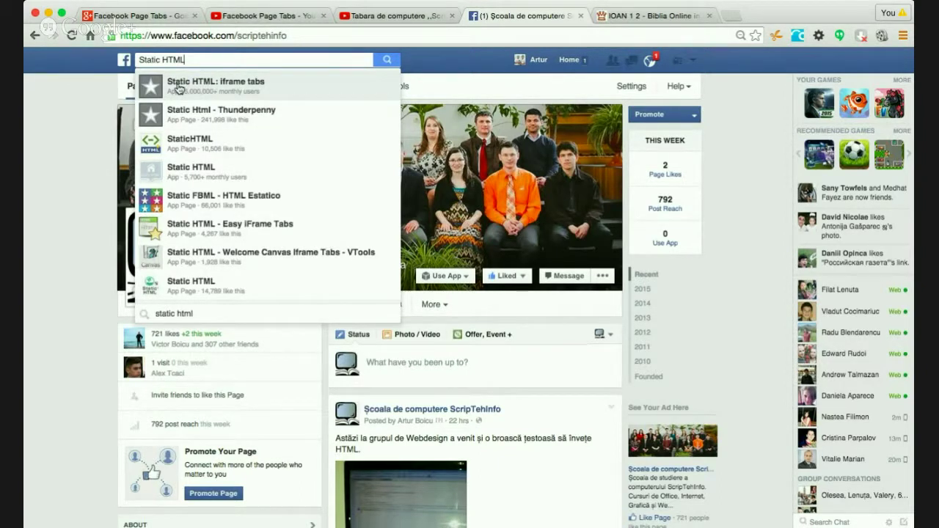
click(178, 89)
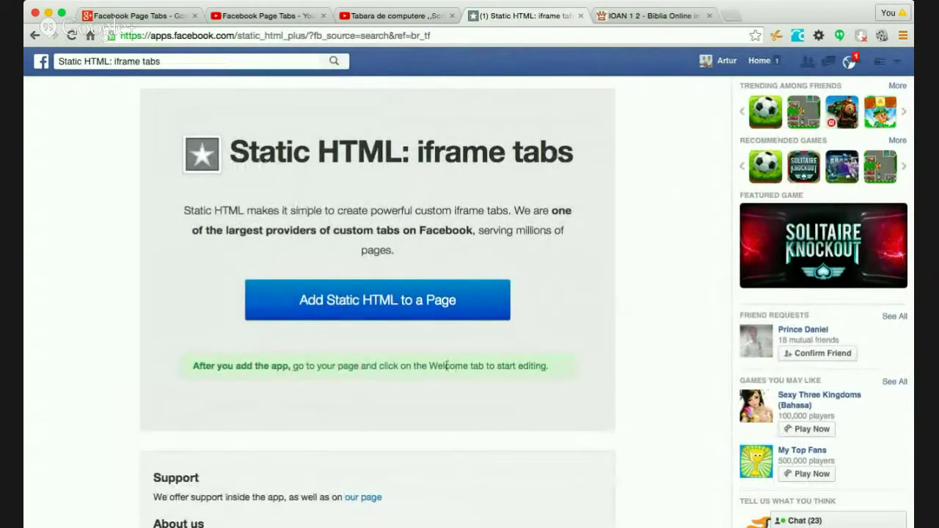
- Scroll through the Static HTML app page, then switch to the YouTube Facebook Page Tabs video
scroll(447, 370, down, 5)
scroll(447, 371, up, 5)
click(271, 20)
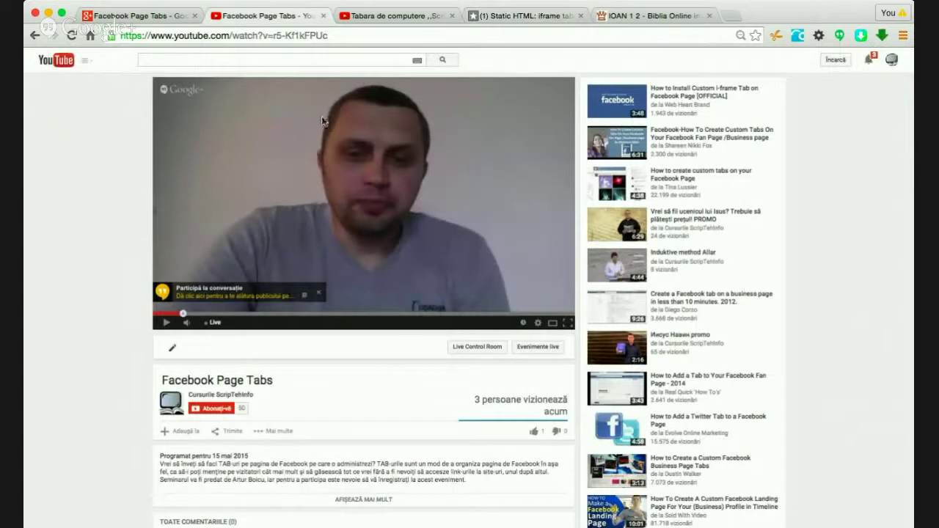
- Look over the Tabara de computere video and the Facebook Page Tabs Google+ event
click(374, 17)
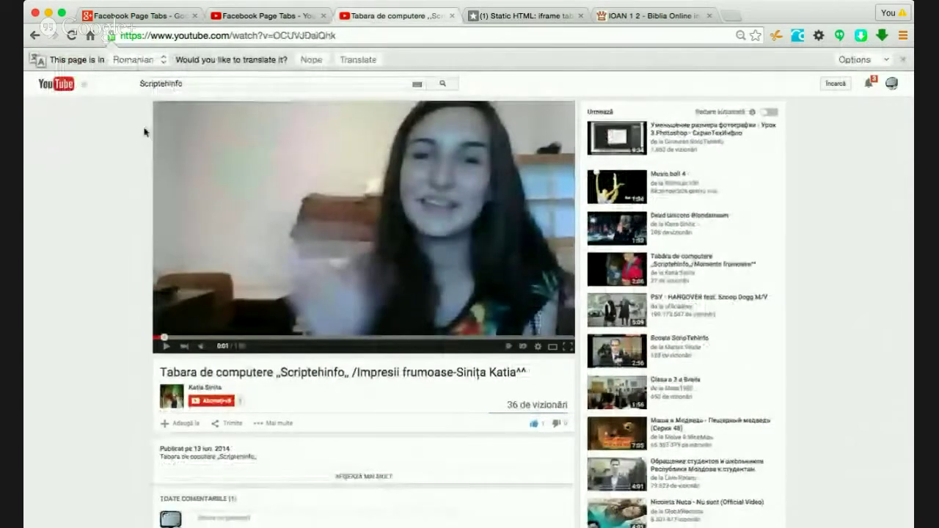
click(143, 16)
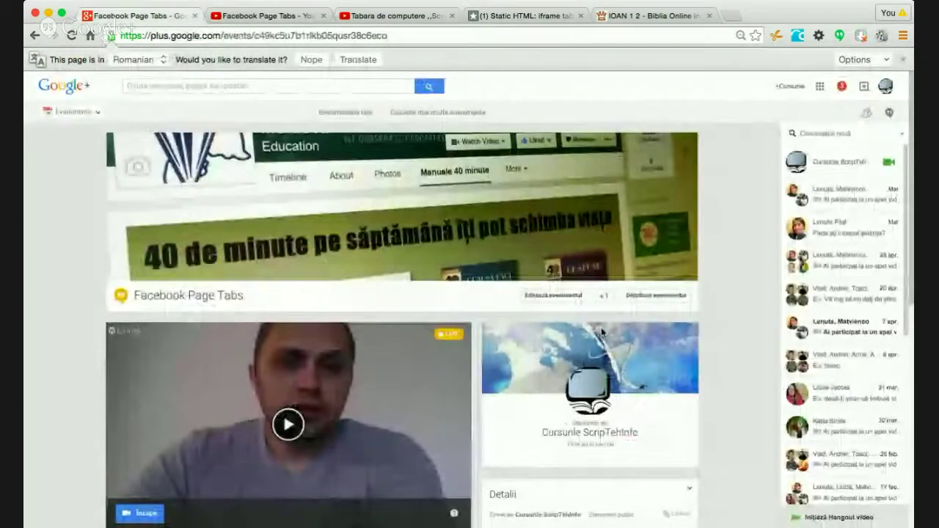
scroll(601, 329, down, 3)
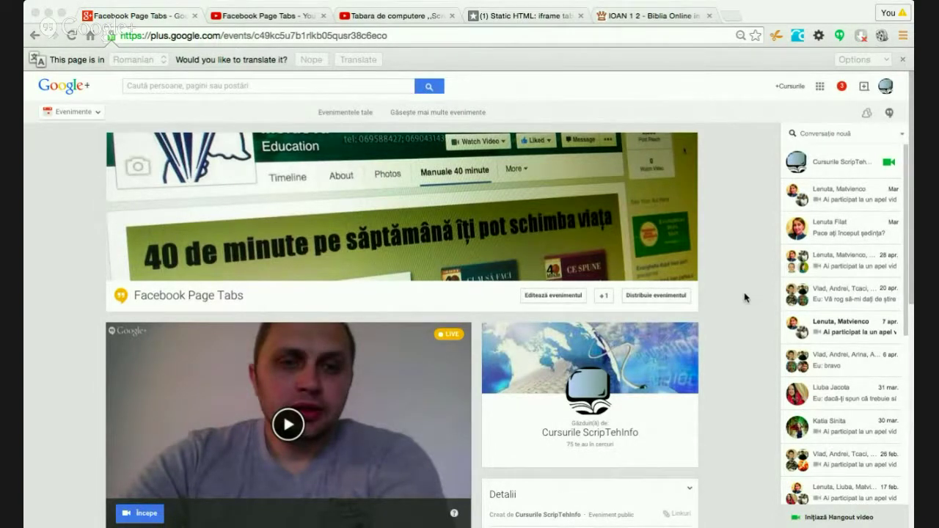
- Review the Facebook Page Tabs video again, then return to the Static HTML app page
click(287, 18)
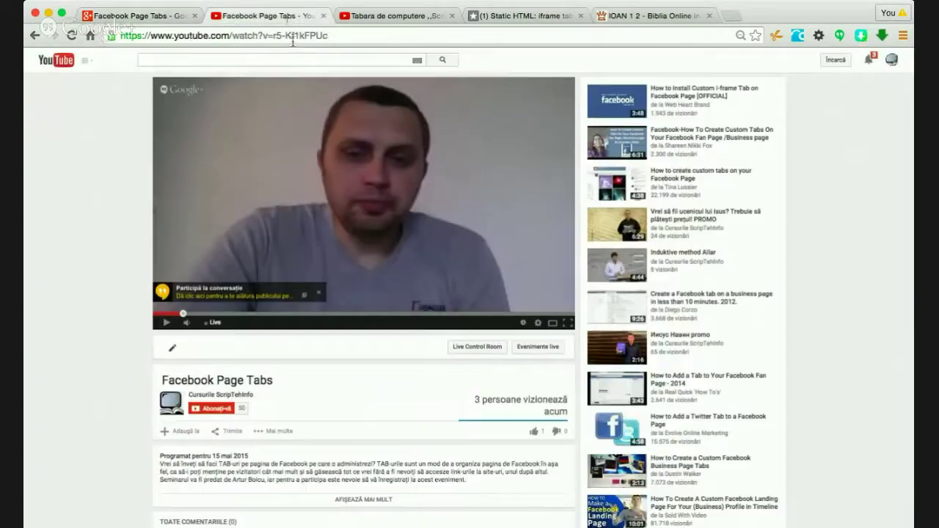
scroll(360, 136, down, 5)
scroll(367, 134, up, 2)
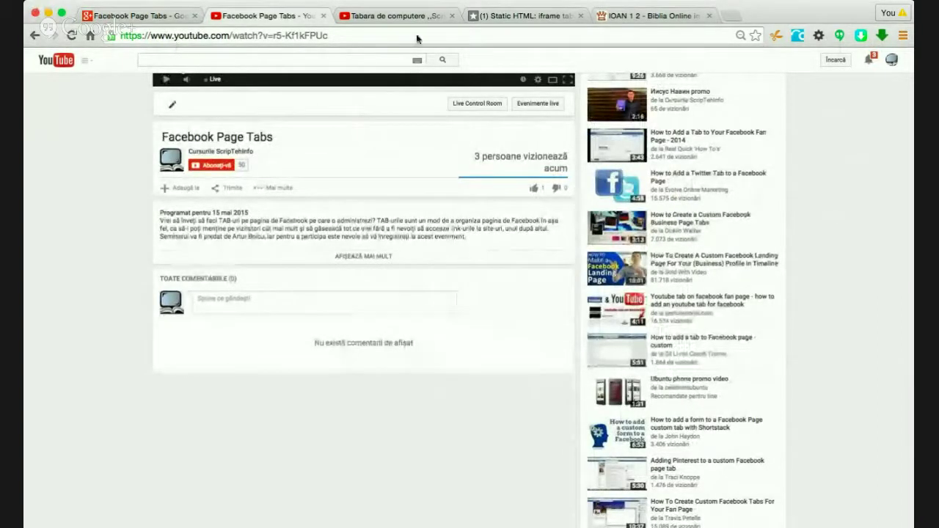
click(519, 15)
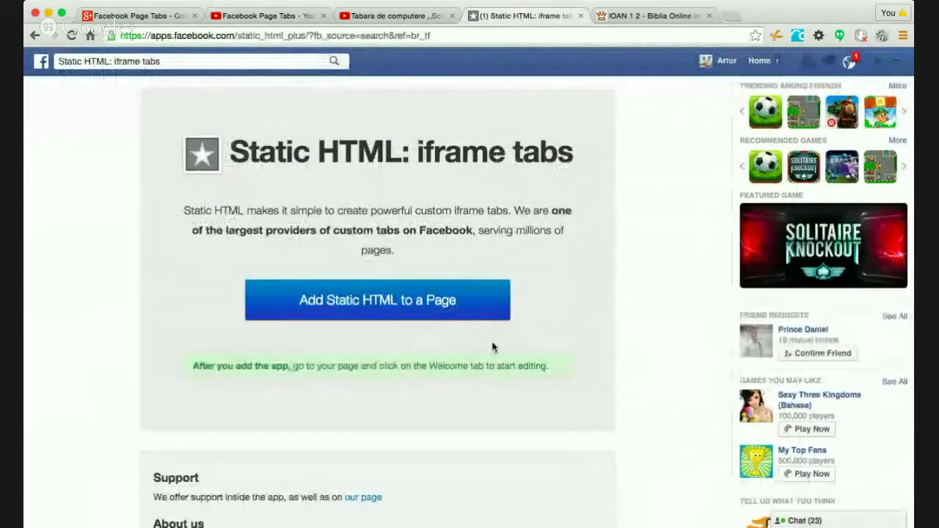
- Start adding Static HTML to a Page and look over the Add Page Tab dialog
click(371, 322)
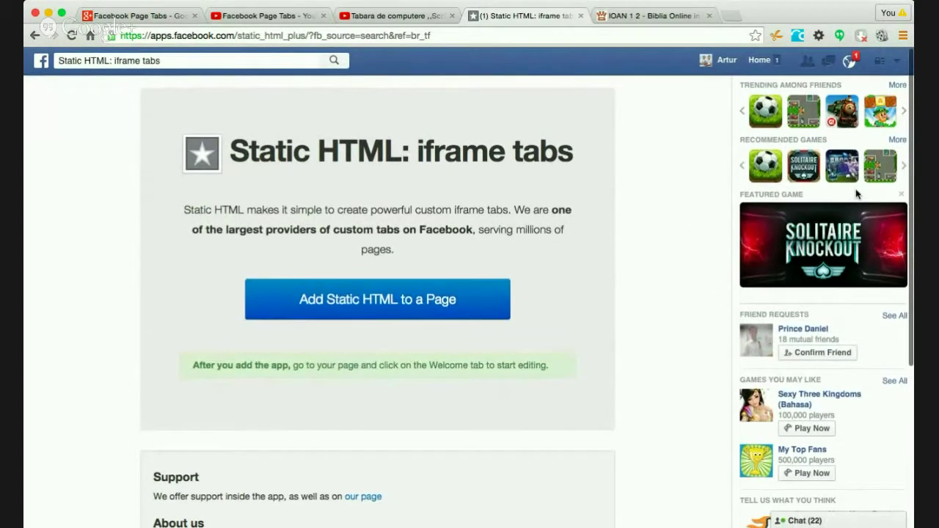
scroll(857, 194, down, 5)
scroll(856, 193, up, 5)
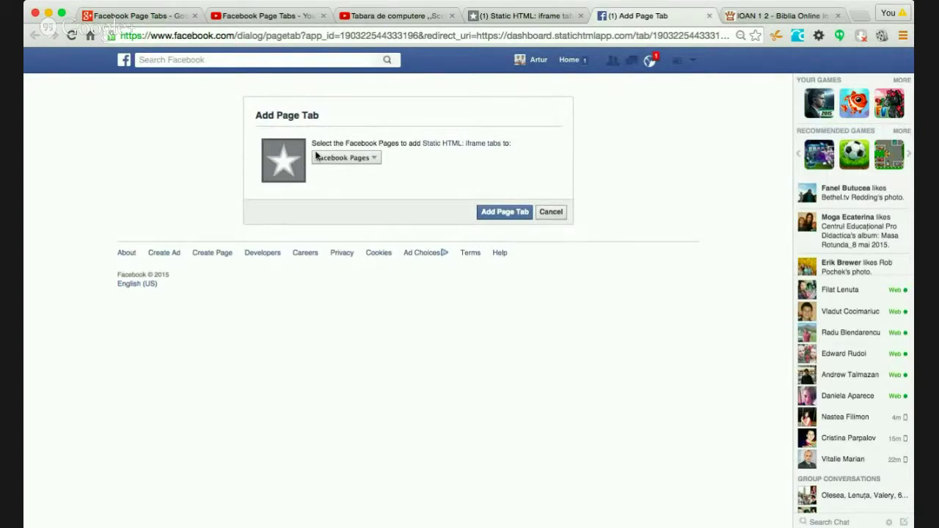
- Try ticking the Asociația Obștească and Scriptehinfo Ukraine pages in the list, then untick both
click(371, 161)
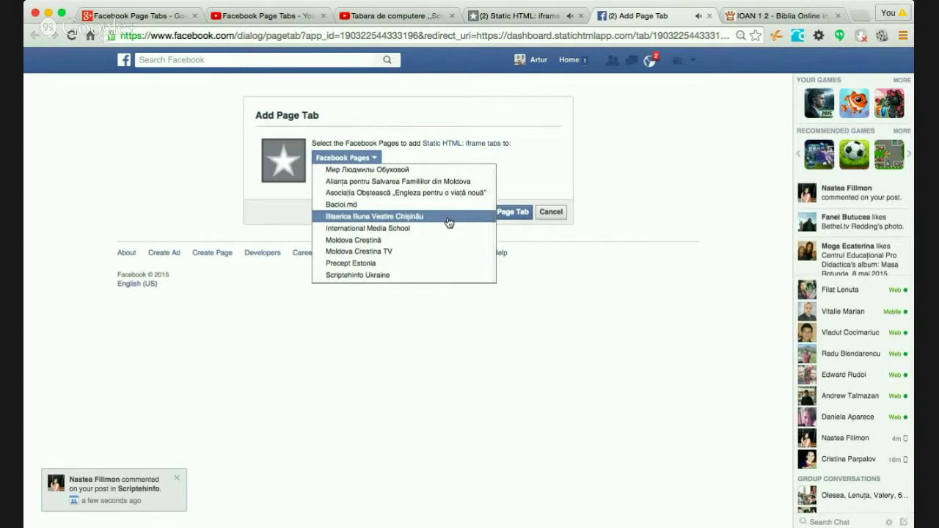
click(287, 196)
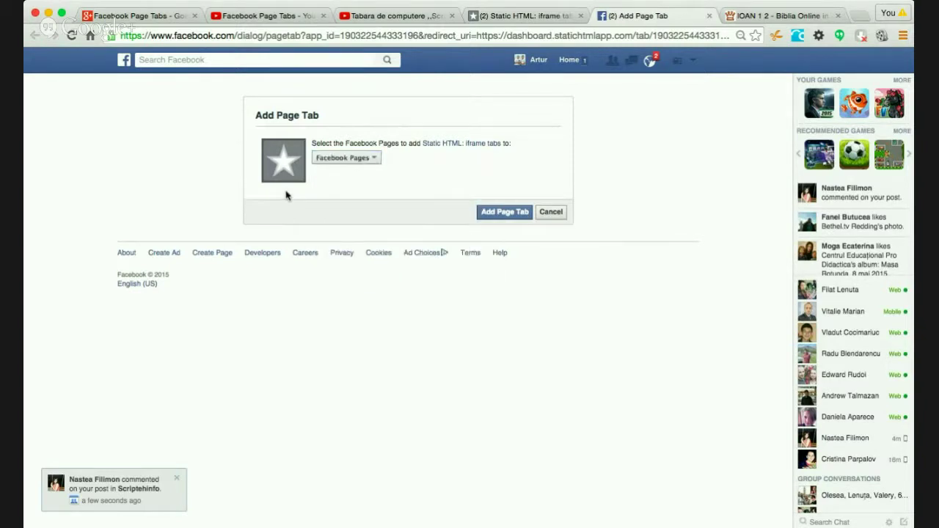
click(368, 153)
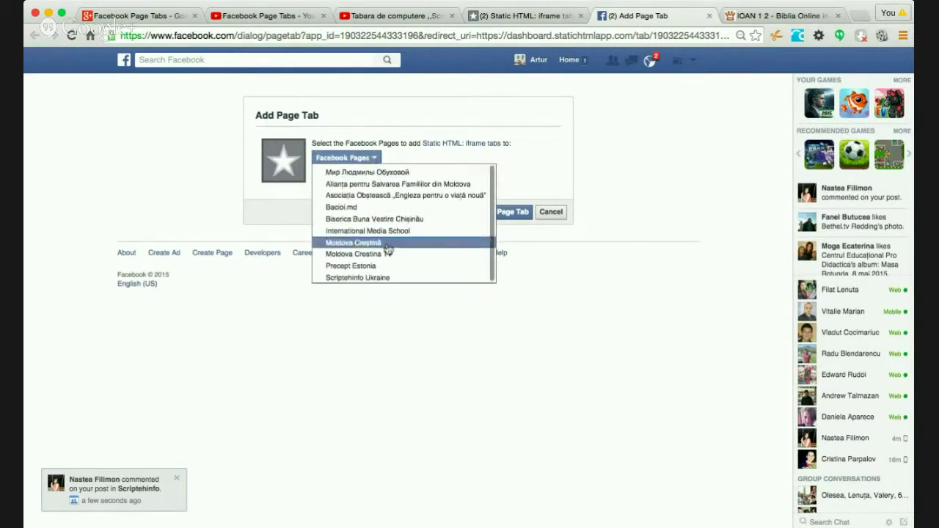
click(400, 195)
click(461, 151)
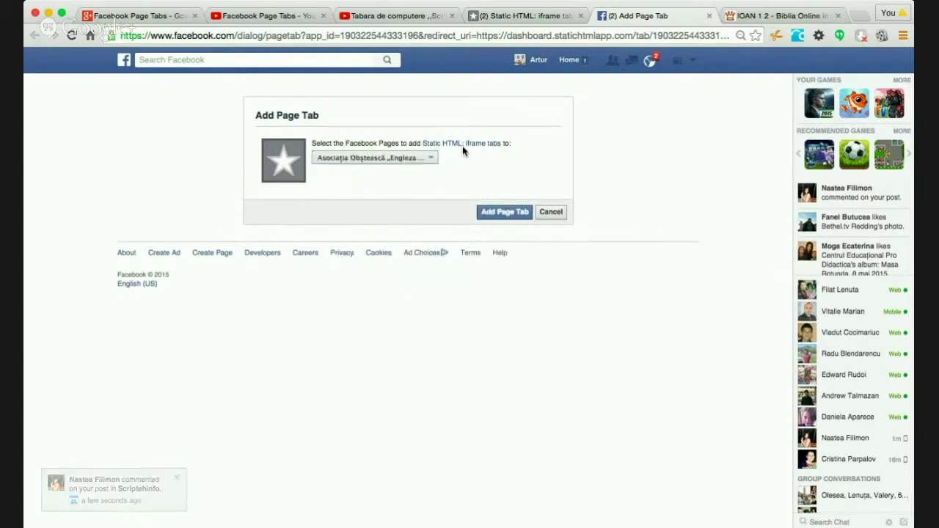
click(426, 160)
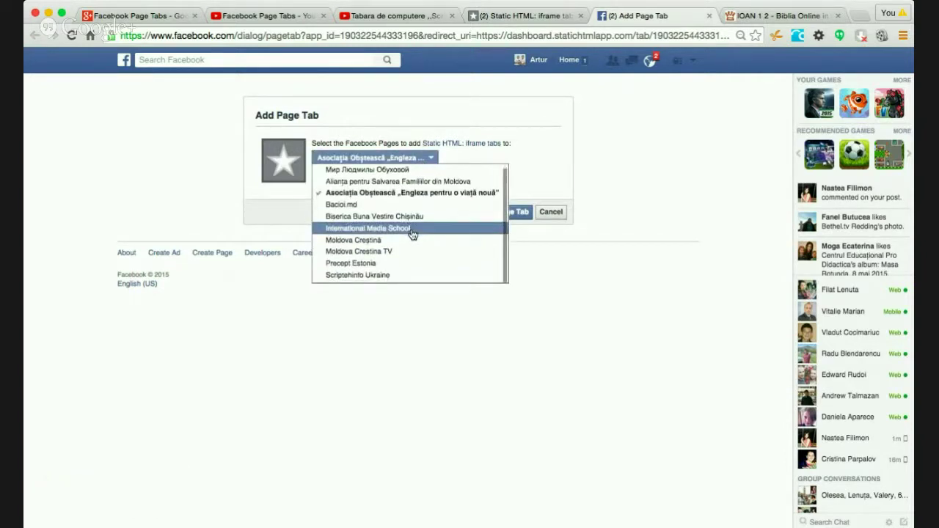
click(400, 277)
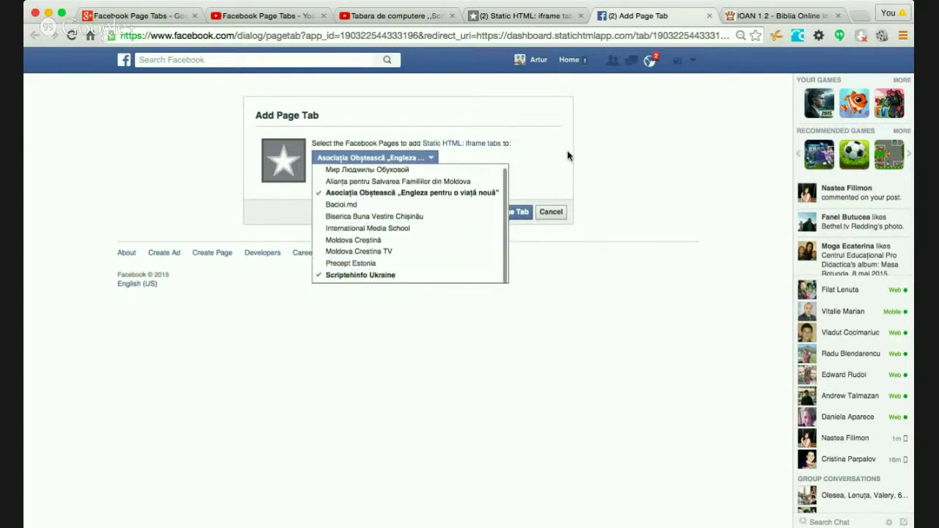
click(379, 276)
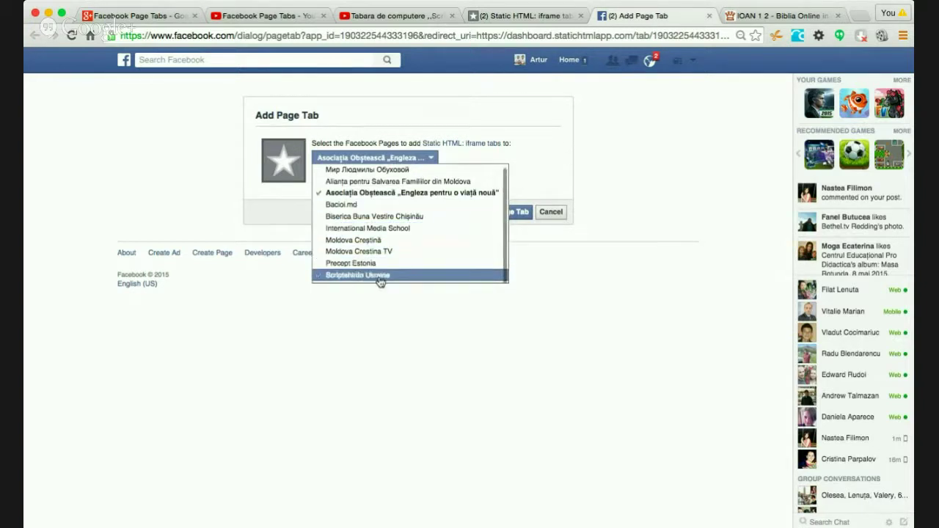
click(349, 195)
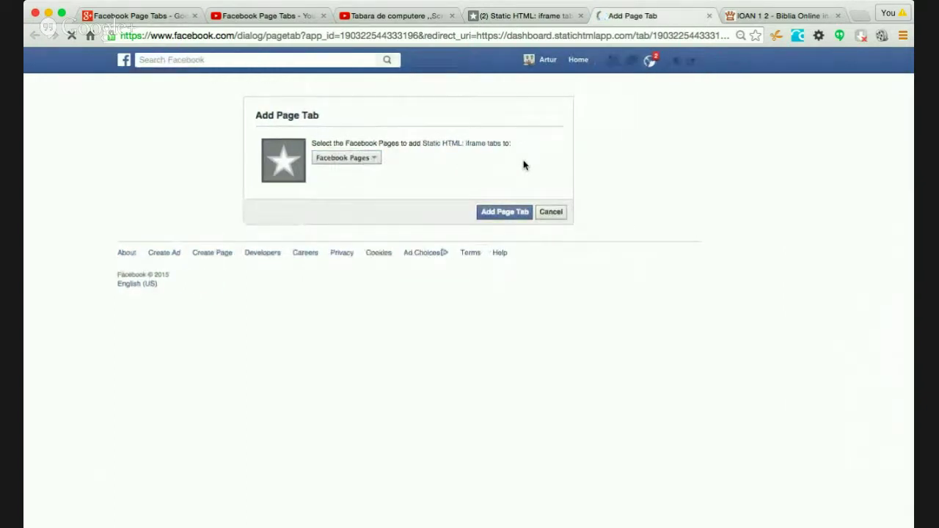
- Close the page list without choosing a page and cancel the Add Page Tab dialog
click(371, 158)
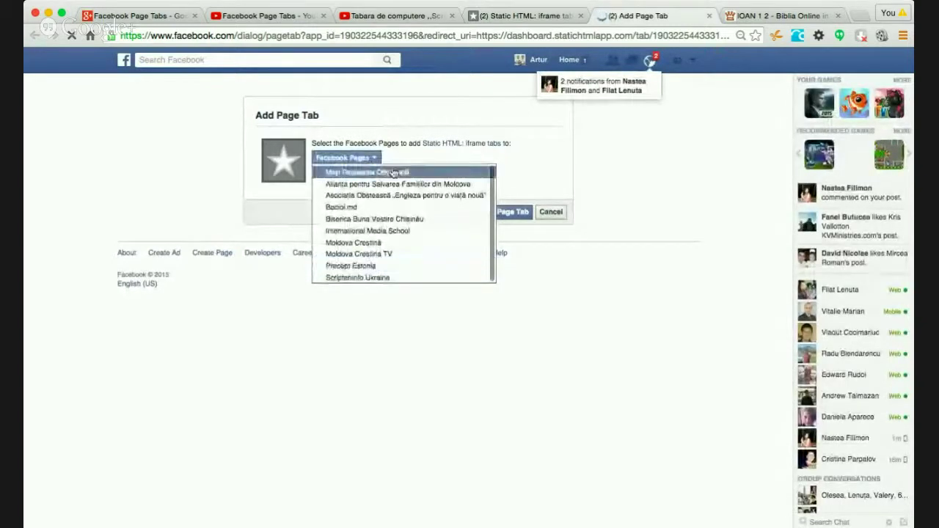
click(415, 156)
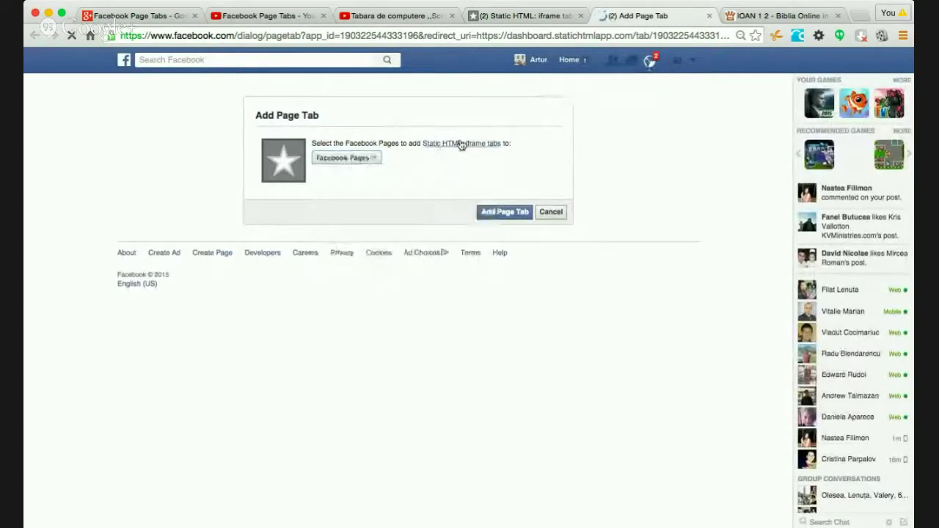
click(367, 159)
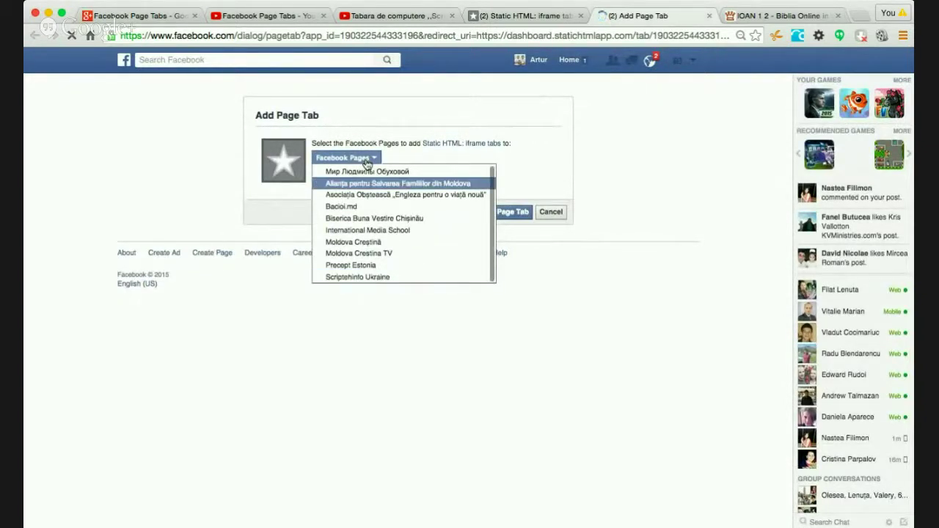
click(484, 371)
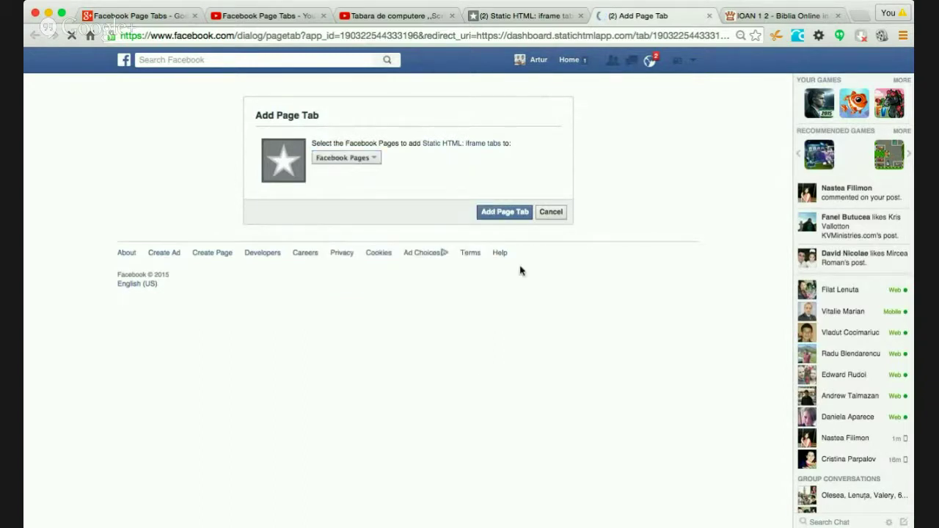
click(551, 212)
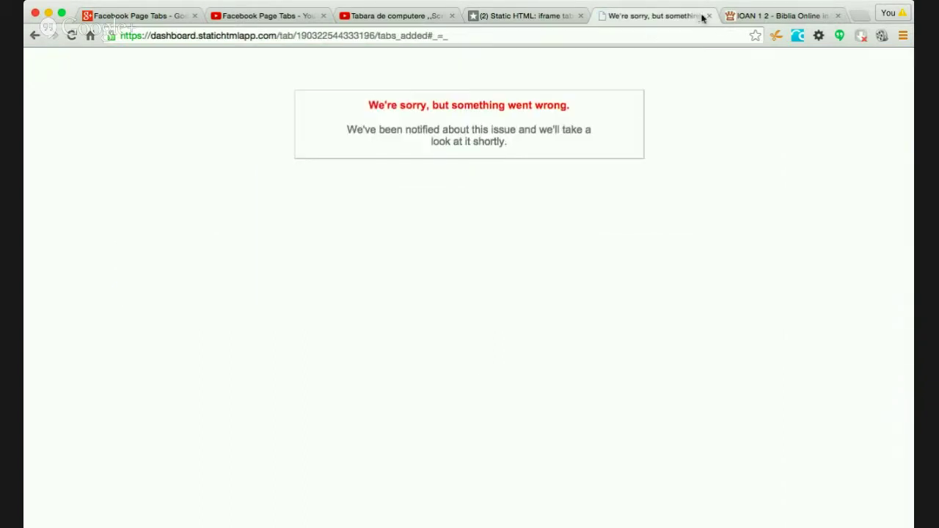
- Close the error tab and retry adding Static HTML by picking a page from the list
click(708, 17)
click(411, 224)
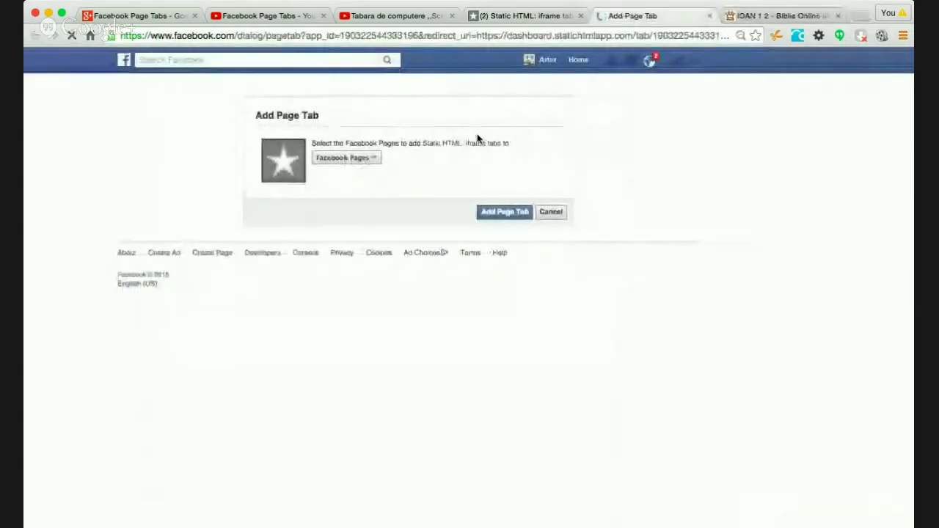
click(373, 157)
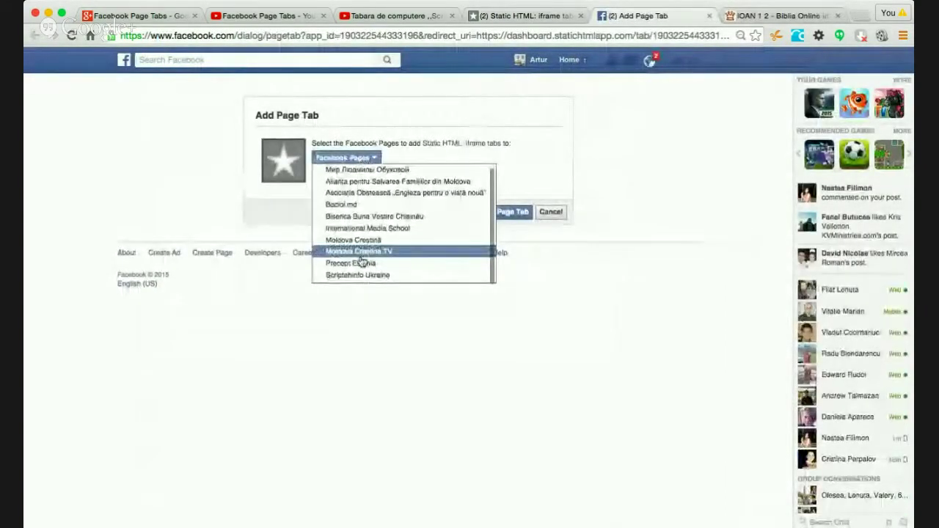
scroll(381, 213, up, 1)
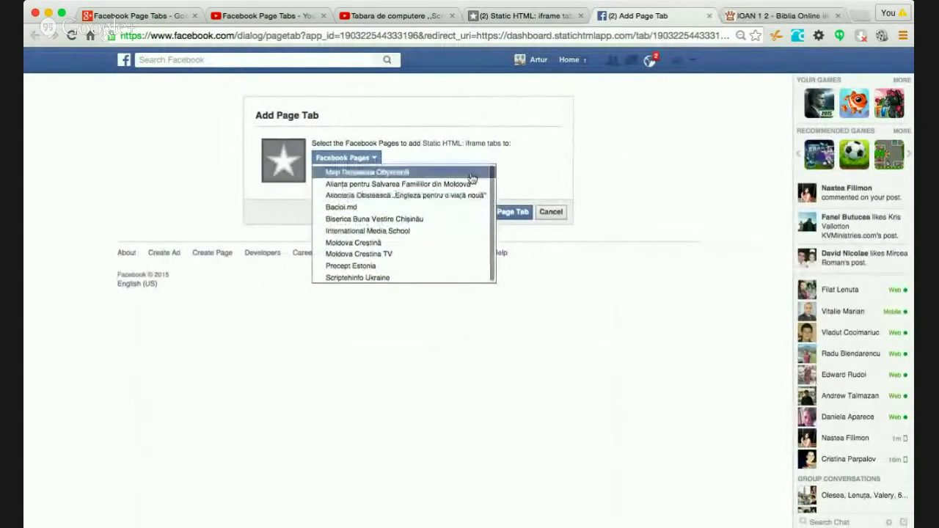
click(460, 196)
click(459, 143)
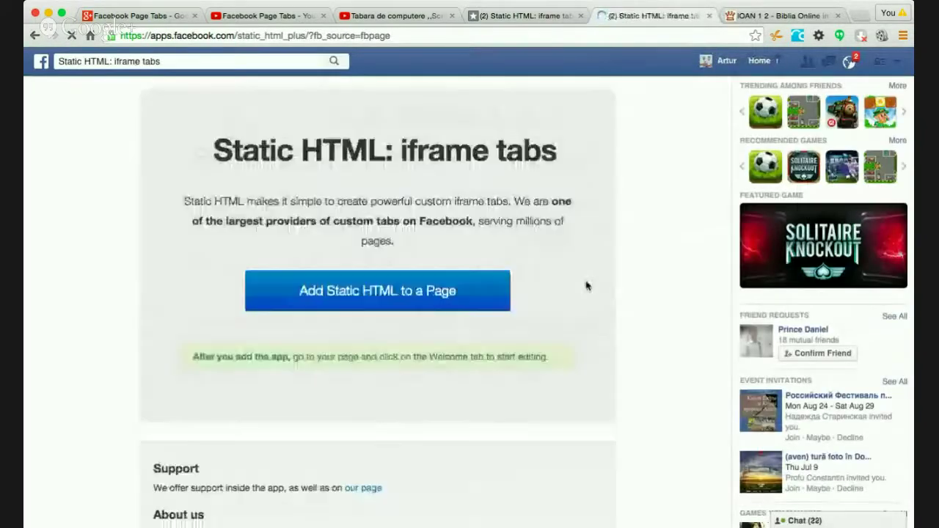
- Abandon a second add attempt, close the extra browser tabs, and reload the Static HTML page
click(413, 298)
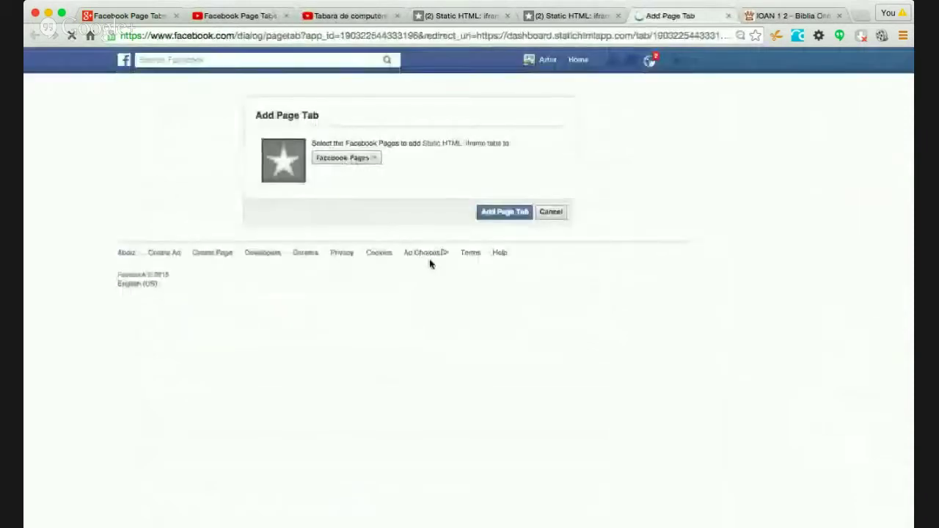
click(372, 159)
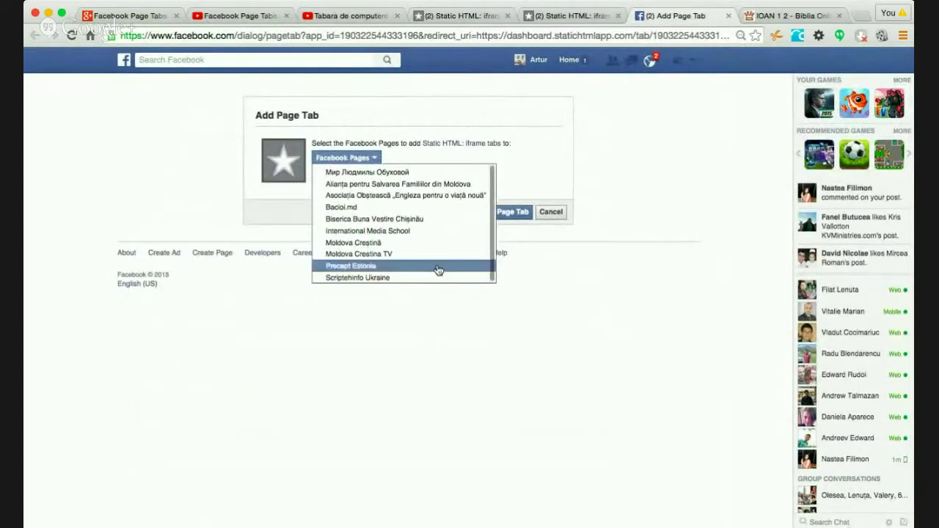
click(475, 328)
click(726, 16)
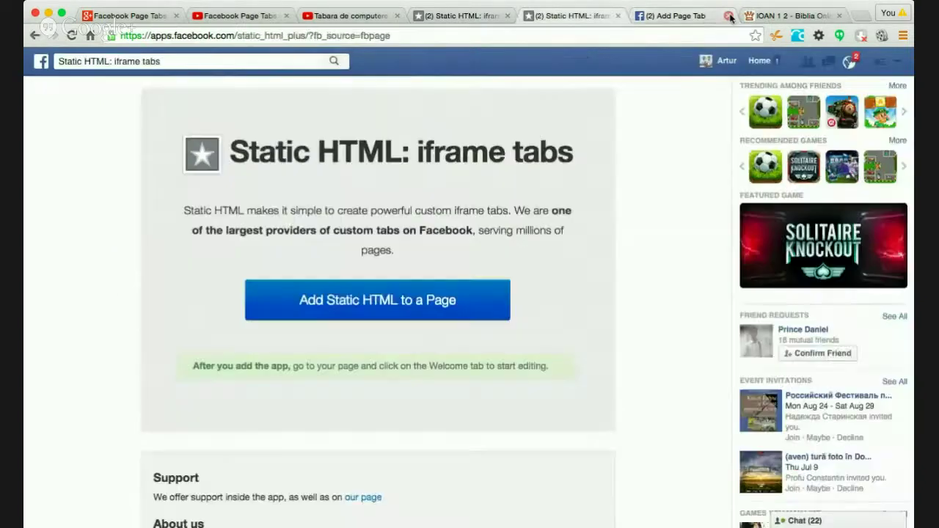
click(618, 16)
click(485, 18)
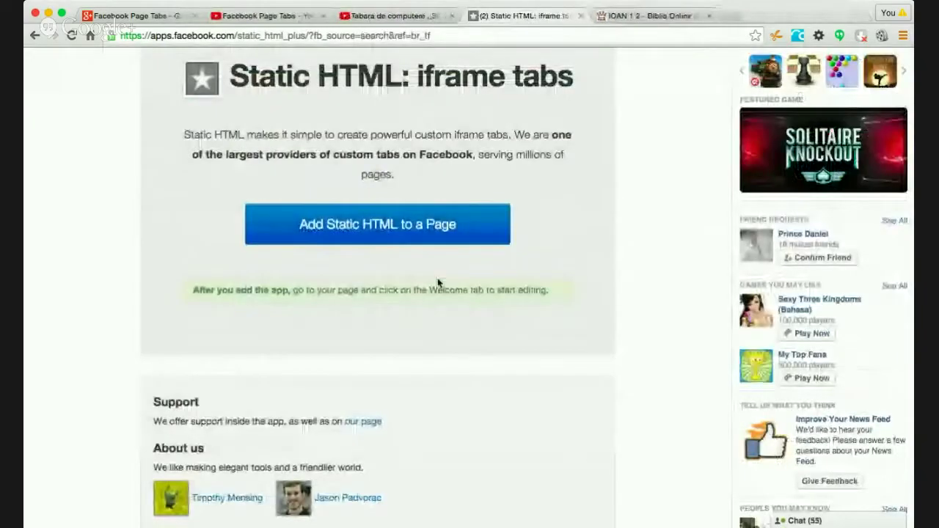
key(super+r)
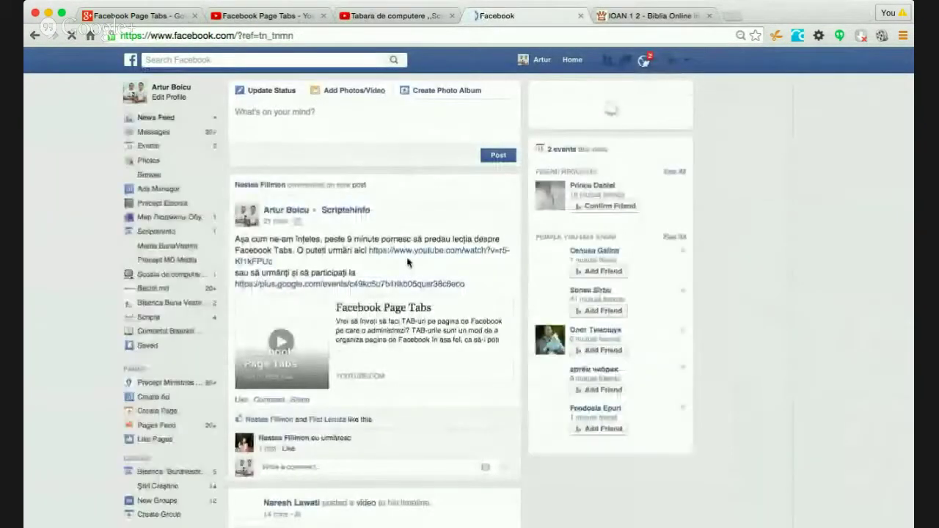
- Search Facebook for 'Static', open the Static HTML: iframe tabs app, and start adding it to a Page
click(305, 59)
text(Static)
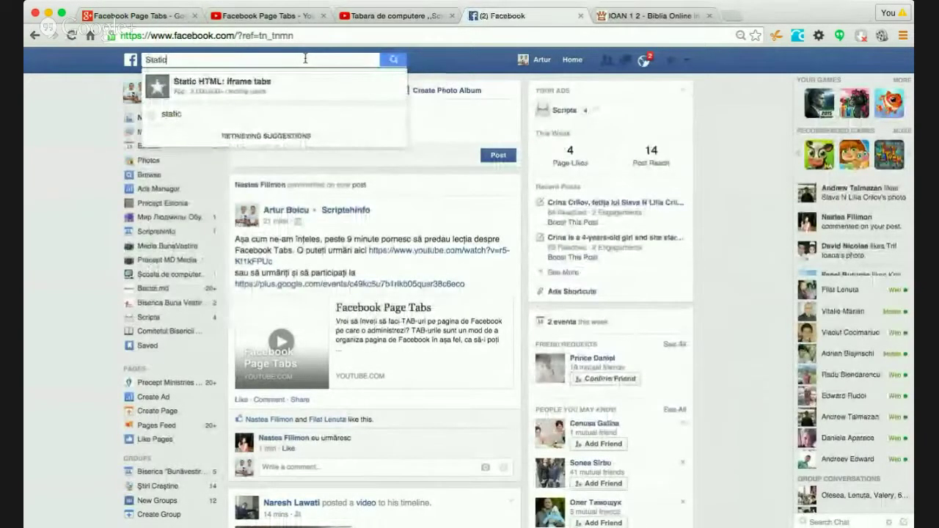
click(321, 90)
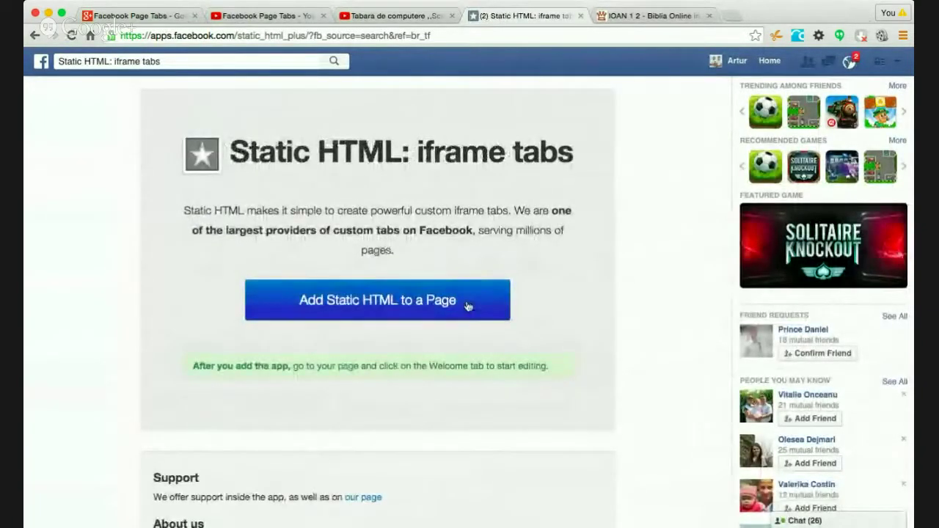
click(404, 303)
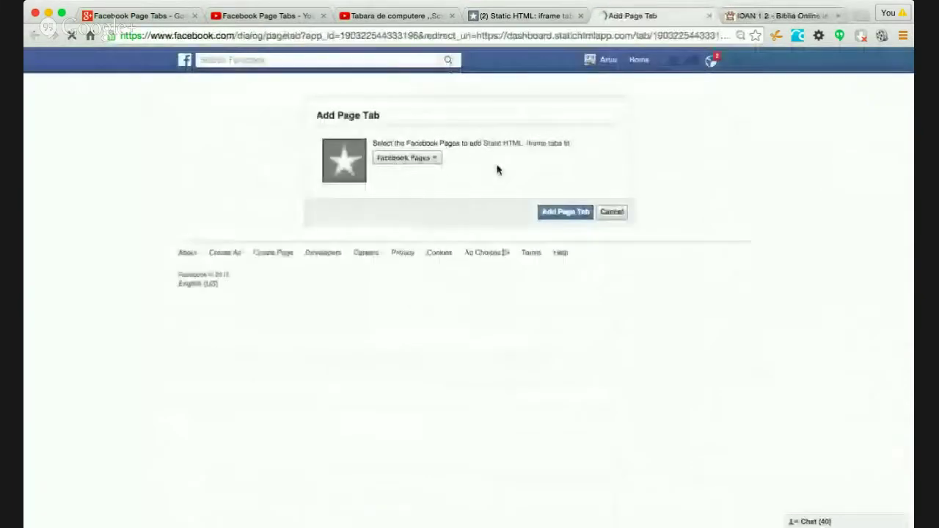
- Choose Scriptehinfo Ukraine in the Facebook Pages dropdown and add the Static HTML page tab
click(348, 160)
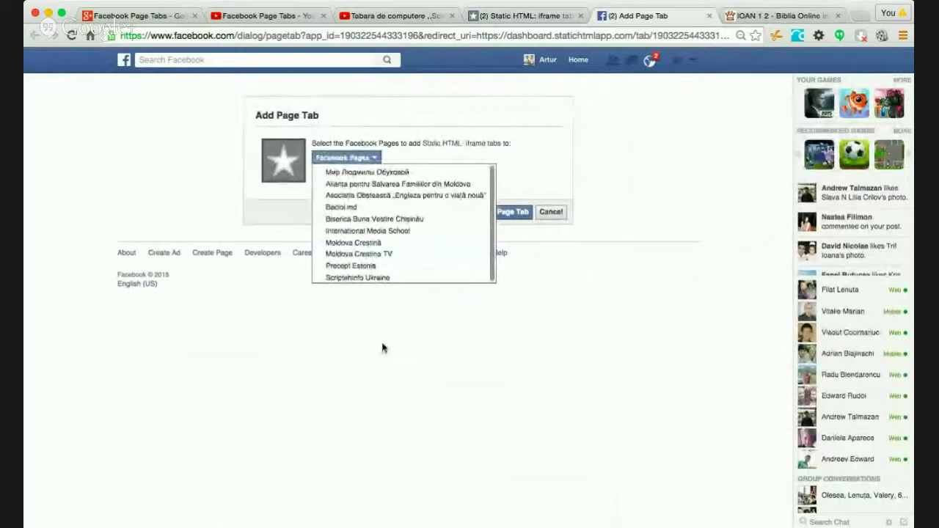
click(409, 392)
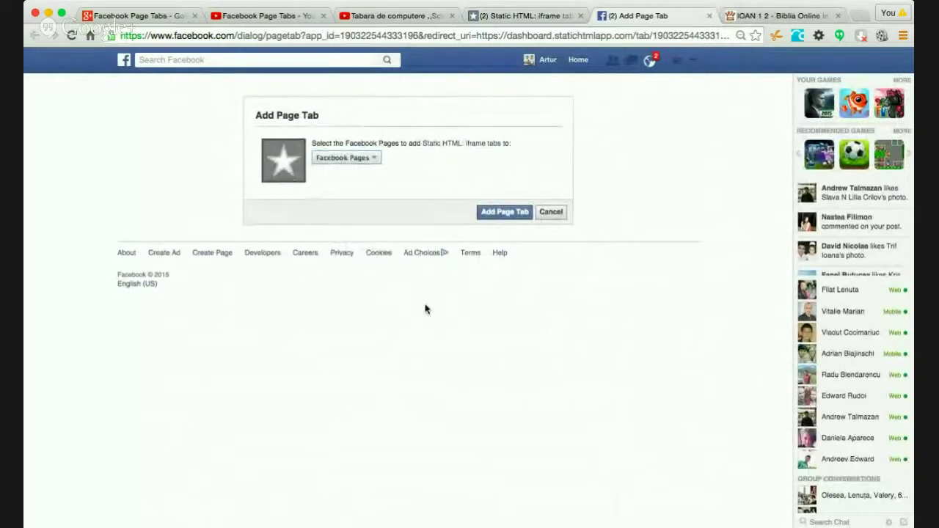
click(371, 159)
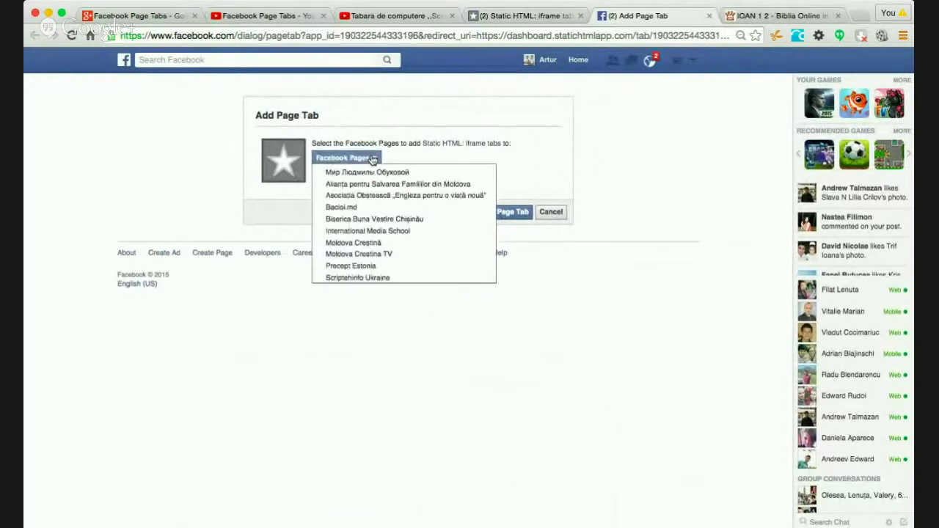
click(524, 224)
click(522, 214)
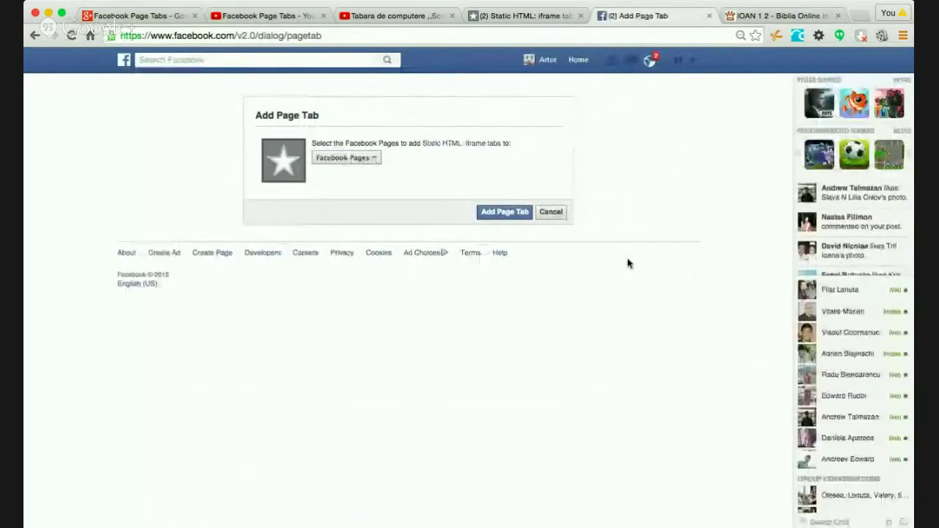
click(368, 158)
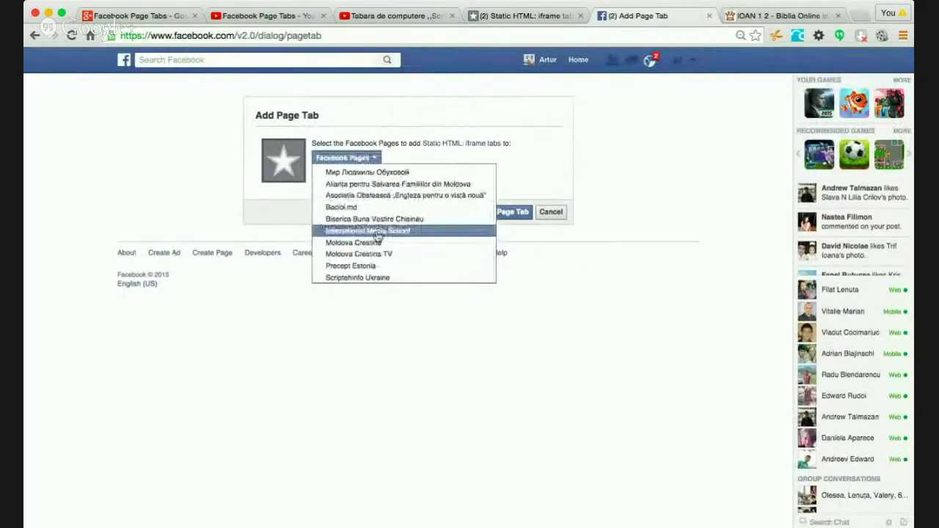
click(381, 278)
click(644, 214)
click(513, 212)
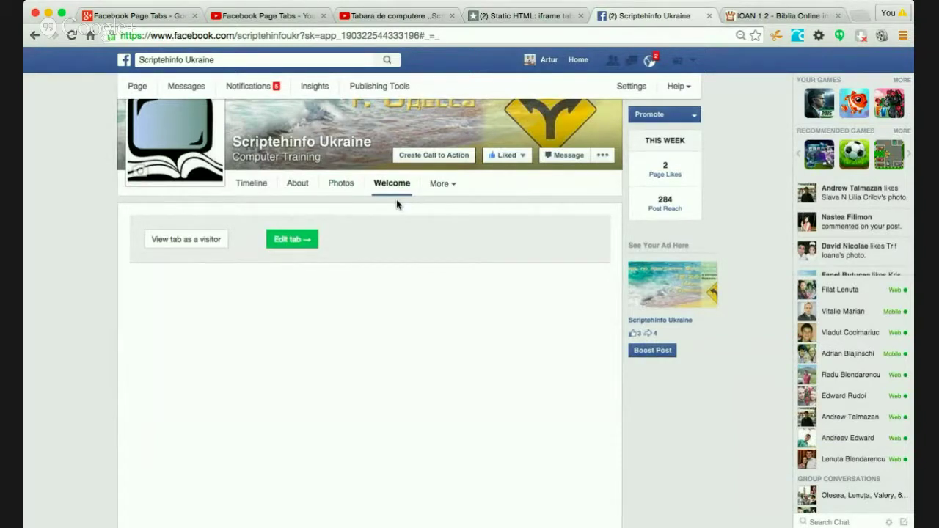
- Open the new Welcome tab in the editor, finish with Done editing, then choose Change Page
click(289, 240)
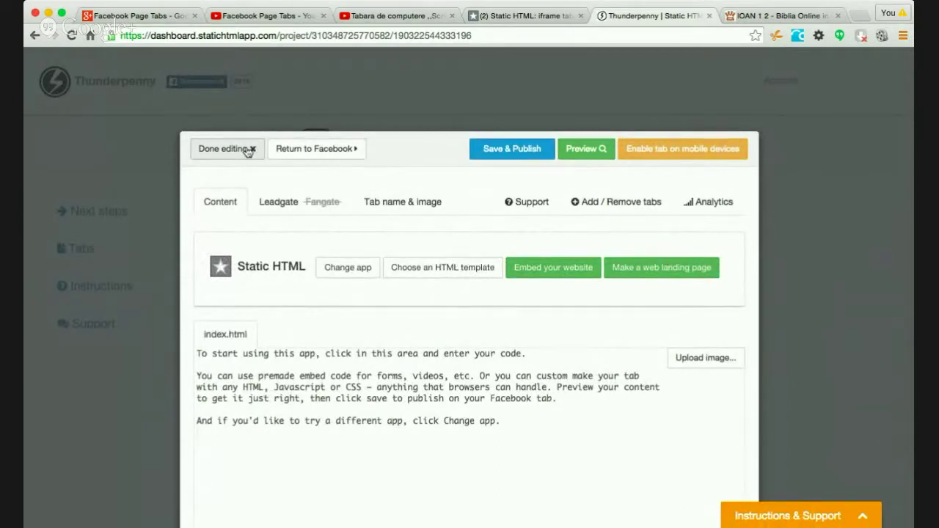
scroll(657, 343, down, 3)
scroll(657, 342, up, 3)
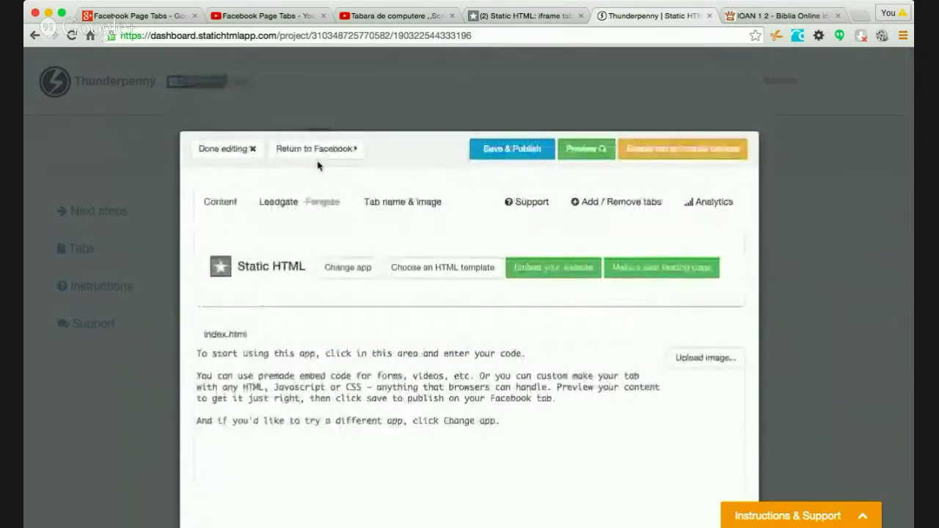
click(250, 149)
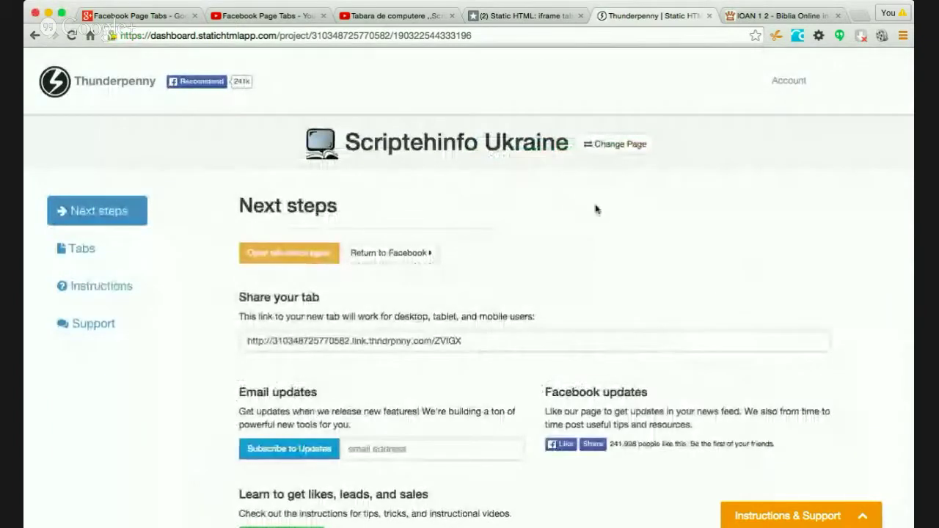
click(616, 144)
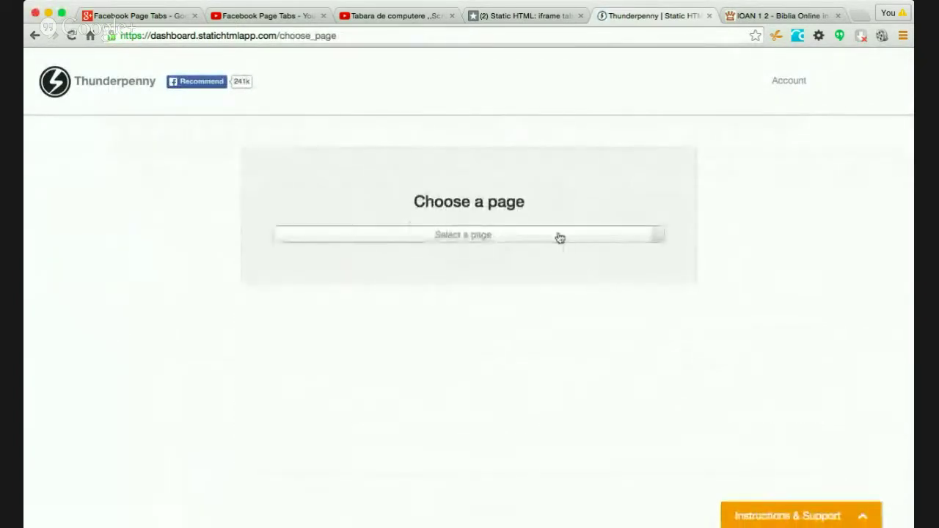
- Pick Scripta from the page list and confirm it as the page to manage
click(560, 238)
scroll(520, 341, down, 5)
scroll(520, 342, up, 3)
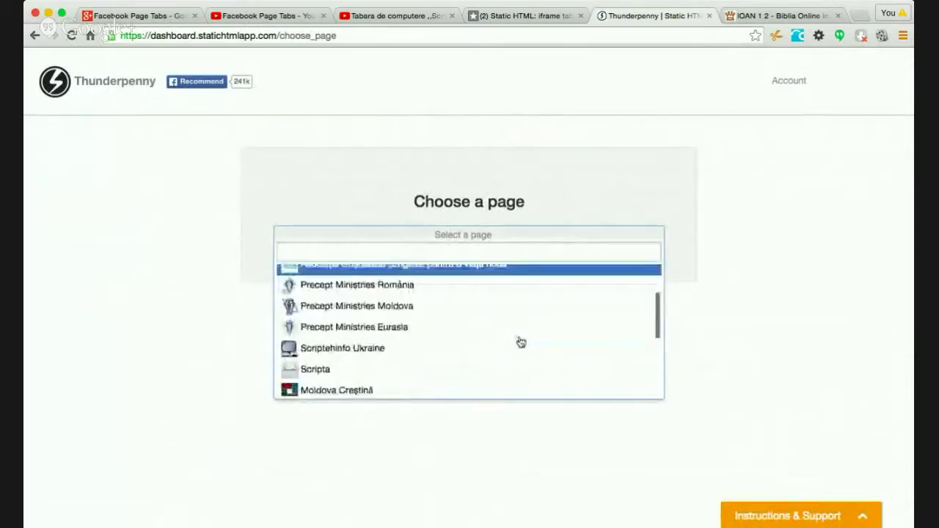
scroll(520, 341, down, 1)
click(393, 347)
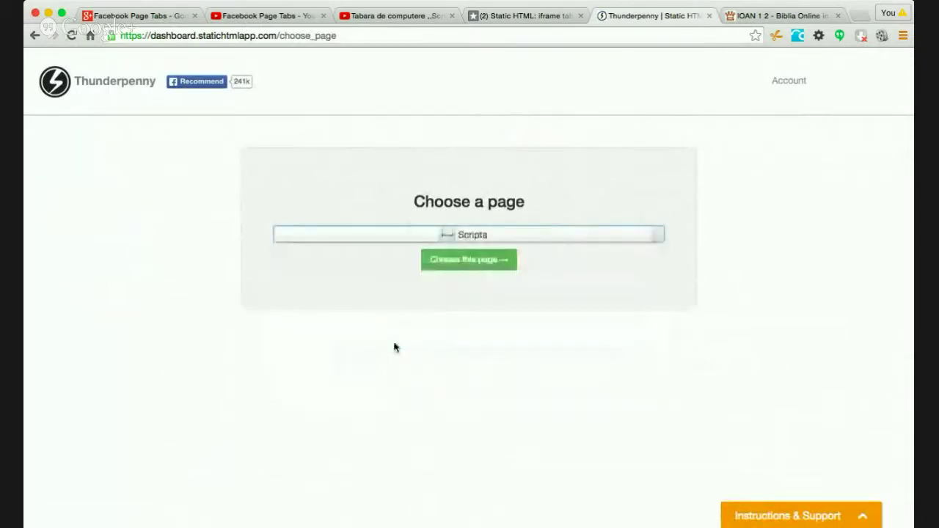
click(479, 261)
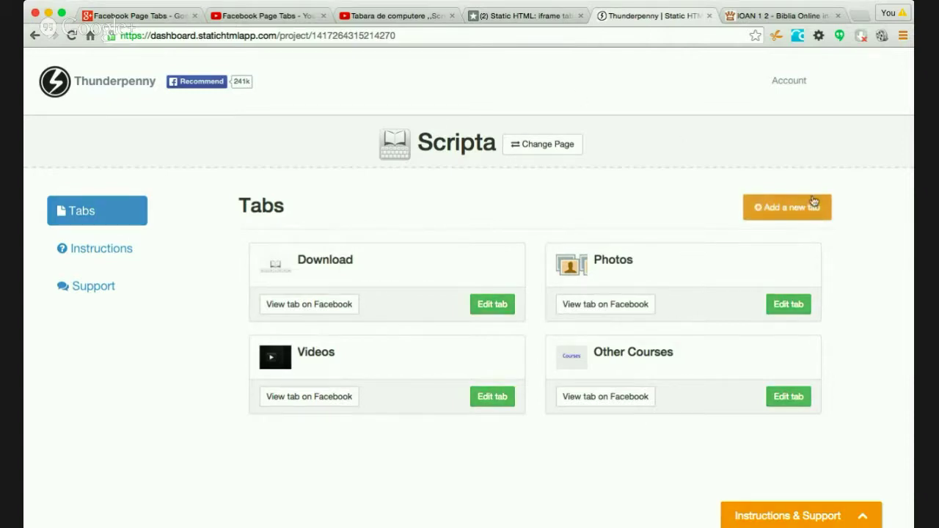
- Reload the Facebook Page Tabs live video, then switch to the Tabara de computere video
click(271, 17)
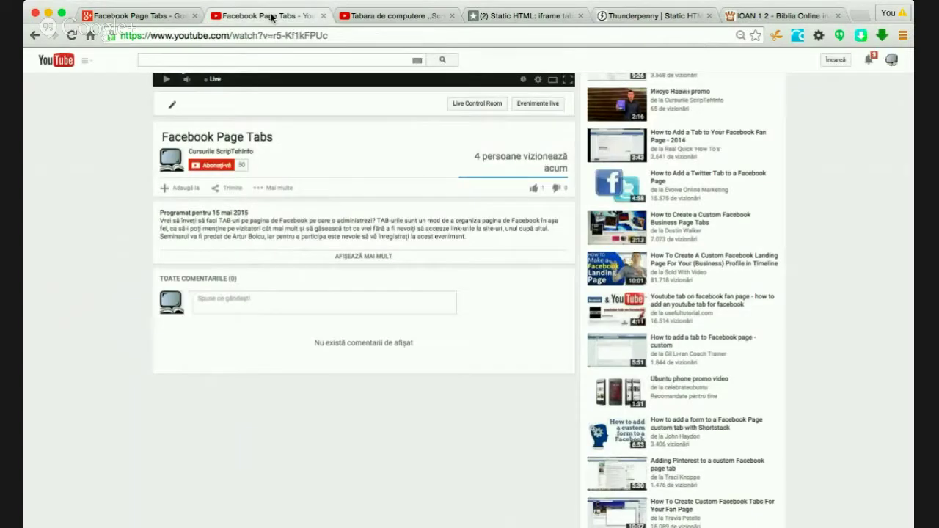
key(super+r)
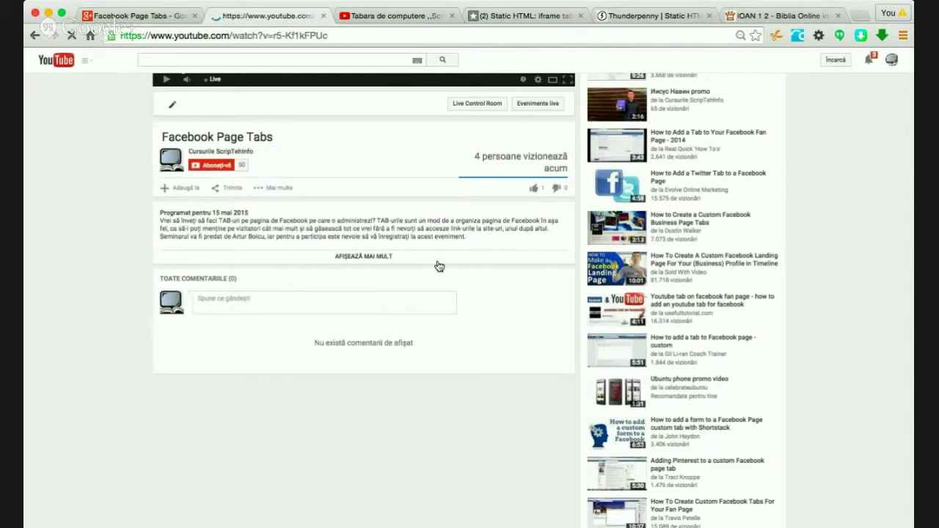
scroll(443, 348, up, 5)
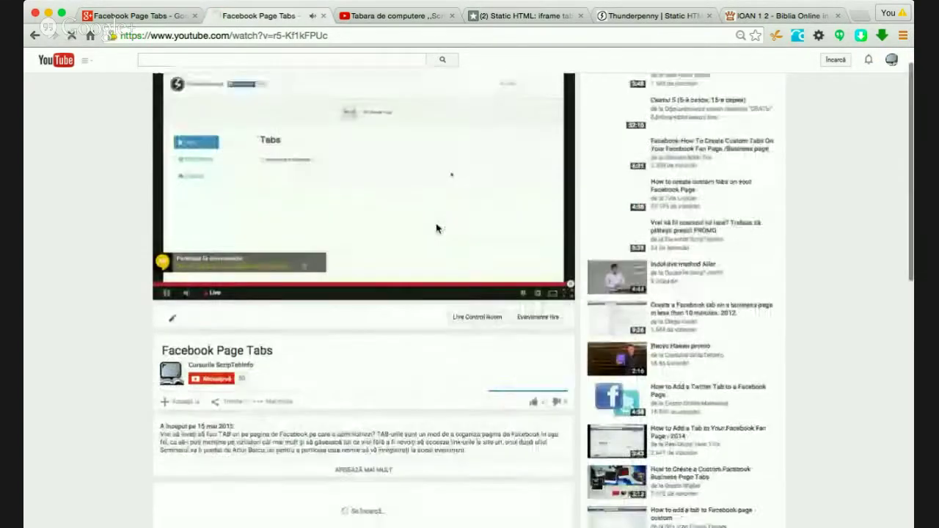
click(363, 15)
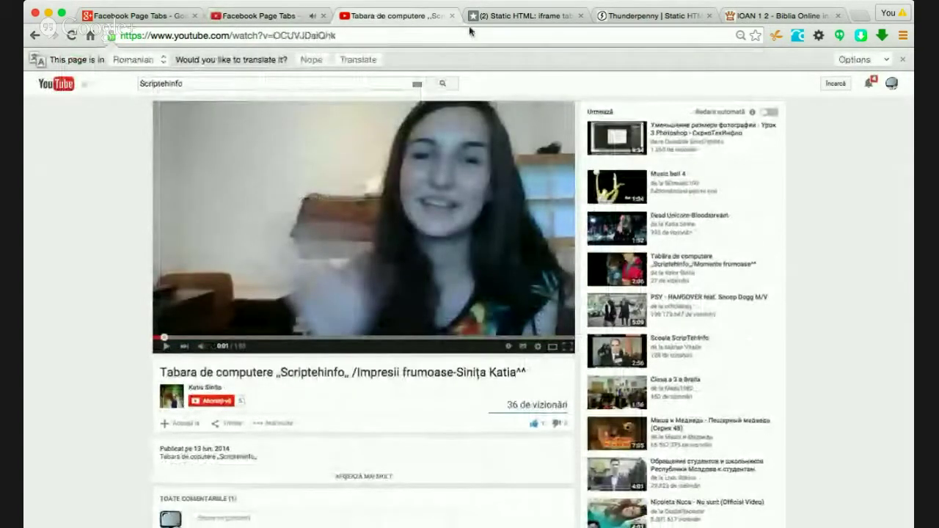
- Return to the Facebook Page Tabs event page and read its new-comment notification
click(117, 15)
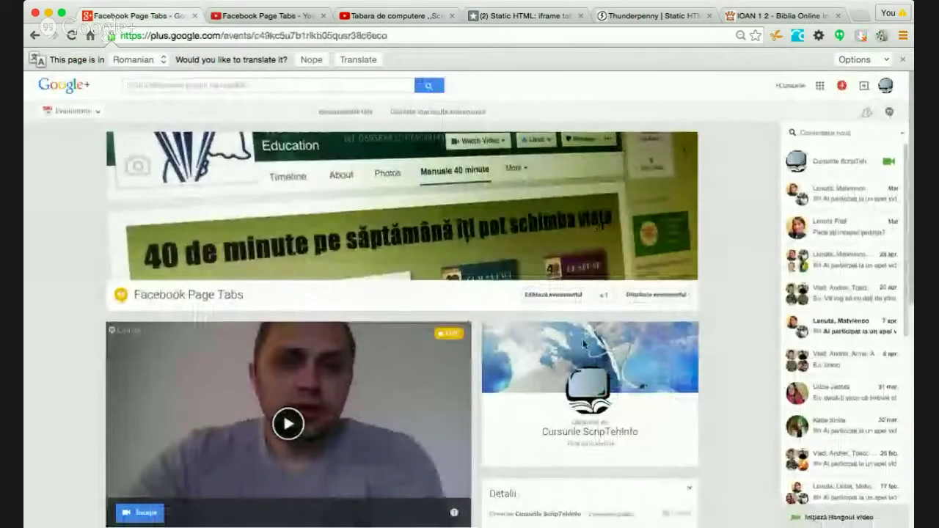
scroll(582, 339, down, 5)
scroll(582, 339, up, 2)
scroll(584, 343, up, 3)
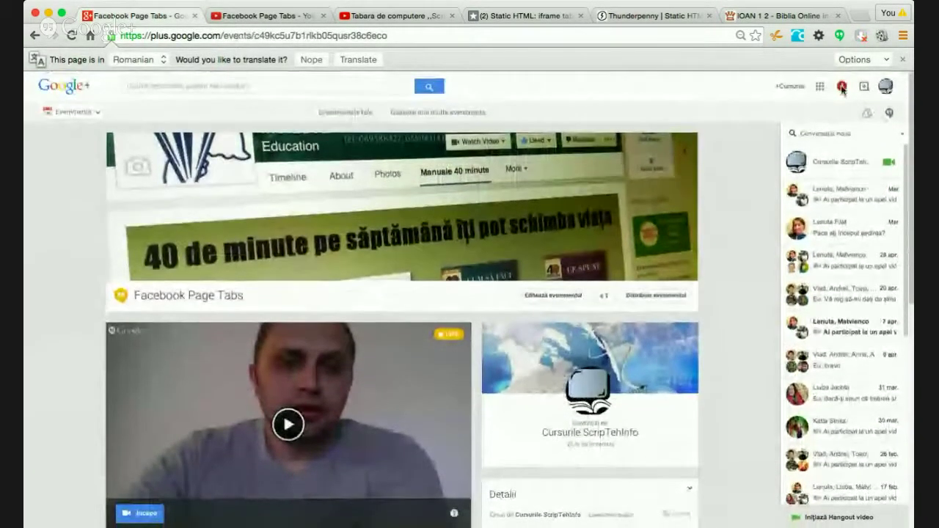
click(841, 86)
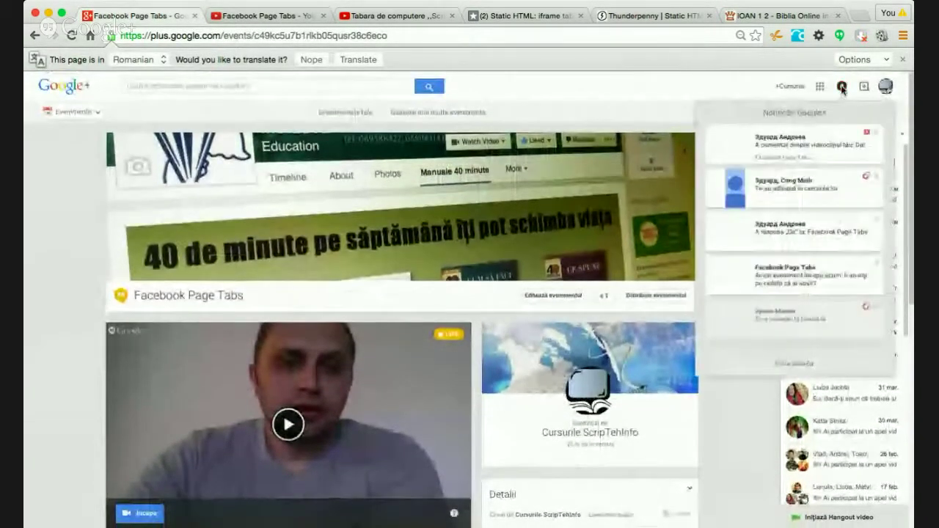
click(834, 151)
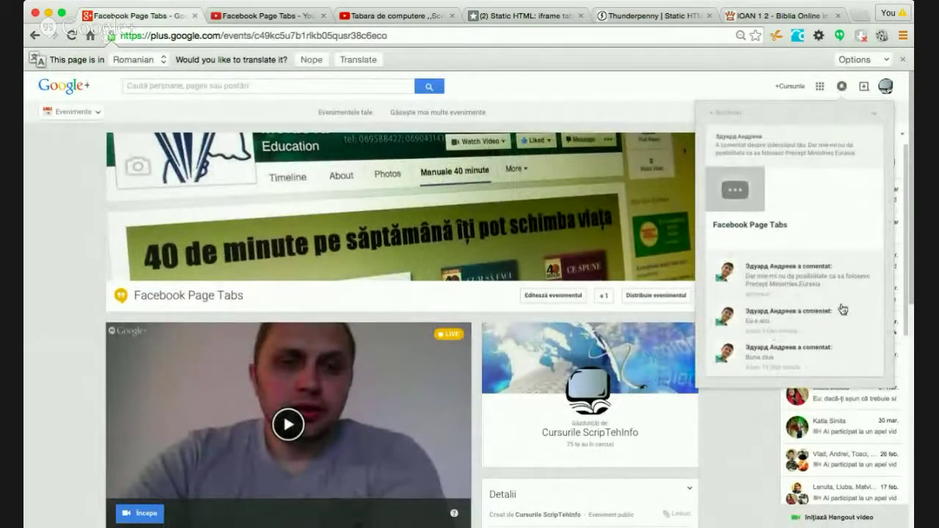
click(749, 90)
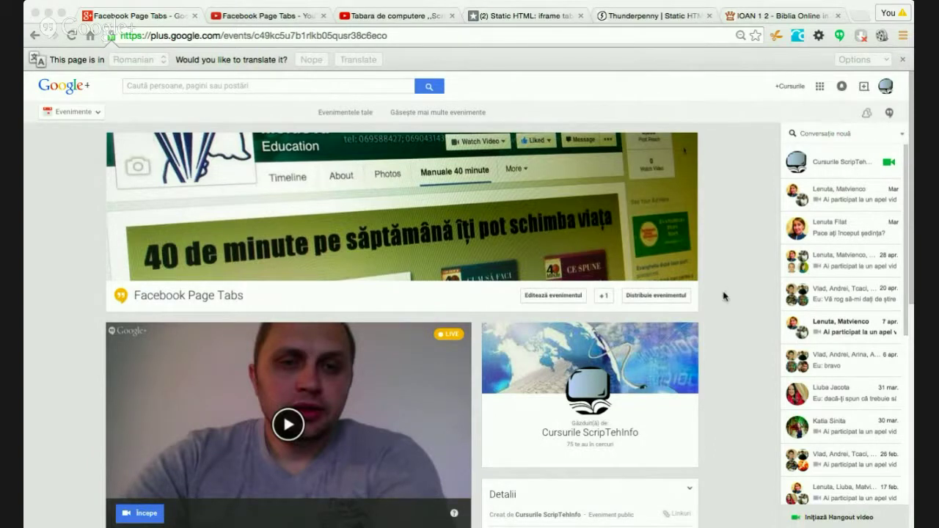
- Bring the browser forward and switch to the Thunderpenny Static HTML tab for Scripta
click(719, 125)
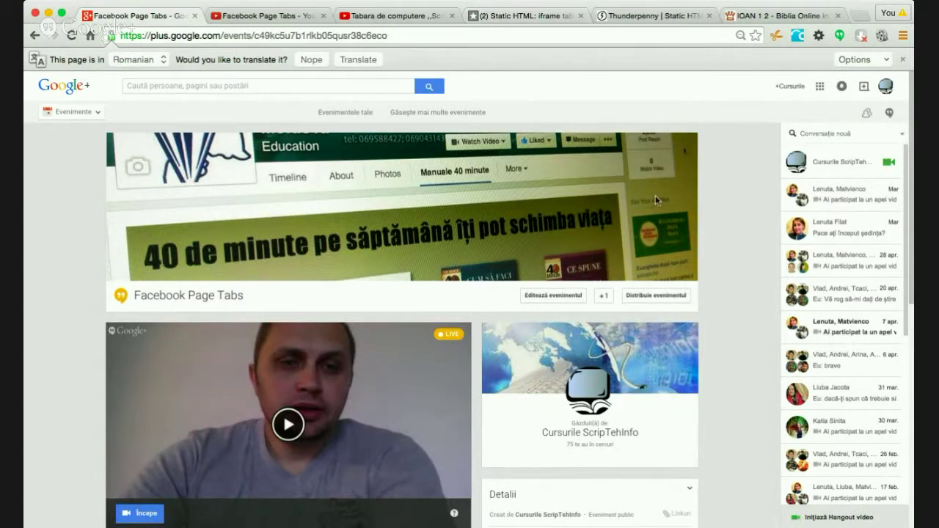
click(635, 18)
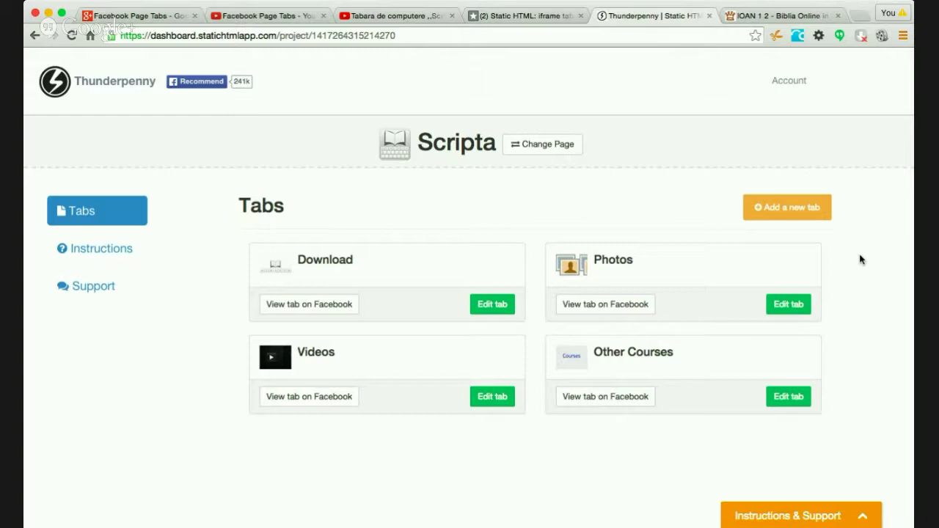
- Add a new tab named 'Made by' with image text 'Made by...' in trebuchet ms font
click(796, 207)
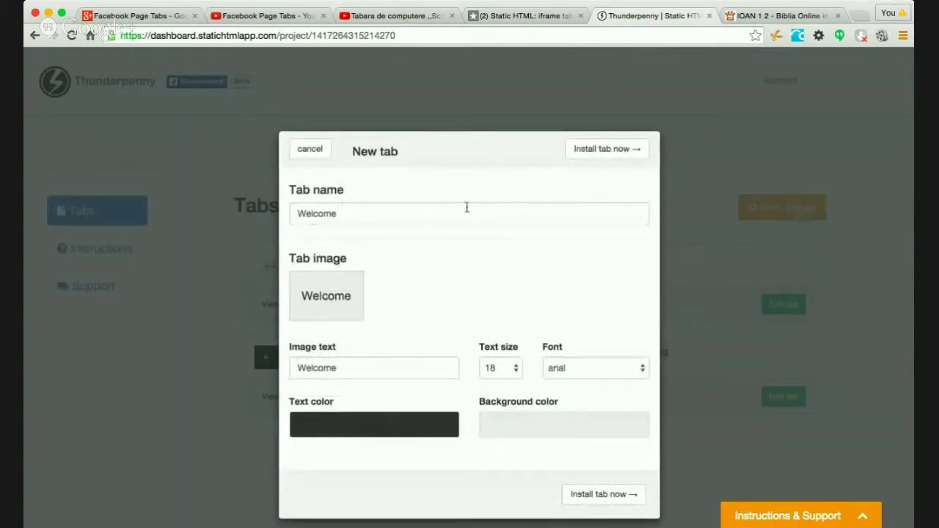
drag(374, 213, 297, 214)
text(Made by)
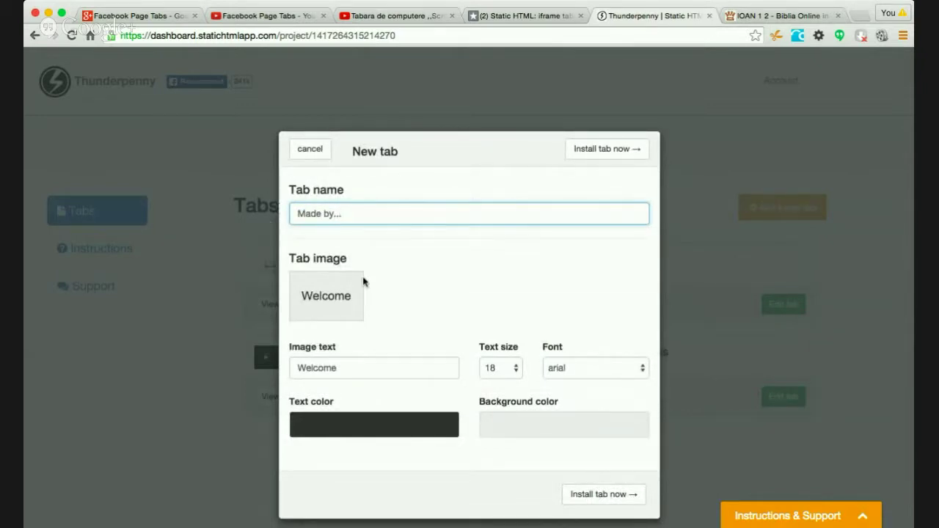
click(349, 367)
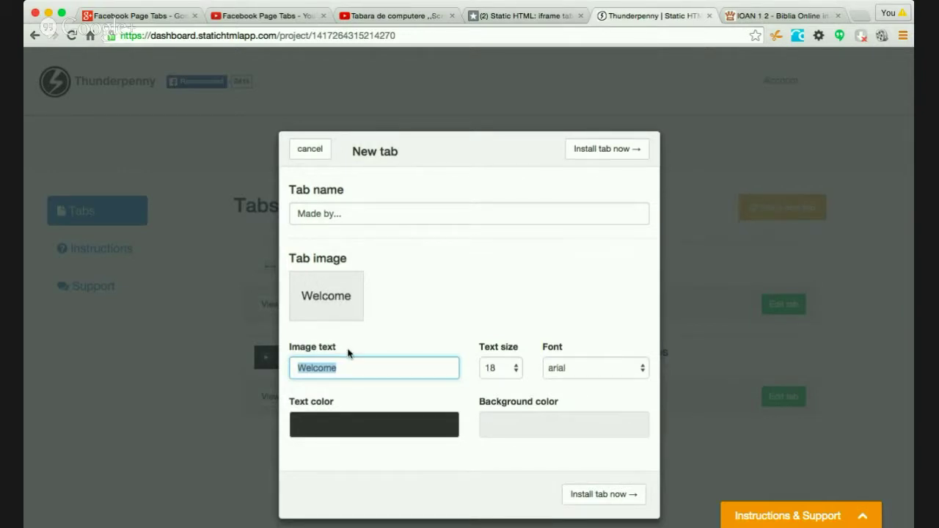
text(Made by)
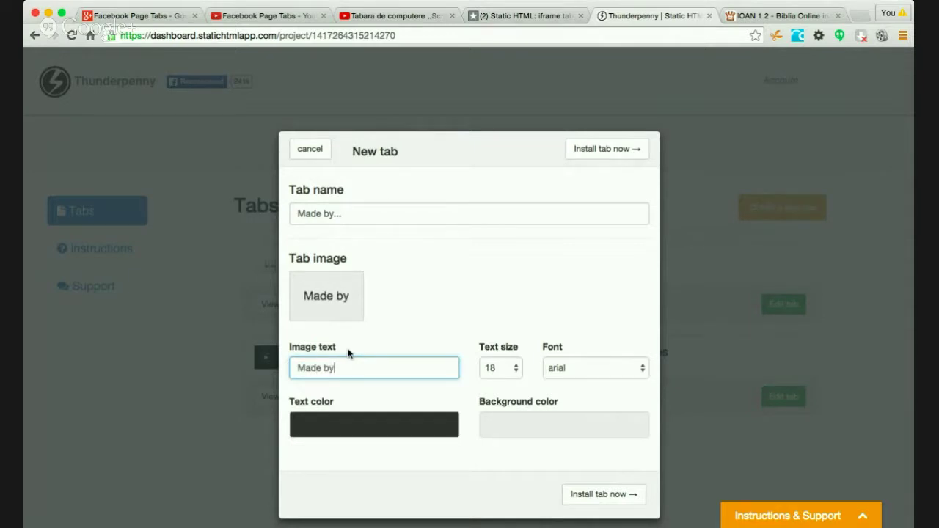
text(...)
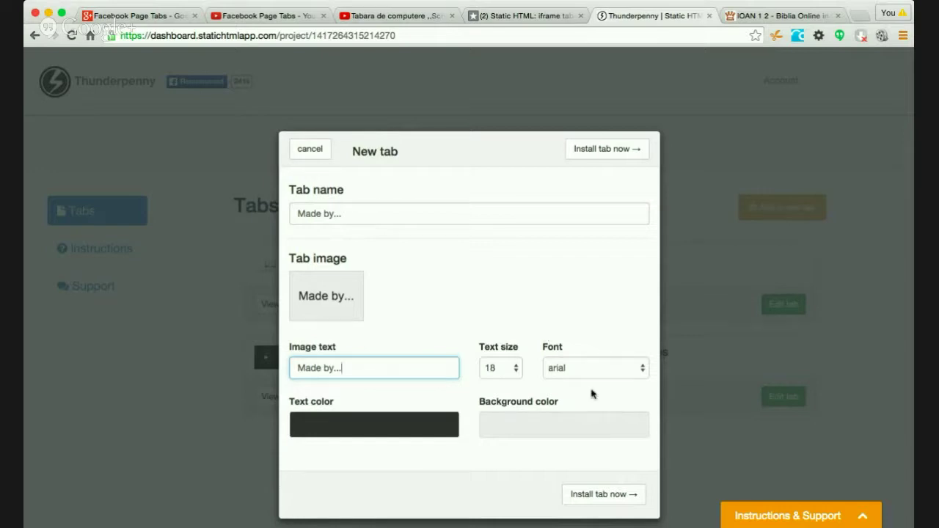
click(605, 373)
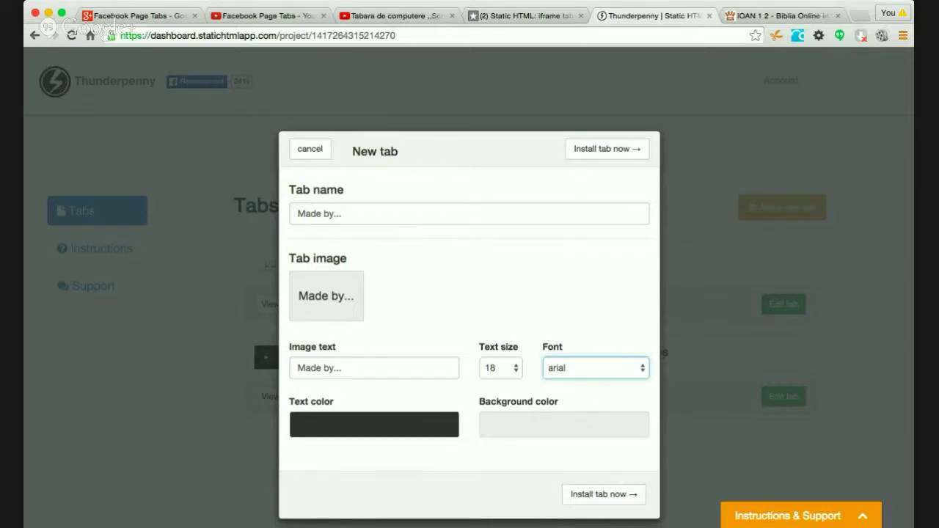
click(551, 315)
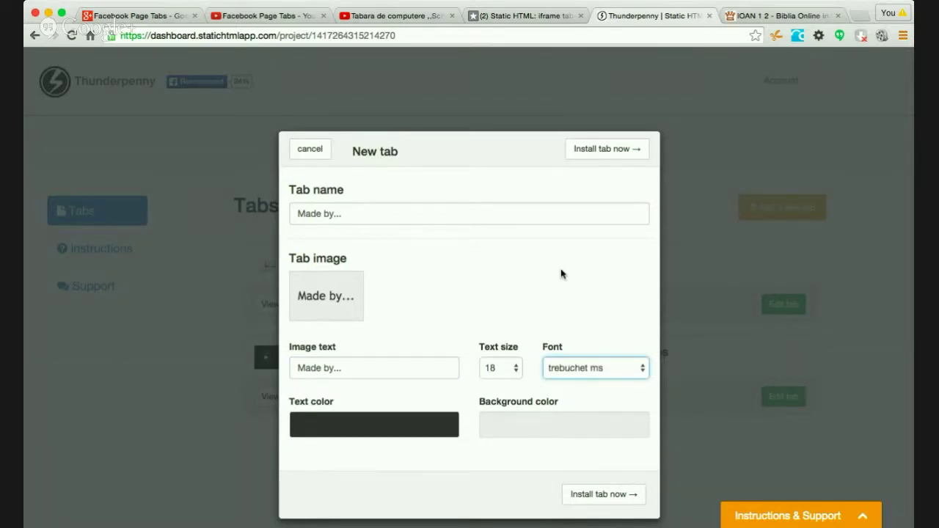
- Make the tab's image text bright blue
click(419, 427)
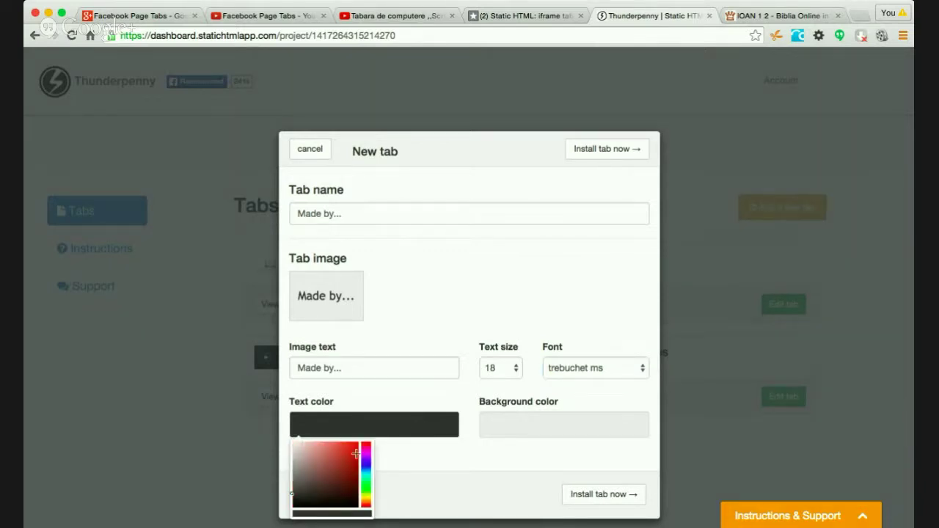
click(366, 467)
mouse_move(351, 467)
mouse_down()
mouse_move(331, 469)
mouse_move(358, 450)
mouse_up()
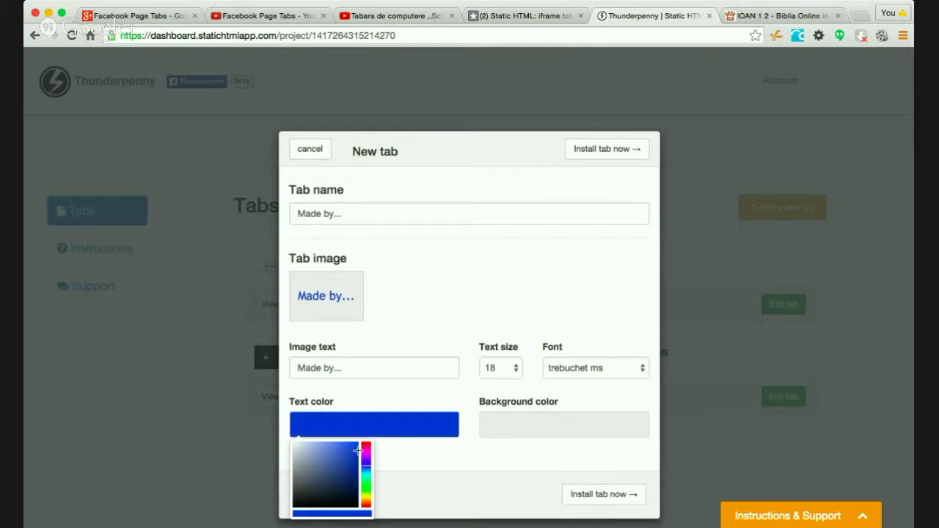
click(361, 431)
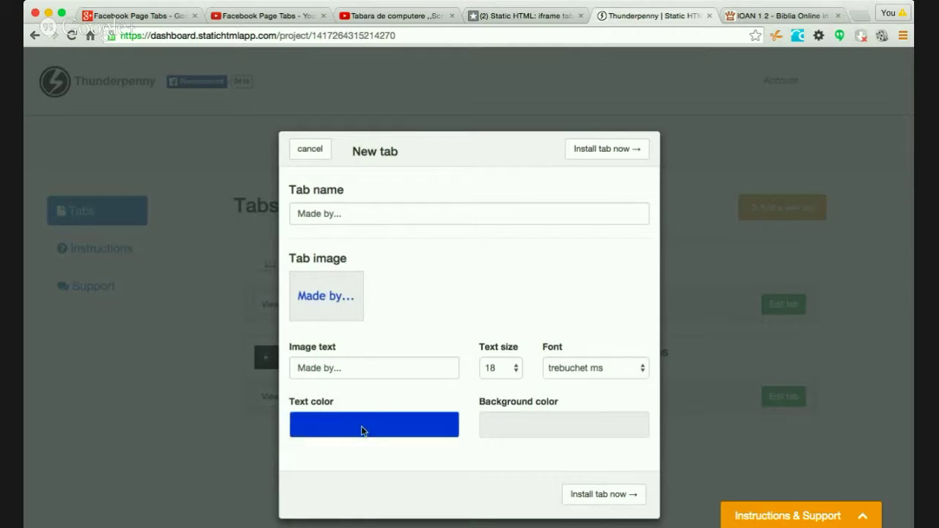
click(526, 471)
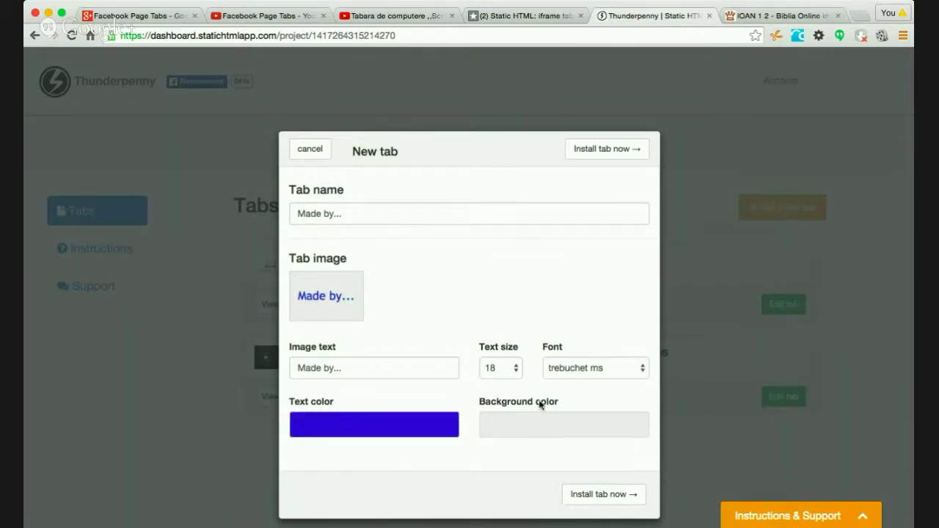
- Give the tab image a light blue background and install the tab
click(546, 430)
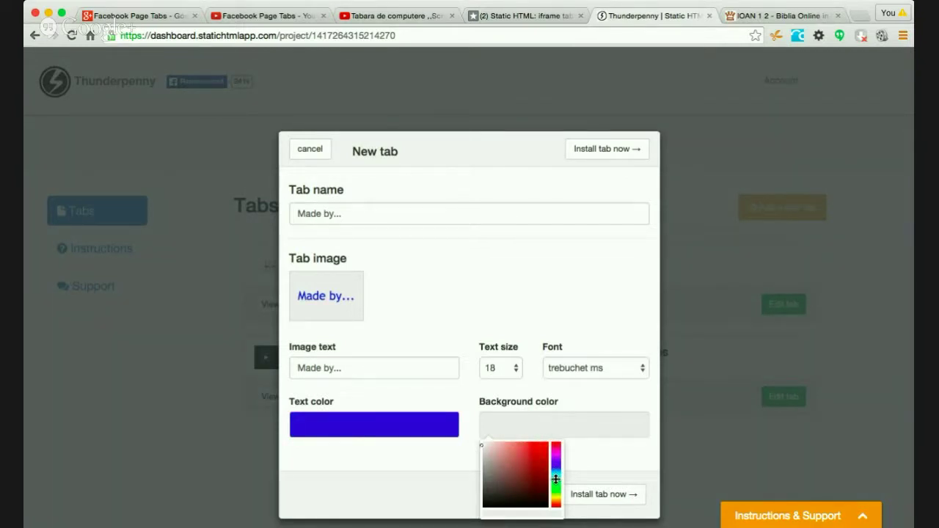
drag(487, 496, 489, 461)
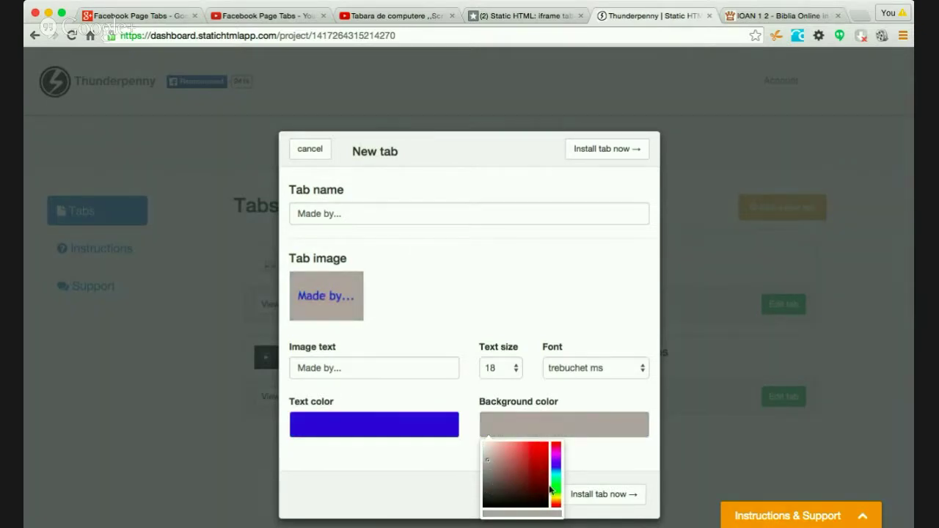
click(555, 464)
click(508, 450)
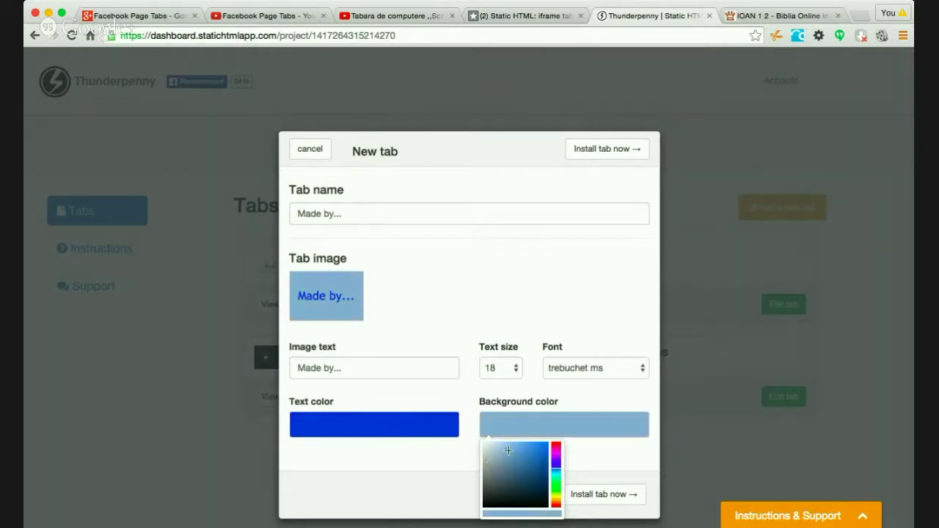
click(497, 443)
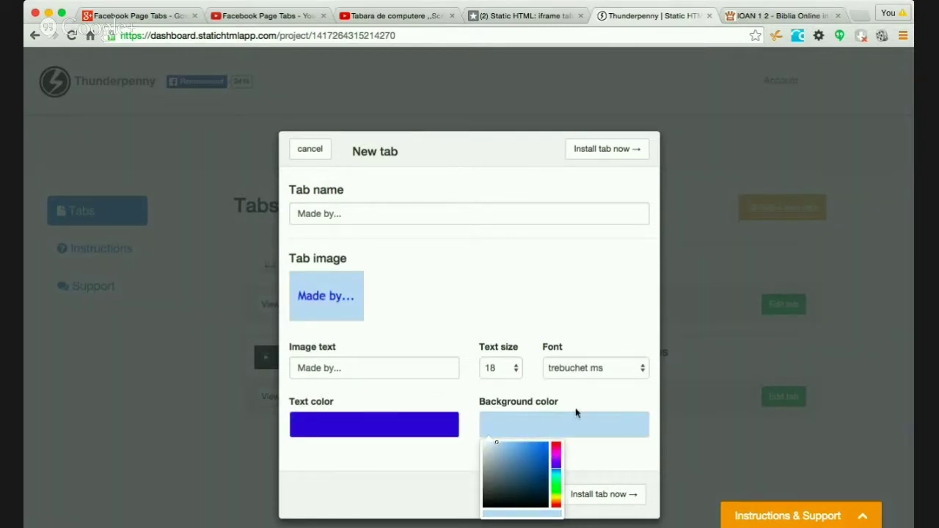
click(574, 377)
scroll(564, 380, down, 1)
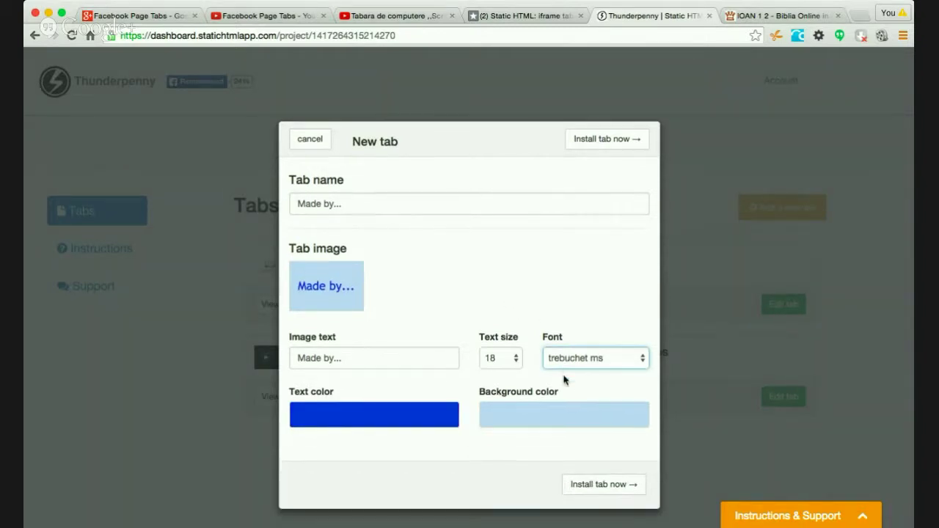
click(604, 486)
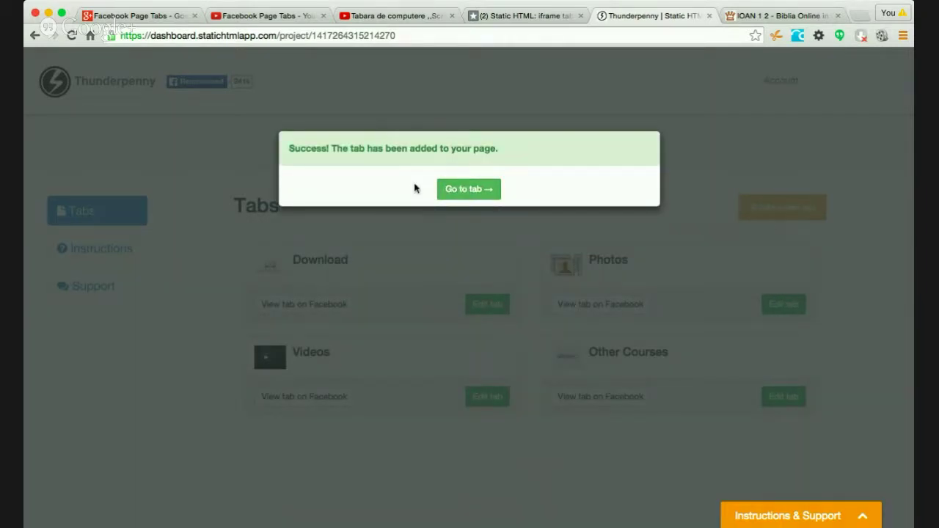
- View the new Made by... tab on the Scripta Facebook page and open its editor
click(475, 191)
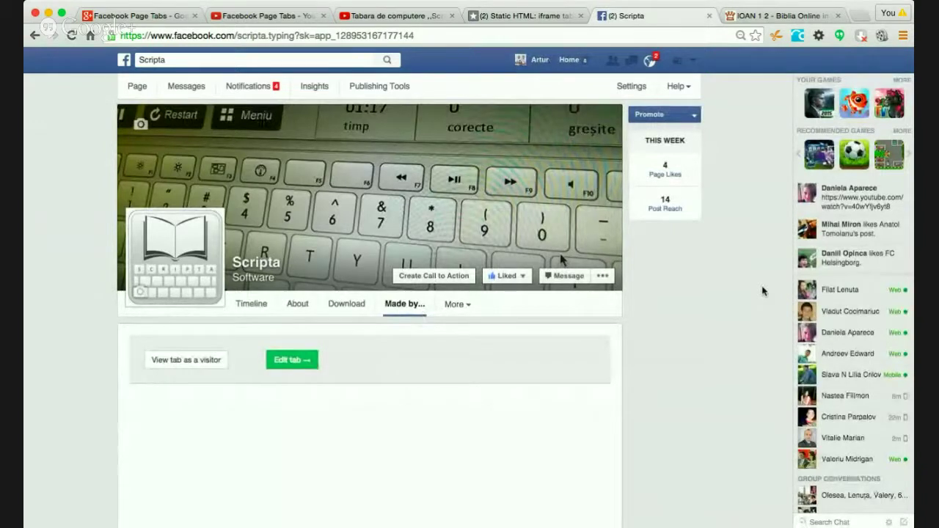
click(292, 360)
scroll(641, 375, down, 3)
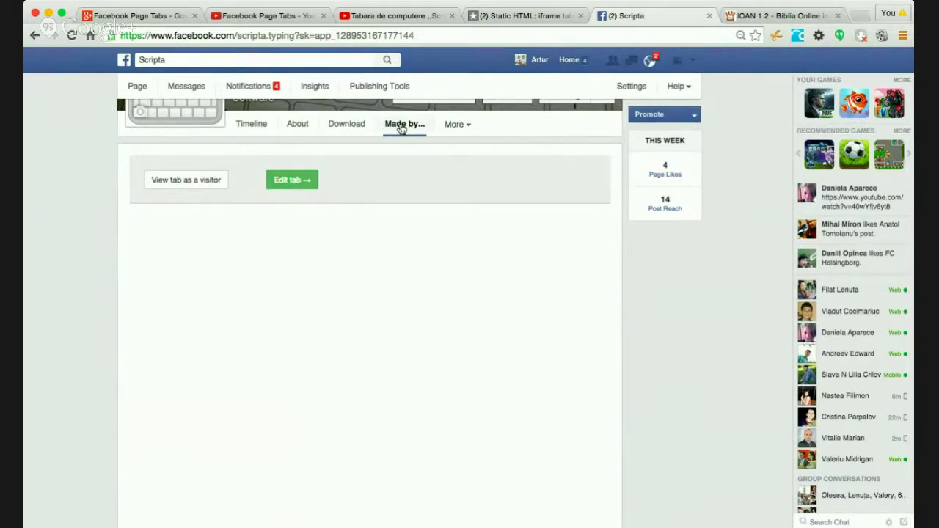
click(292, 183)
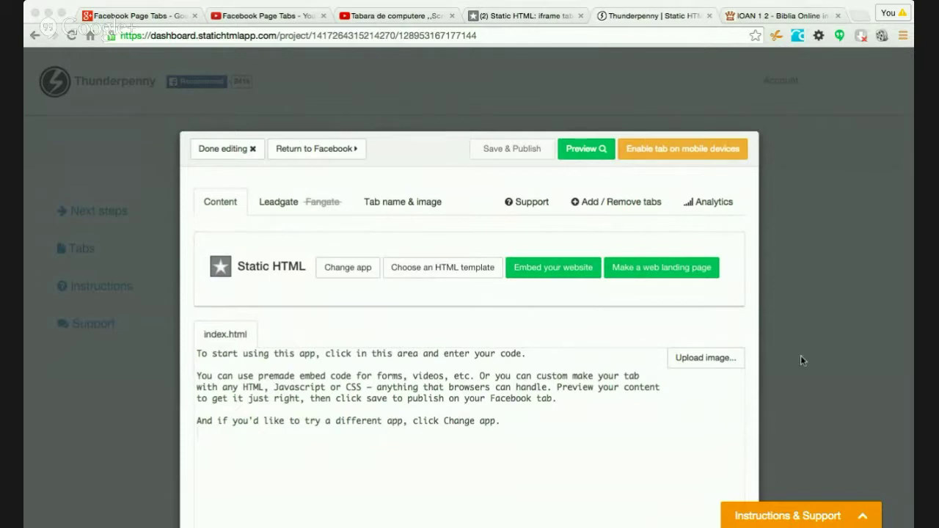
click(821, 188)
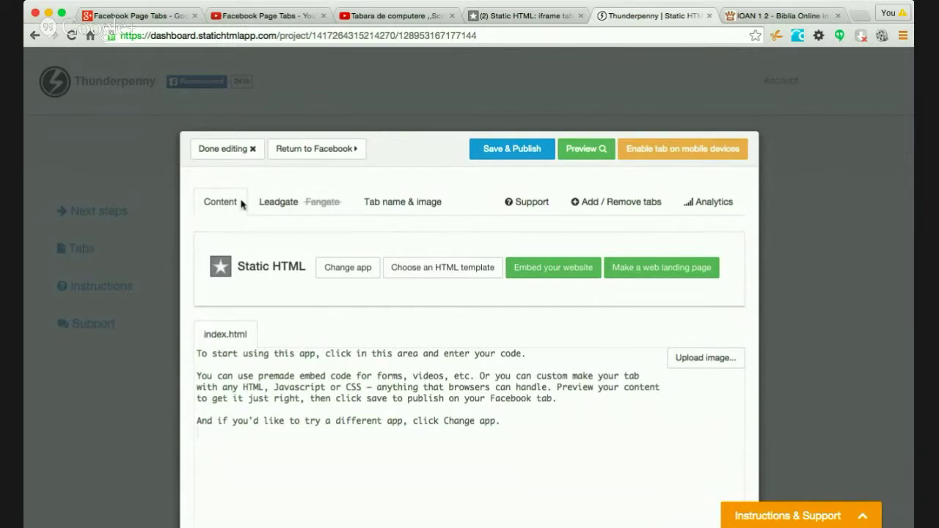
- Look over the leadgate and tab name/image settings, then bring up the app chooser
click(292, 204)
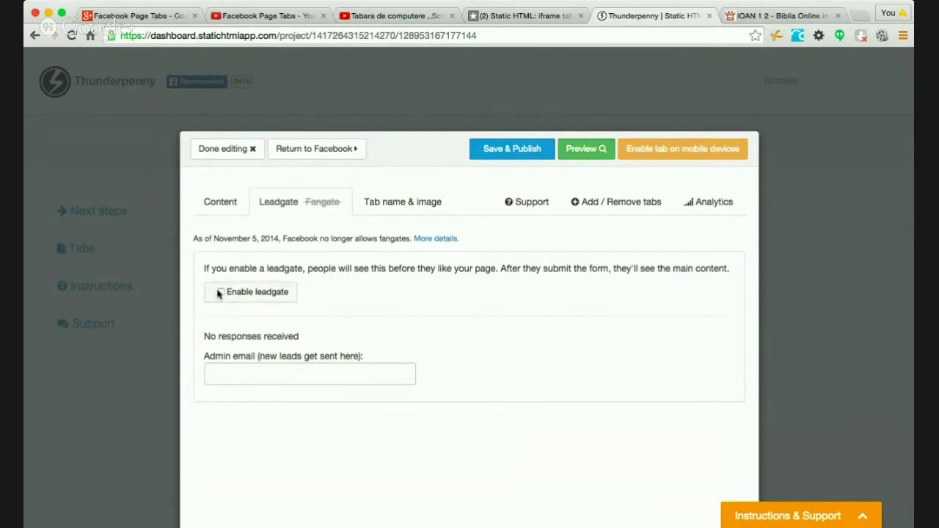
click(413, 204)
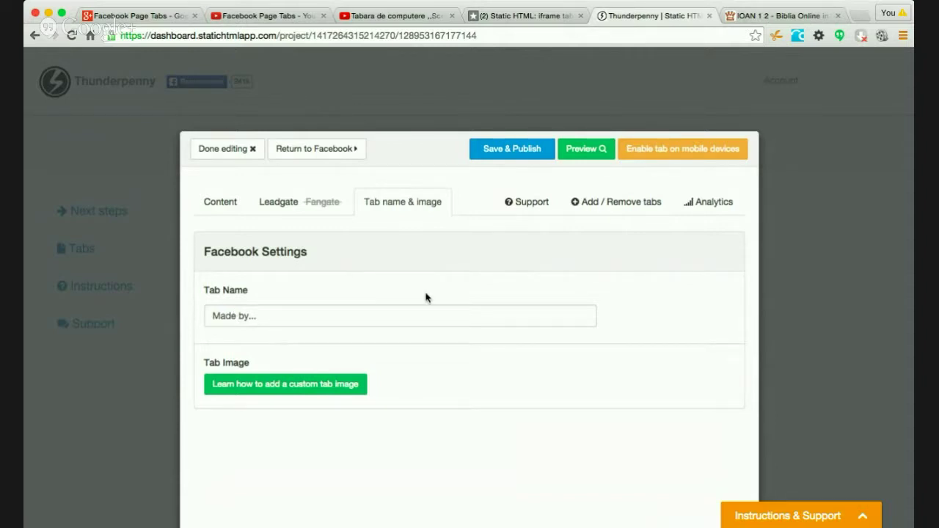
click(222, 202)
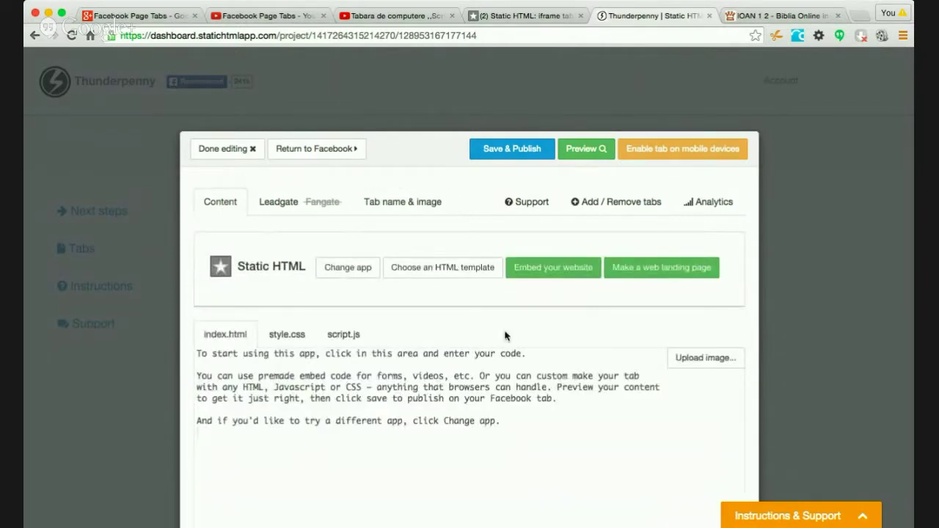
click(348, 268)
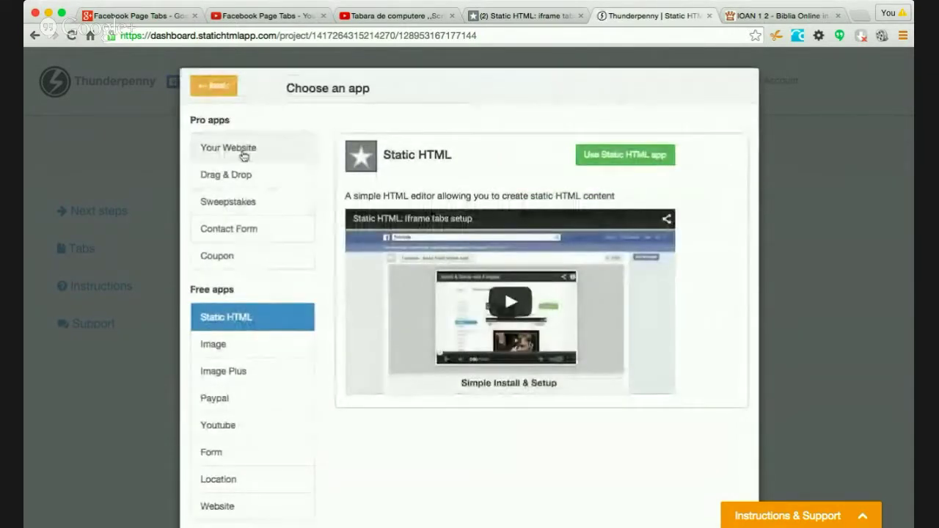
- Preview the Website, Drag & Drop, Sweepstakes, Contact Form and Coupon apps
click(245, 150)
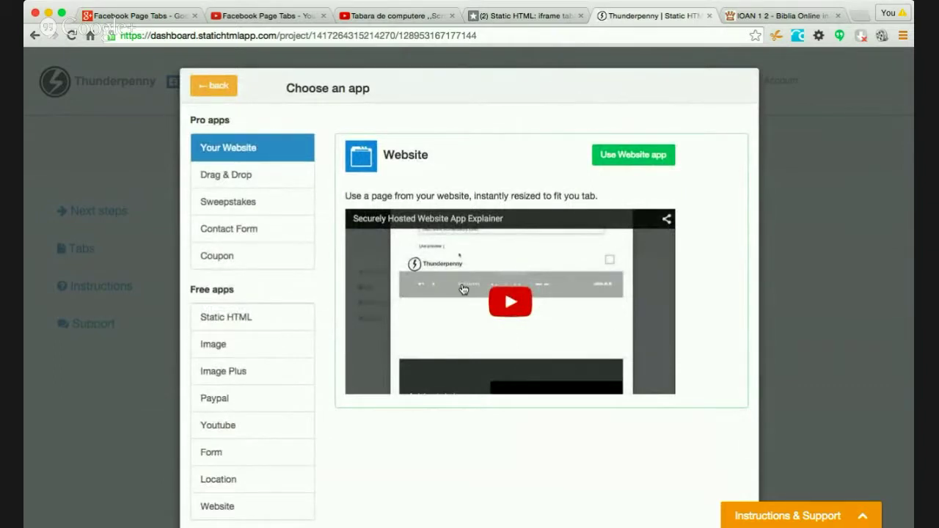
click(249, 177)
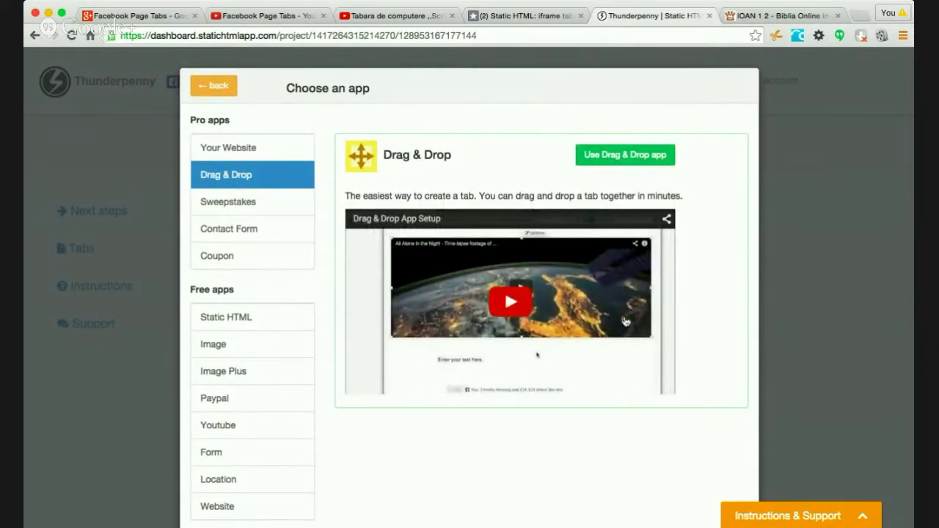
click(257, 202)
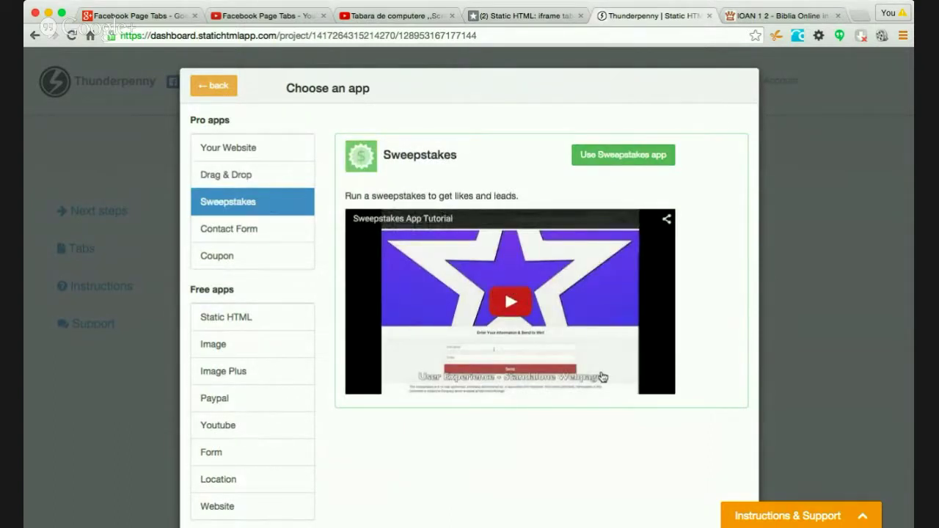
scroll(602, 376, down, 2)
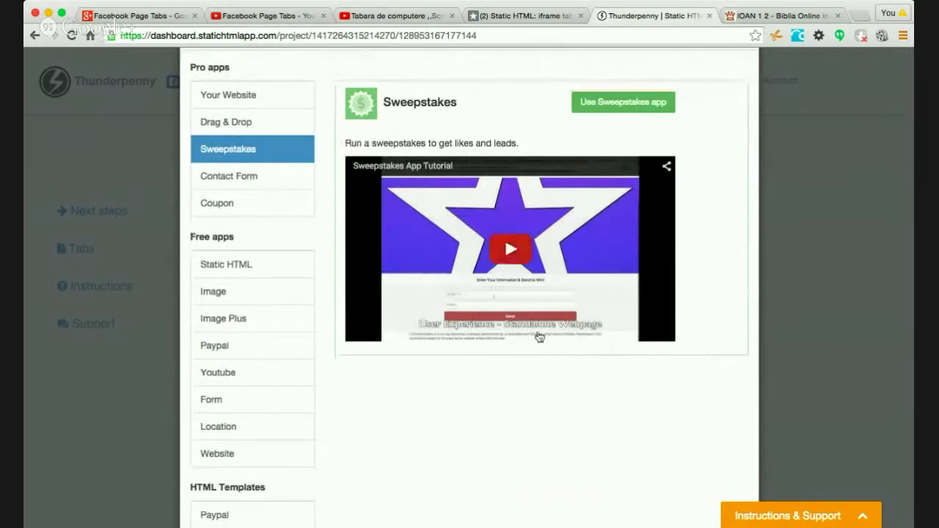
click(247, 177)
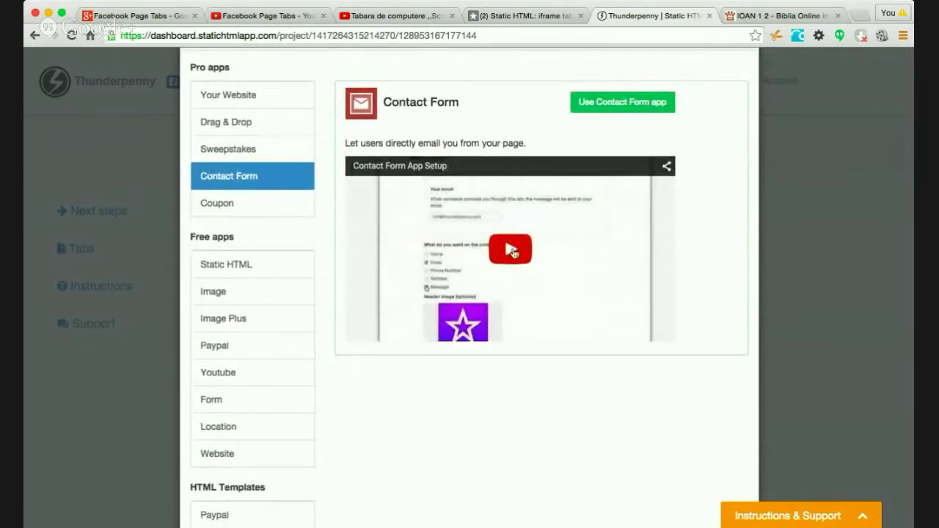
click(219, 204)
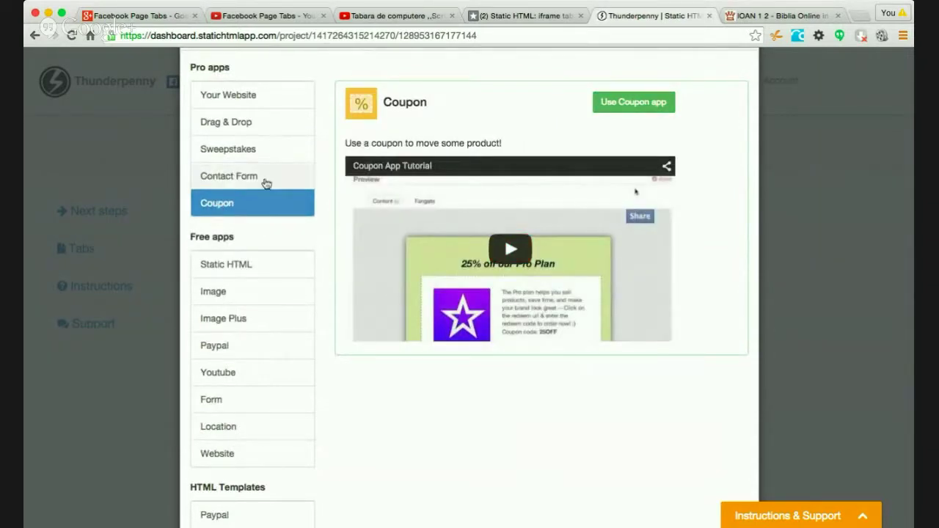
scroll(263, 236, down, 1)
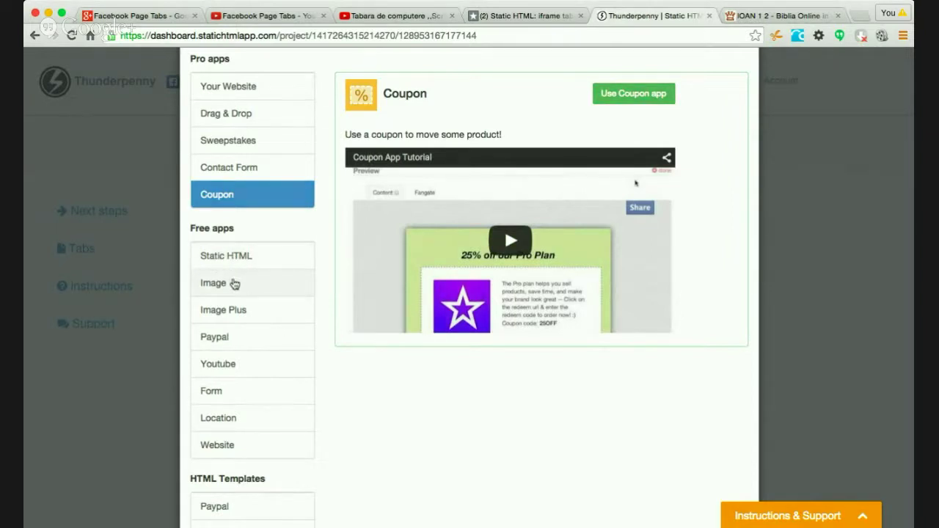
- Preview the Static HTML, Image, Image Plus, Paypal, Youtube, Form and Location apps
click(226, 257)
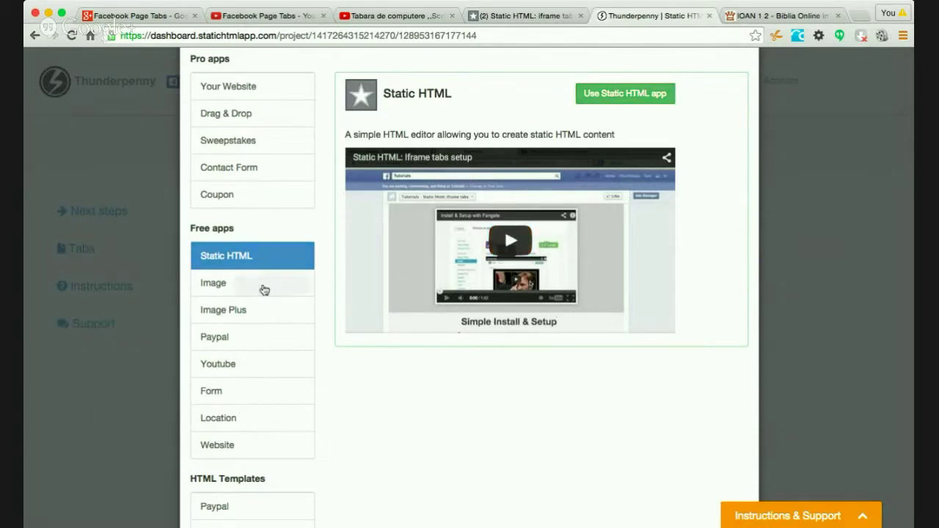
click(230, 285)
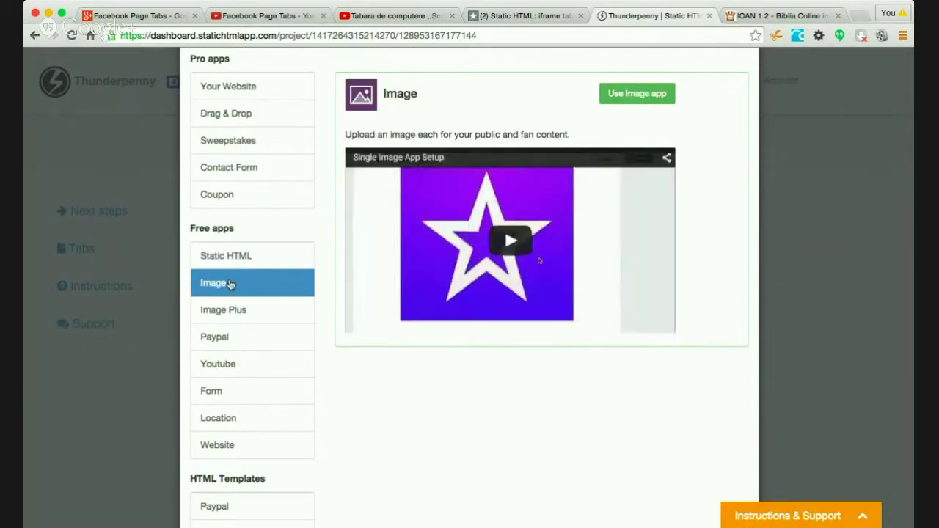
click(223, 312)
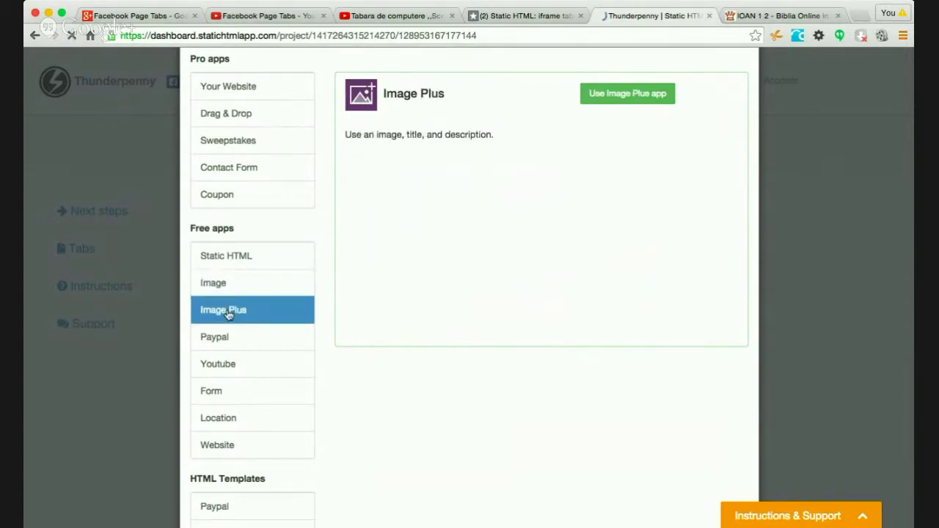
scroll(609, 298, down, 1)
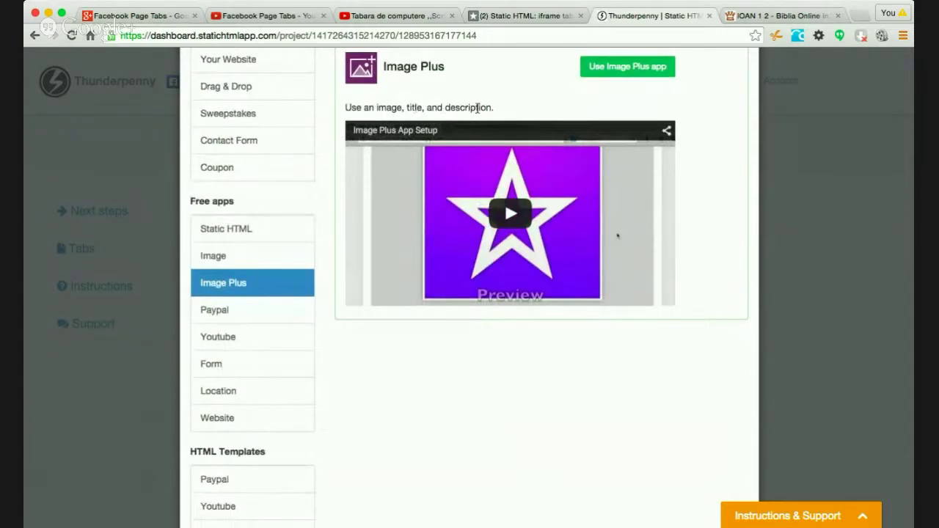
click(255, 312)
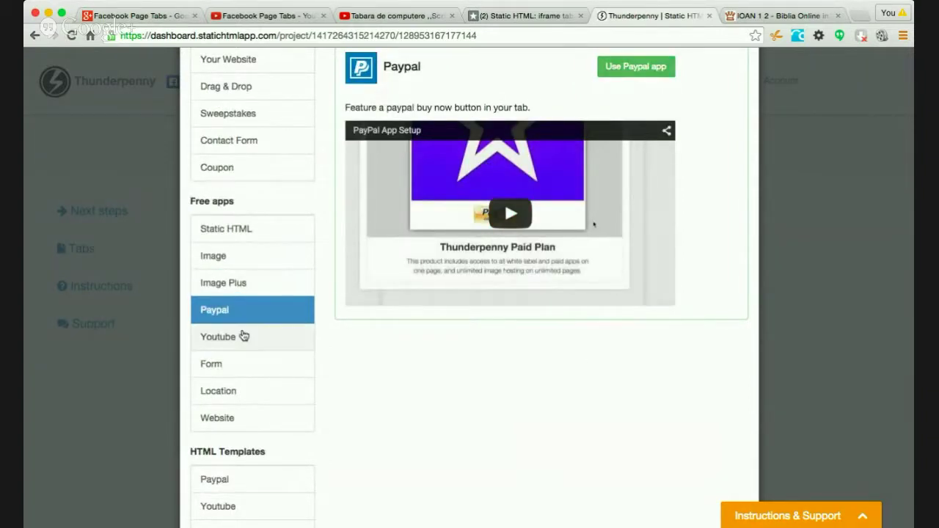
click(211, 338)
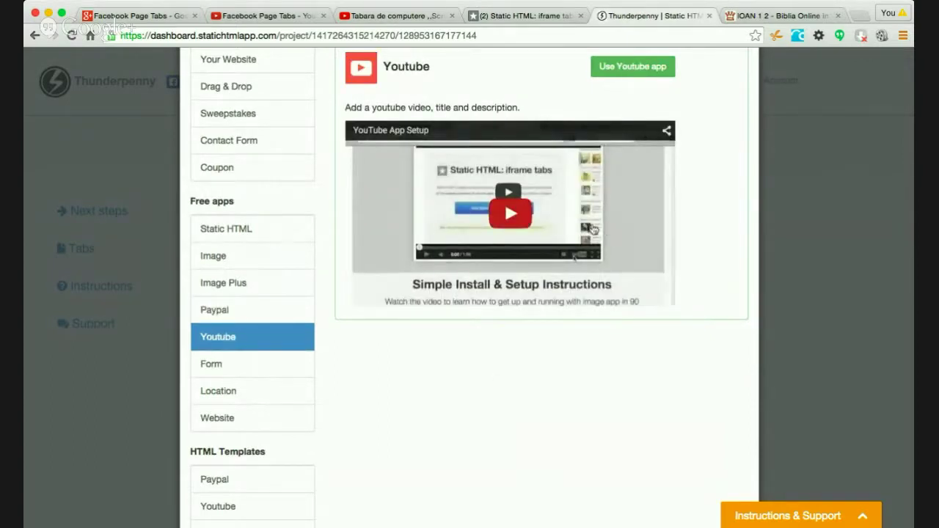
click(220, 364)
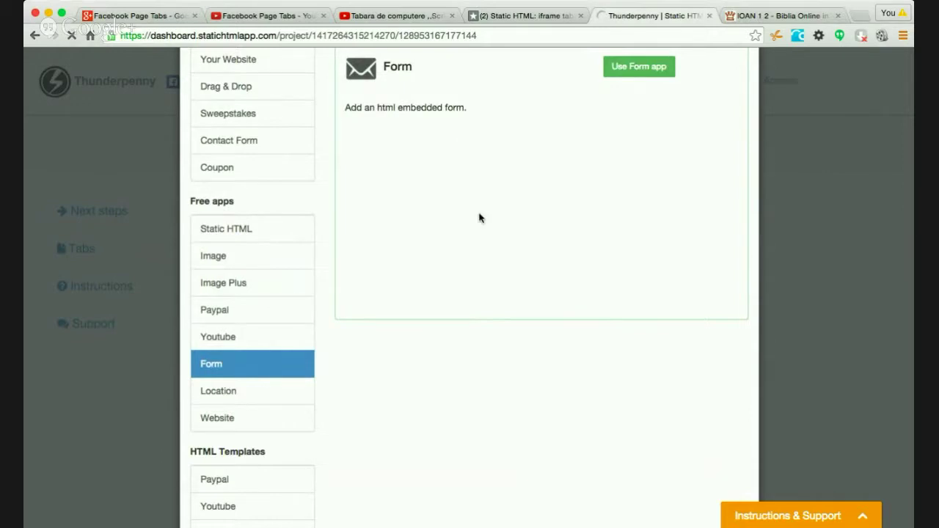
click(230, 402)
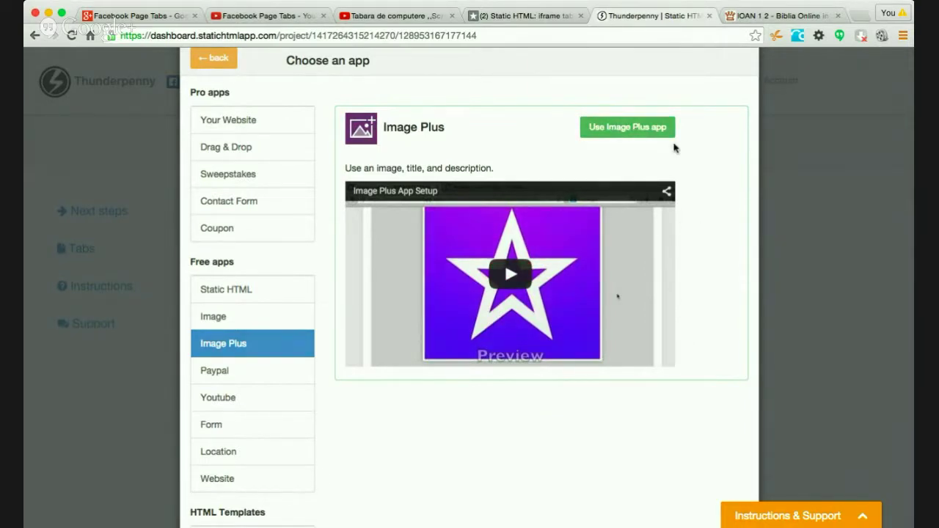
- Switch the Made by... tab's app to Image Plus
click(633, 132)
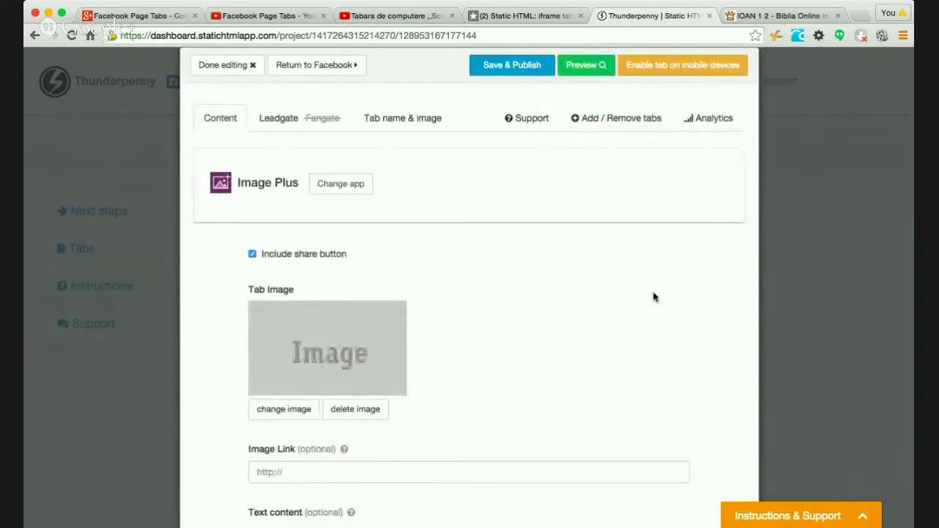
- Scroll through the Image Plus editor and start replacing the Tab Image with a new file
scroll(655, 297, down, 3)
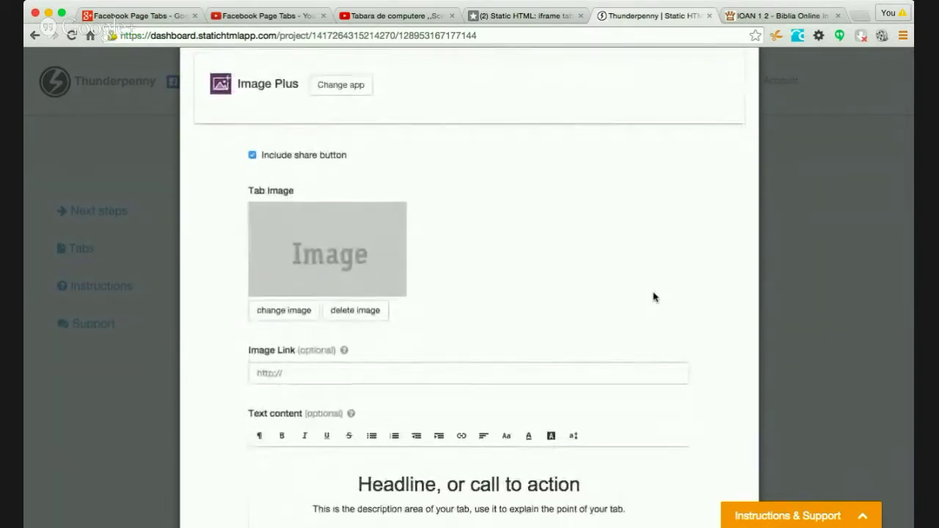
scroll(653, 294, down, 5)
scroll(653, 293, up, 5)
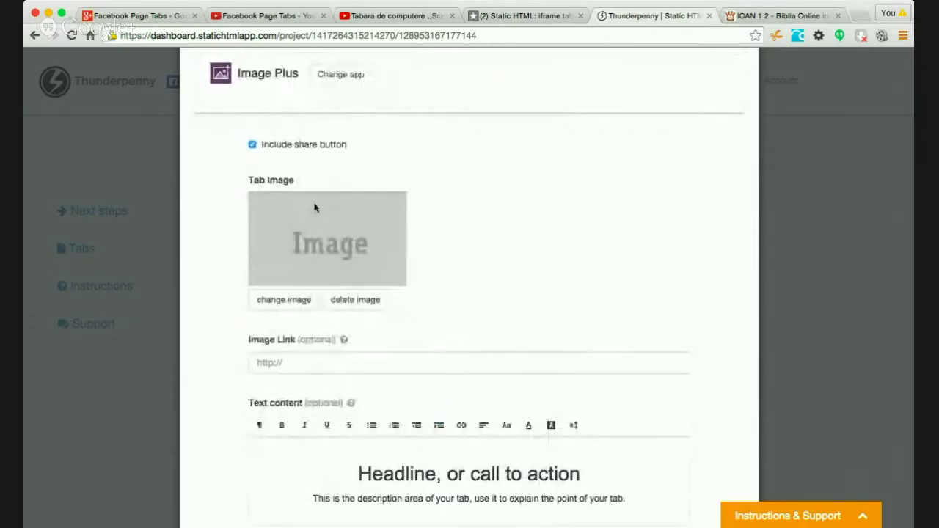
click(300, 362)
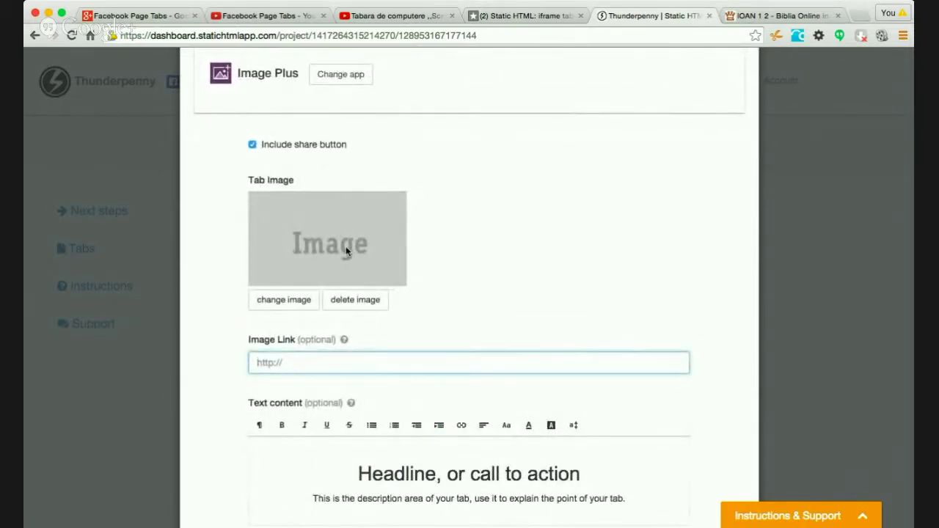
scroll(712, 383, down, 3)
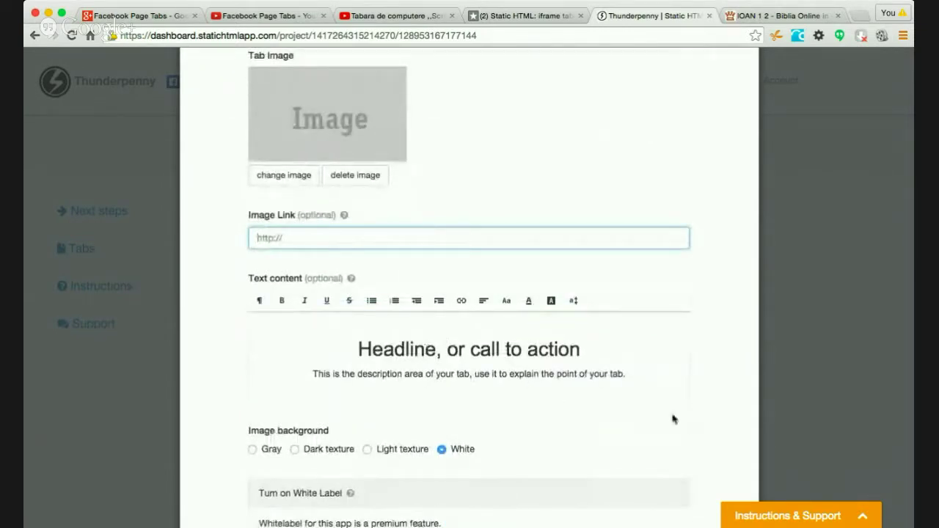
scroll(455, 443, down, 1)
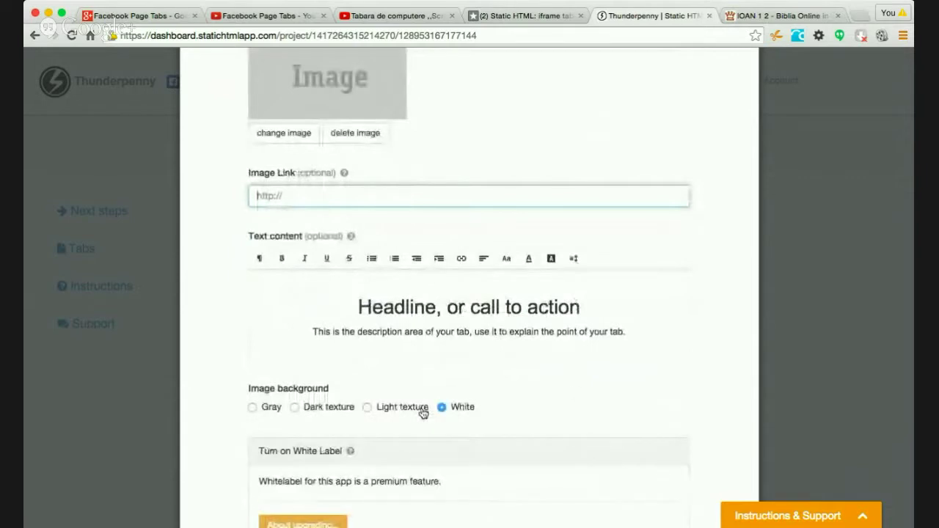
scroll(635, 379, up, 6)
click(287, 364)
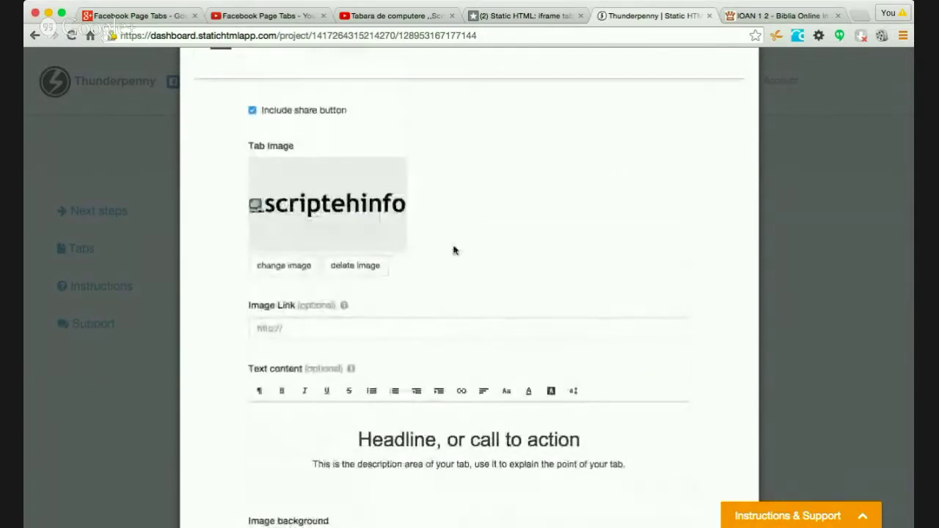
click(357, 327)
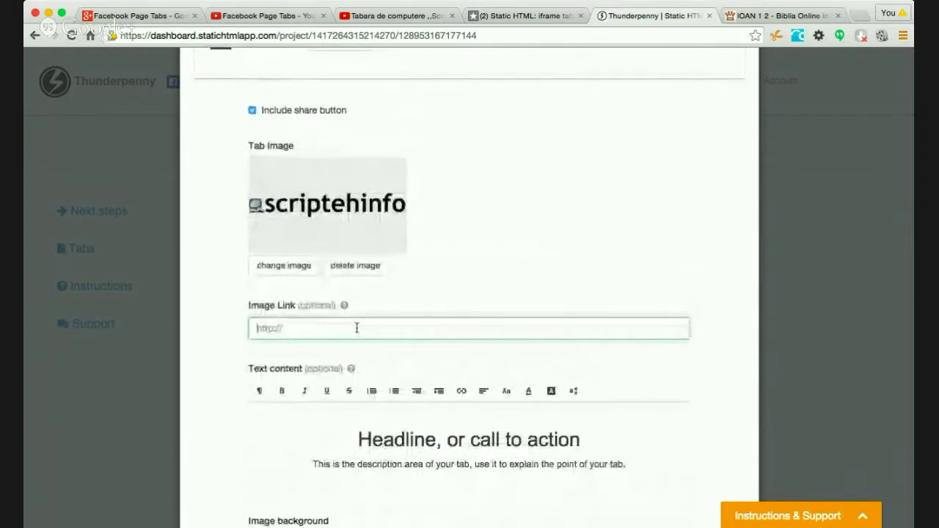
text(ht)
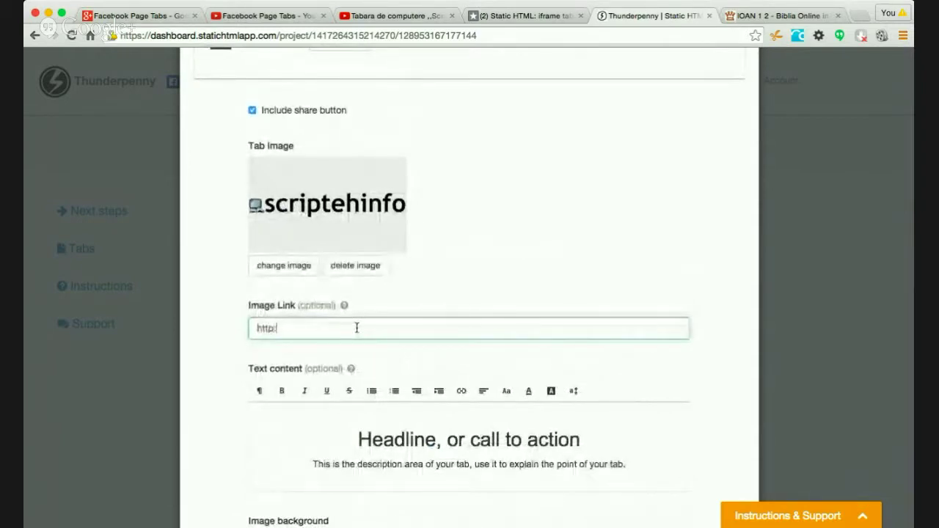
text(tp://scripteh.info)
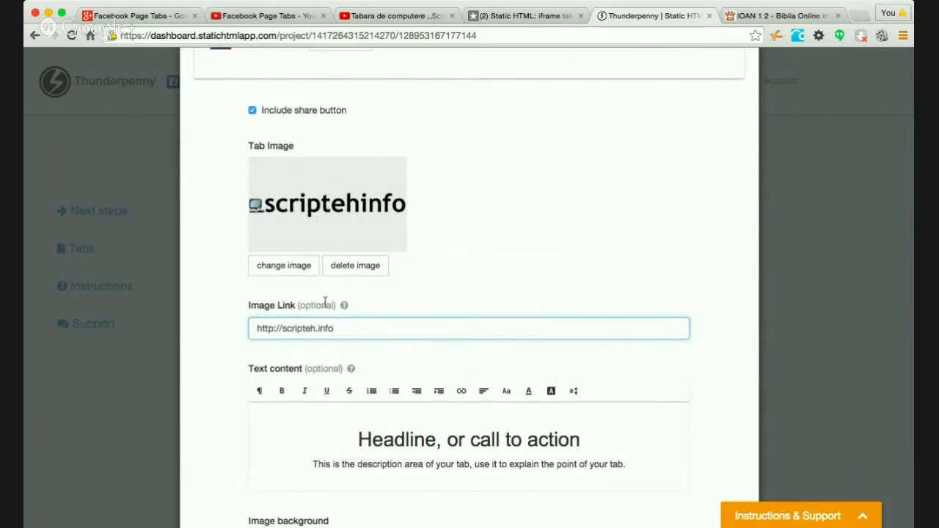
scroll(726, 354, down, 3)
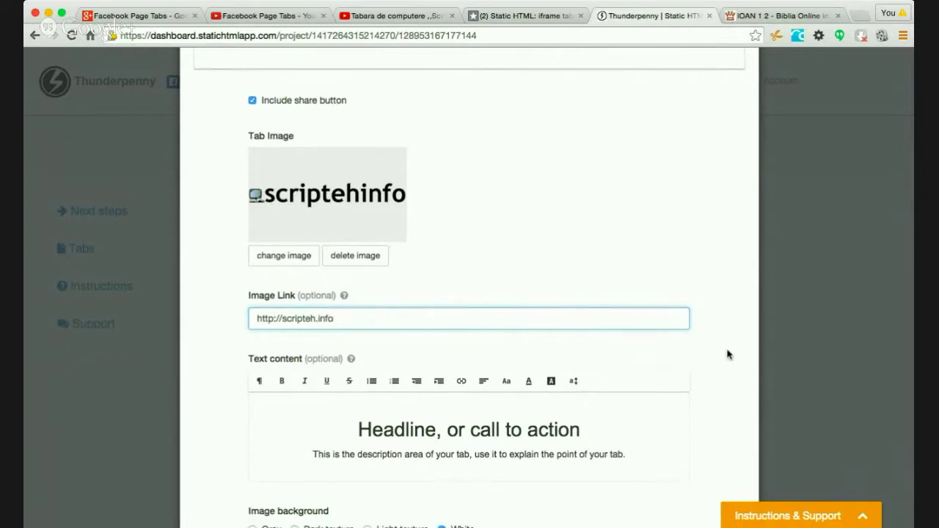
- Replace the placeholder headline with 'Made by ScripTehInfo Computer School'
drag(584, 367, 352, 361)
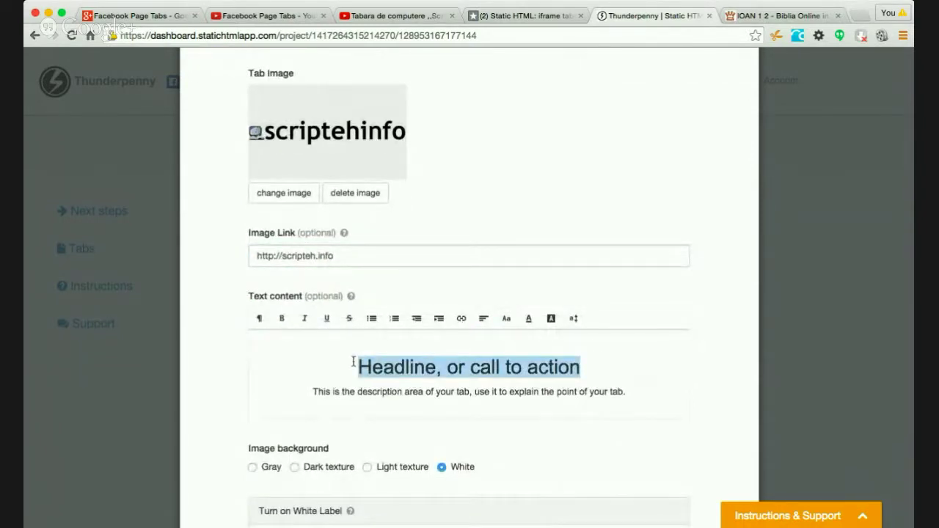
text(Made bt)
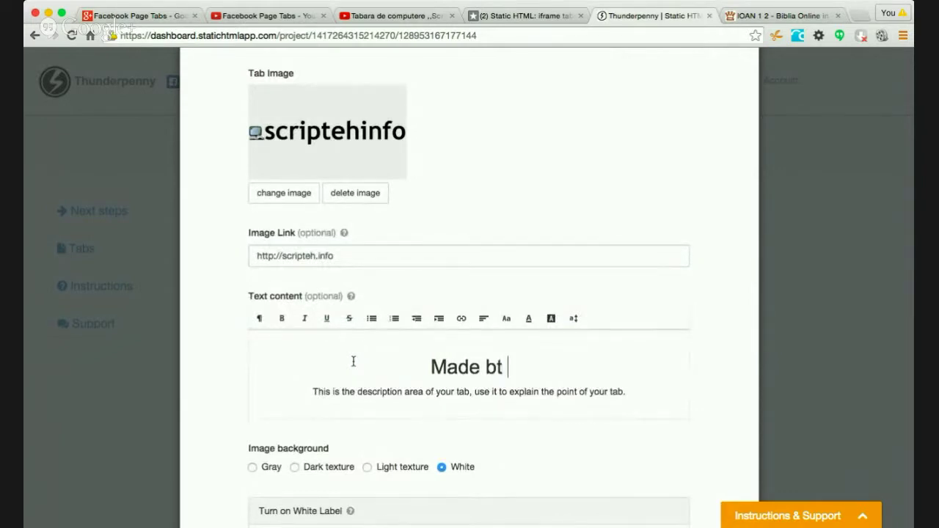
key(BackSpace)
text(y )
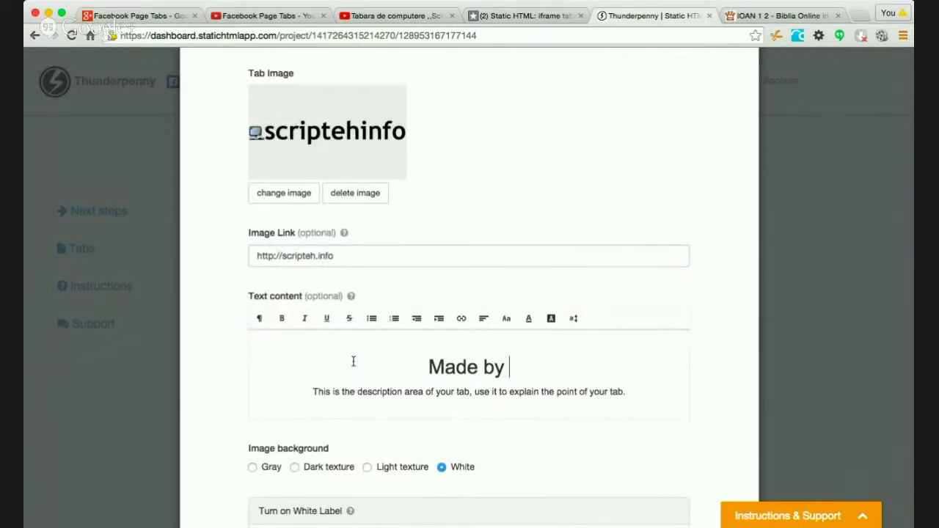
text(ScripTe)
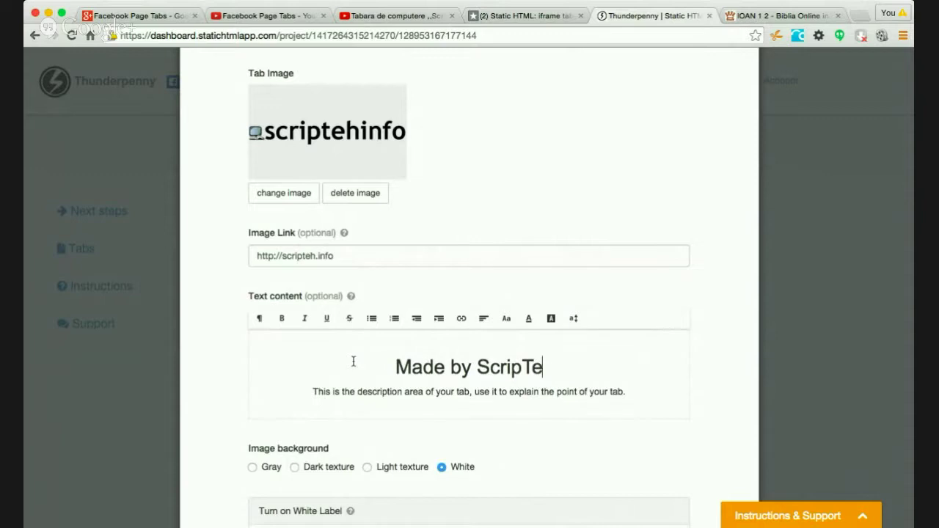
text(hInfo)
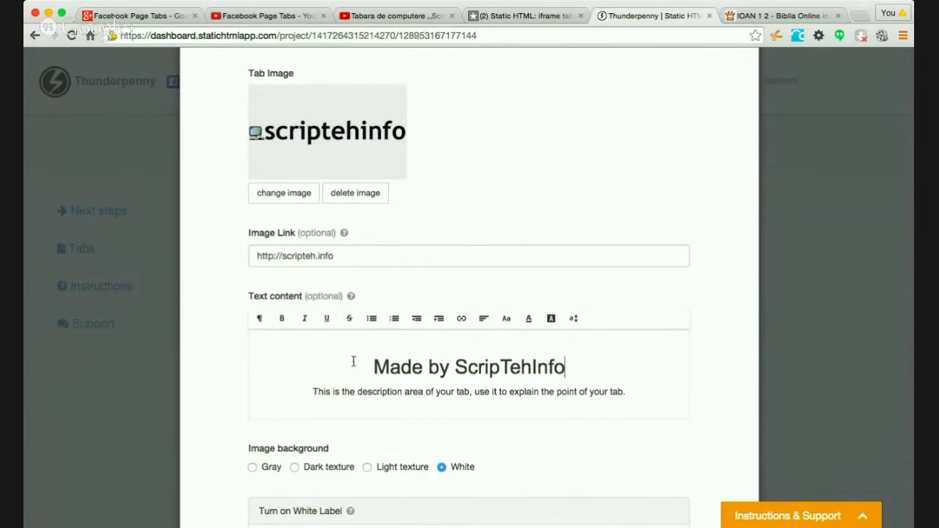
text( Computer School)
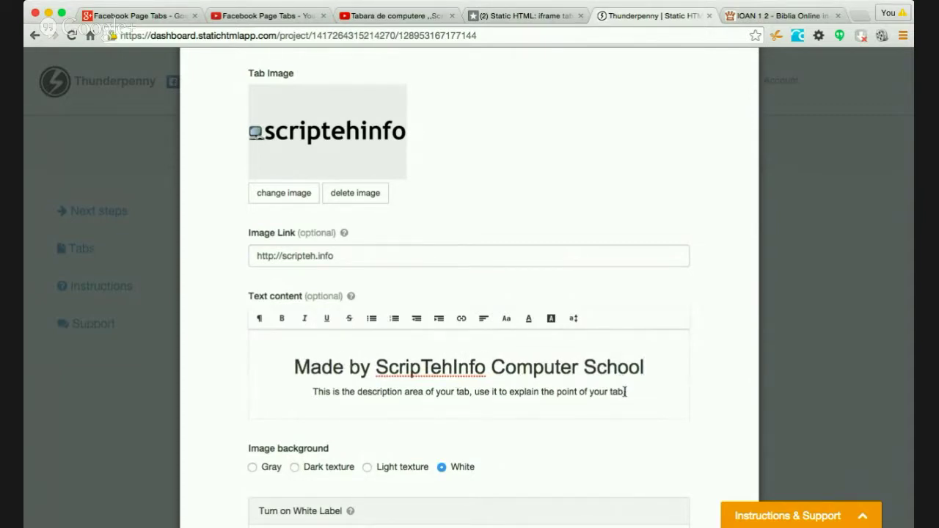
- Replace the placeholder description with the author and testing credits, ending 'Compiled by: ReignCode team.'
drag(627, 392, 316, 385)
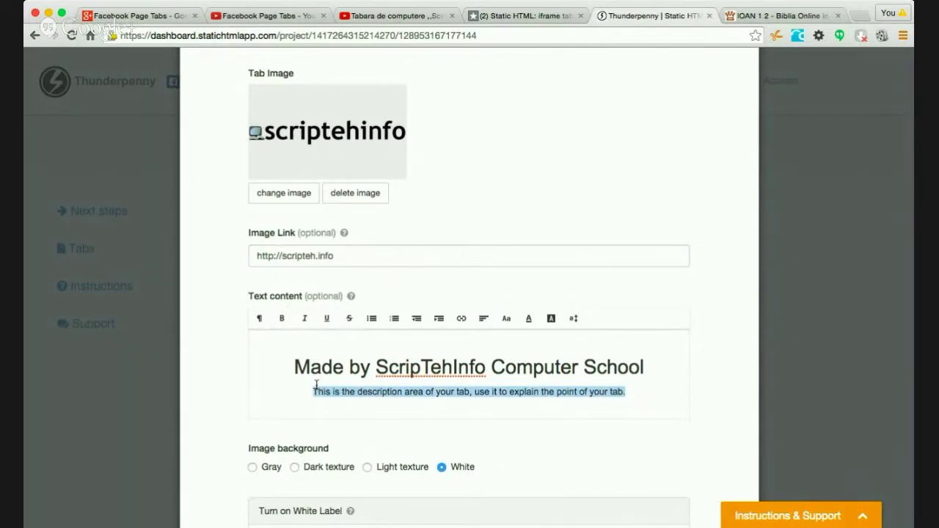
text(A)
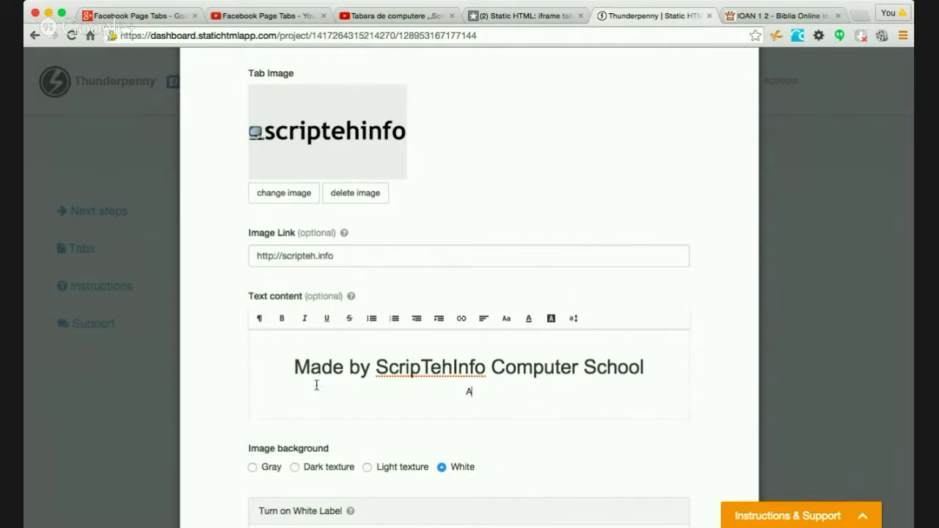
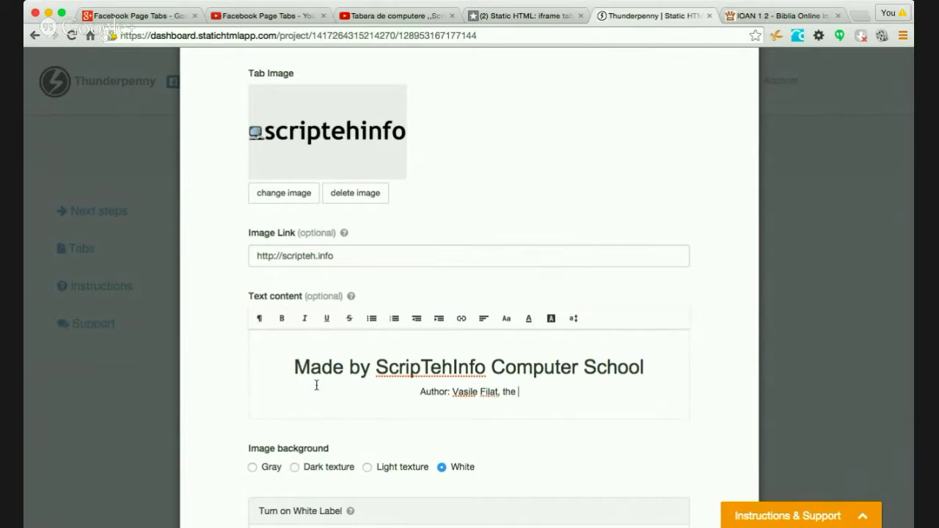
text(director)
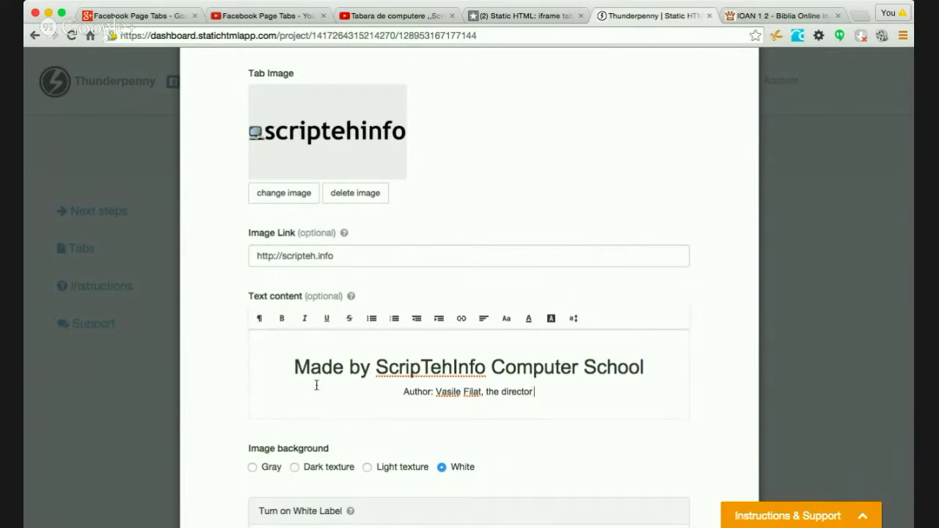
text( of Sc)
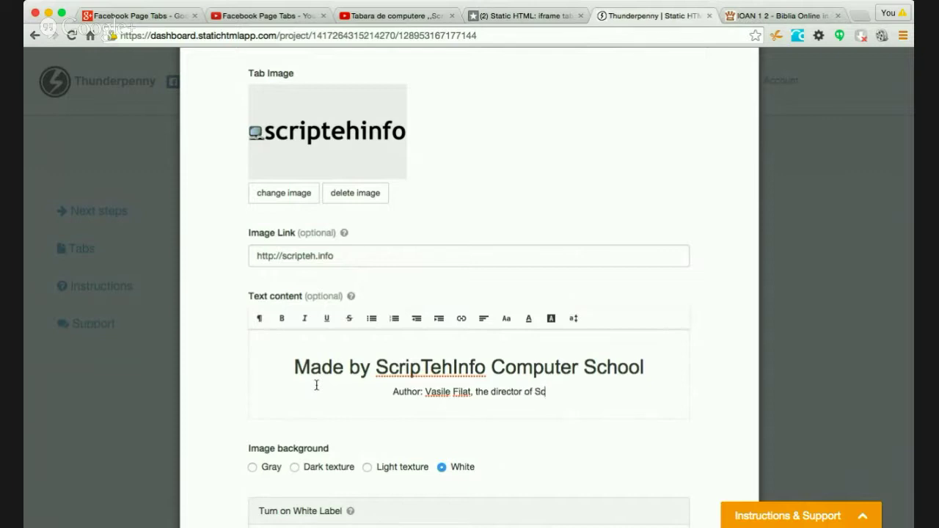
text(riptehinfo School)
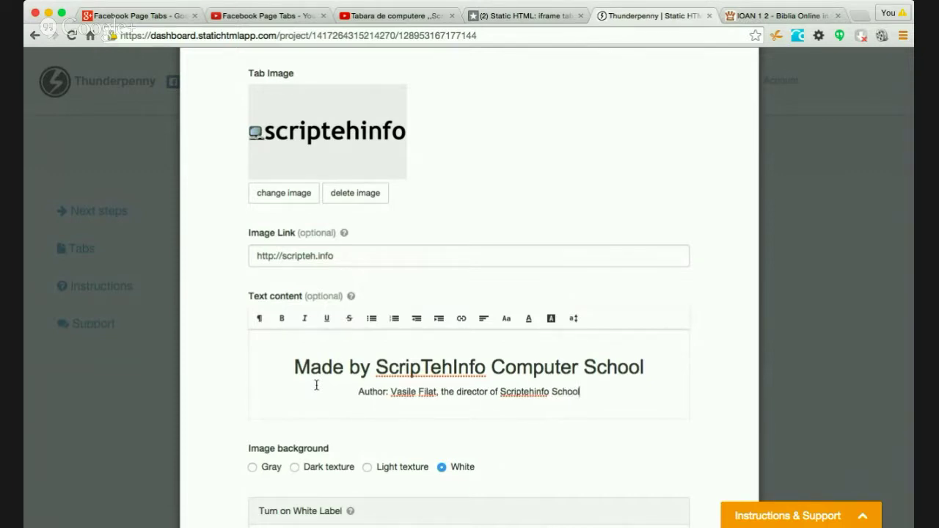
text(, )
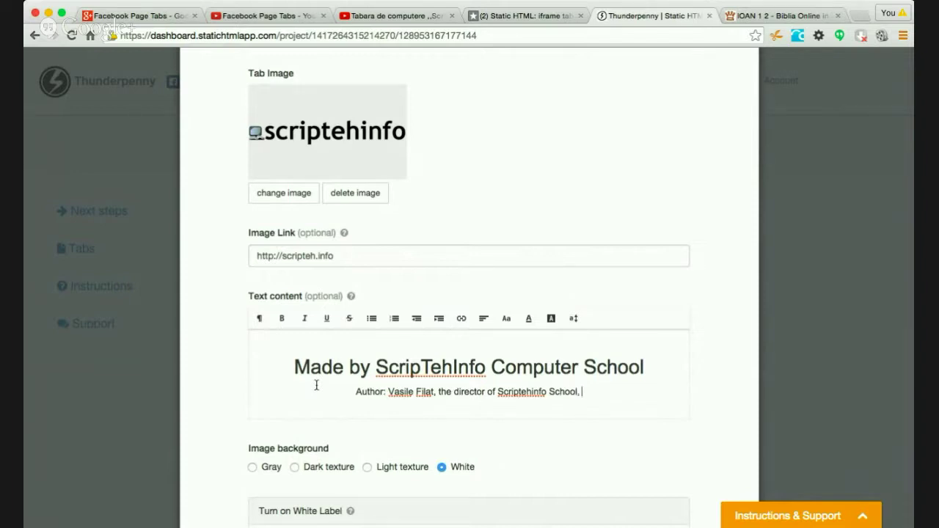
text(Compiled)
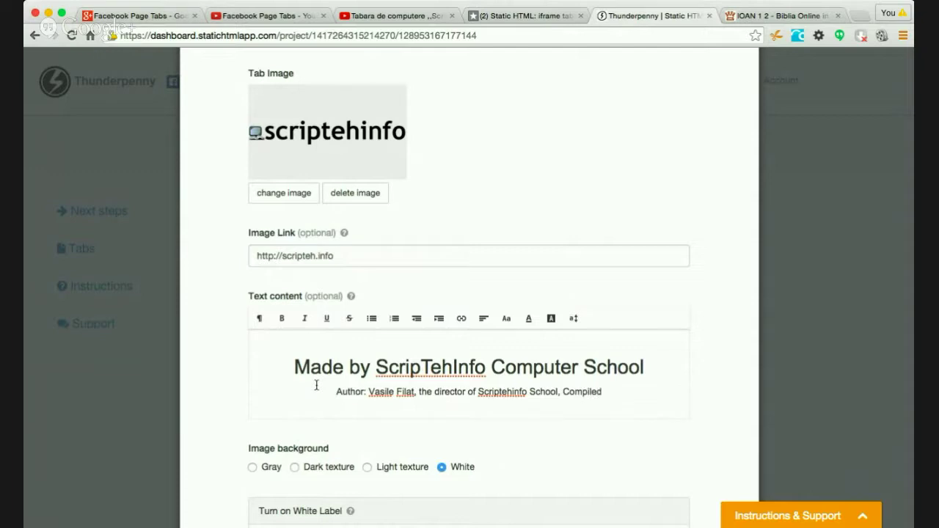
key(BackSpace)
key(BackSpace)
key(BackSpace)
key(BackSpace)
key(BackSpace)
key(BackSpace)
key(BackSpace)
key(BackSpace)
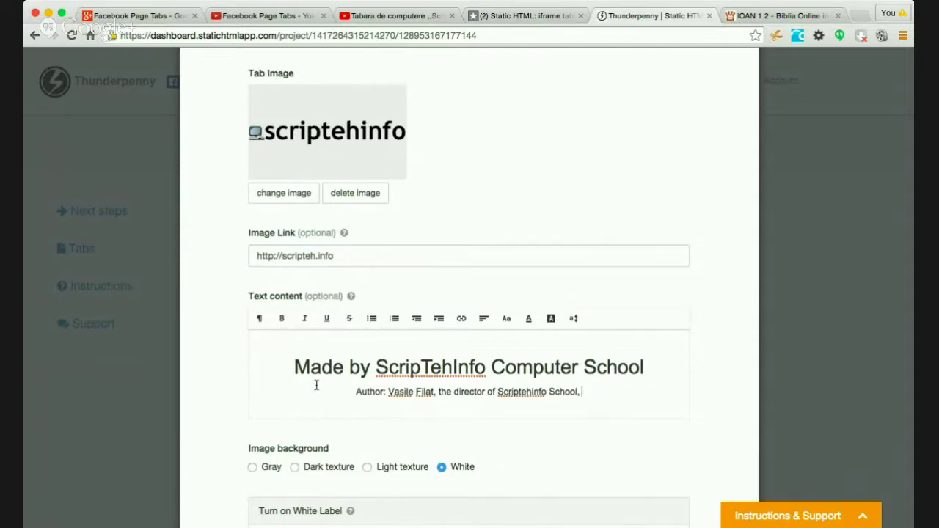
text(Docume)
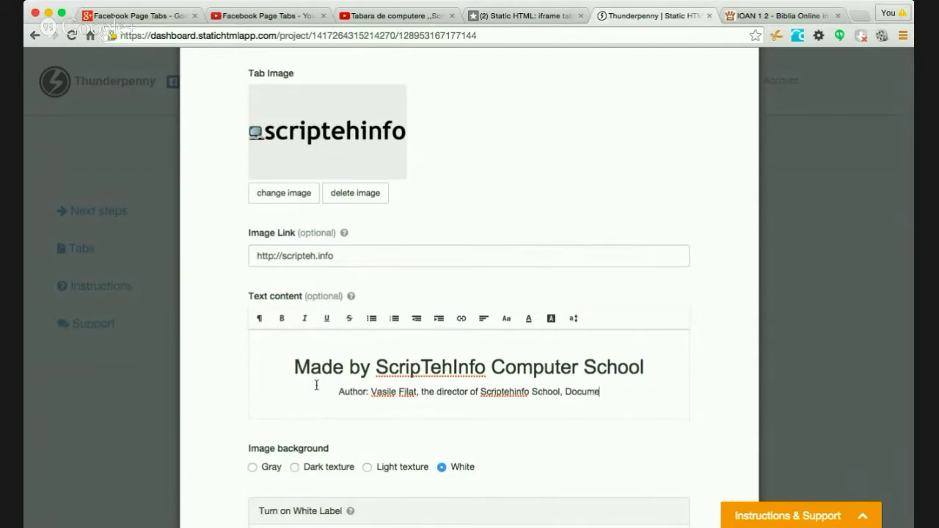
text(ntation)
text( and Testin)
text(g)
text(;)
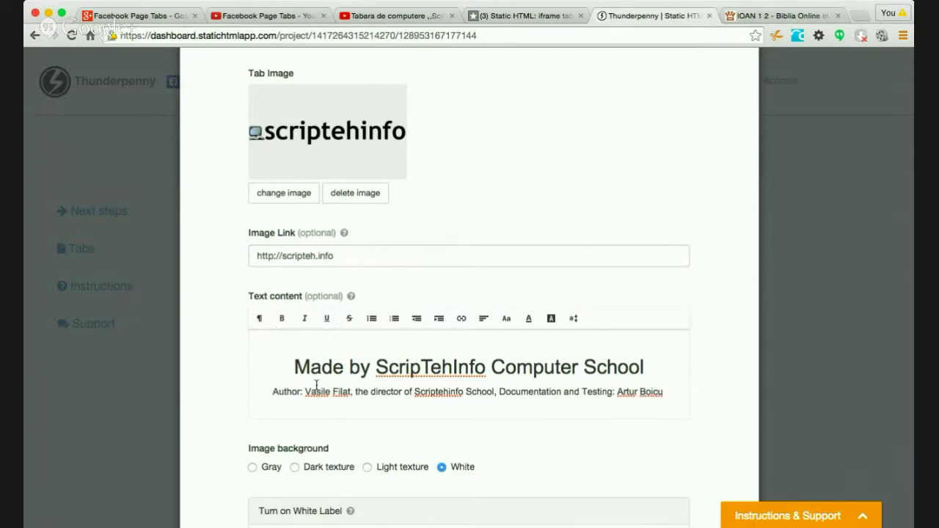
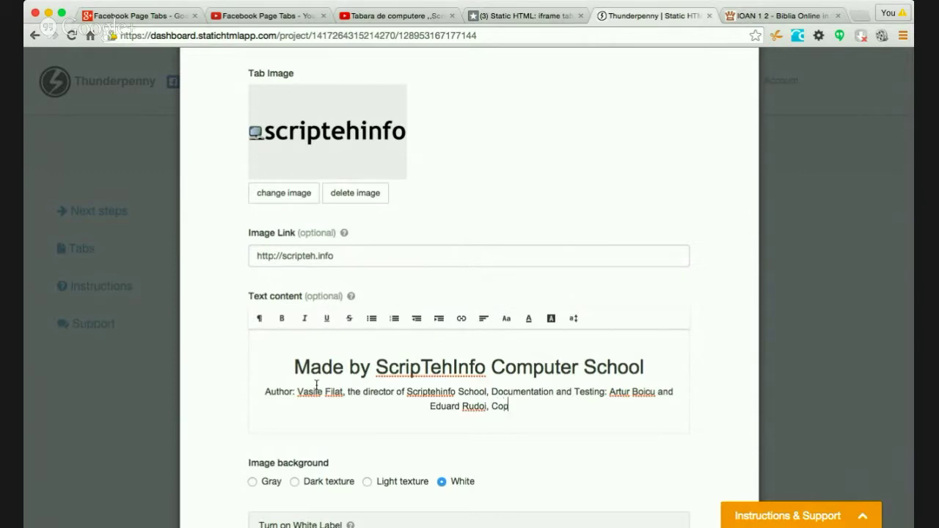
text(mpiled)
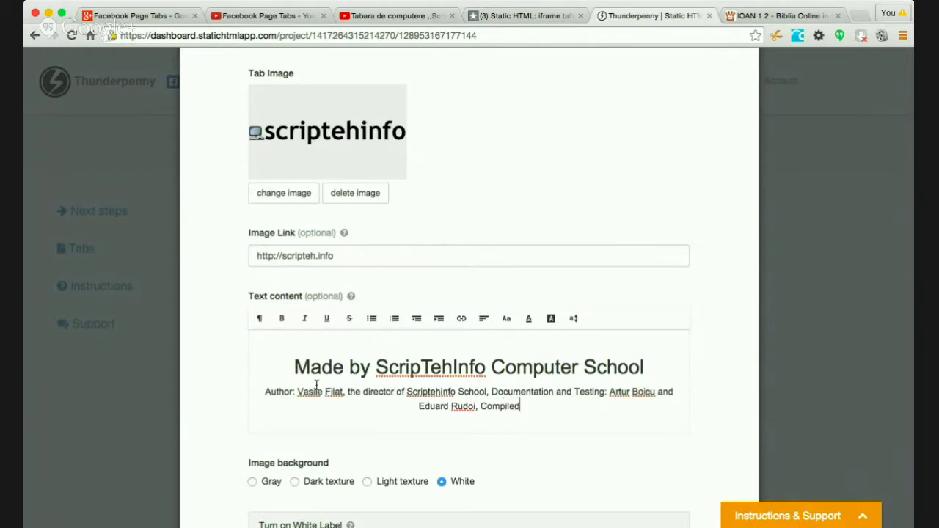
text( by: Rei)
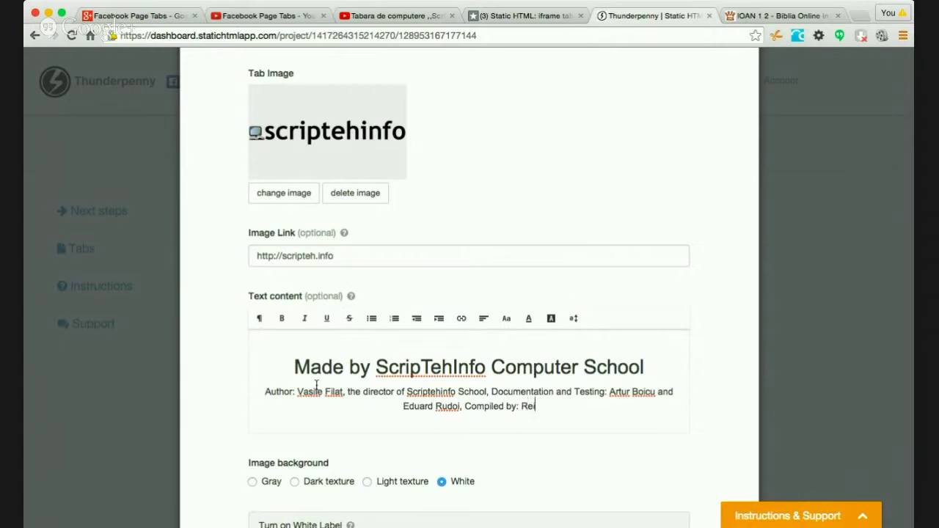
text(gn)
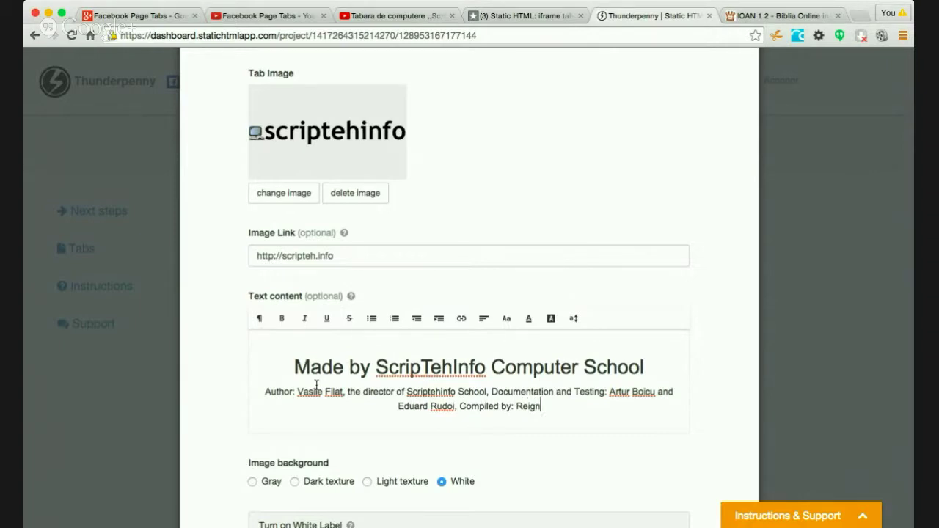
text(Code team.)
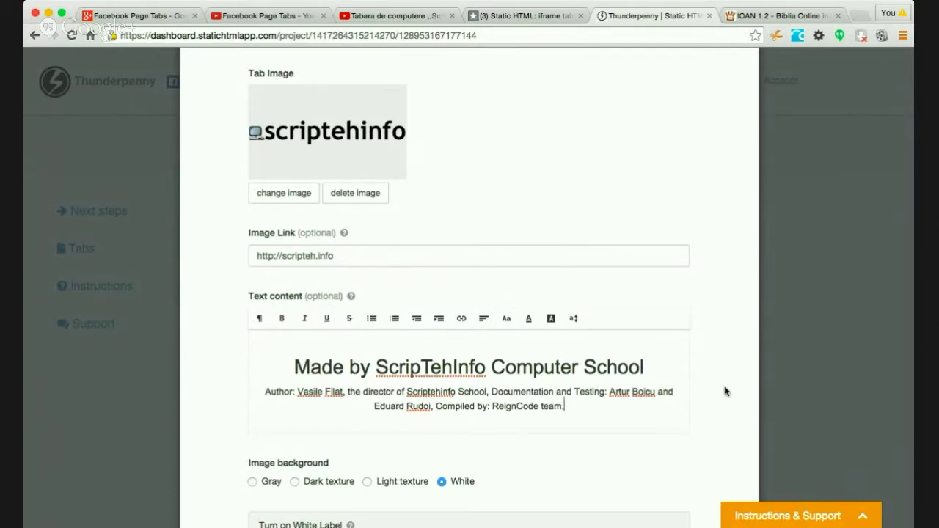
scroll(724, 385, down, 3)
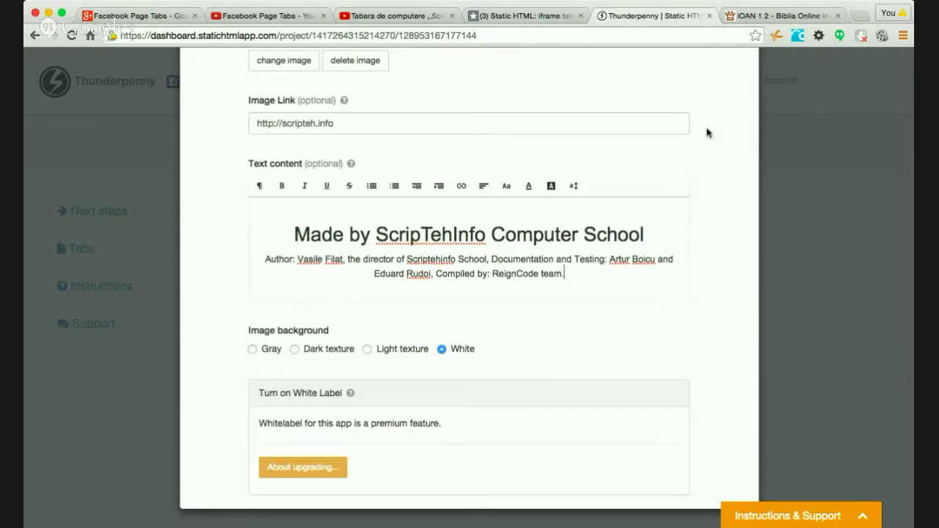
- Try the Dark texture and Gray image backgrounds, then settle on Light texture
scroll(707, 132, up, 2)
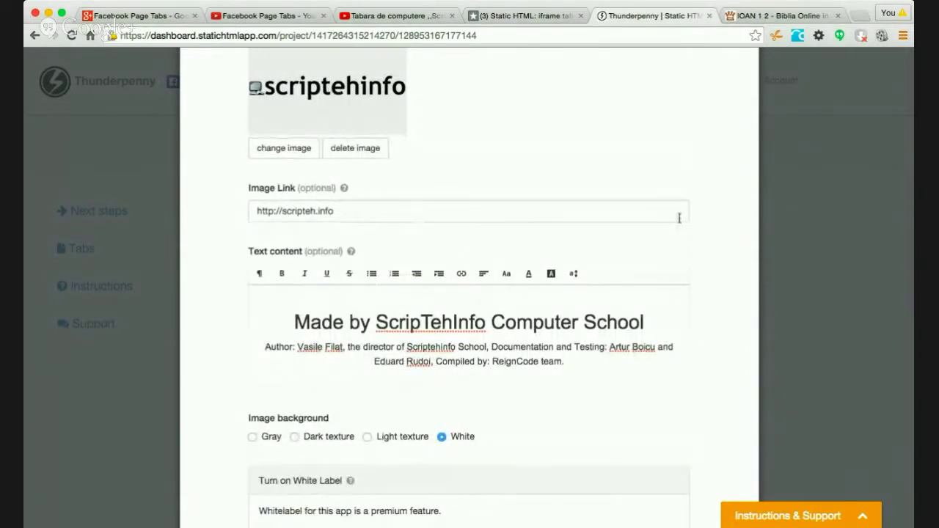
scroll(342, 368, down, 2)
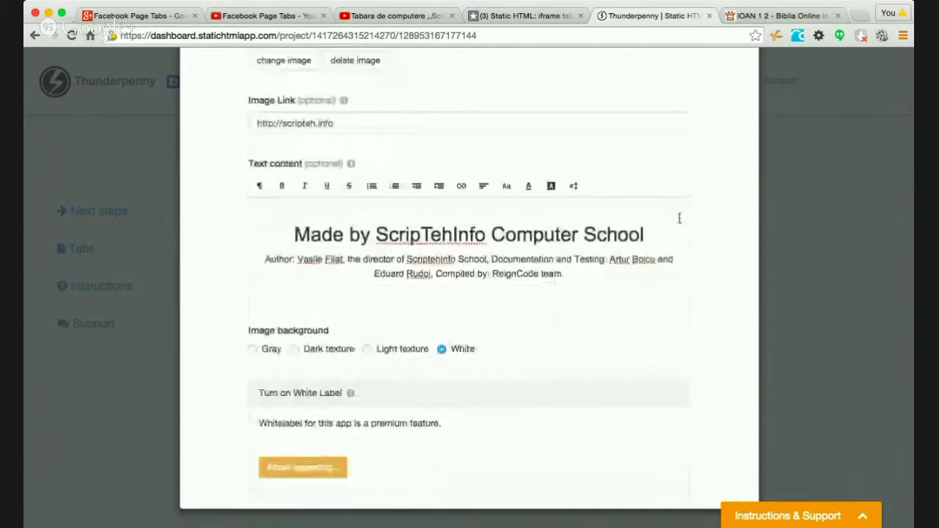
click(295, 350)
scroll(685, 321, up, 3)
scroll(685, 321, down, 3)
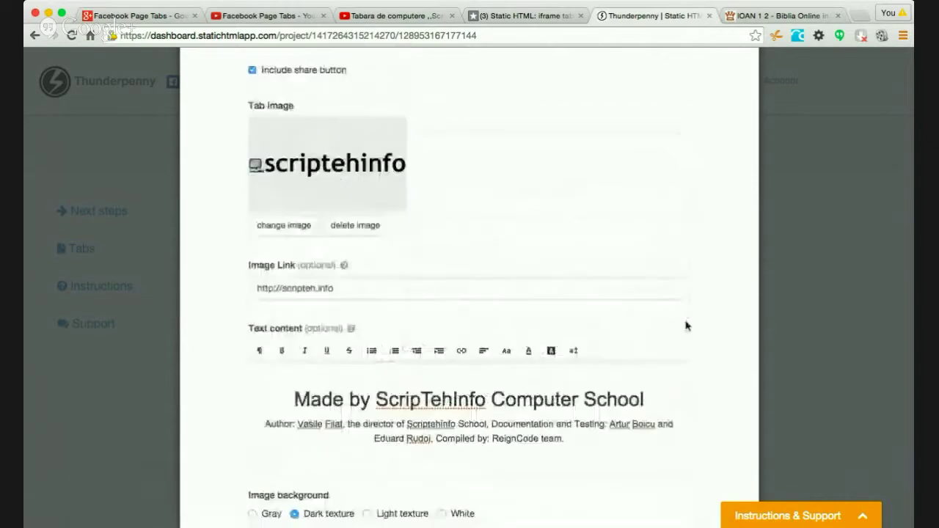
click(253, 349)
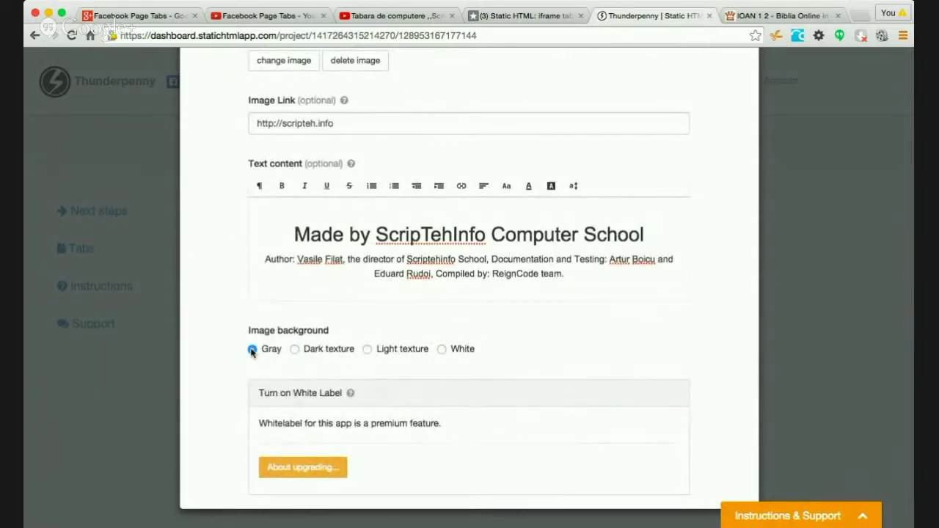
scroll(216, 280, up, 3)
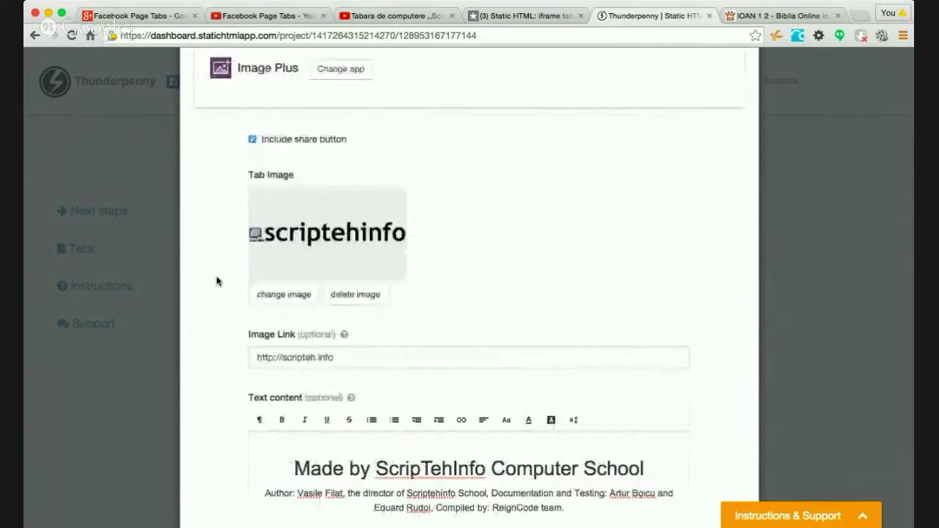
scroll(217, 281, down, 2)
scroll(217, 280, down, 2)
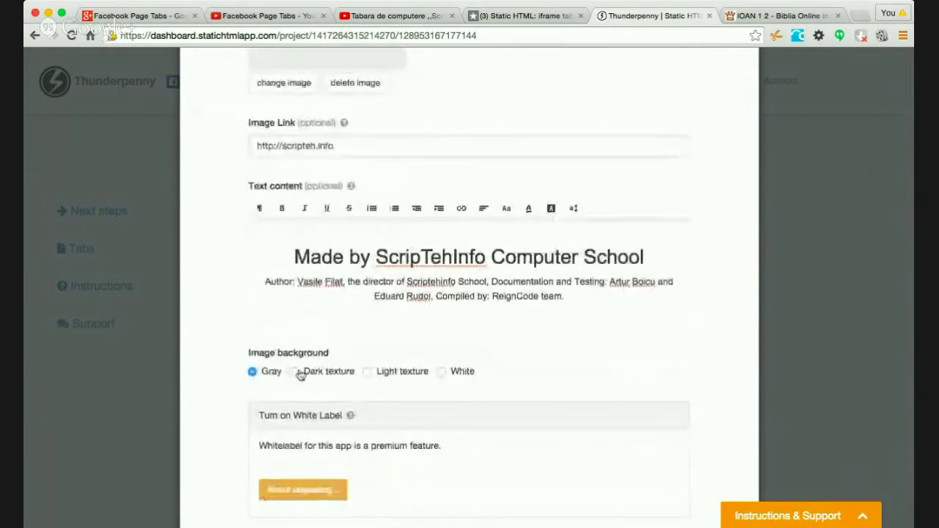
click(368, 372)
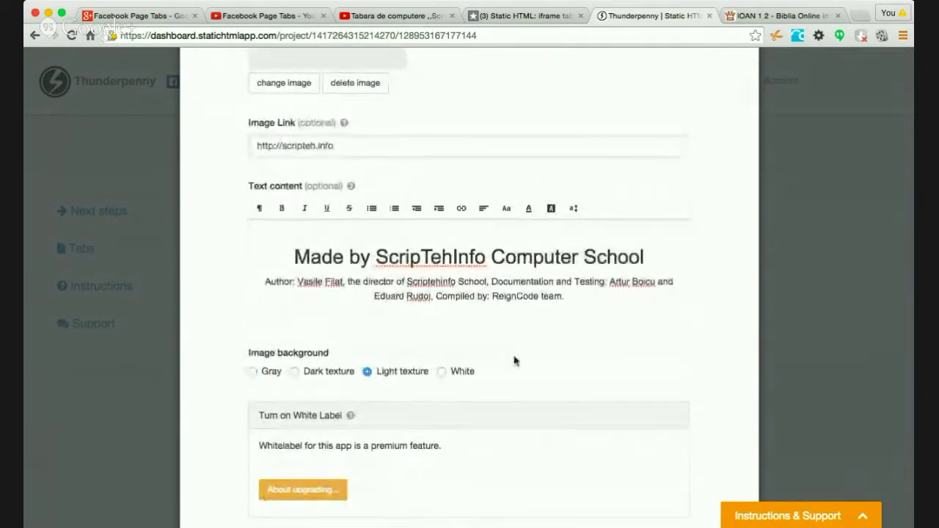
scroll(694, 340, down, 1)
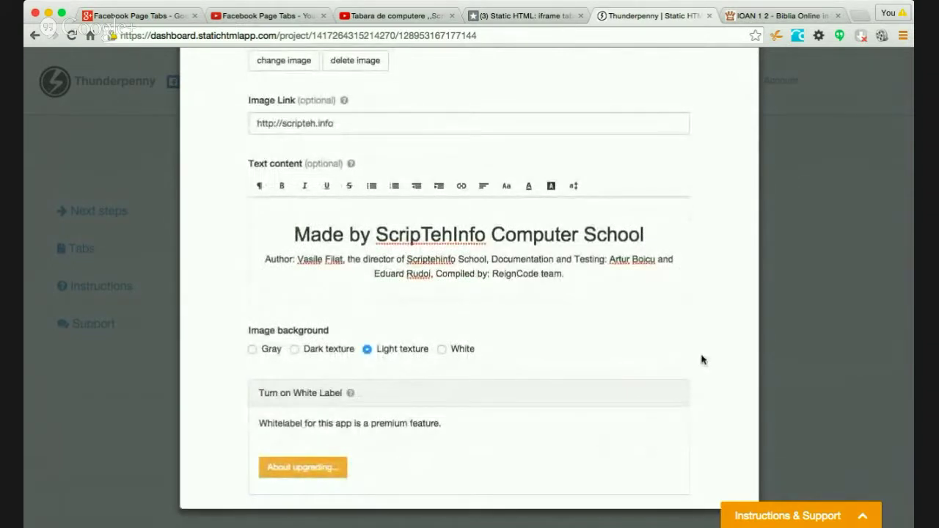
scroll(715, 349, up, 10)
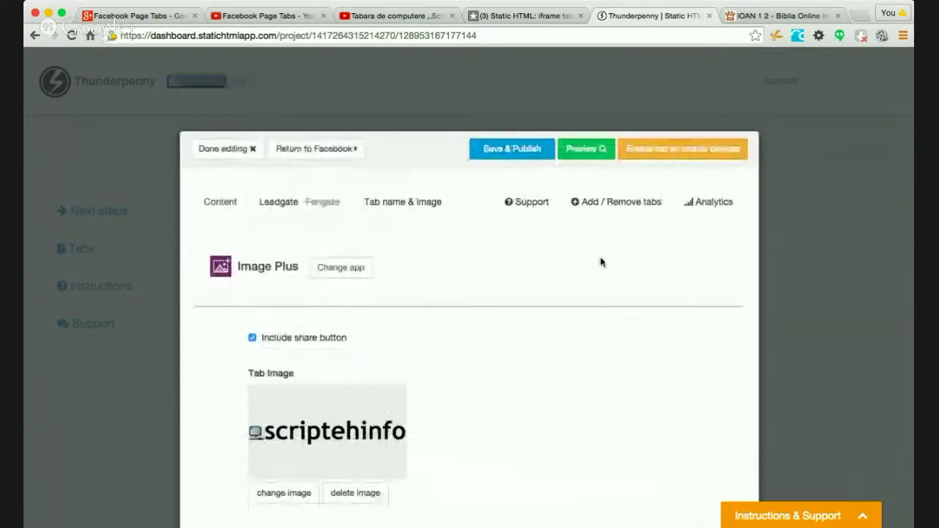
- Preview the finished tab with its logo, headline and credits, then return to the editor
click(592, 150)
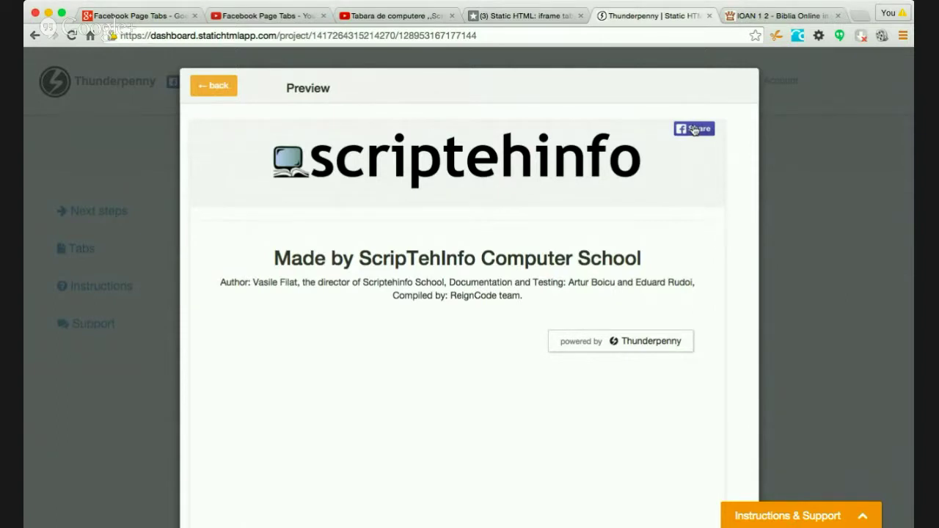
click(213, 87)
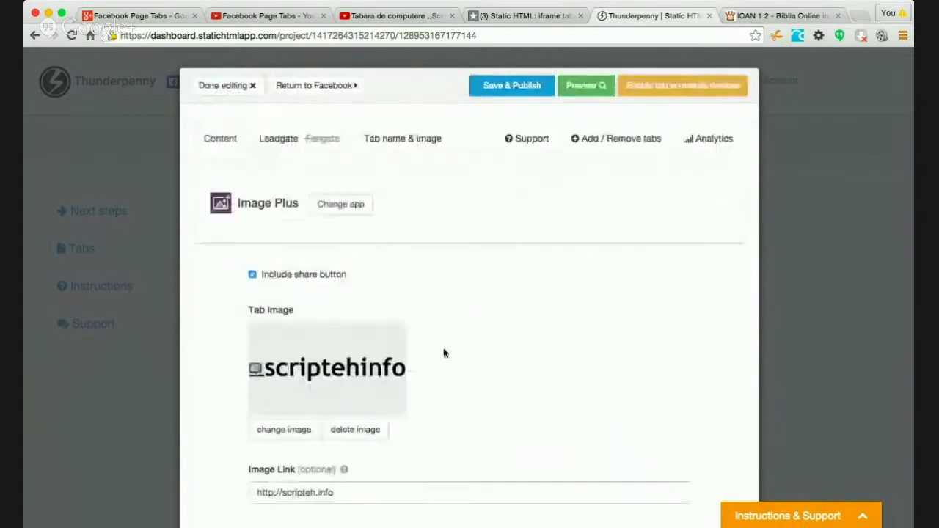
- Save and publish the Image Plus tab's changes, then finish editing
scroll(551, 377, down, 5)
scroll(551, 377, up, 4)
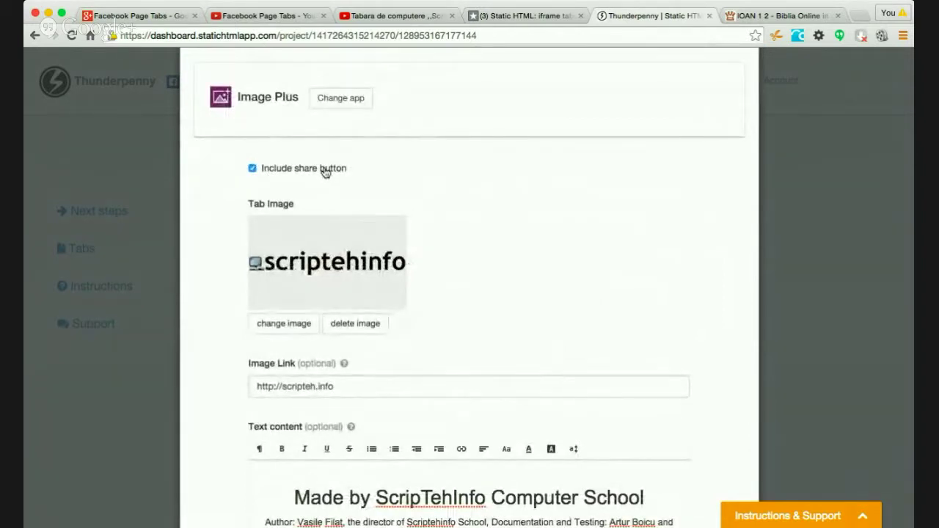
scroll(689, 291, down, 3)
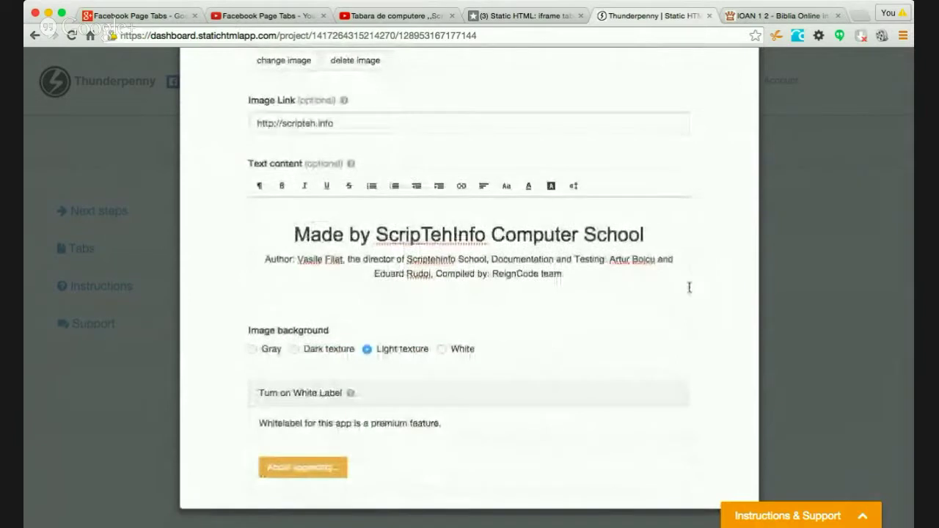
scroll(689, 291, up, 5)
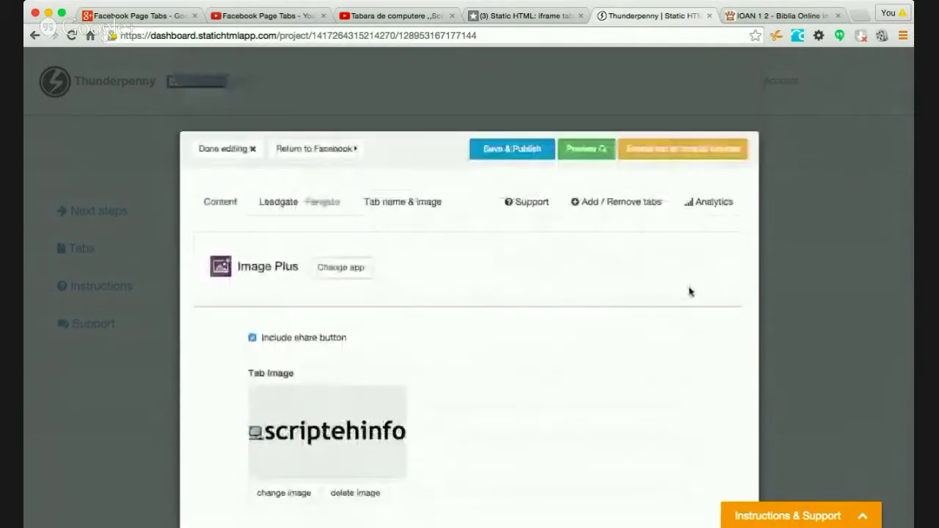
click(497, 151)
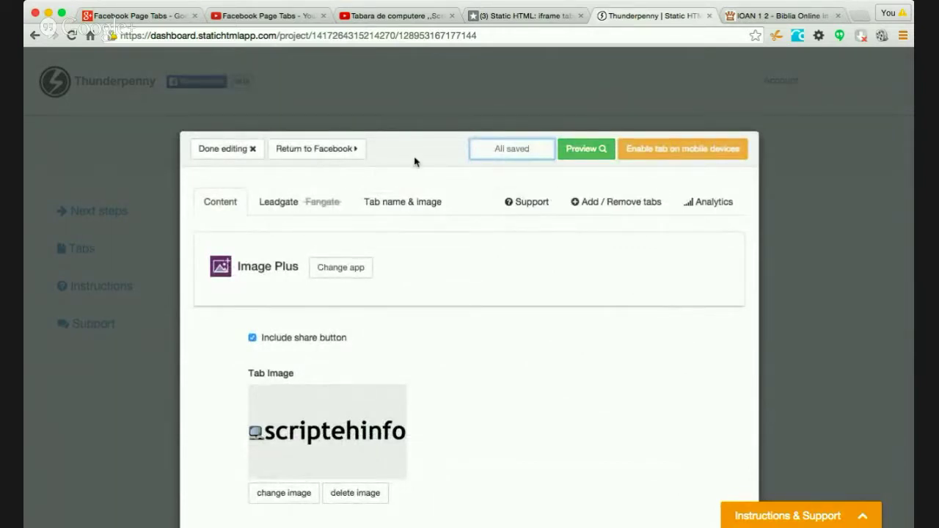
click(214, 150)
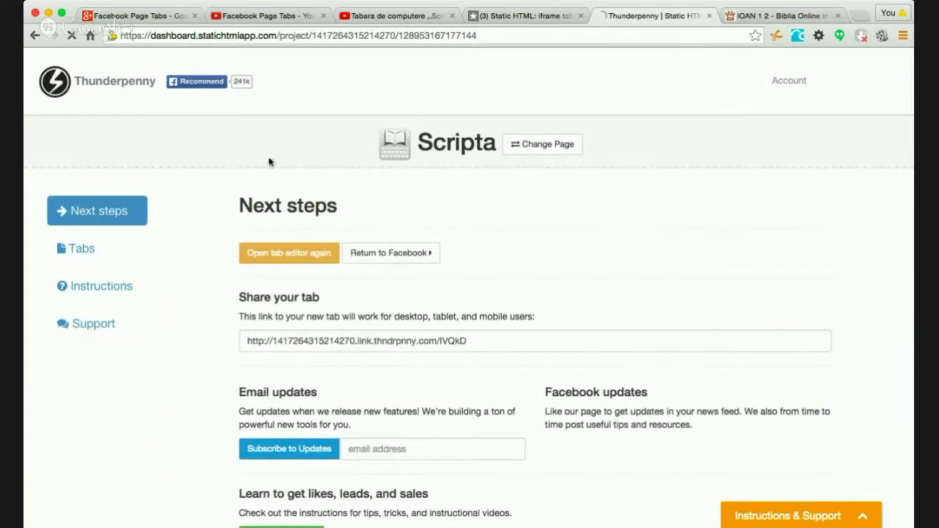
- On Facebook, go from Home to the Scripta page and open its Made by… tab
click(539, 15)
click(758, 61)
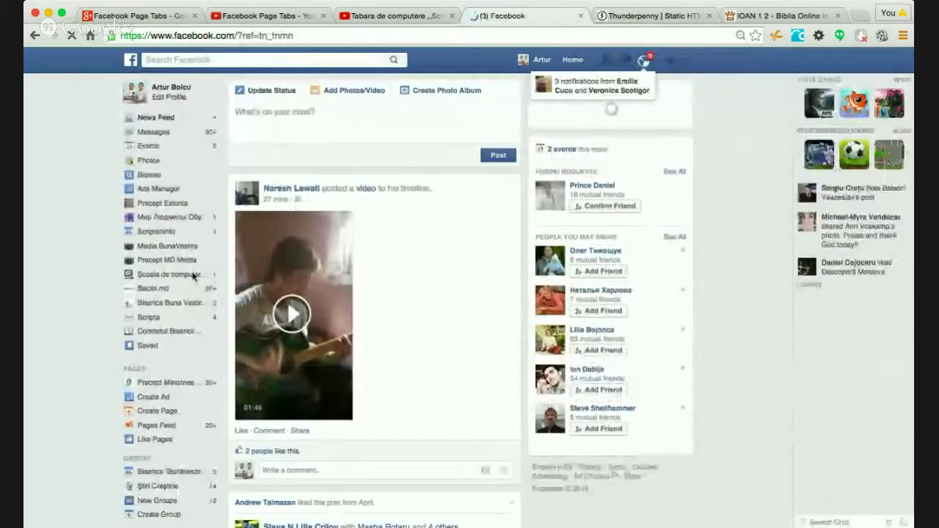
click(196, 276)
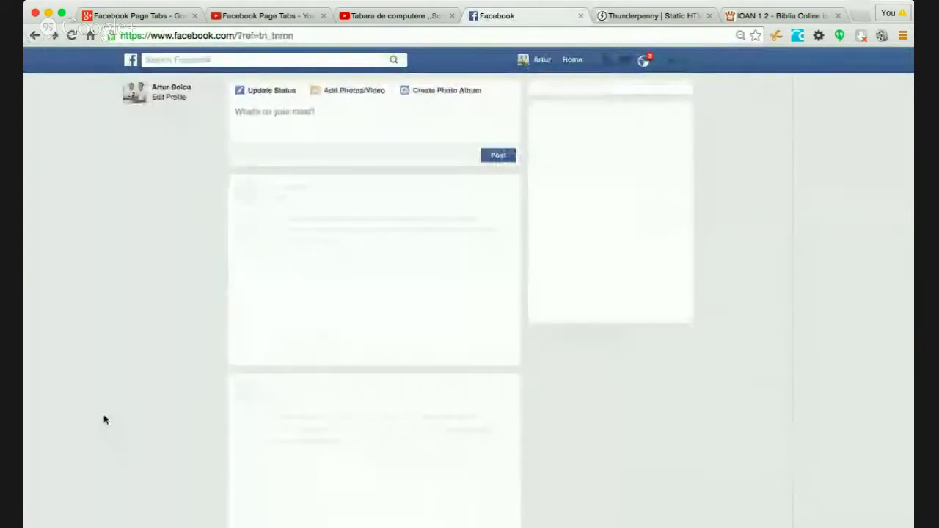
click(149, 317)
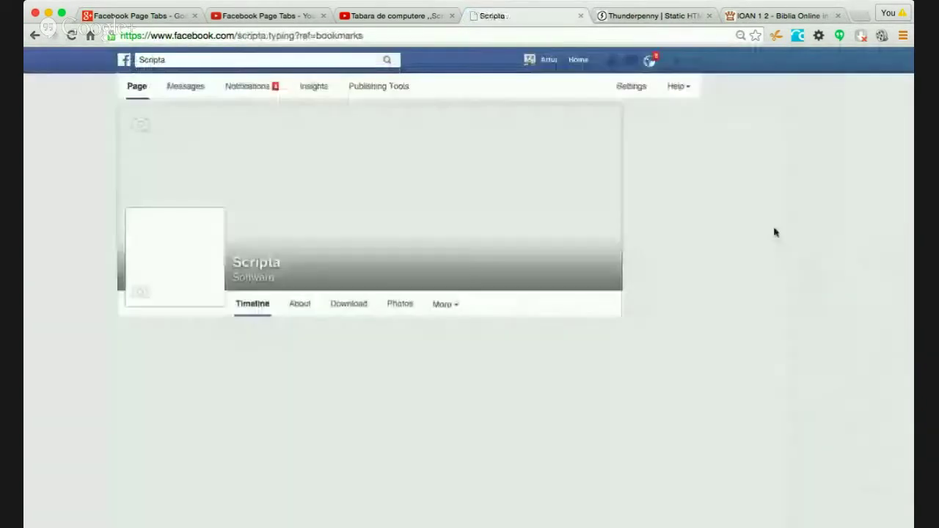
click(445, 304)
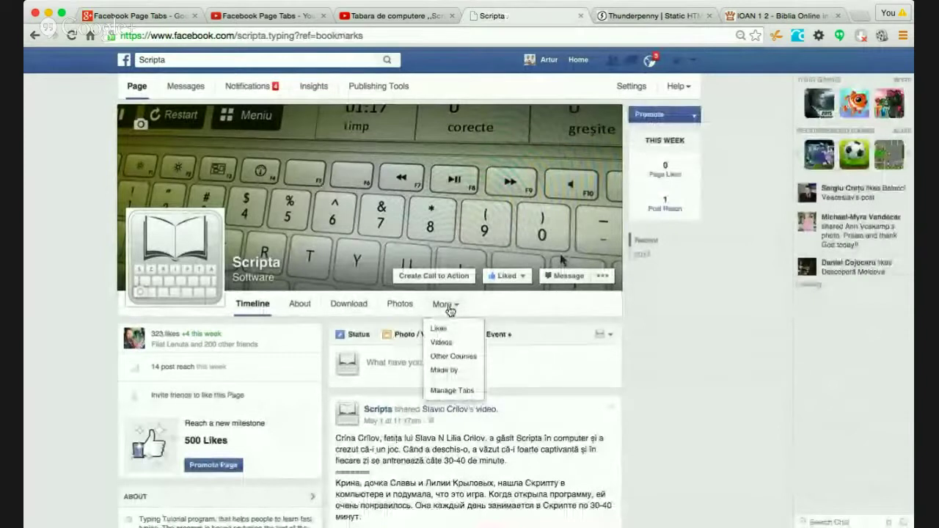
click(457, 371)
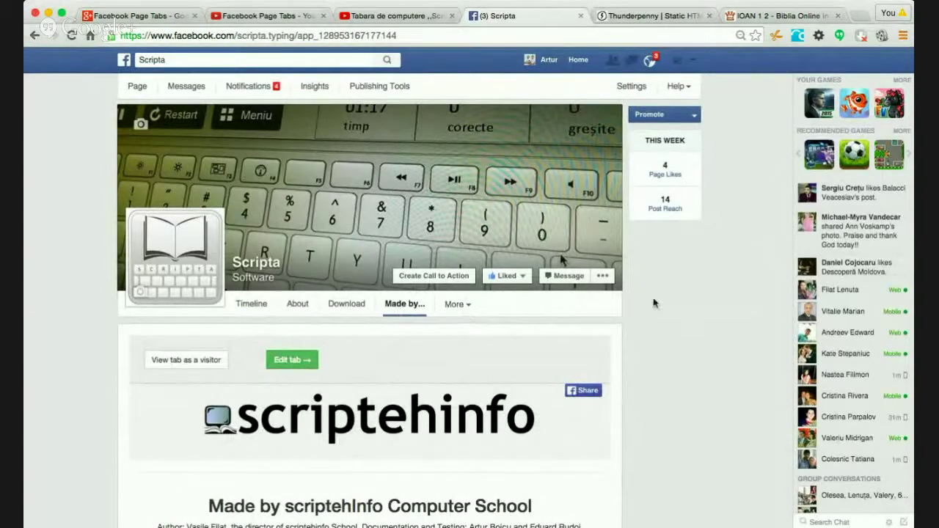
- View the Made by… tab as a visitor in Visitor Mode
scroll(710, 317, down, 5)
scroll(711, 315, up, 2)
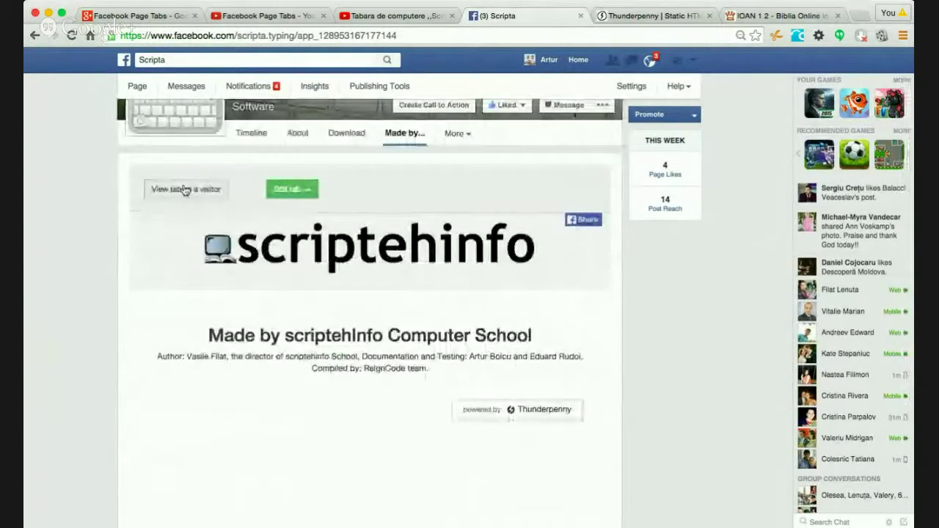
click(193, 192)
click(214, 308)
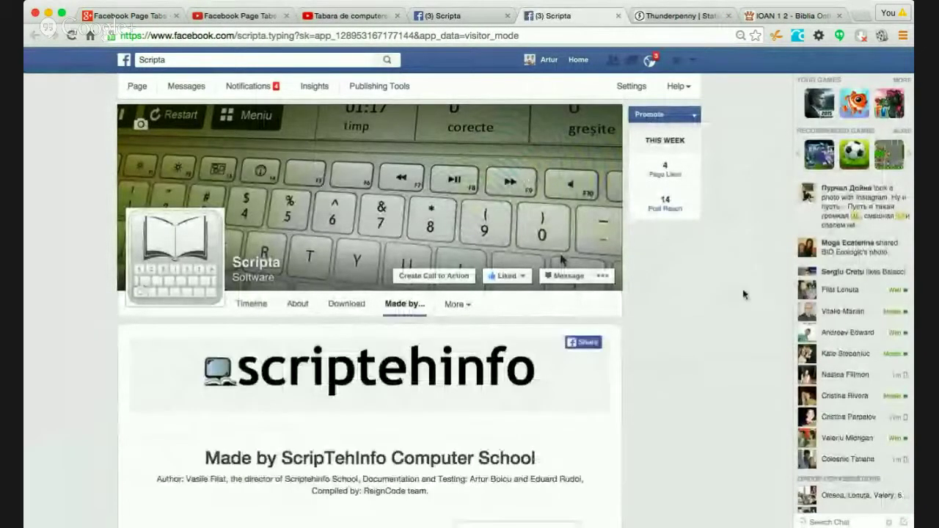
- Test the logo's link to the school website, then close the extra website and visitor tabs
scroll(742, 293, down, 5)
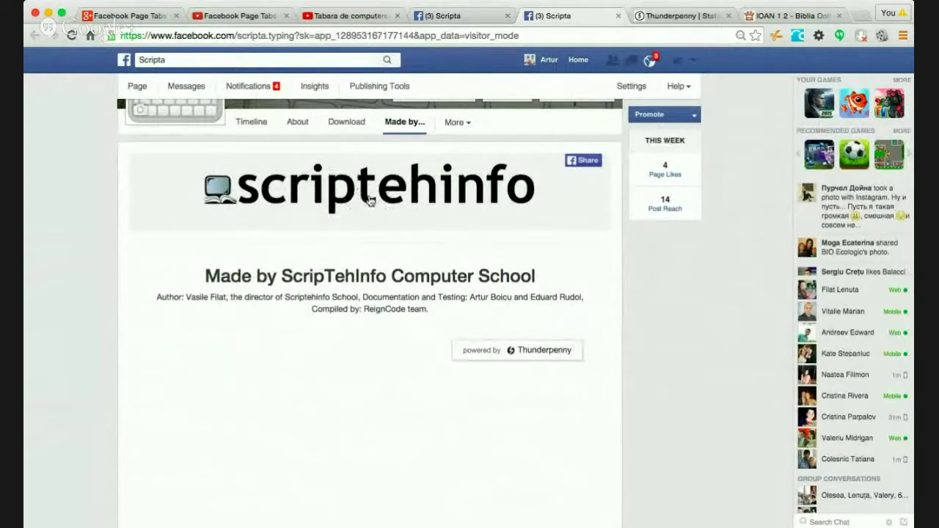
click(369, 201)
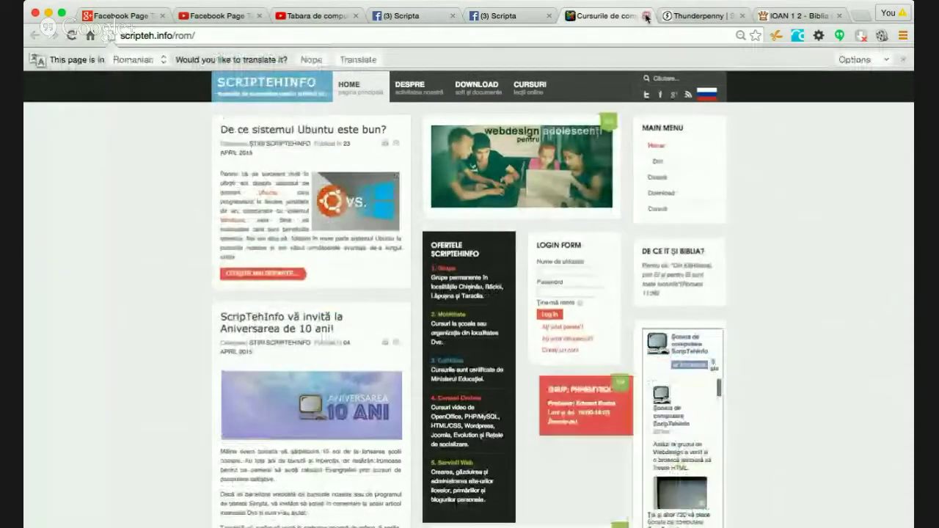
drag(609, 15, 505, 195)
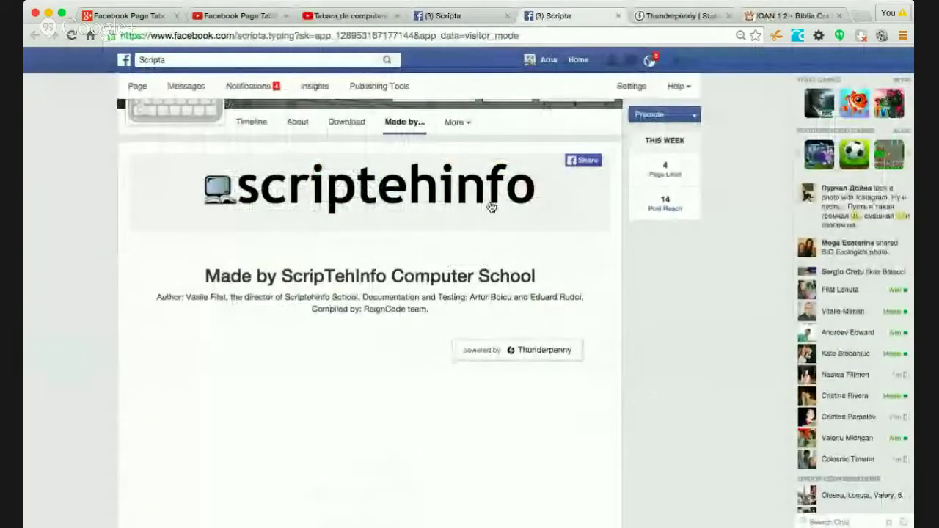
scroll(682, 302, down, 1)
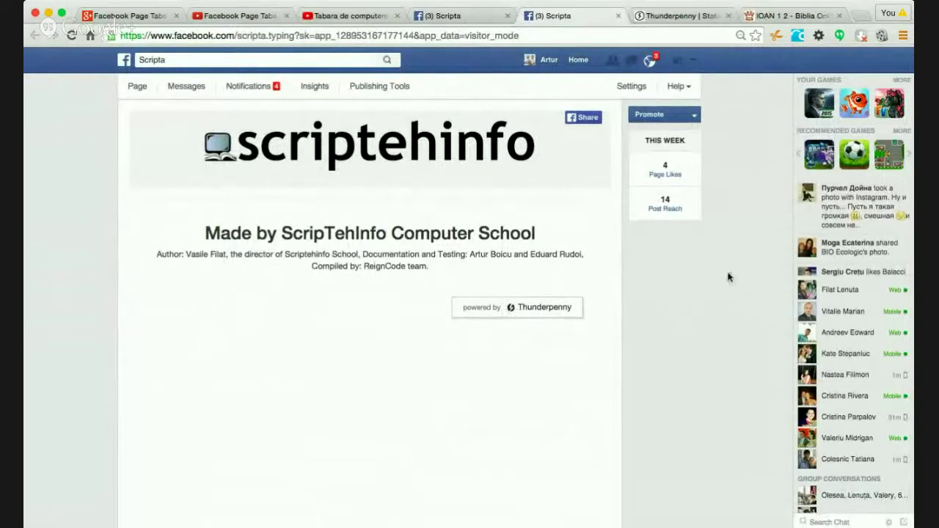
click(617, 16)
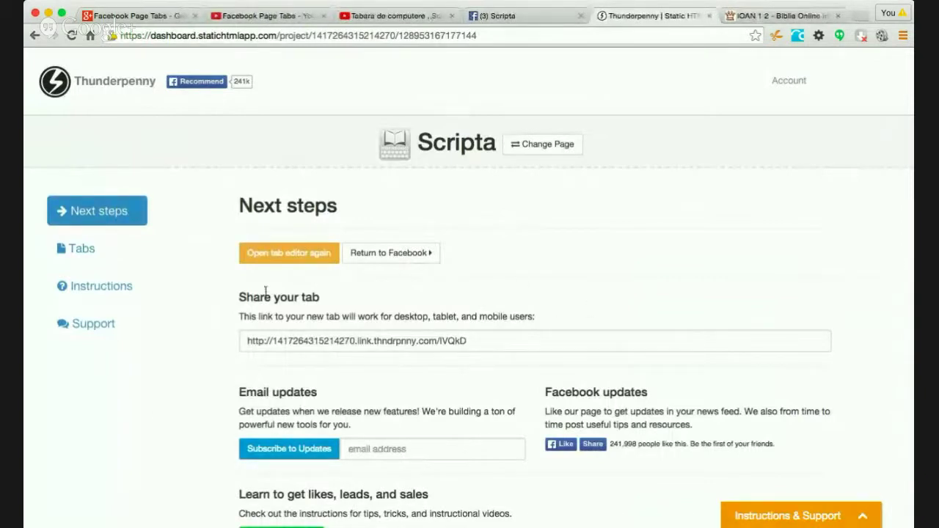
- Reopen the Made by… tab for editing from Scripta's tabs list
click(80, 248)
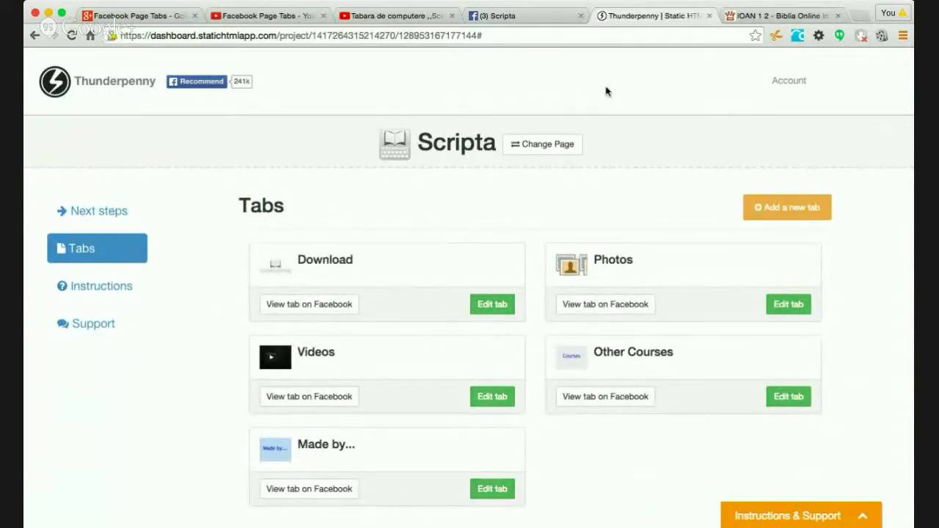
click(711, 17)
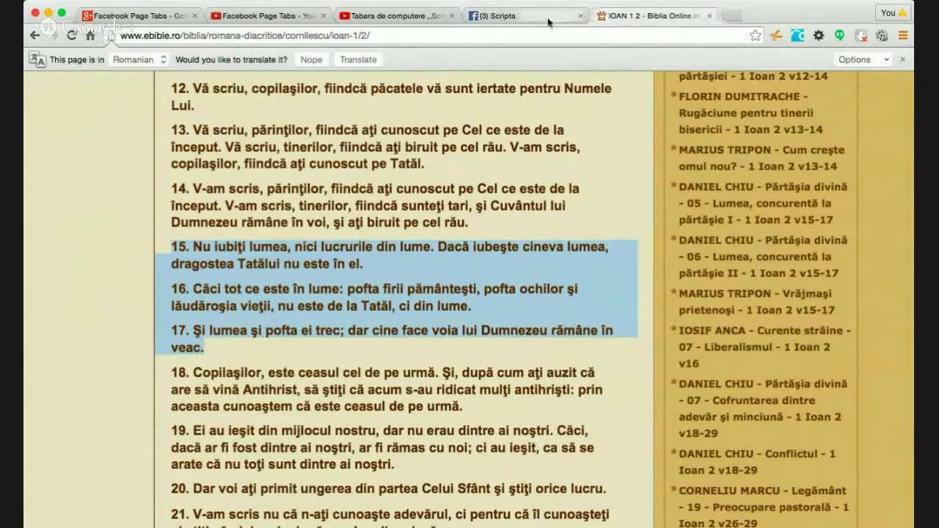
click(535, 15)
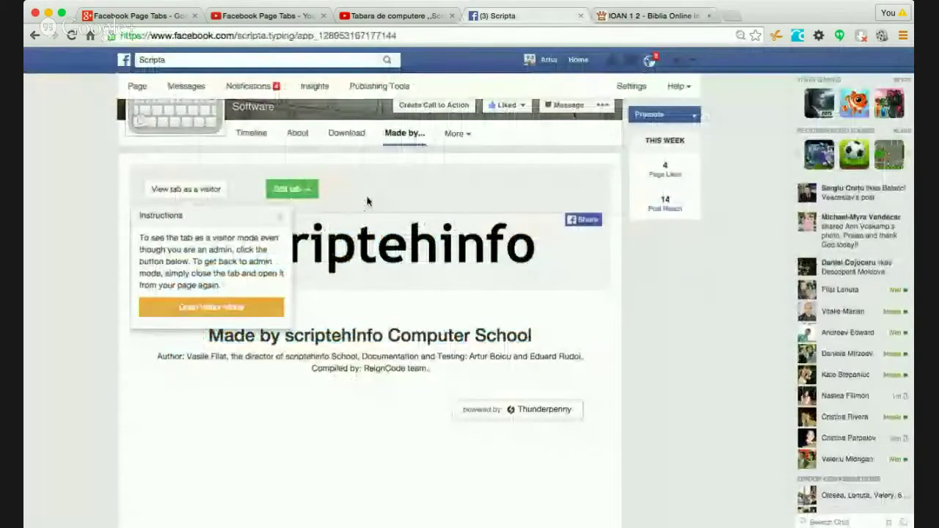
click(294, 192)
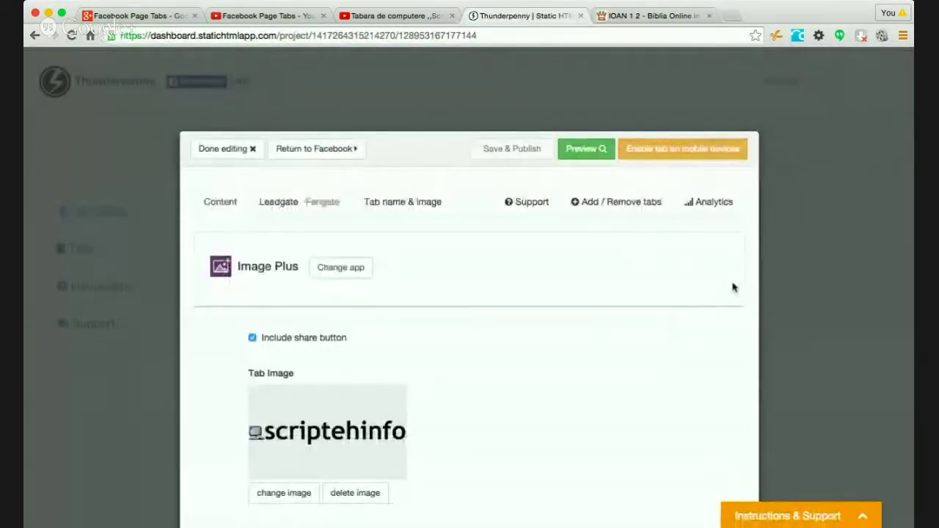
scroll(732, 288, down, 5)
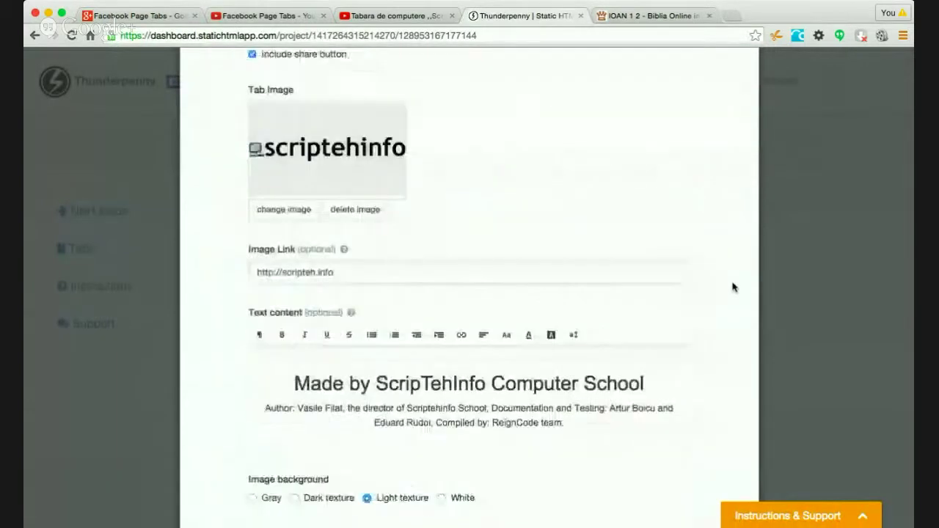
scroll(732, 287, down, 1)
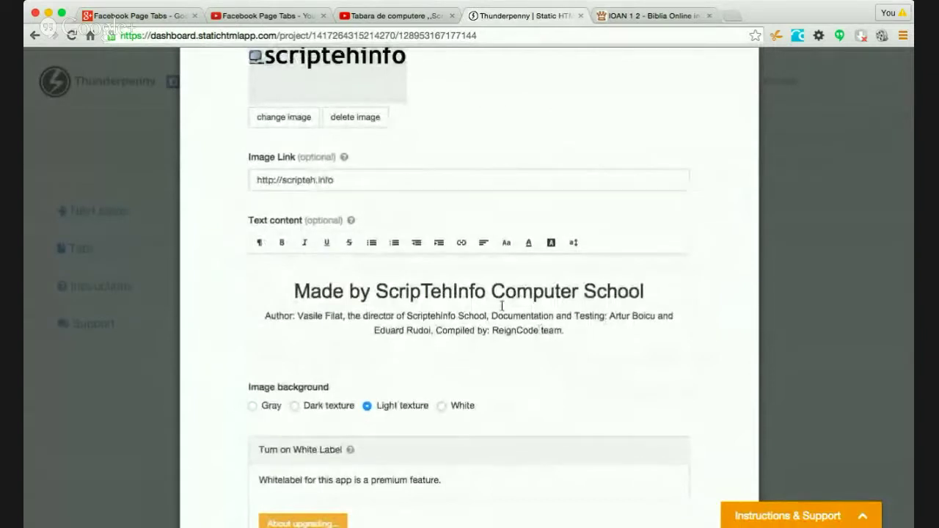
drag(408, 314, 481, 314)
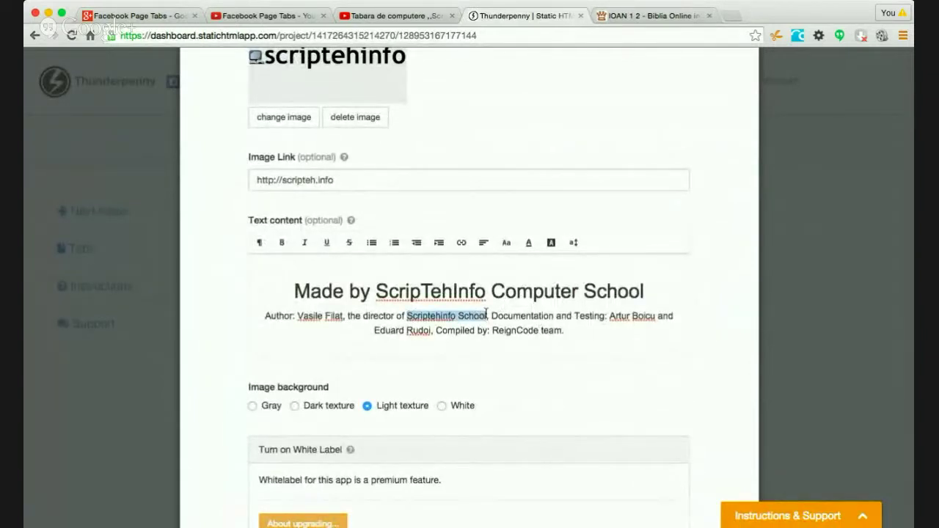
click(462, 243)
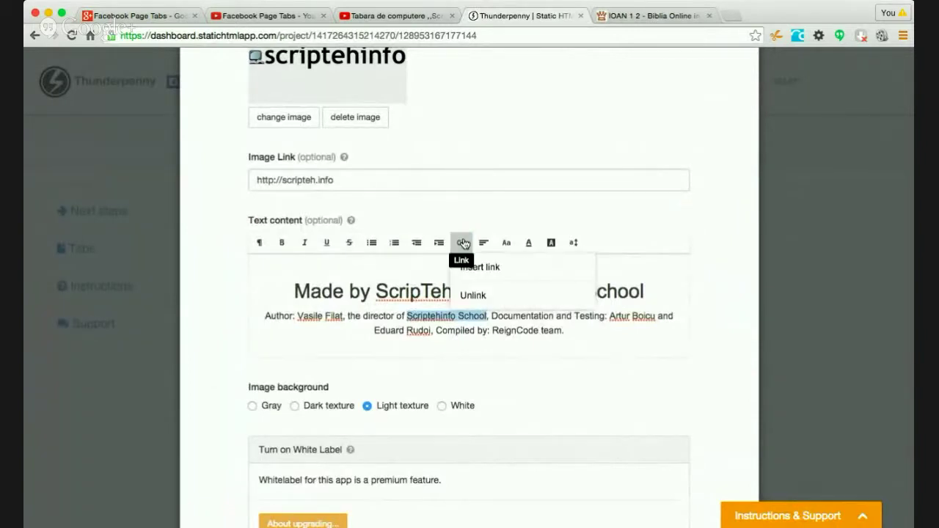
click(500, 270)
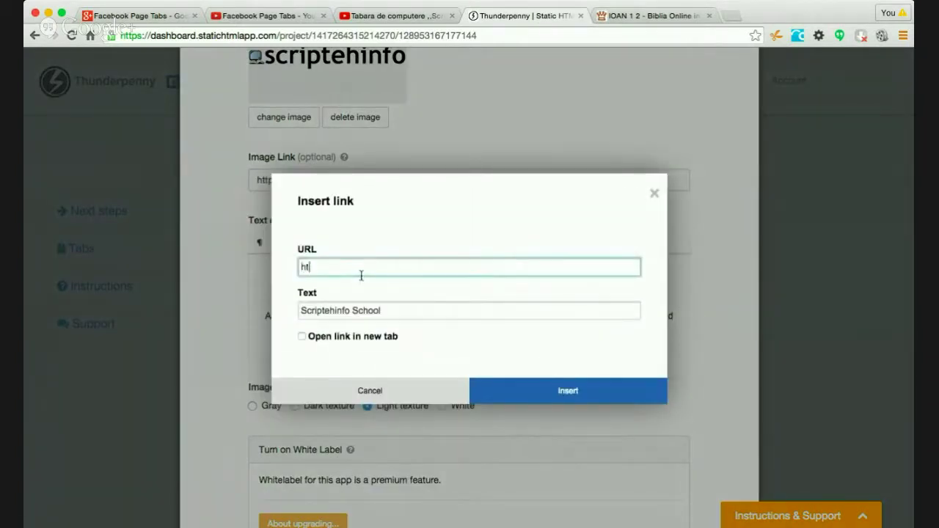
text(http://scripteh.info)
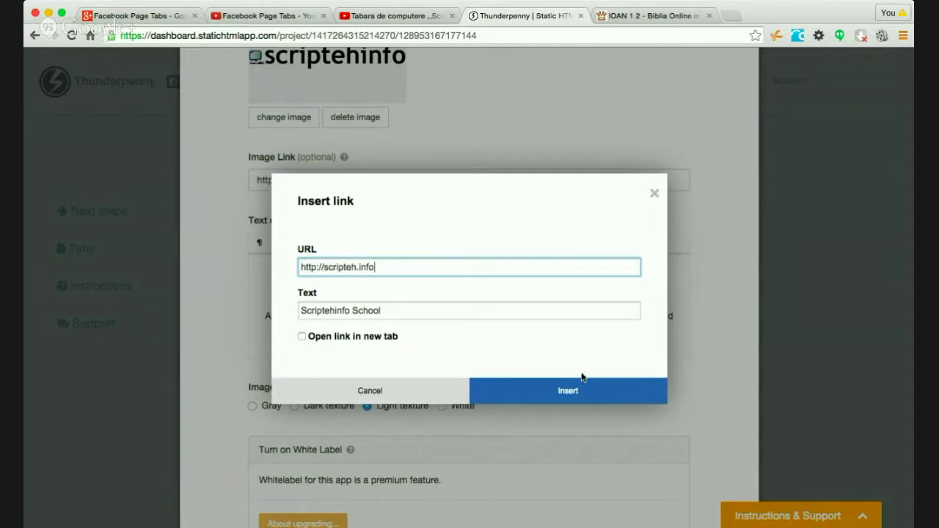
click(301, 336)
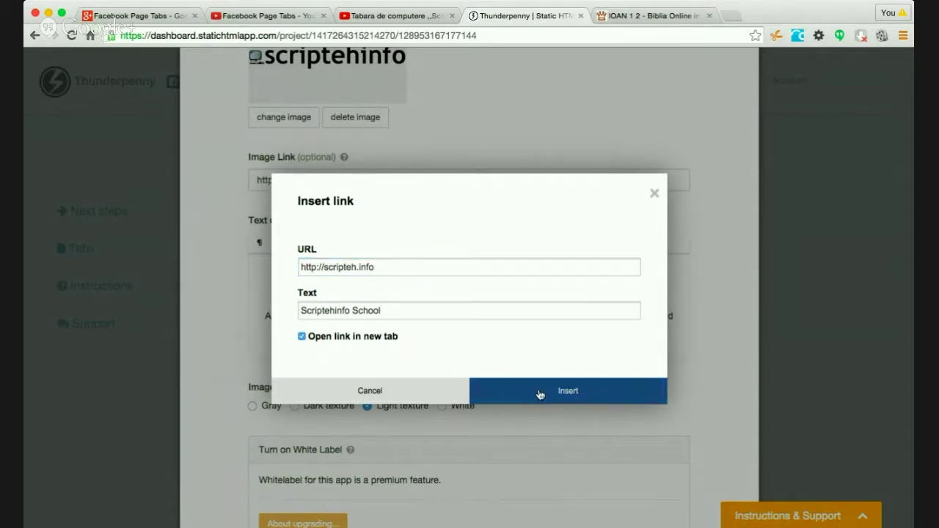
click(543, 392)
click(606, 330)
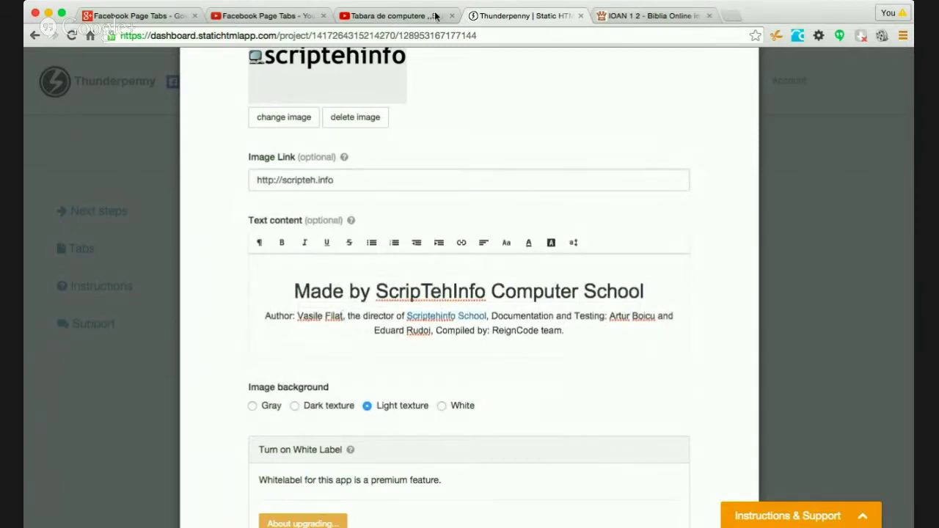
- Find the author's Facebook profile in a new tab, copy its URL, and return to Thunderpenny
key(ctrl+t)
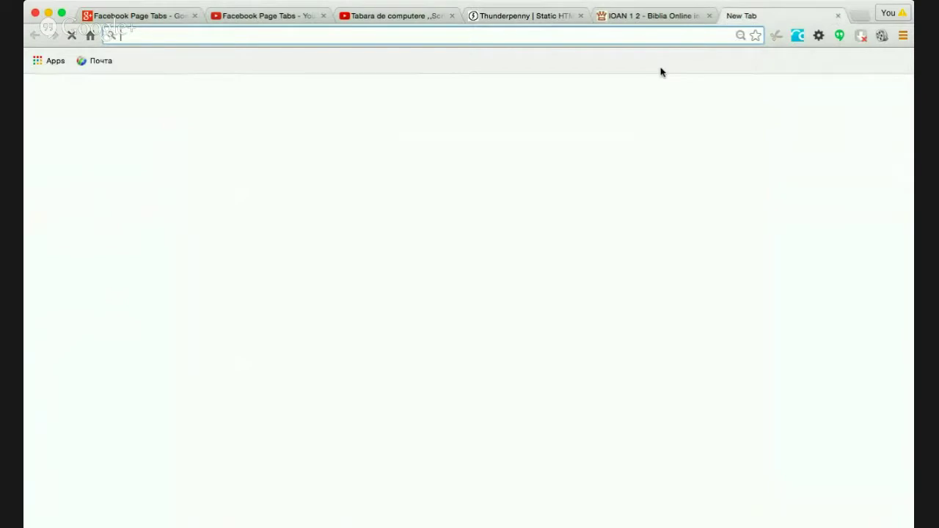
text(f)
key(Return)
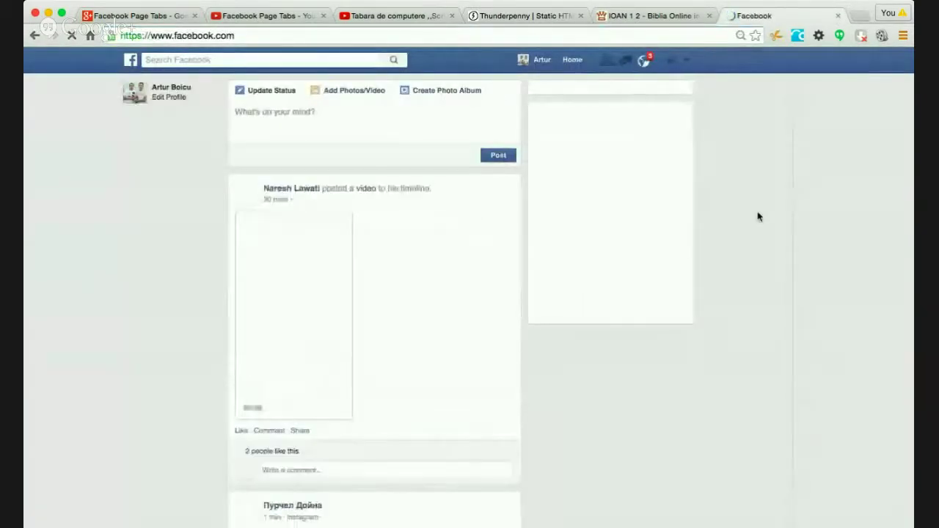
click(299, 62)
text(Vas)
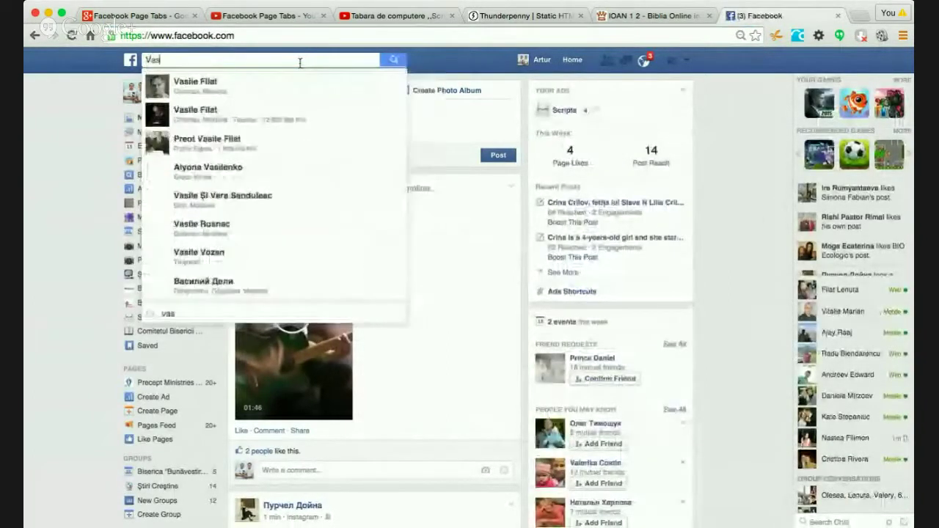
text(ile)
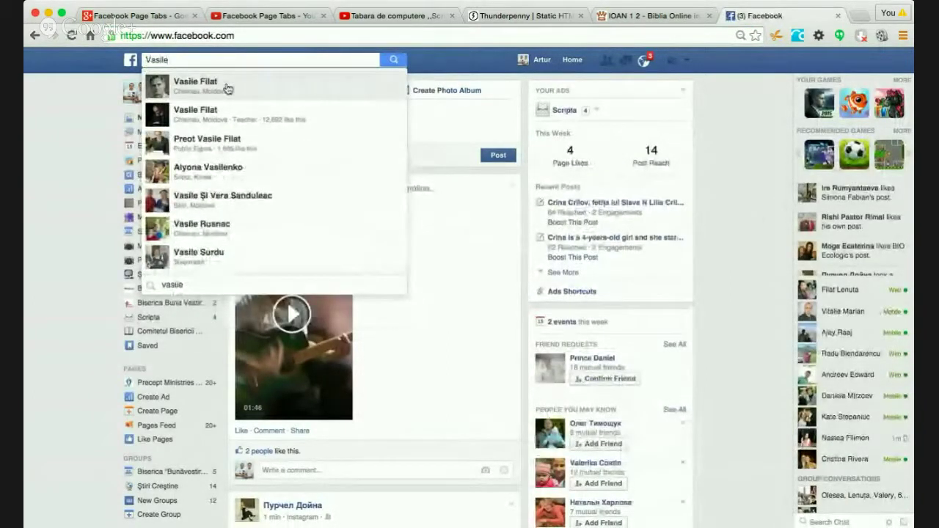
click(228, 89)
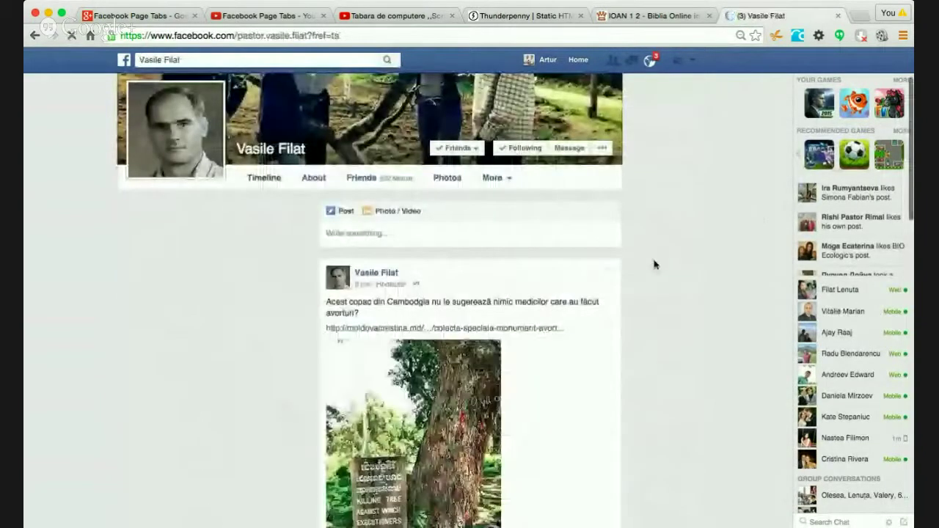
click(464, 37)
key(super+c)
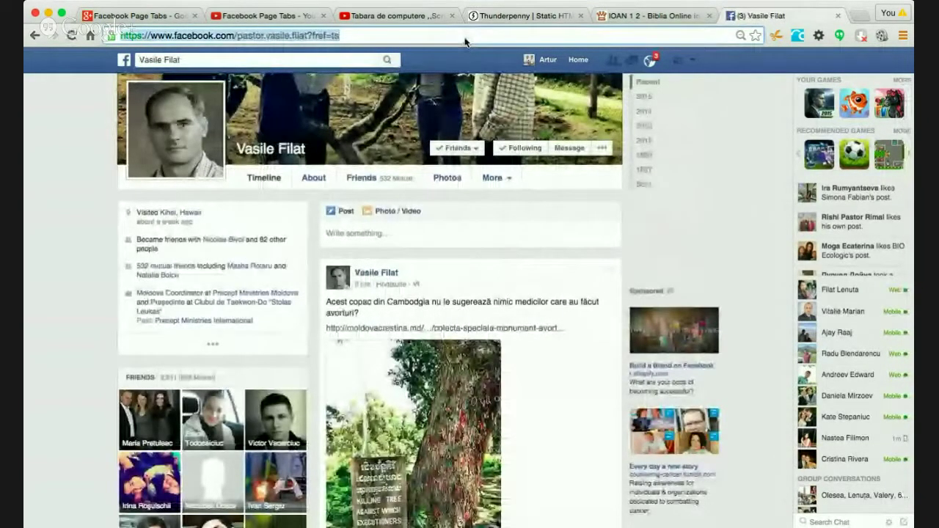
click(520, 15)
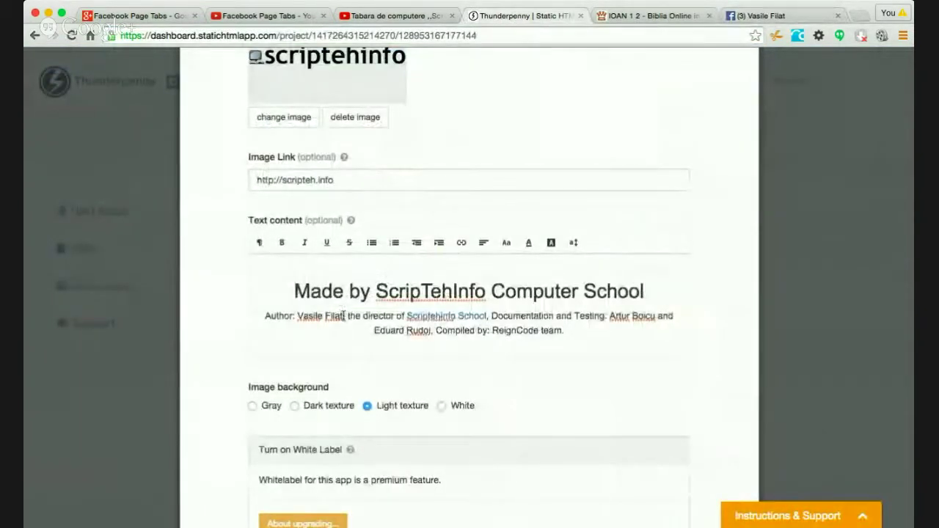
- Link the author's name in the credits to his Facebook profile, opening in a new tab
drag(343, 315, 297, 316)
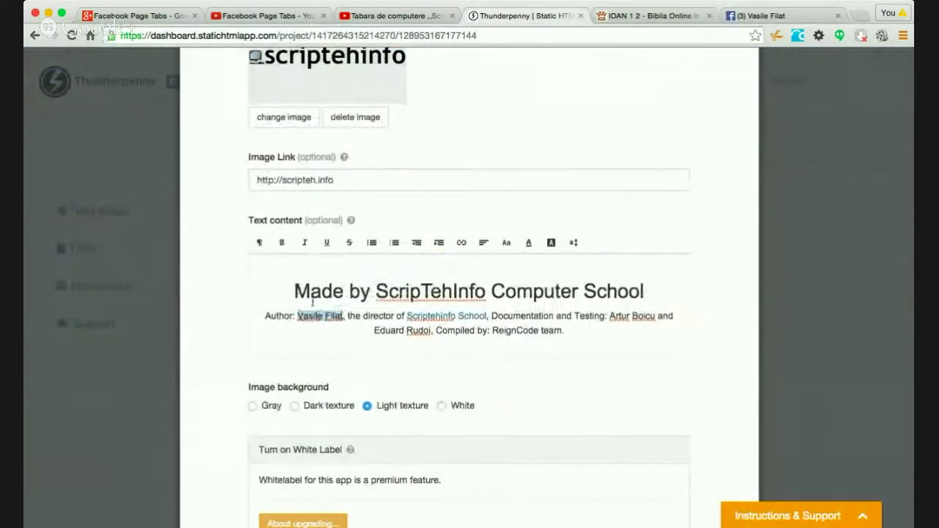
click(461, 242)
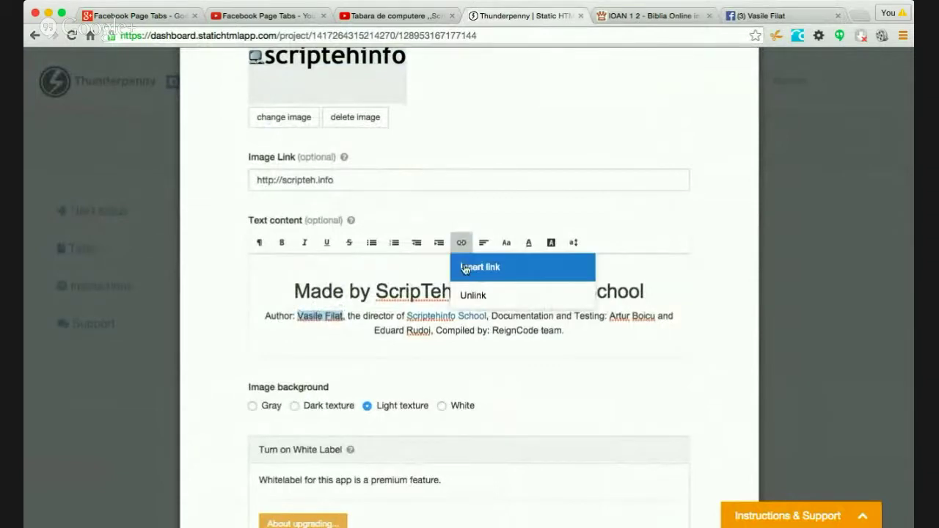
click(478, 269)
key(super+v)
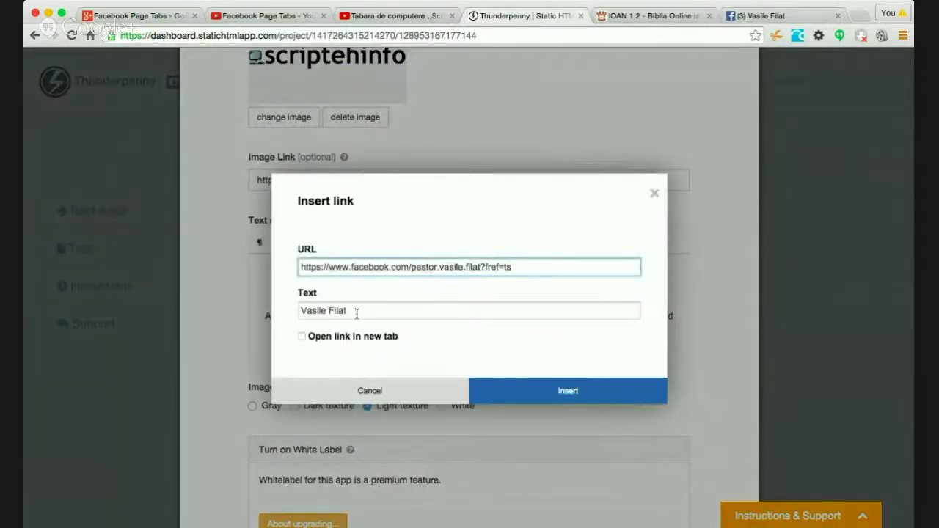
click(338, 340)
click(520, 389)
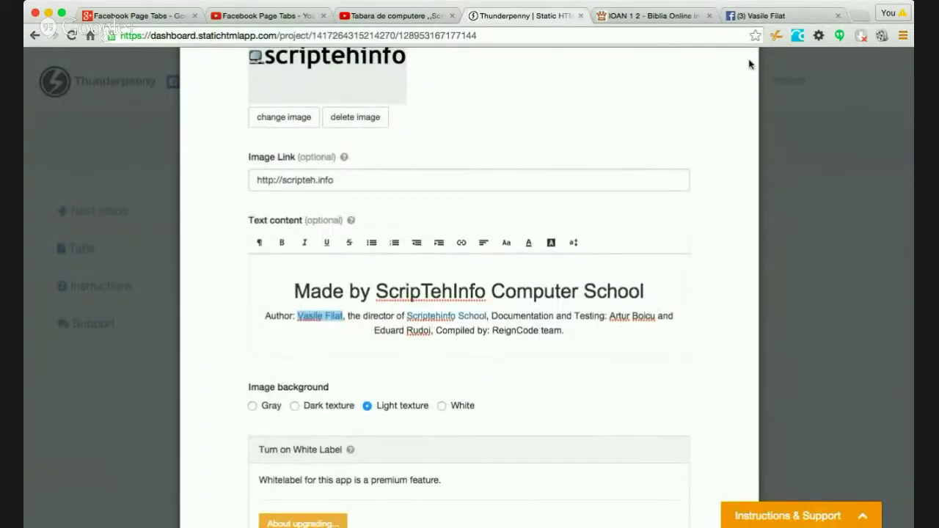
click(763, 15)
- Search Facebook for 'Reign code' after first trying 'Reigncod'
click(272, 57)
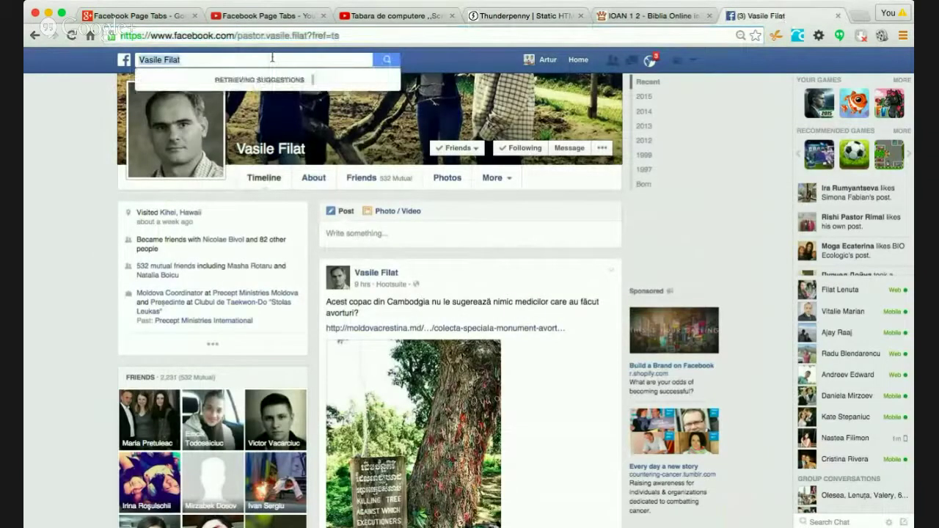
text(Reign)
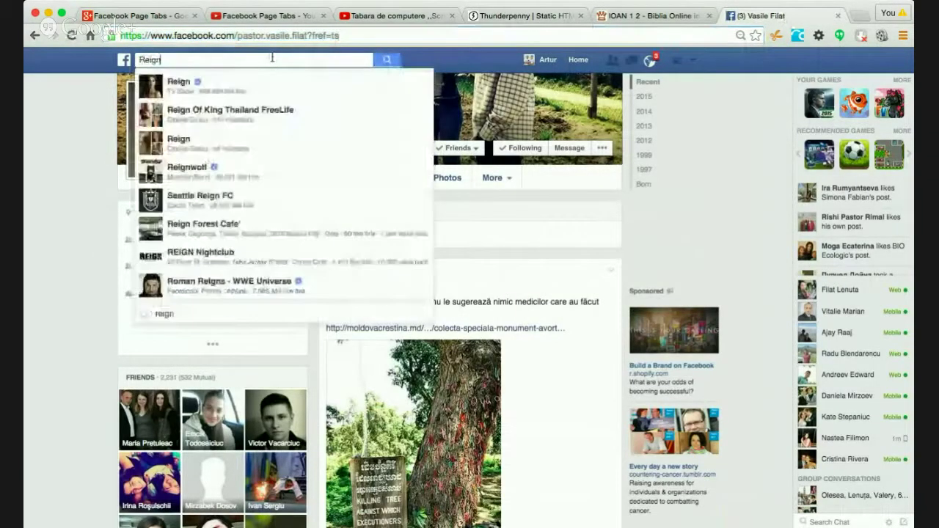
text(code)
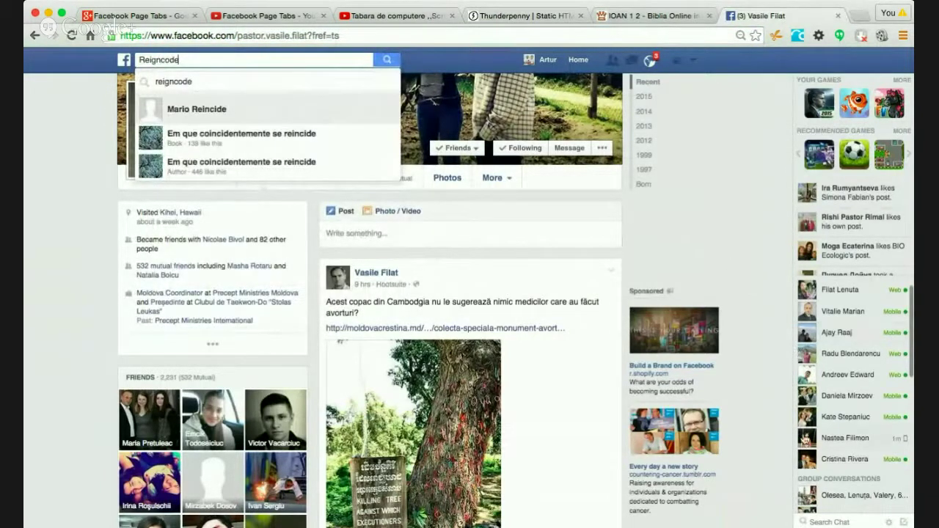
scroll(842, 468, down, 3)
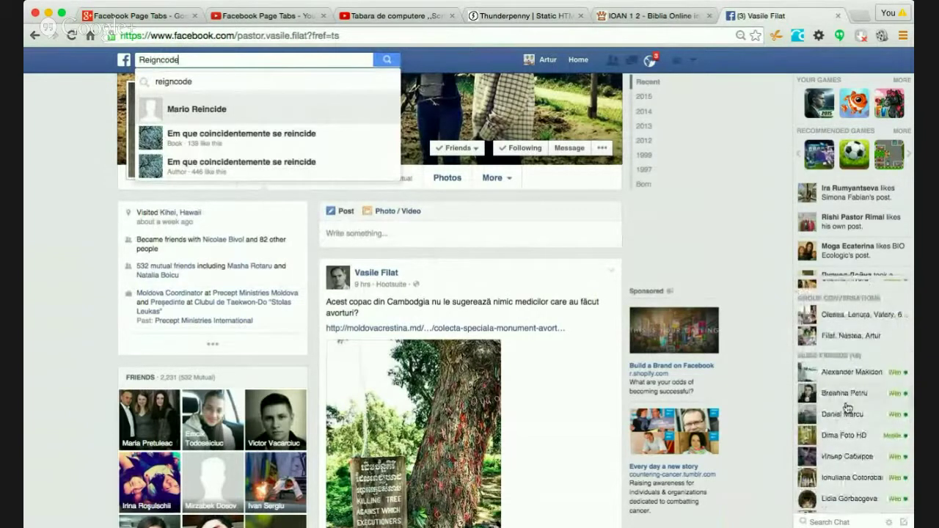
scroll(847, 407, up, 3)
click(758, 151)
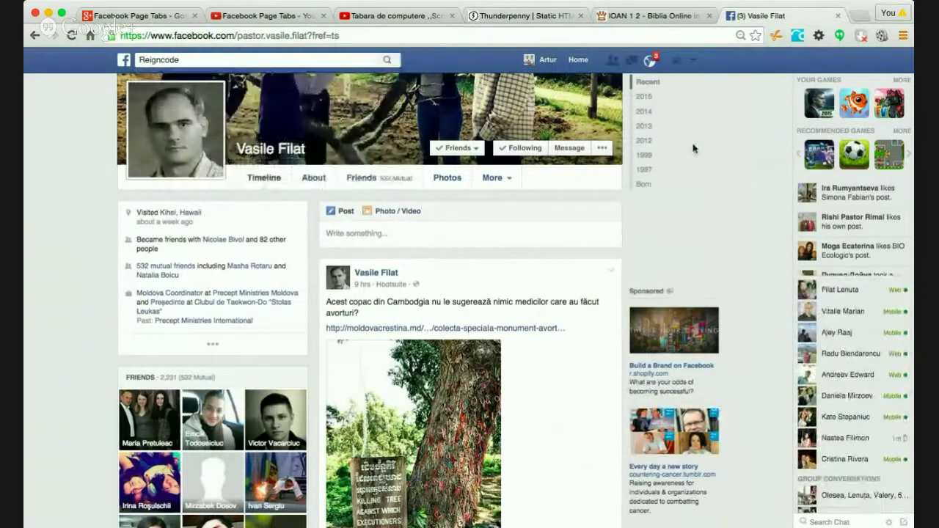
double_click(160, 60)
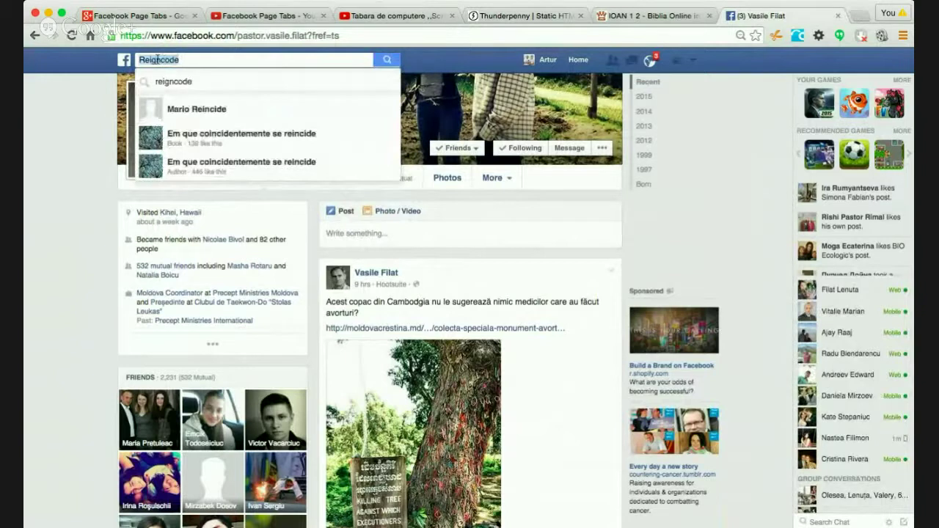
click(160, 59)
key(Return)
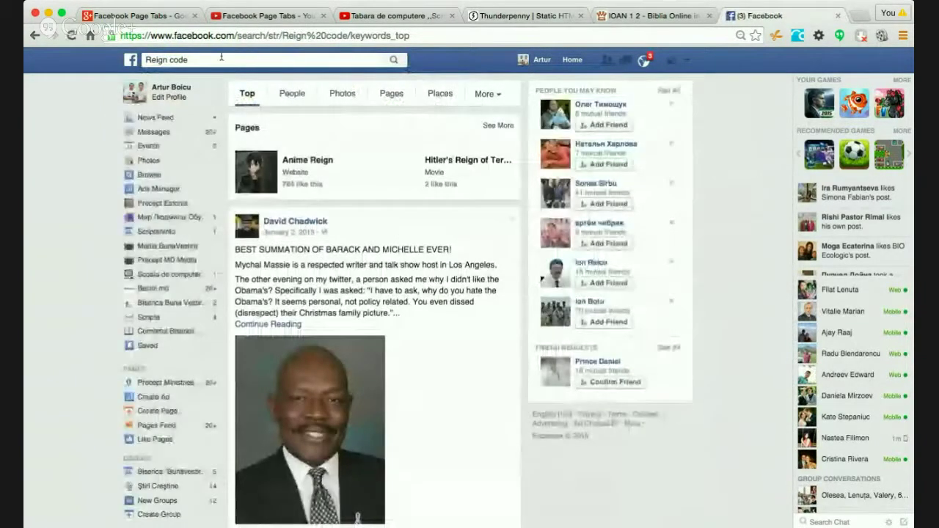
- Open a new browser tab and start typing the ReignCode site address
click(186, 59)
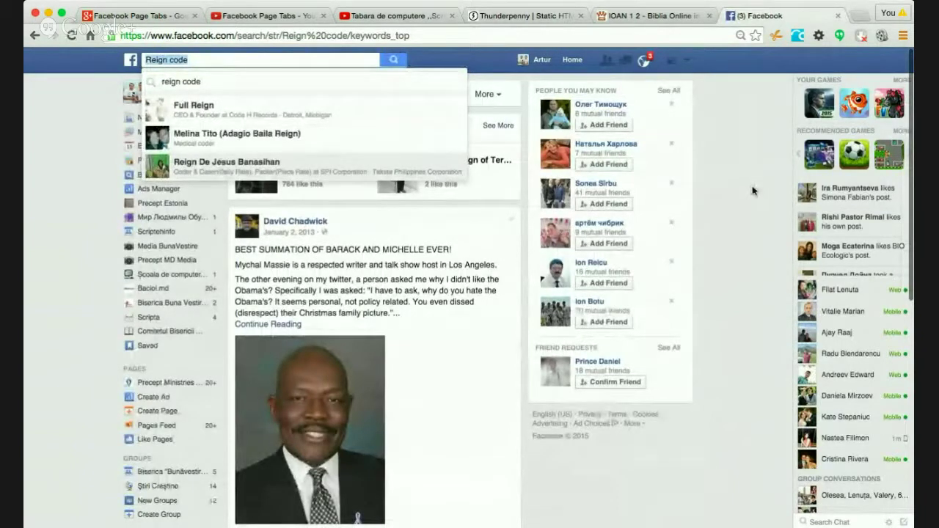
key(super+t)
text(reign)
text(de)
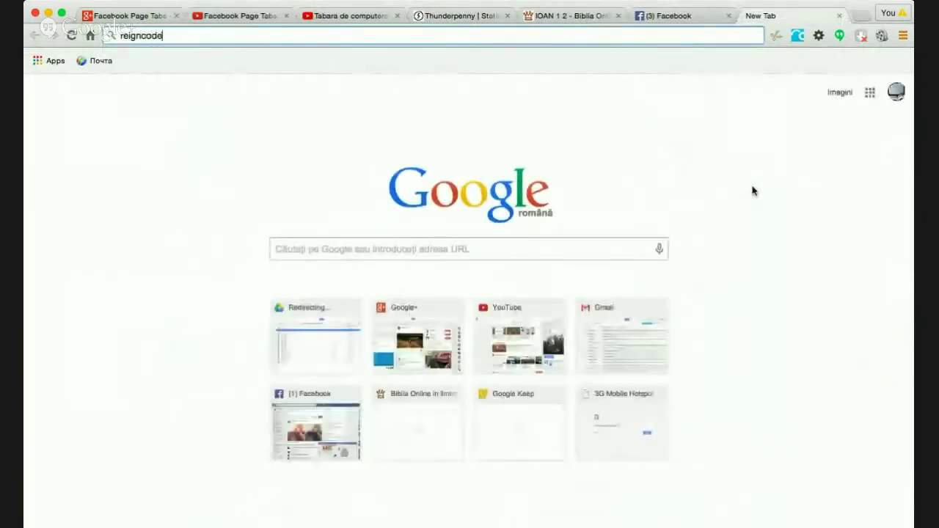
- Load reigncode.com in the new tab, look through the site, and copy its address
text(com)
key(Return)
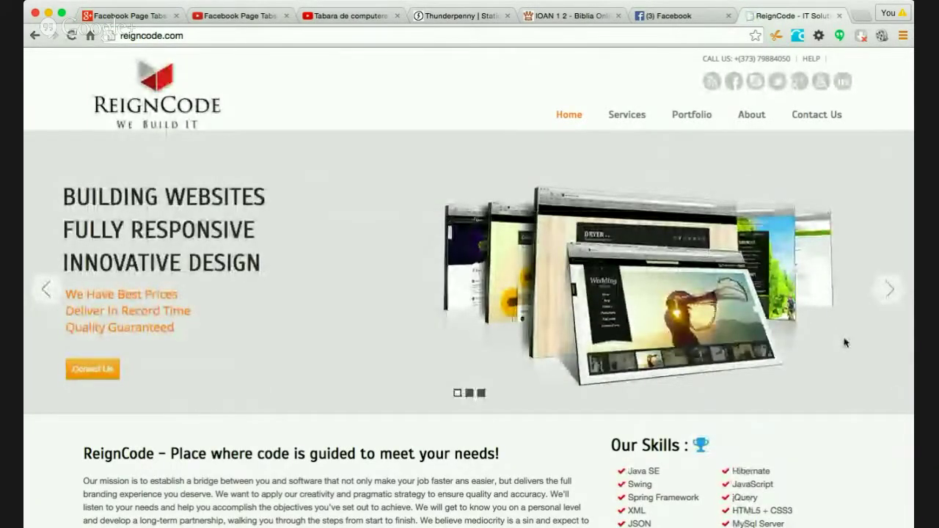
scroll(844, 342, down, 3)
scroll(844, 342, up, 3)
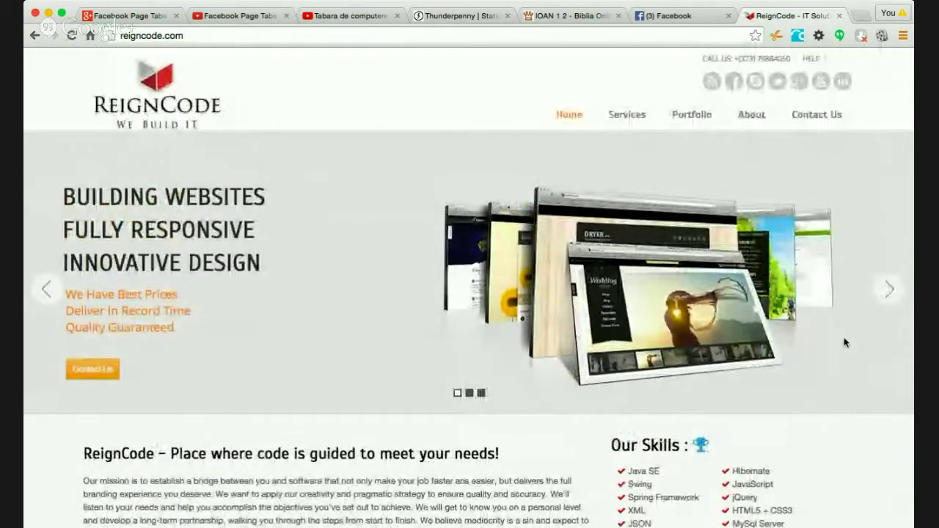
scroll(844, 342, down, 10)
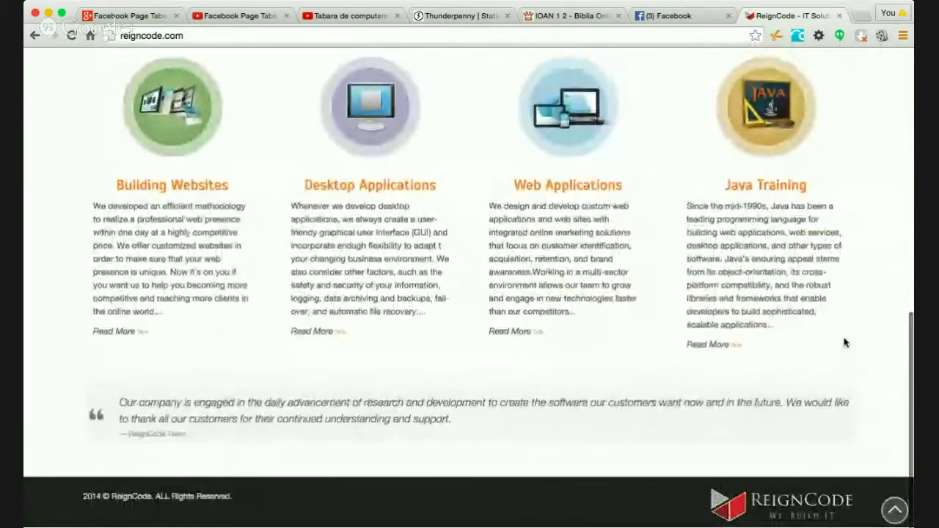
scroll(845, 342, up, 10)
scroll(600, 96, down, 1)
click(605, 35)
key(super+c)
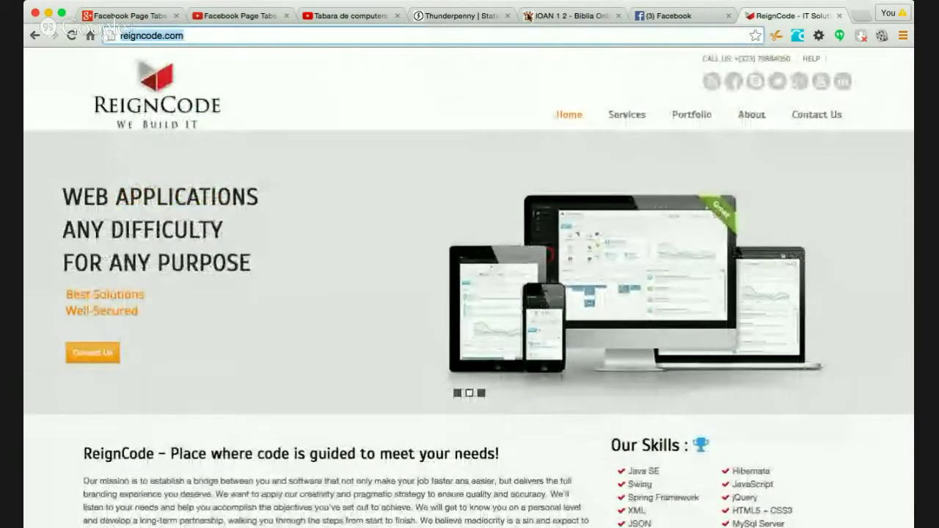
click(460, 17)
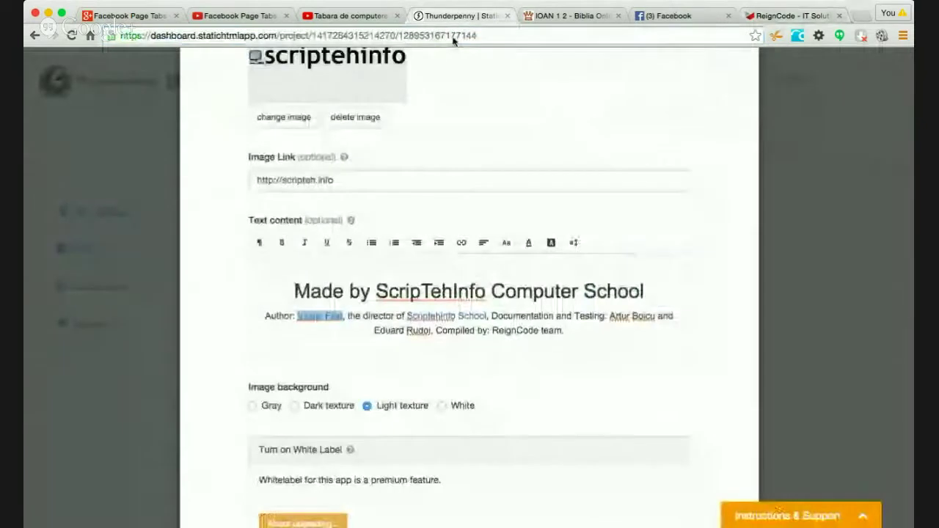
- Link the word ReignCode in the credits to reigncode.com, opening in a new tab
click(533, 330)
drag(533, 330, 493, 330)
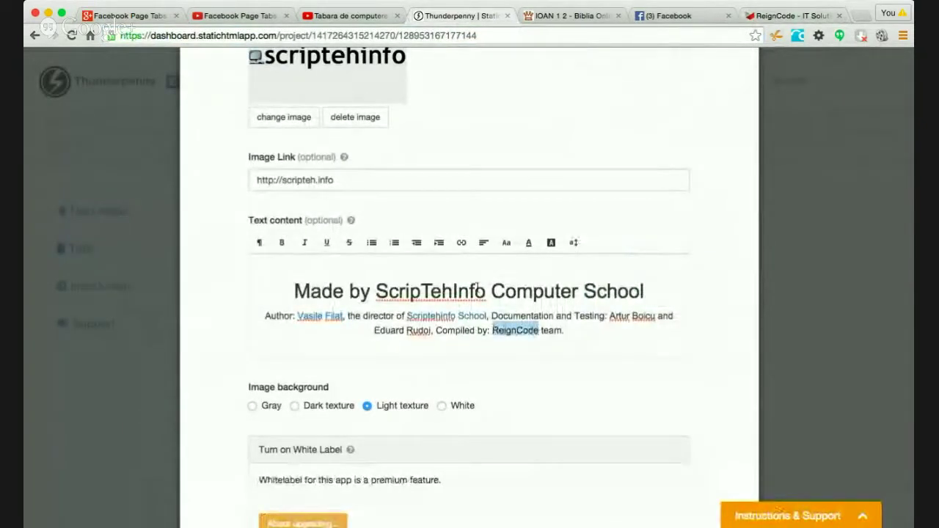
click(461, 242)
click(477, 269)
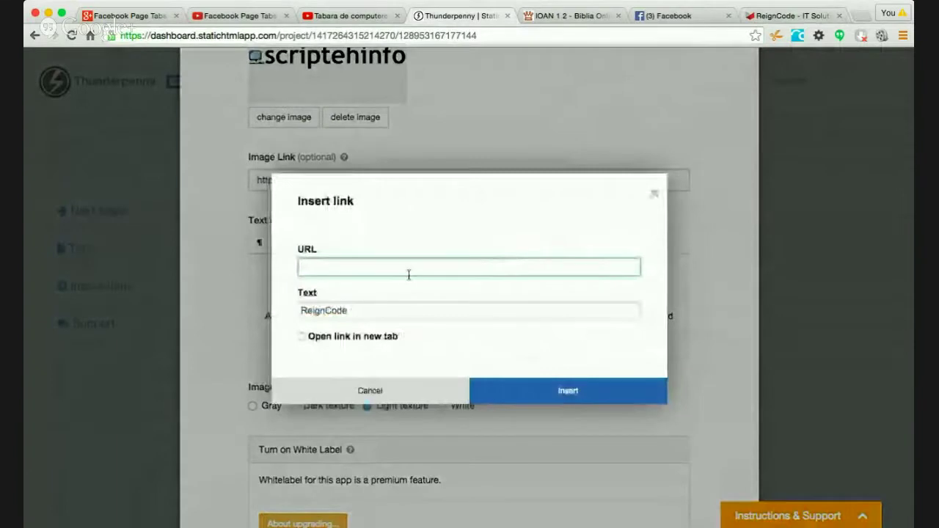
key(super+v)
key(Tab)
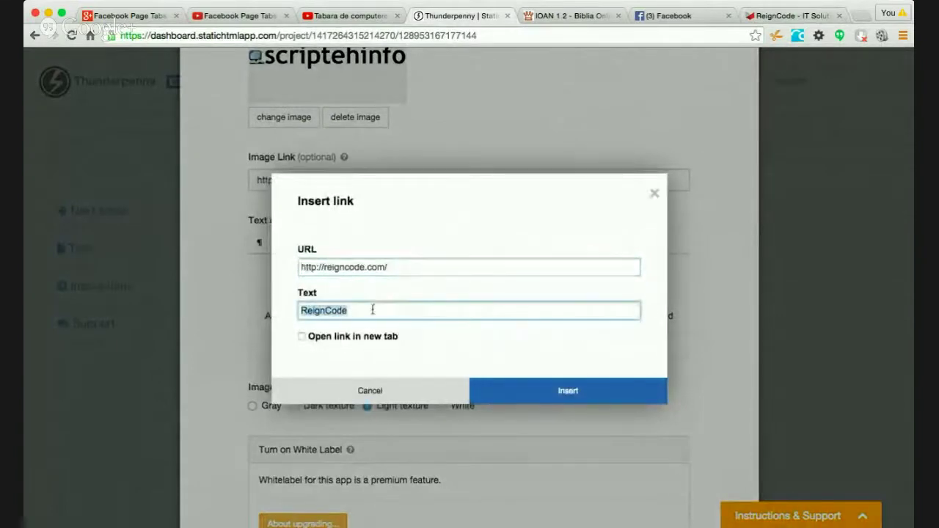
click(303, 337)
click(513, 390)
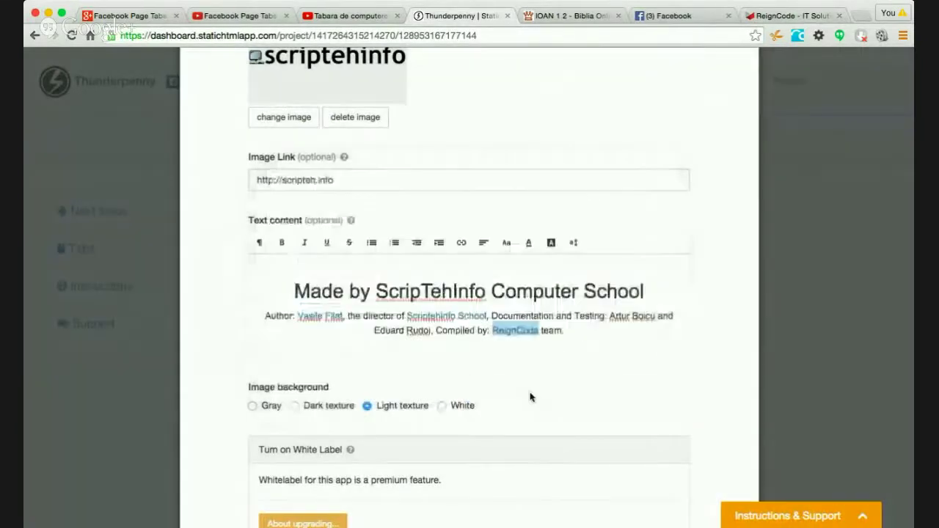
- Check the new link, then Save & Publish the tab and finish editing
click(631, 330)
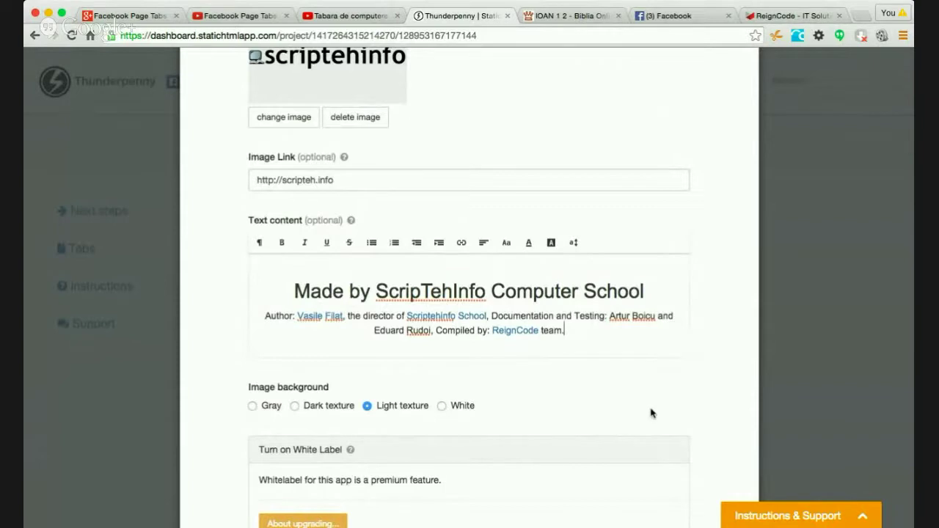
scroll(709, 240, up, 5)
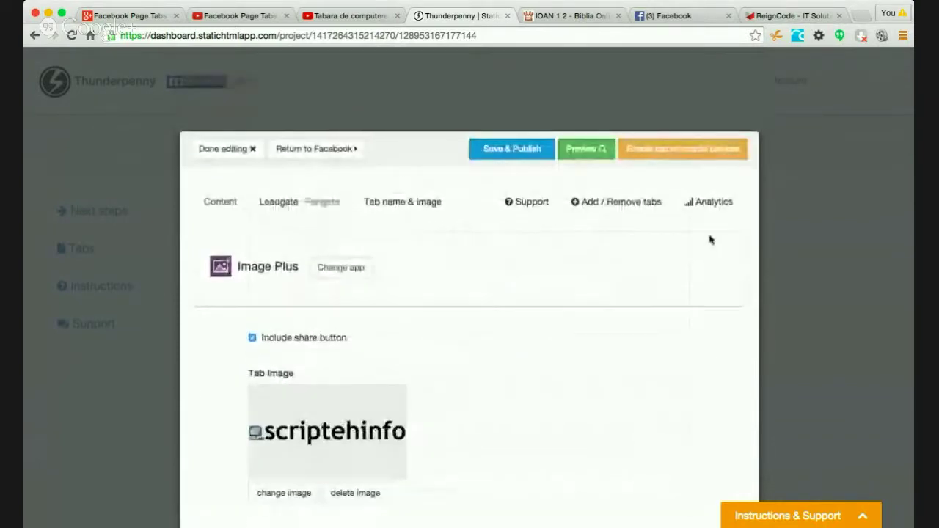
click(517, 151)
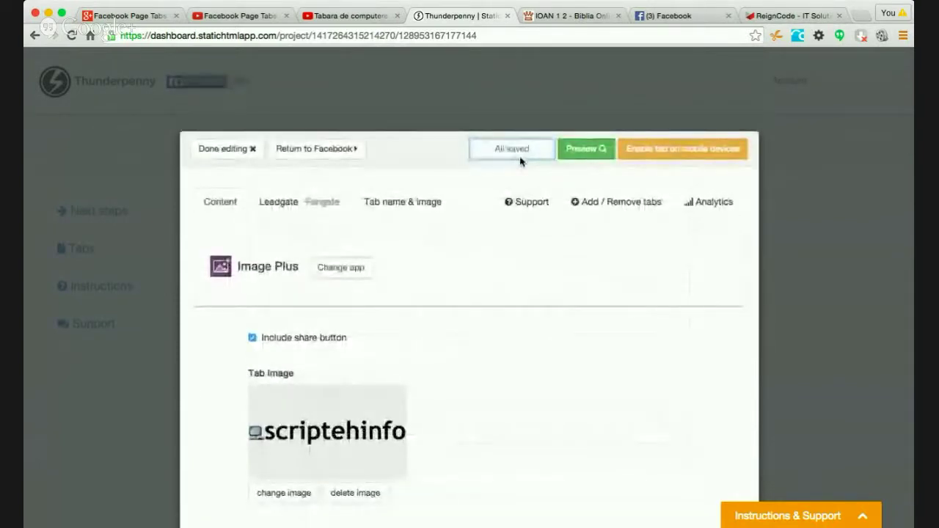
click(248, 149)
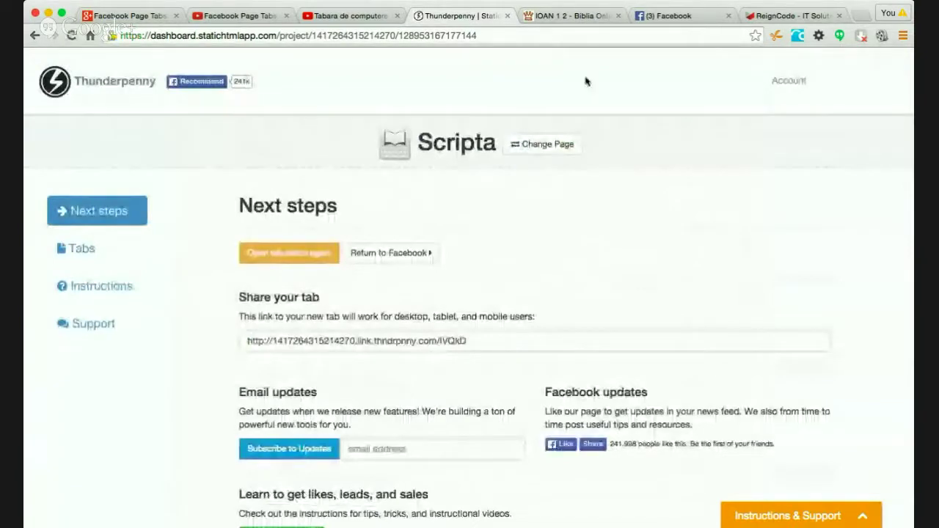
- View the published Made by… tab on the Scripta Facebook page through More
click(649, 18)
click(150, 320)
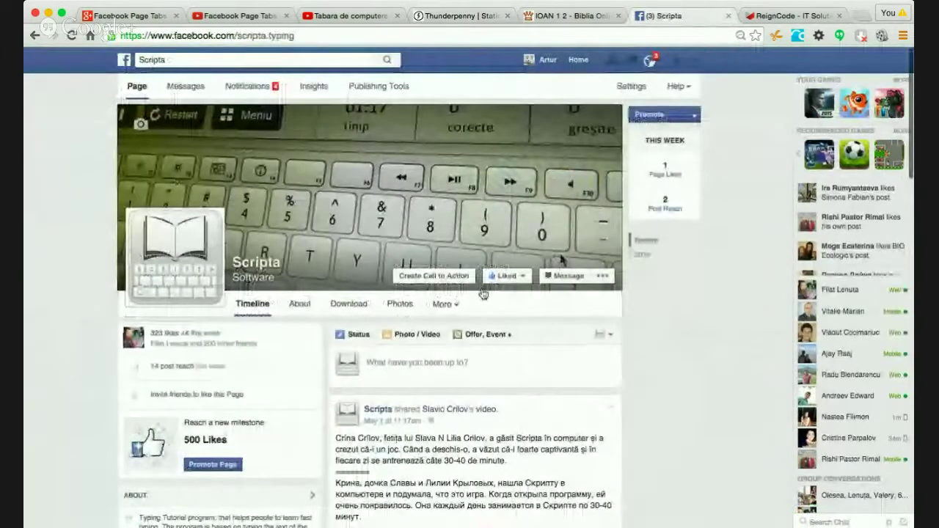
click(445, 304)
click(466, 372)
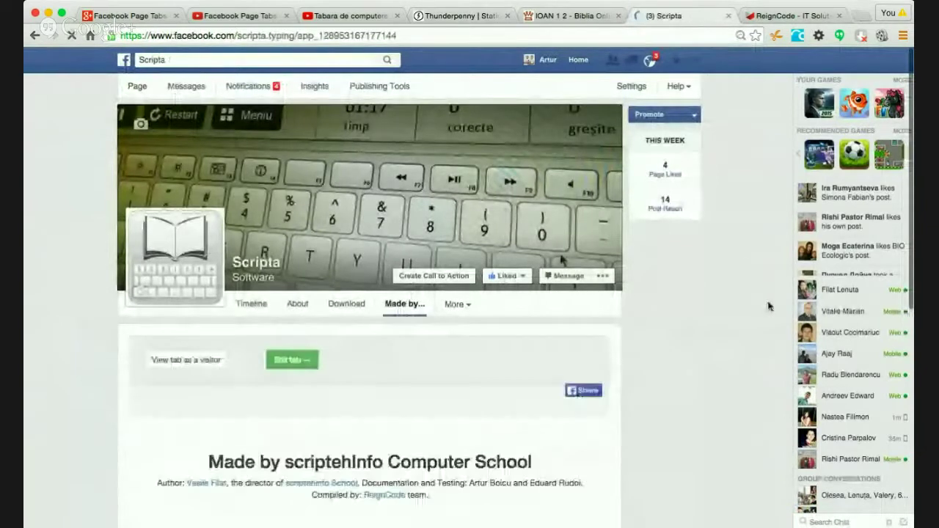
scroll(737, 198, down, 5)
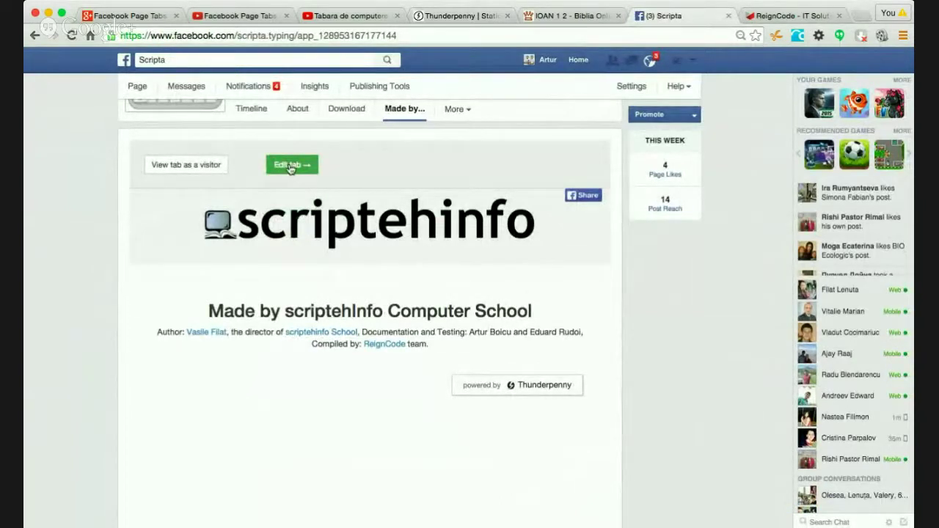
click(461, 16)
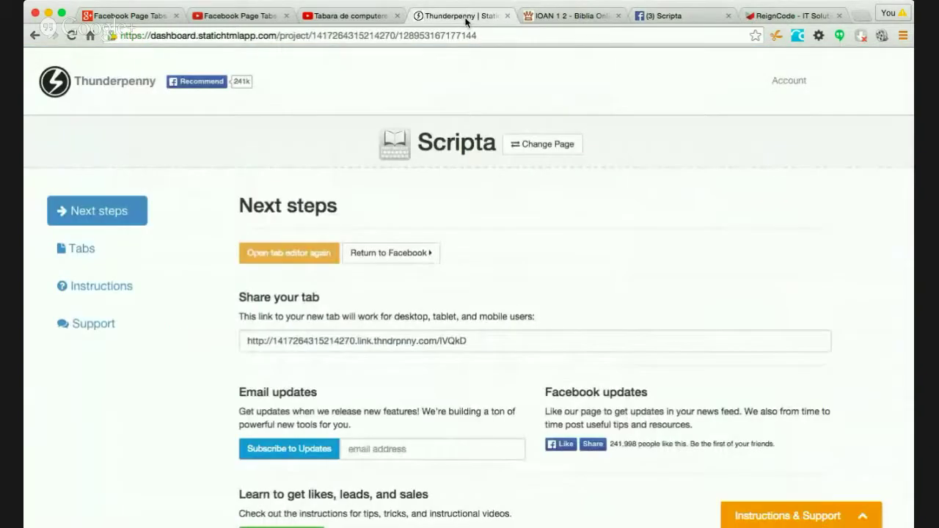
- Open the Made by… tab's editor from Tabs and preview its logo and credits
click(76, 251)
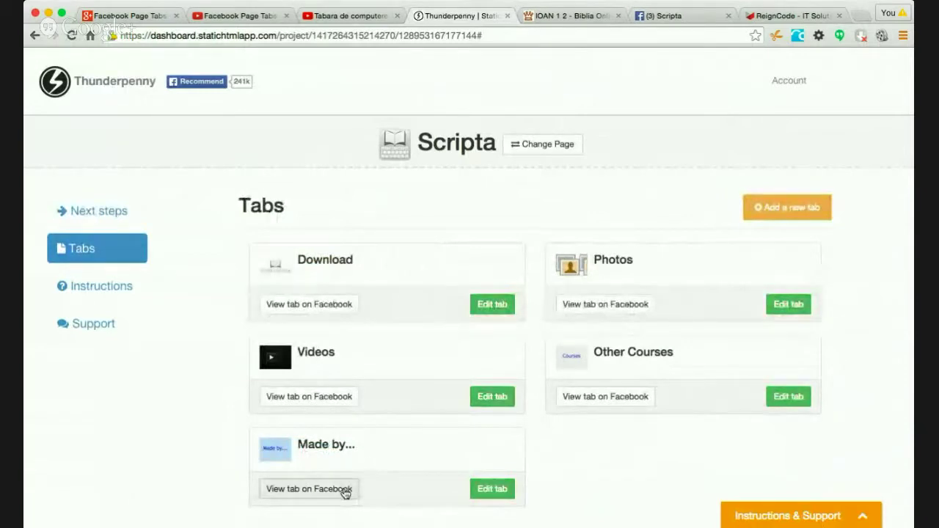
click(490, 489)
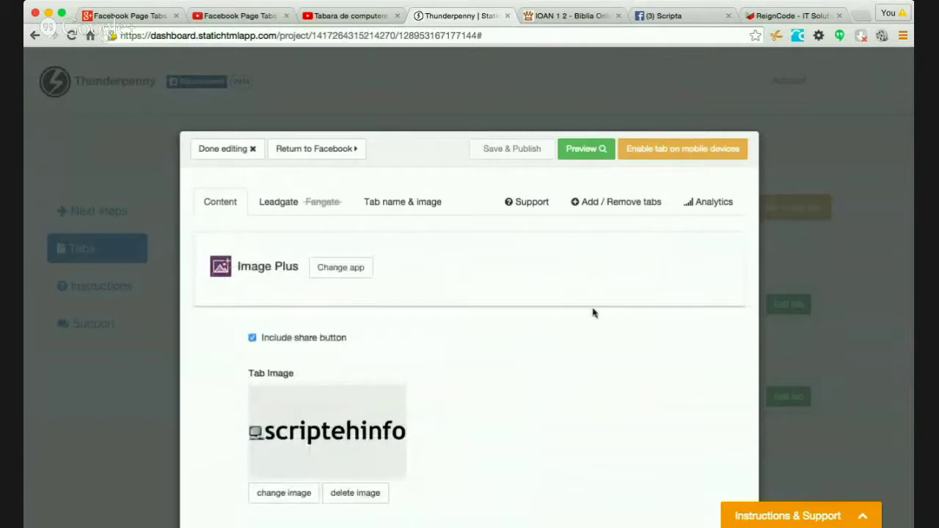
scroll(594, 312, down, 6)
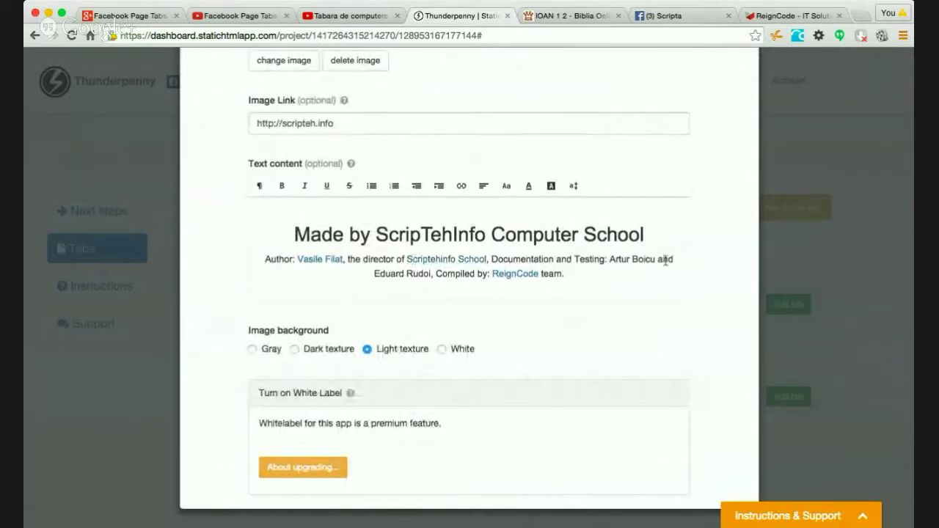
scroll(748, 213, up, 10)
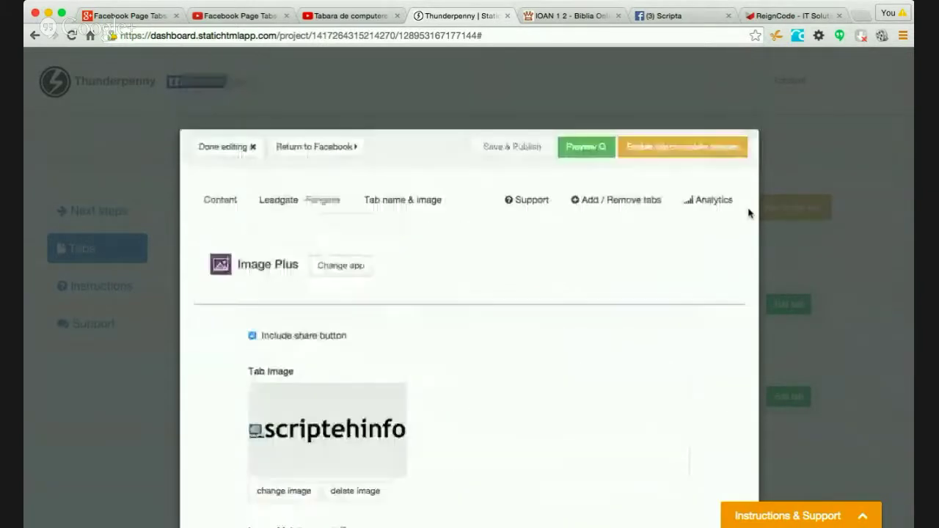
click(585, 150)
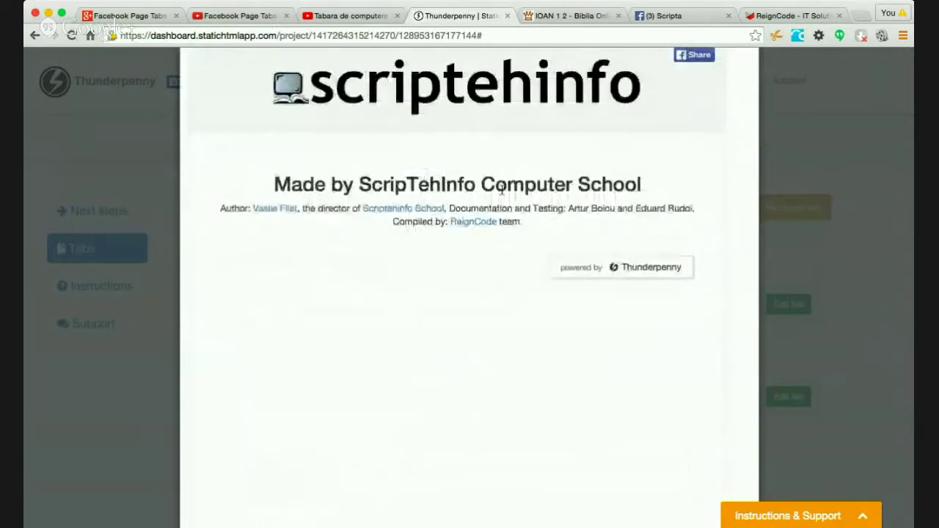
click(694, 18)
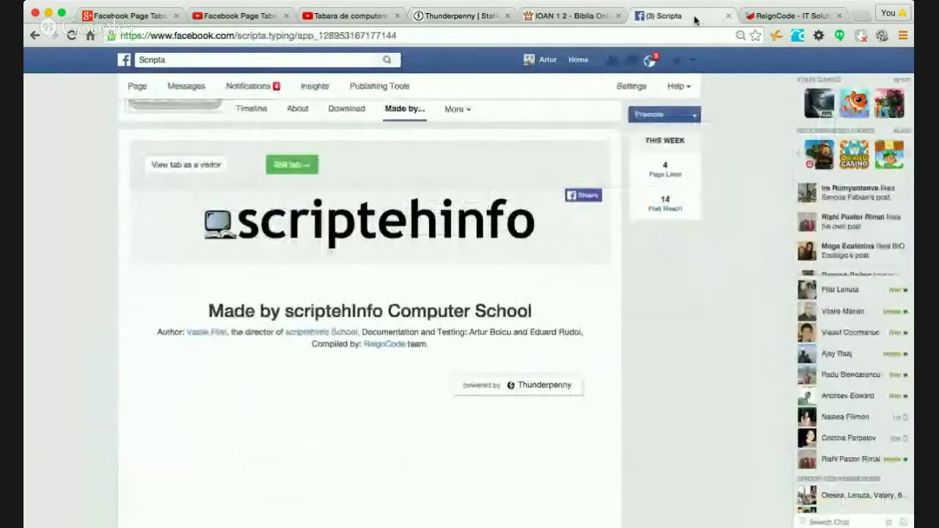
key(super+r)
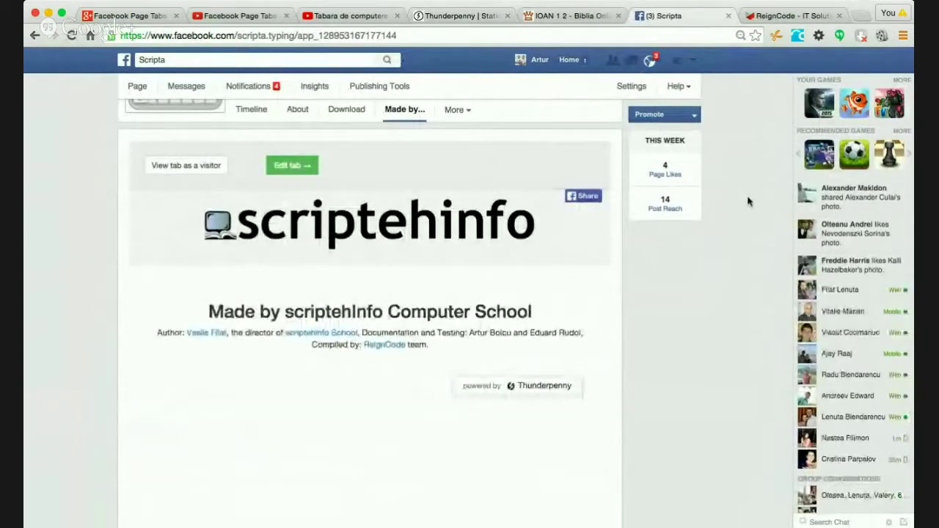
scroll(748, 201, up, 3)
- Close the reigncode.com browser tab and scroll back to the top of Scripta's Made by… tab
click(778, 15)
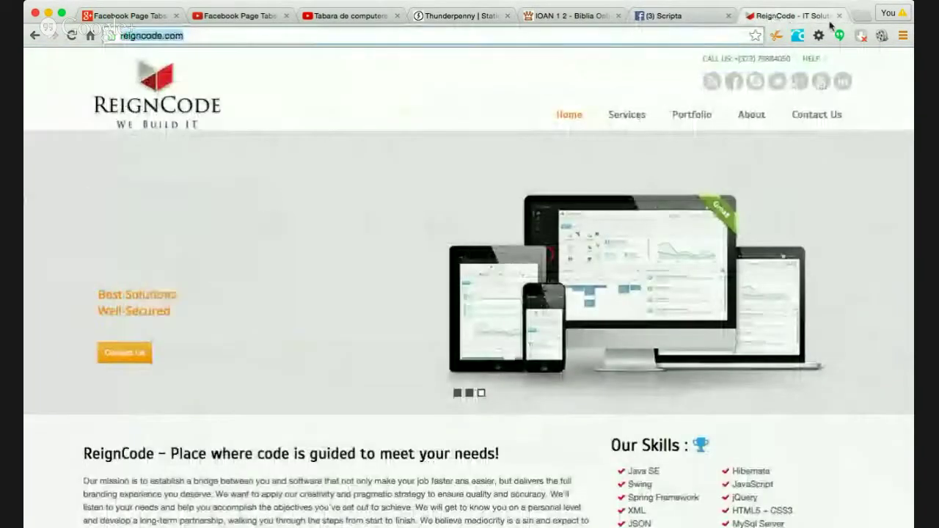
click(839, 15)
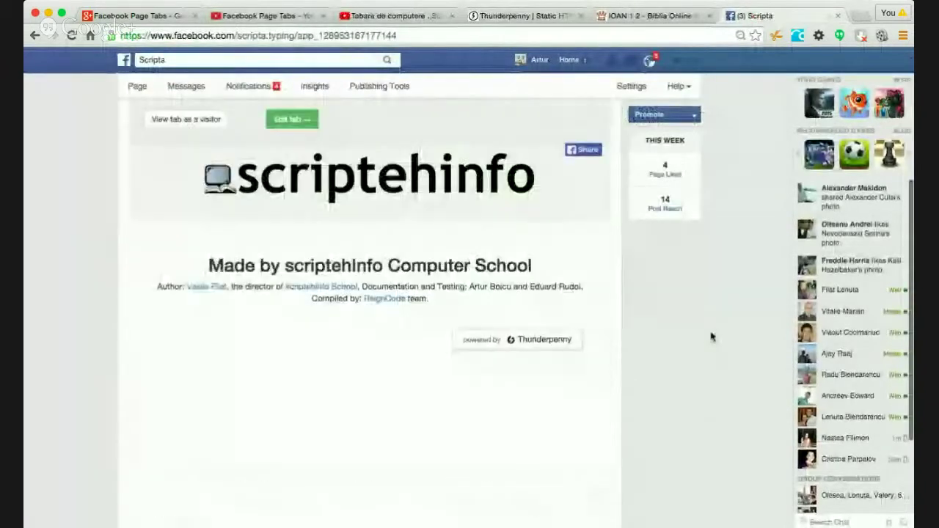
scroll(711, 336, up, 3)
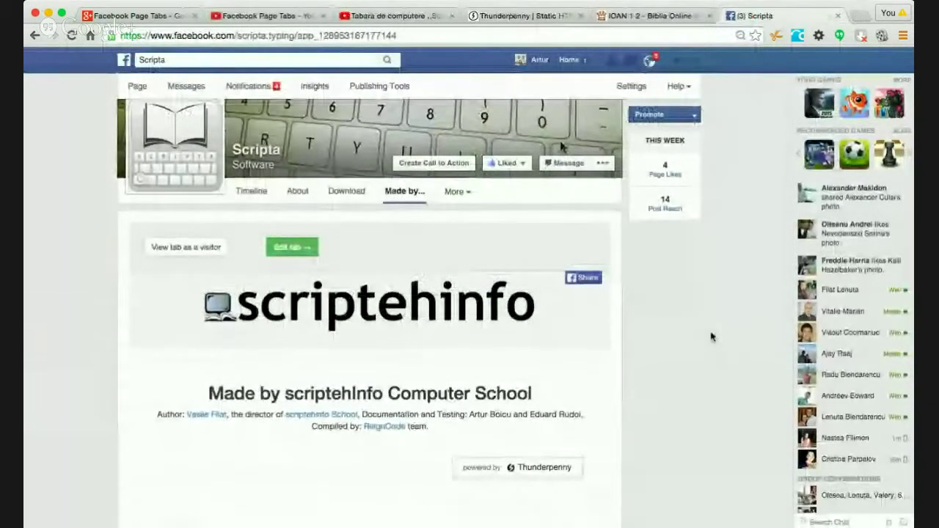
scroll(750, 284, up, 3)
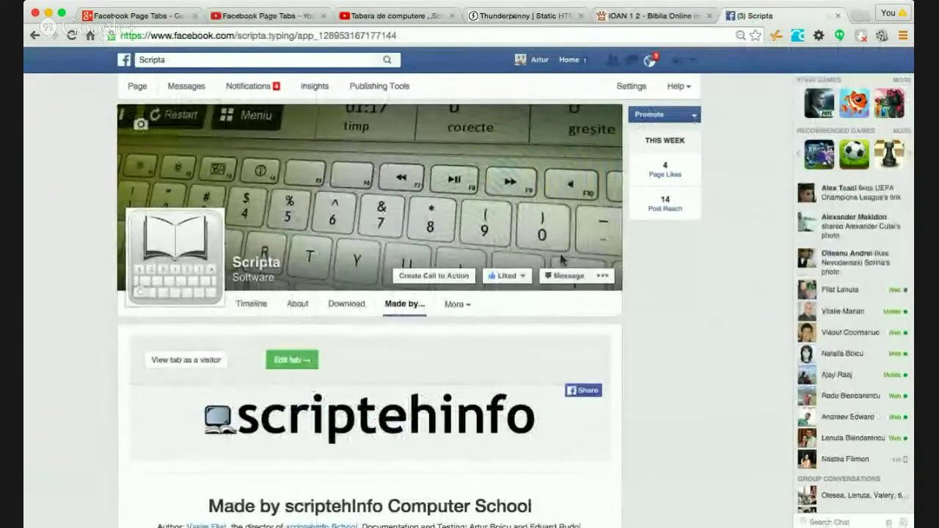
- Go to Scripta's Timeline and scroll to check Made by… in the Apps section
click(253, 305)
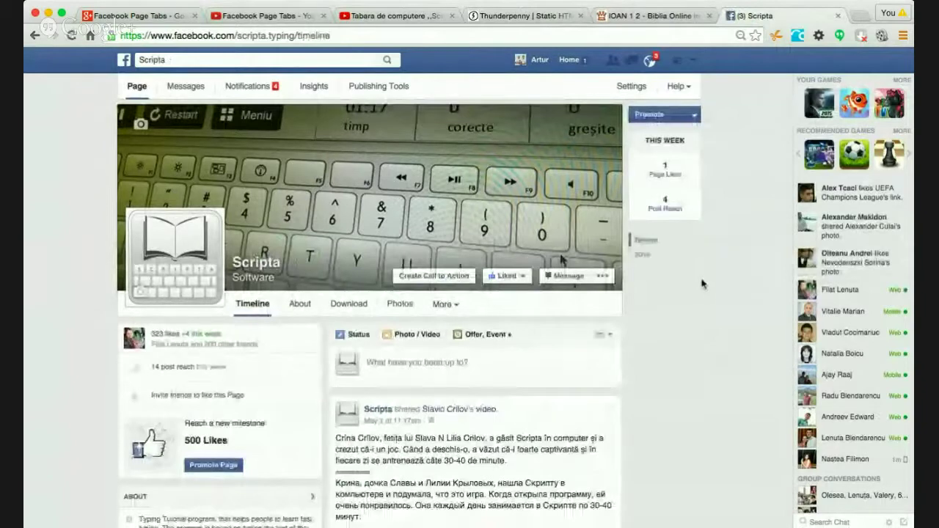
scroll(702, 284, down, 8)
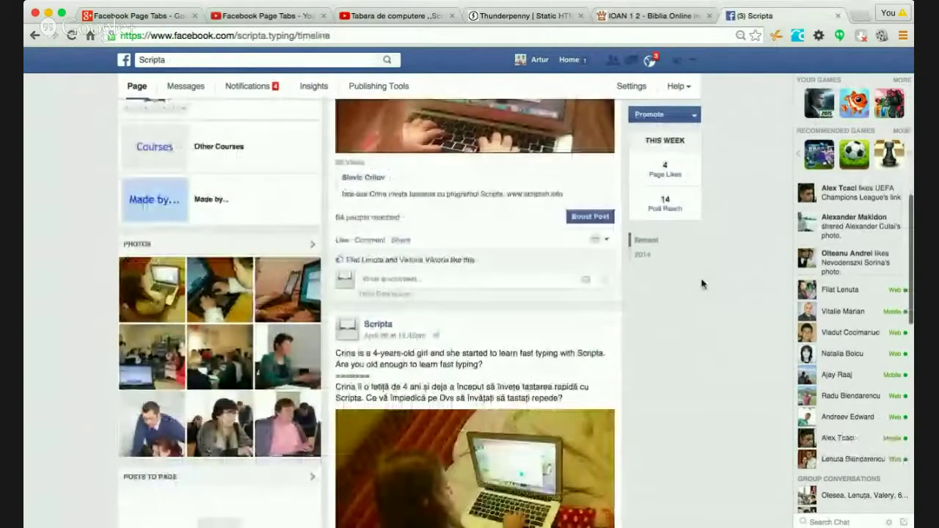
scroll(702, 284, up, 5)
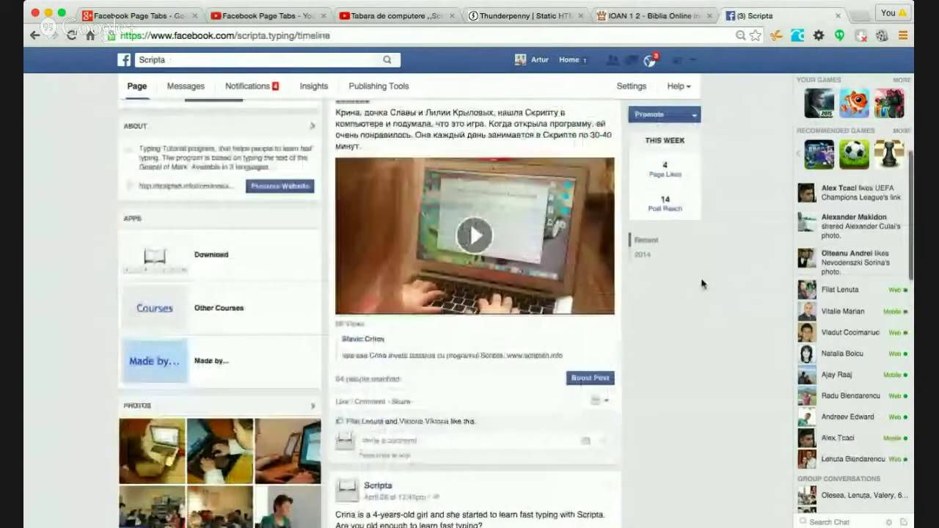
scroll(702, 284, up, 6)
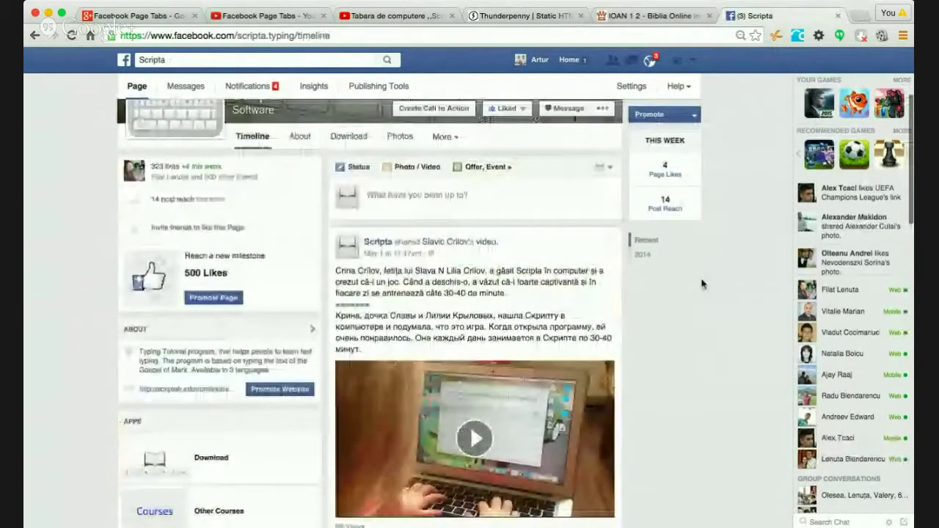
scroll(702, 284, up, 5)
scroll(702, 283, down, 12)
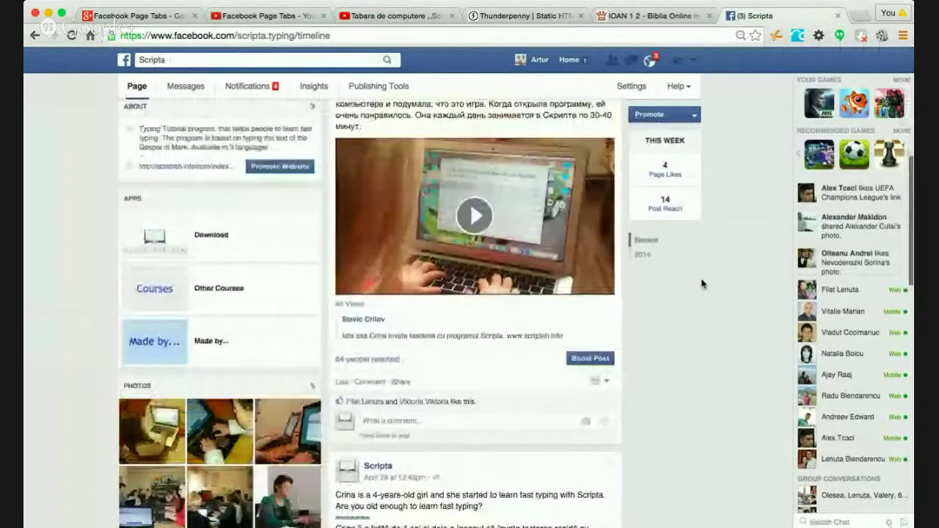
scroll(702, 284, down, 8)
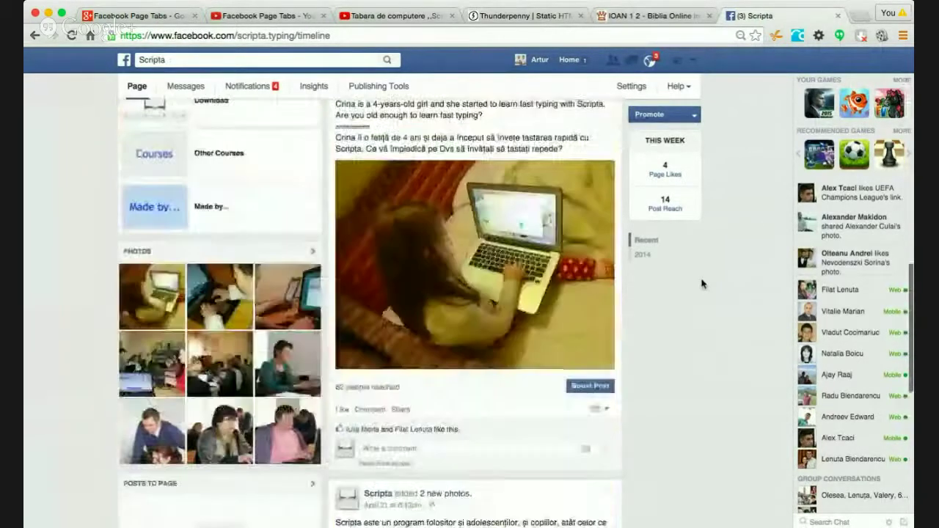
scroll(702, 284, up, 20)
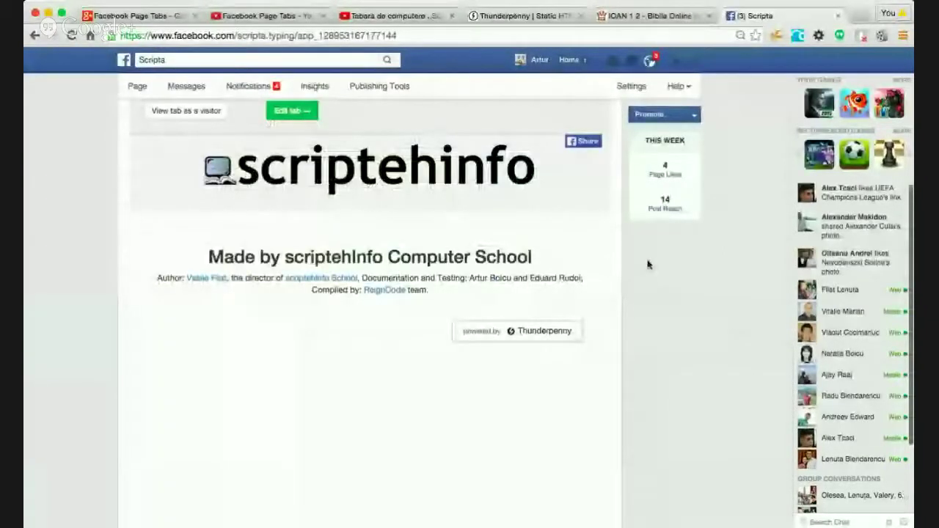
scroll(648, 264, up, 2)
scroll(648, 264, up, 3)
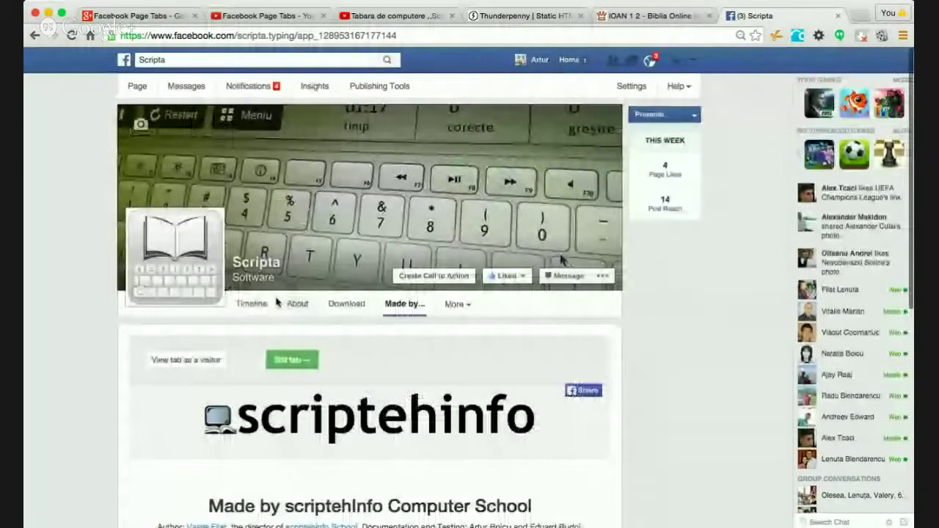
- Return to the Timeline top and open the More list of extra tabs
click(276, 303)
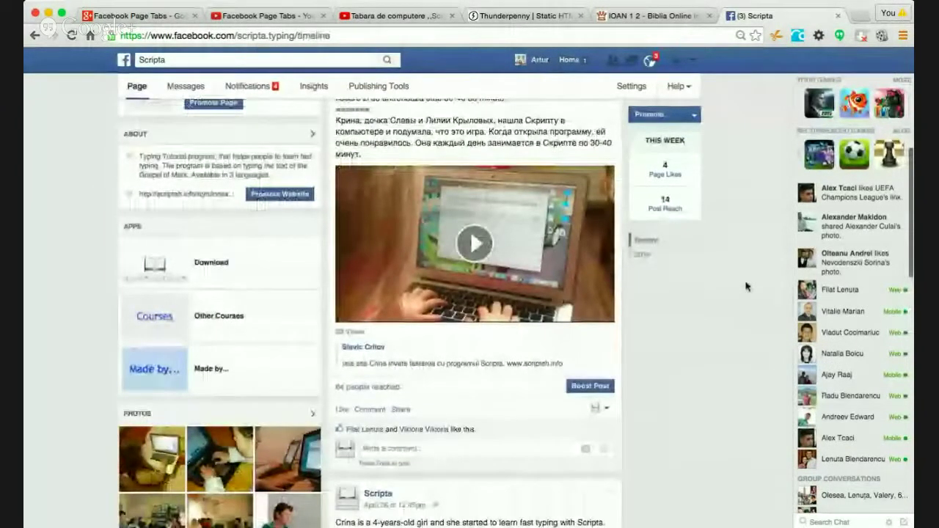
scroll(746, 286, up, 2)
scroll(746, 287, down, 4)
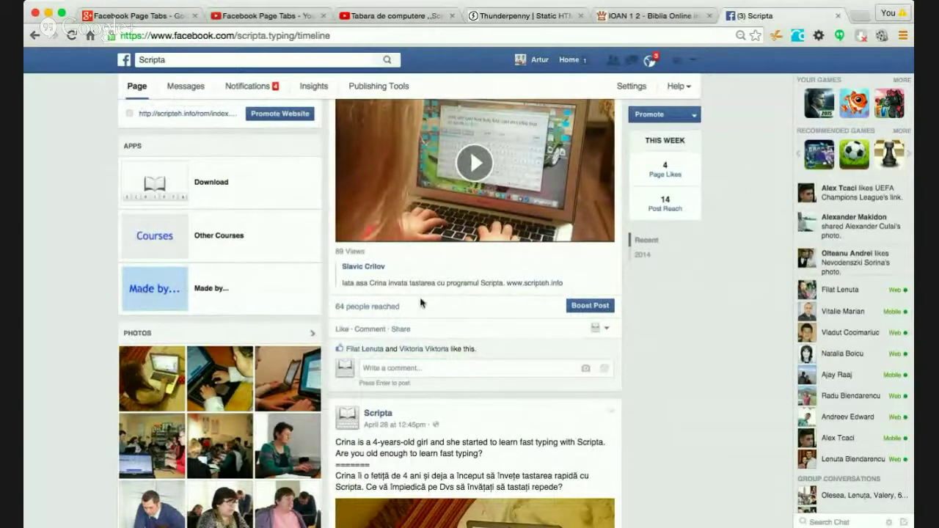
scroll(735, 294, up, 1)
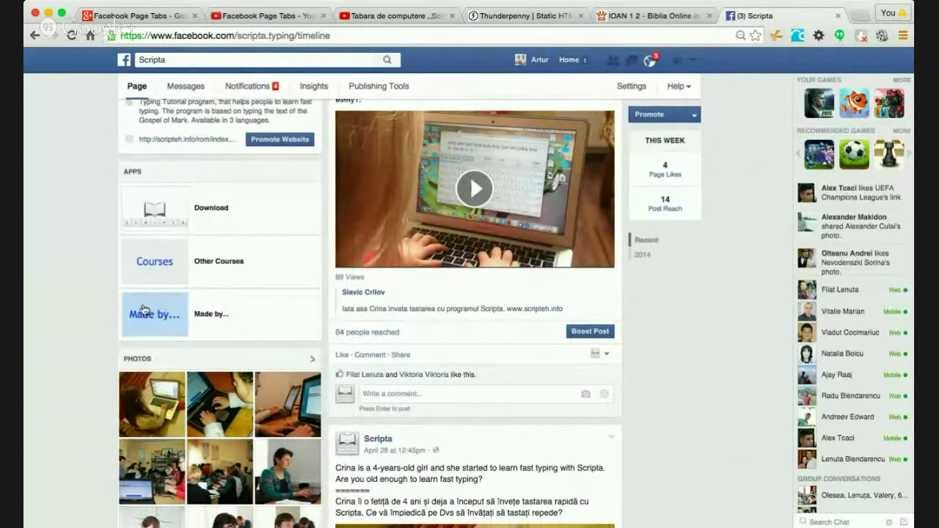
scroll(269, 293, up, 5)
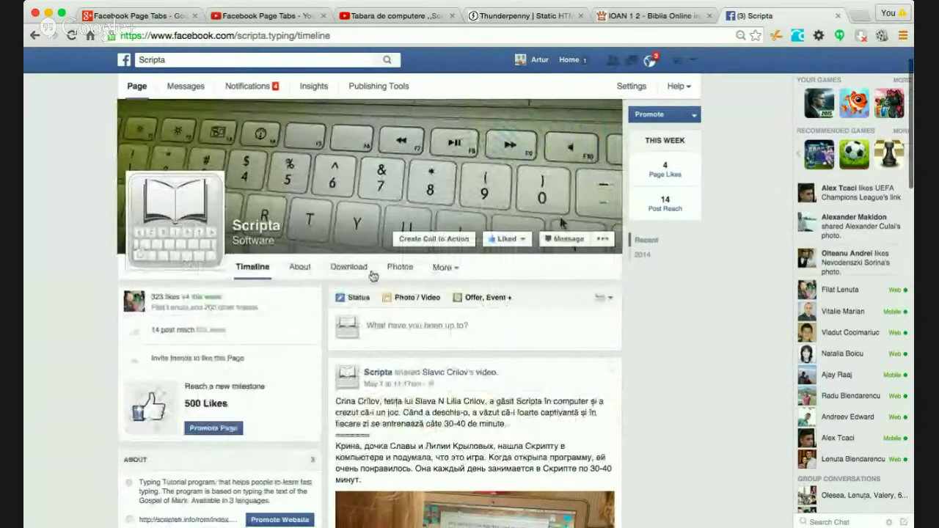
click(449, 268)
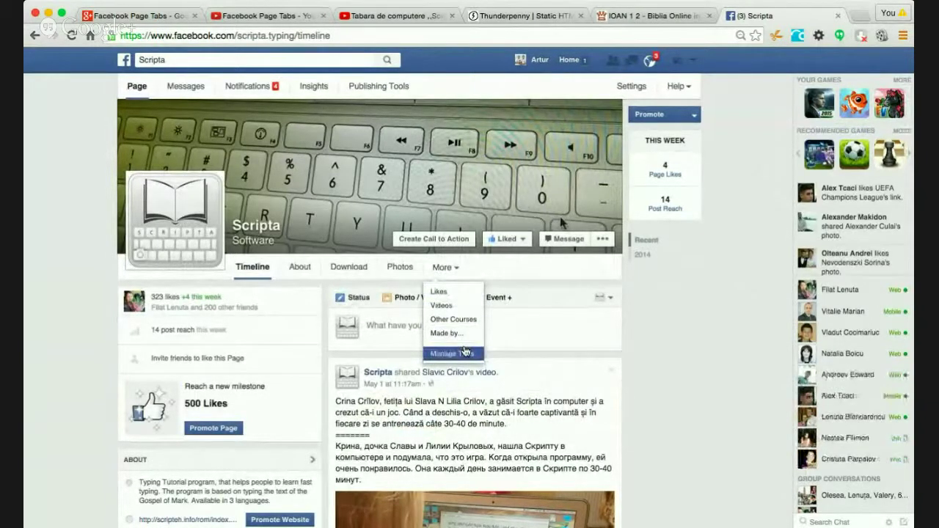
- In Manage Tabs, drag Made by… between Photos and Likes and save the order
scroll(665, 344, down, 5)
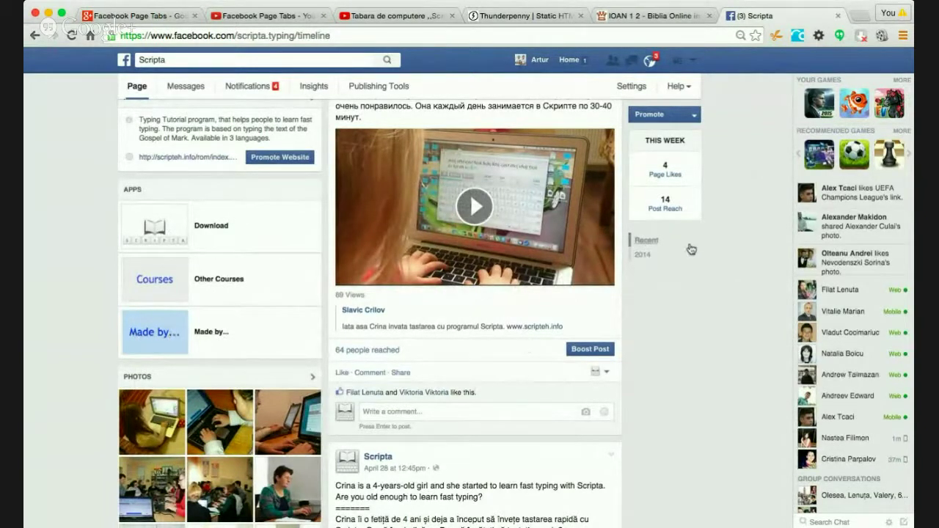
scroll(645, 250, up, 5)
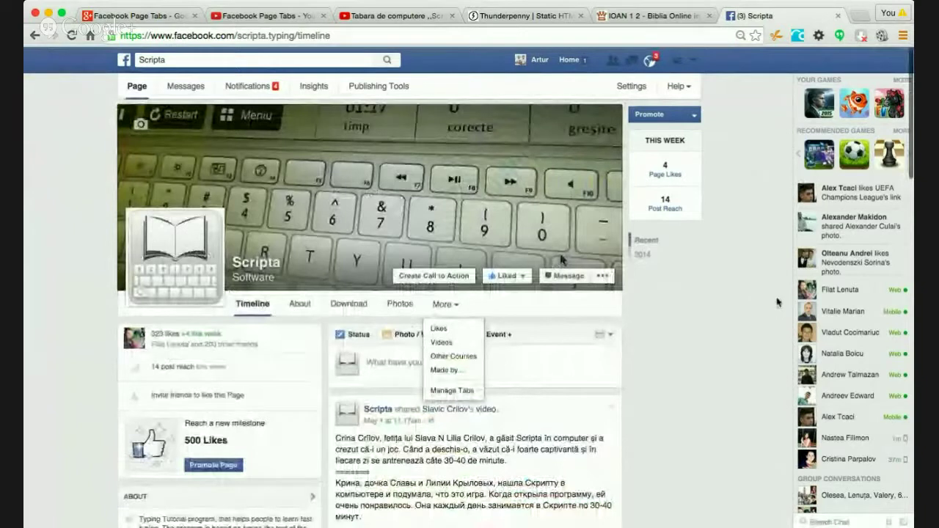
click(777, 302)
scroll(738, 247, down, 2)
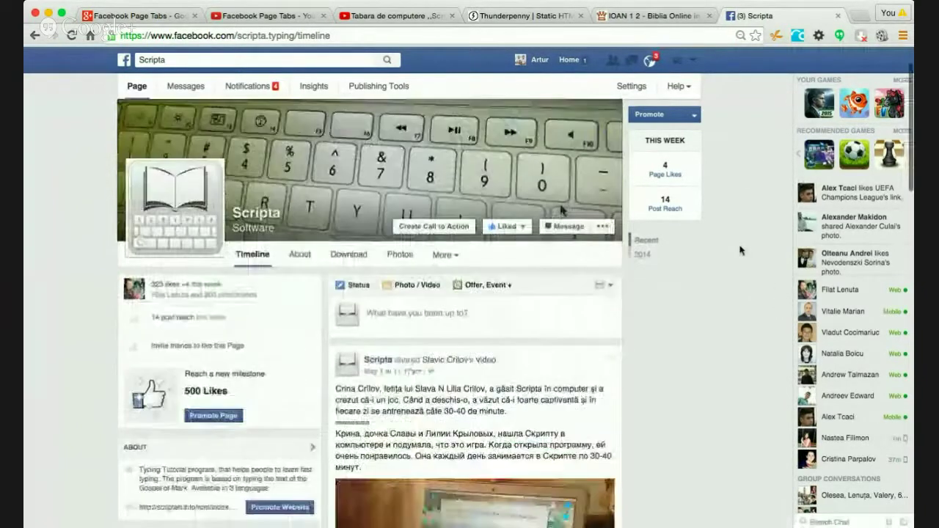
click(444, 247)
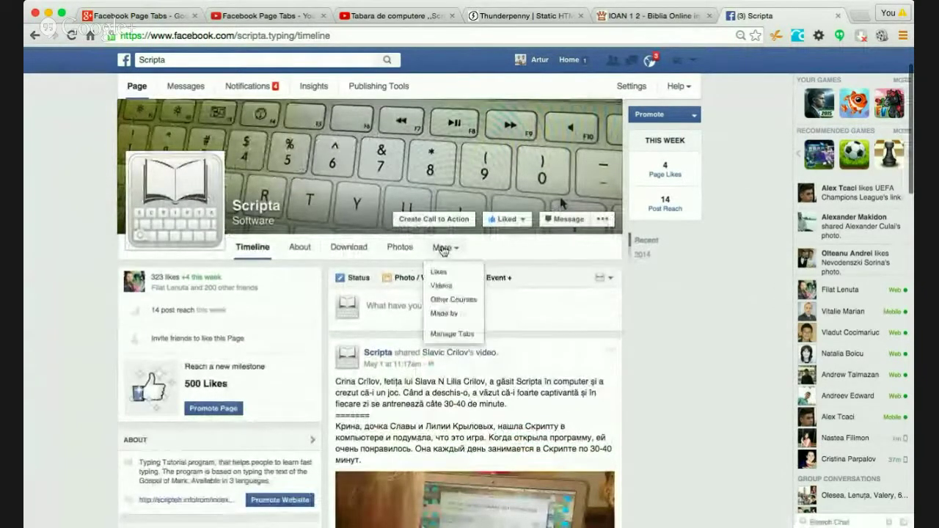
click(452, 336)
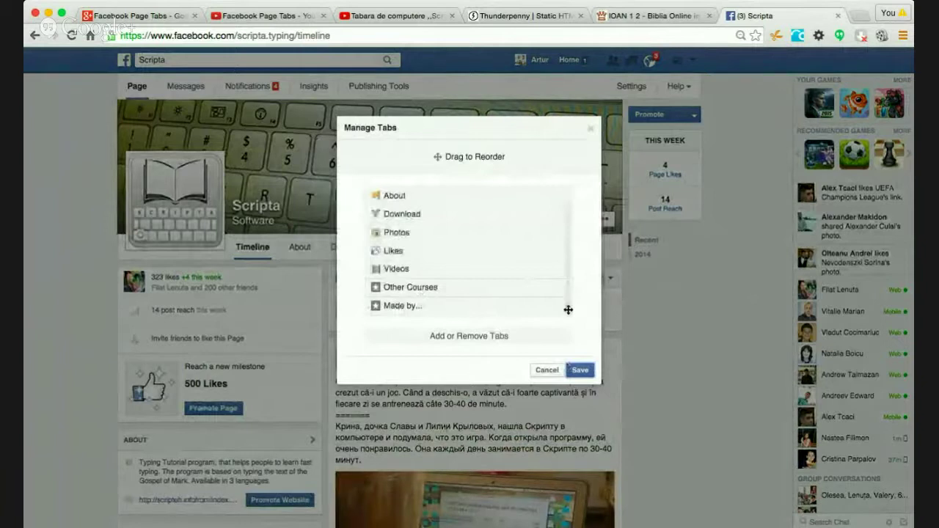
drag(568, 309, 566, 252)
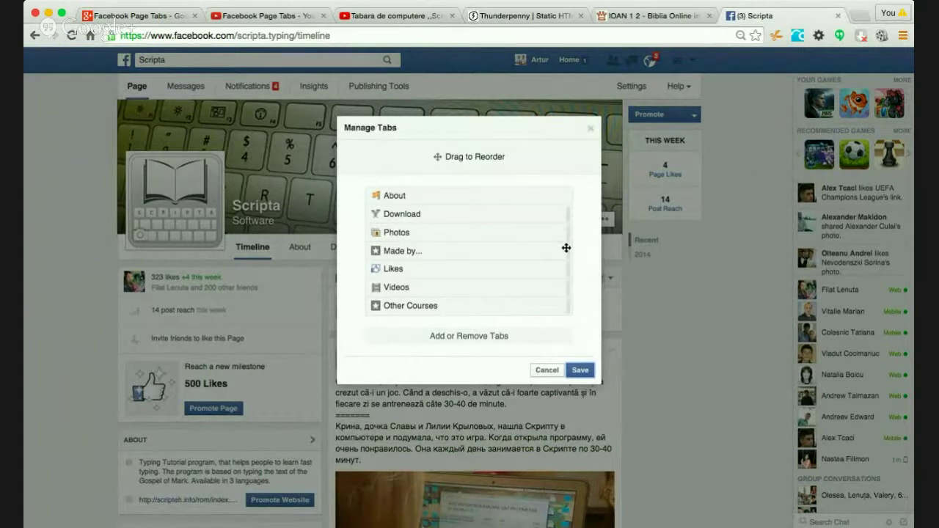
click(580, 371)
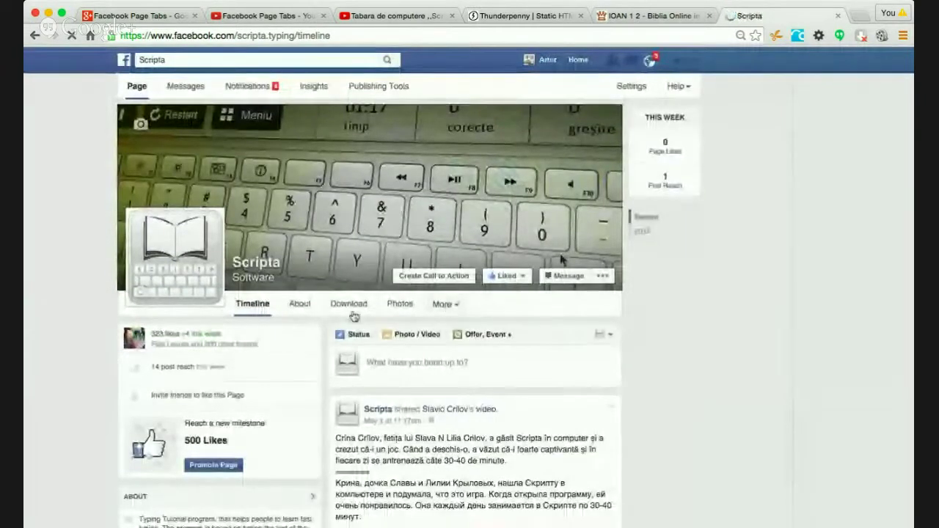
- Reorder tabs again in Manage Tabs, placing Made by… above Photos, and save
click(442, 304)
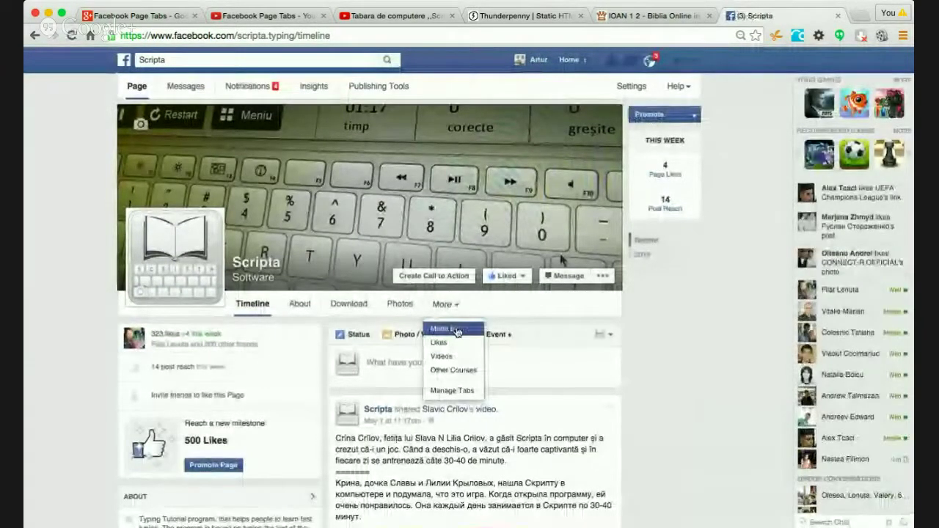
click(402, 306)
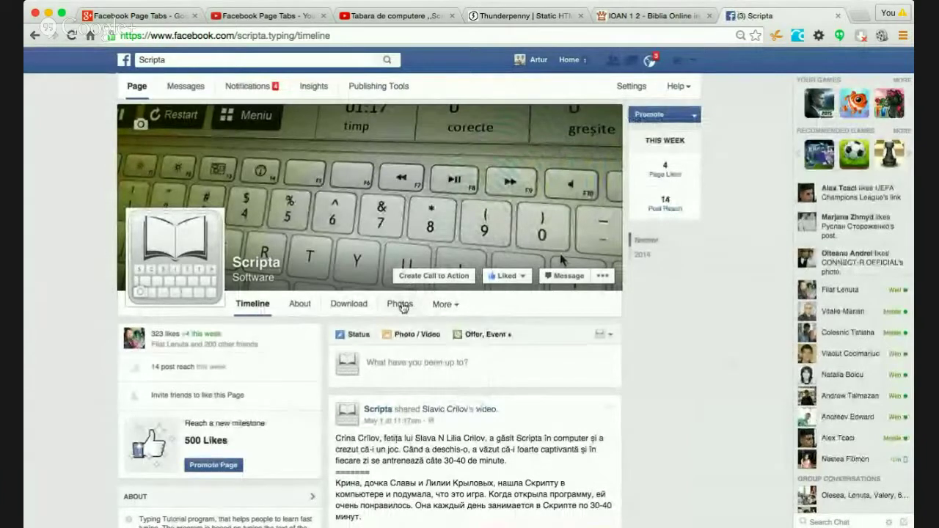
key(super+minus)
key(super+minus)
key(super+plus)
key(super+plus)
key(super+plus)
key(super+plus)
key(super+plus)
key(super+minus)
key(super+minus)
key(super+plus)
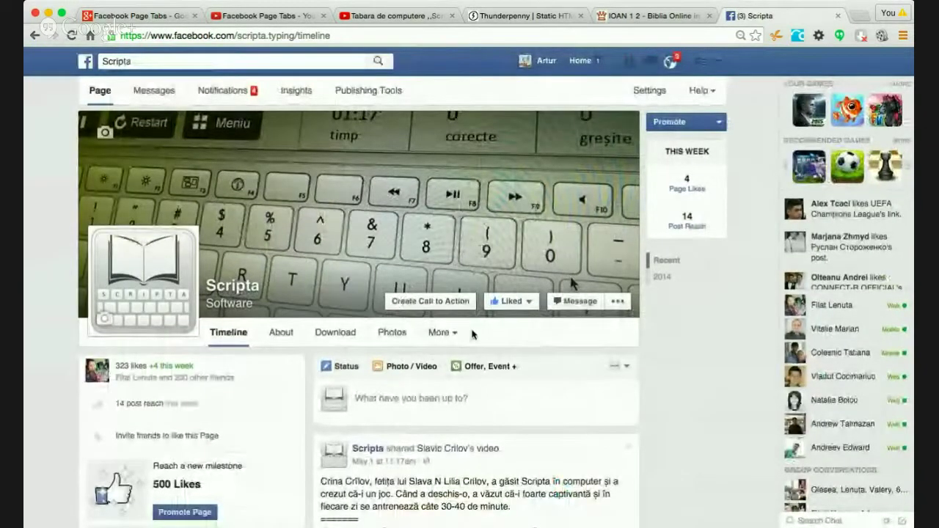
click(447, 334)
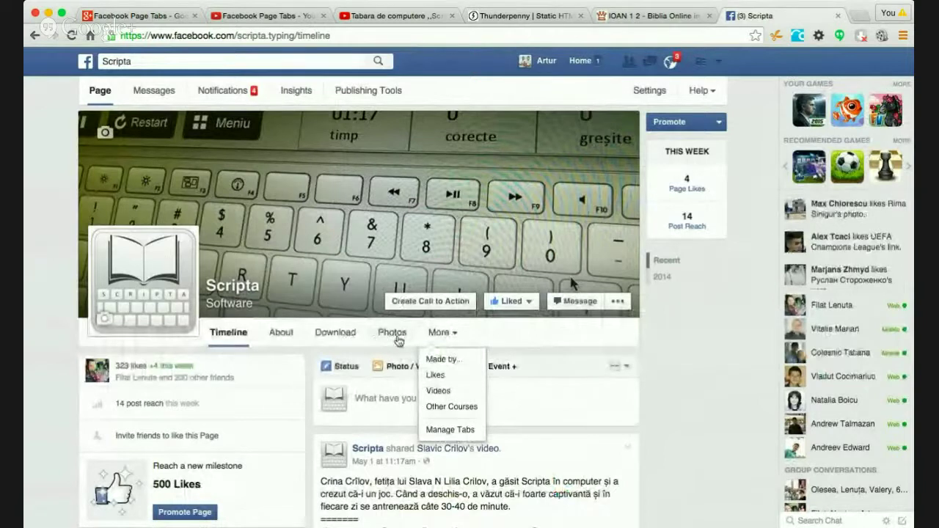
click(450, 429)
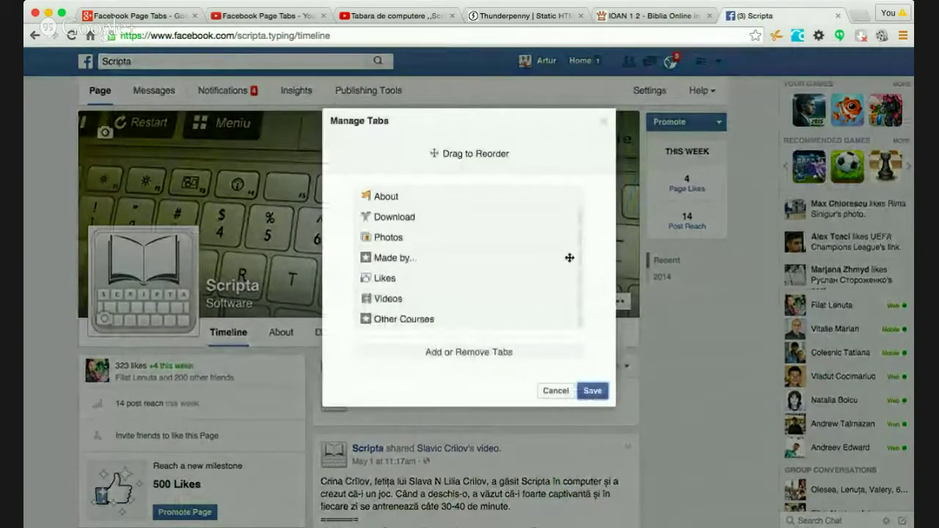
drag(578, 262, 579, 253)
click(593, 390)
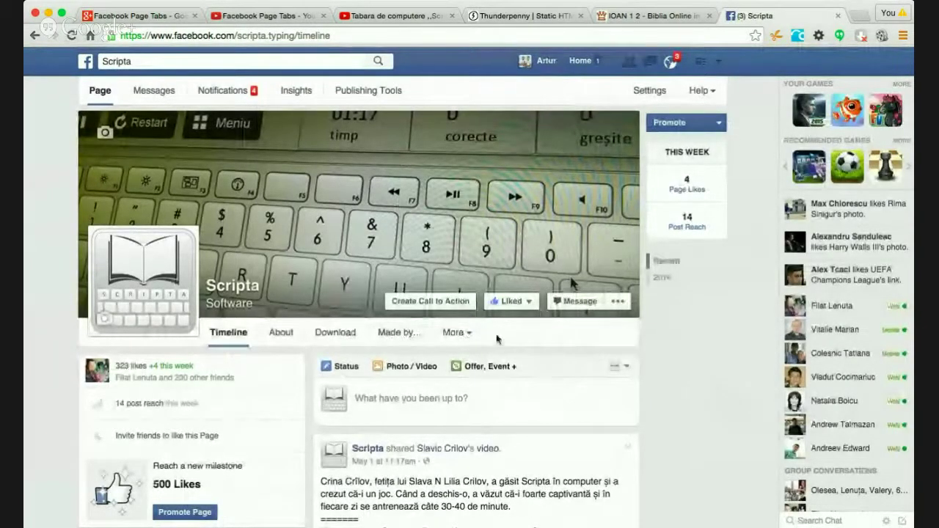
- Confirm Made by… now sits in the main tab row after Download, and check the Apps list
click(465, 334)
click(730, 340)
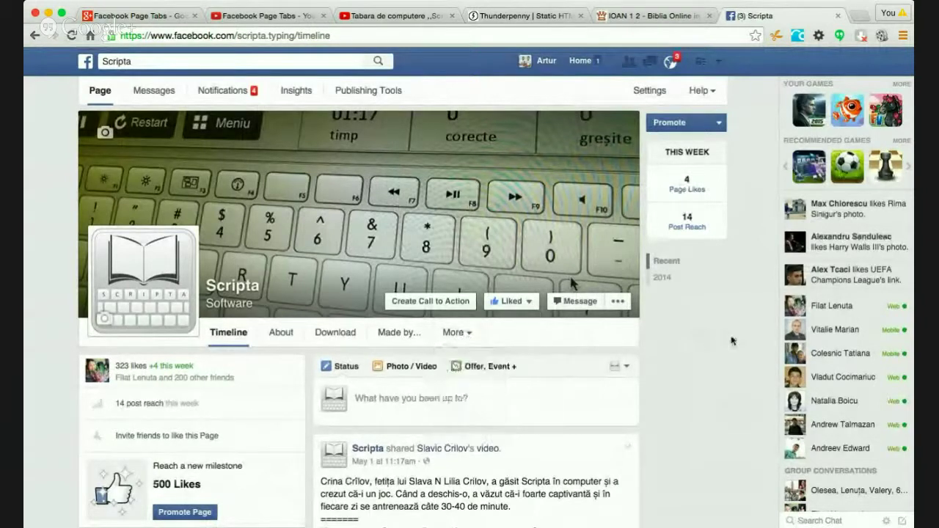
scroll(731, 340, down, 6)
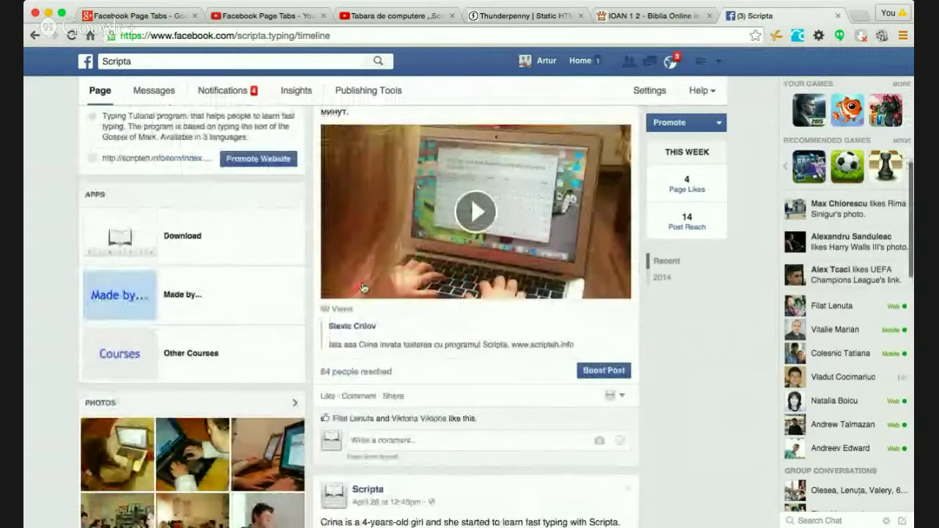
scroll(749, 163, up, 6)
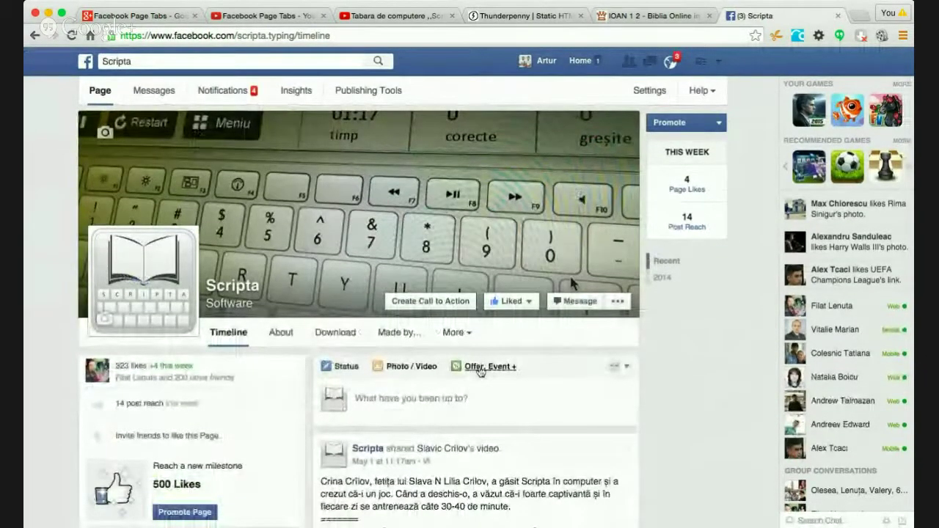
scroll(539, 374, down, 4)
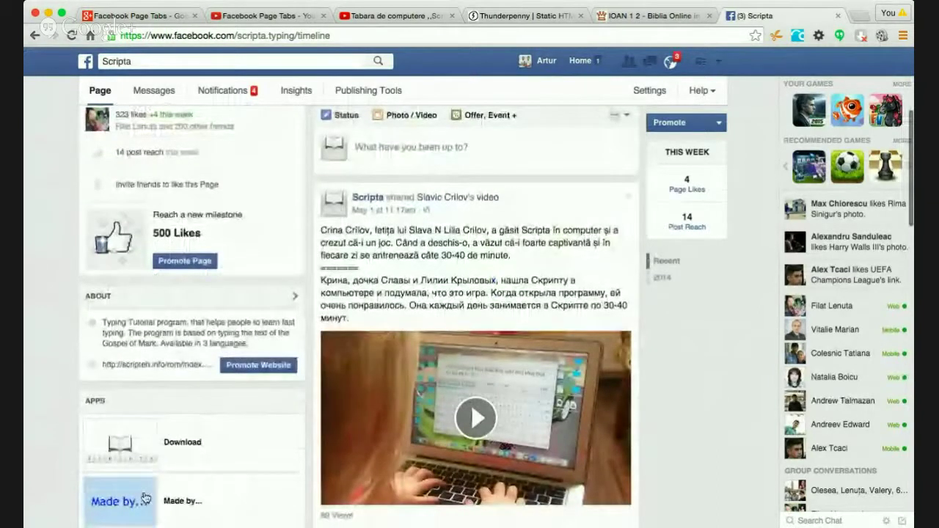
scroll(717, 249, up, 4)
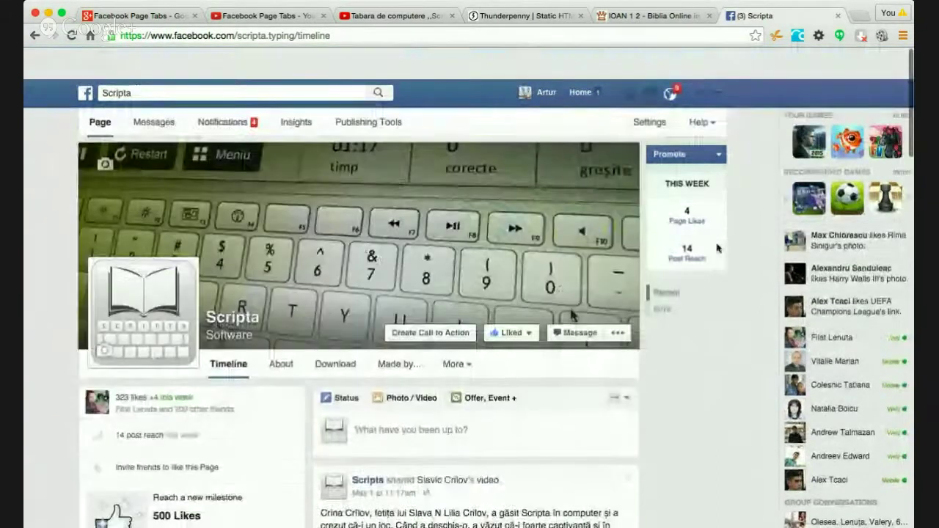
- In Scripta's page Apps settings, open the Made by... app's Custom Tab Image change page
click(651, 92)
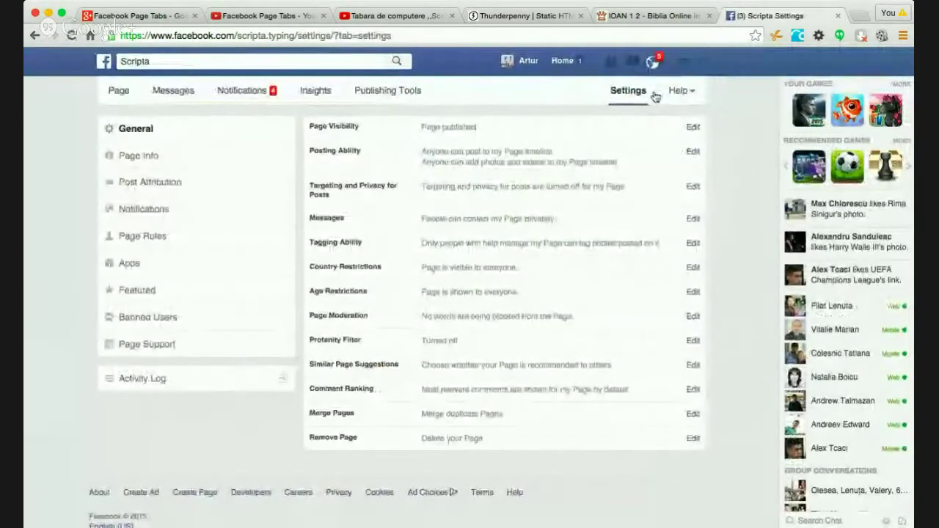
click(122, 264)
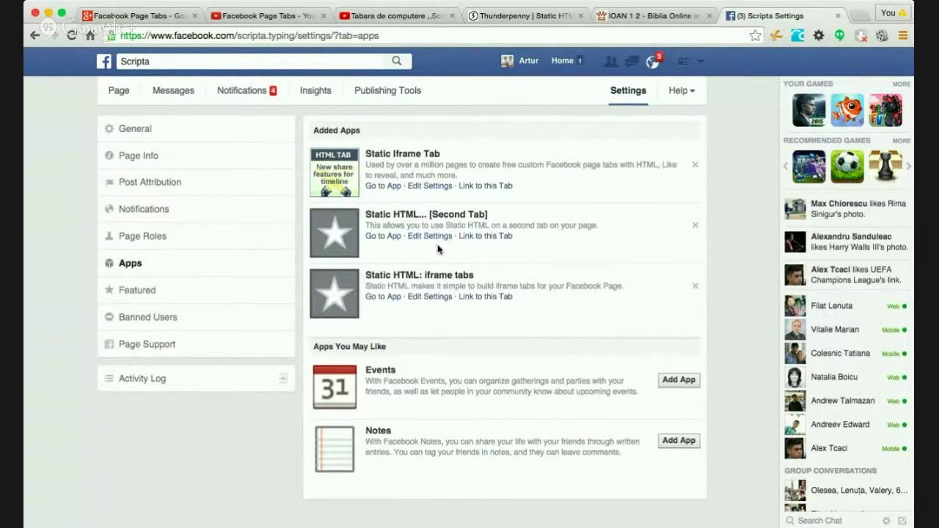
click(426, 296)
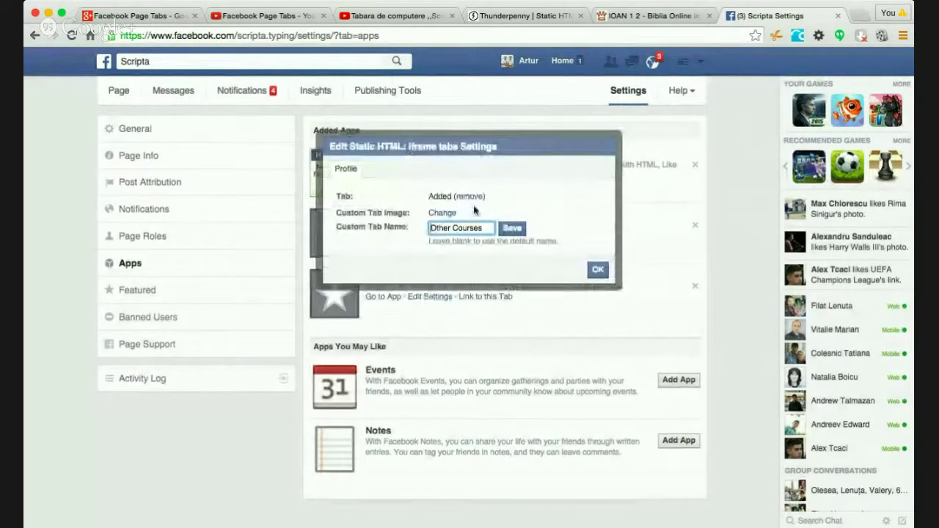
click(597, 269)
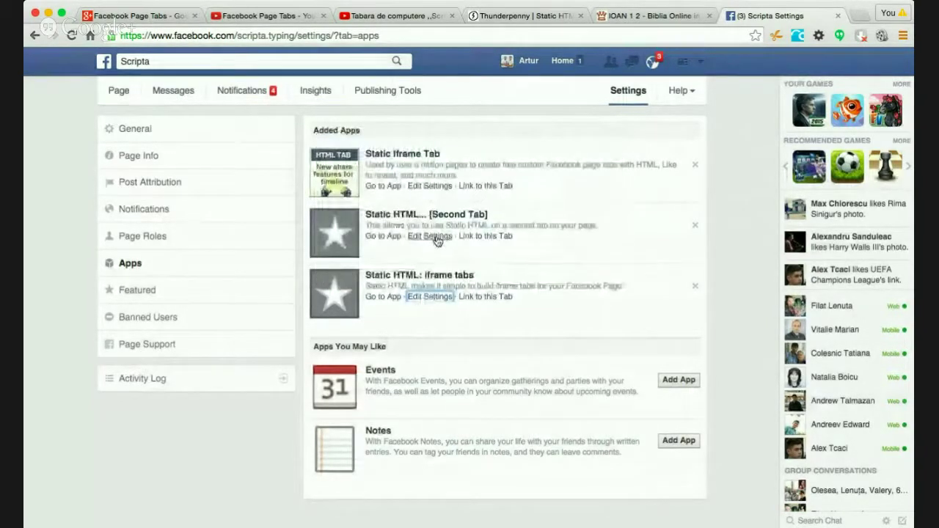
click(436, 236)
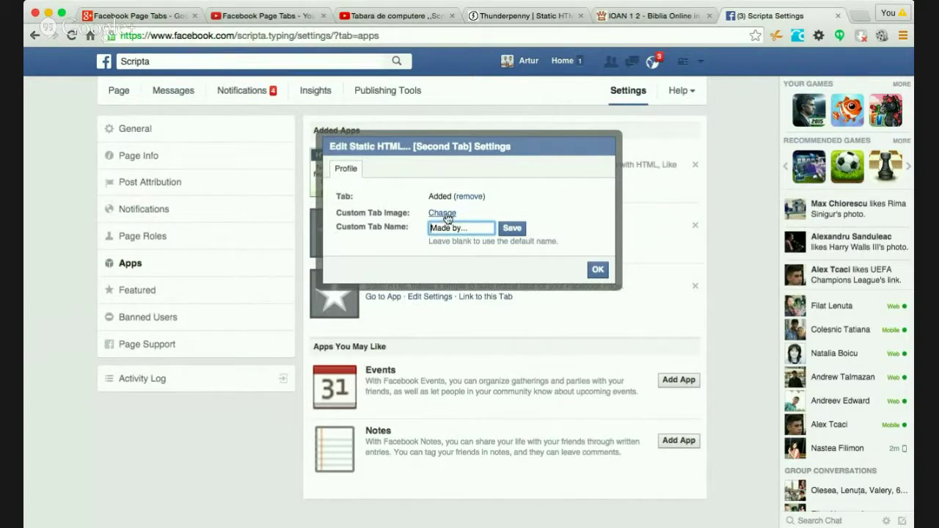
click(445, 214)
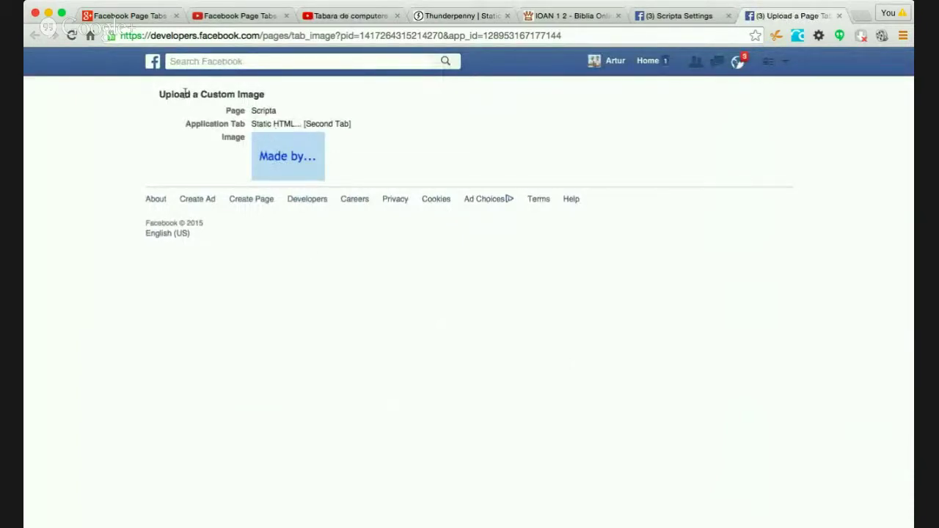
- Start replacing the current Made by... tab image in the Upload Page Tab Image dialog
mouse_move(310, 140)
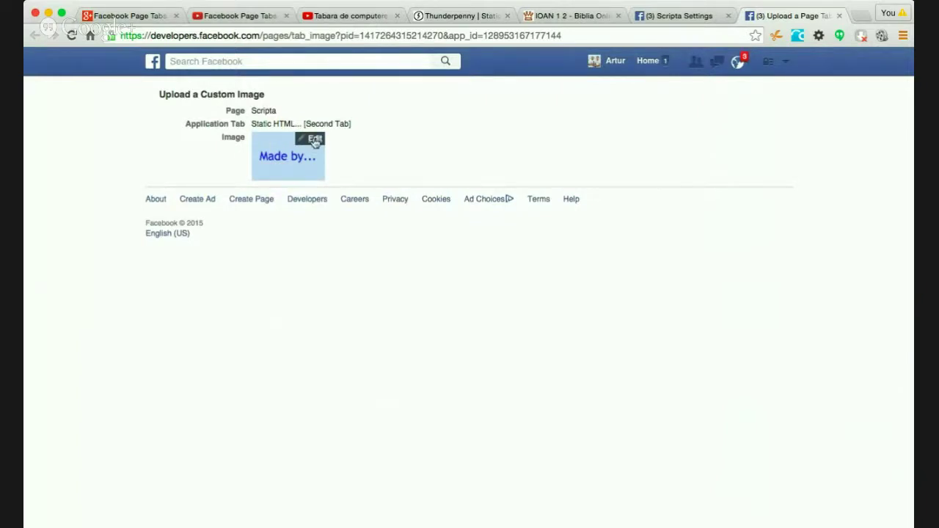
click(314, 139)
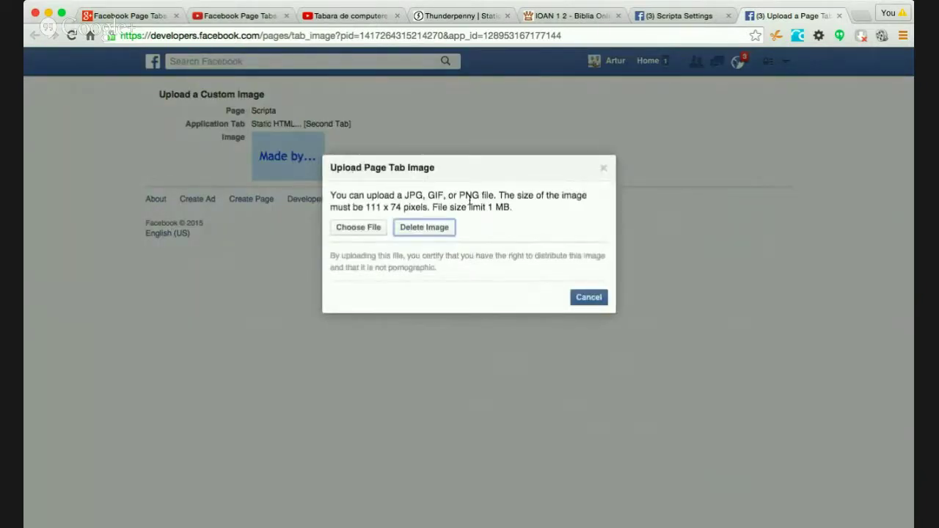
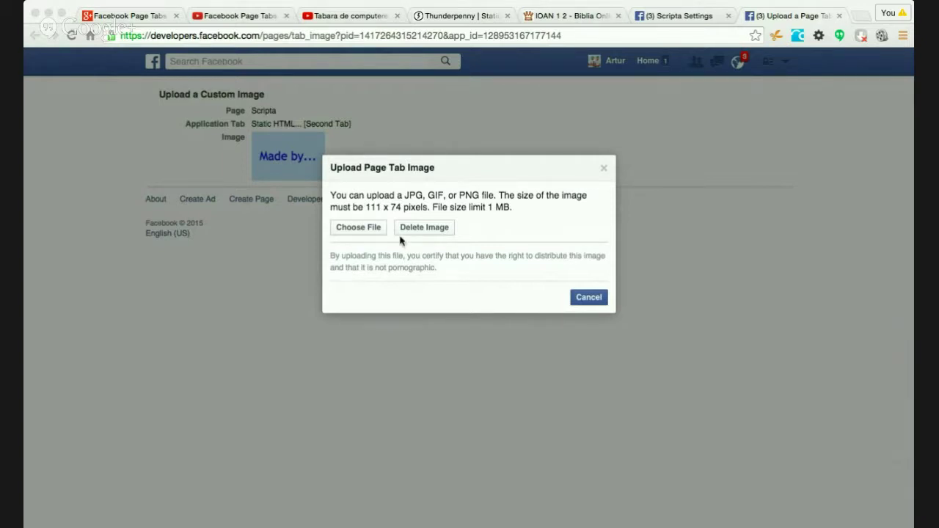
- Upload the 111x74 group photo as the Made by... tab image, then head to the home feed
click(360, 229)
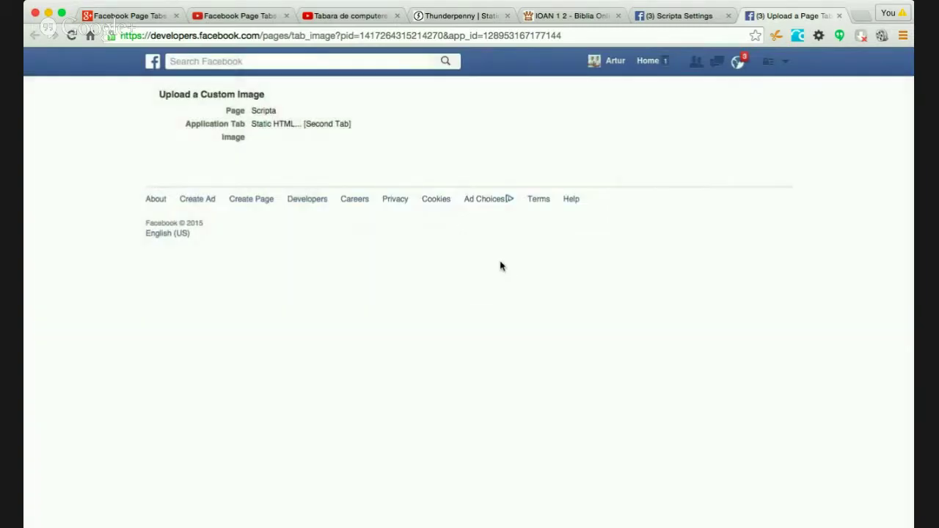
mouse_move(270, 171)
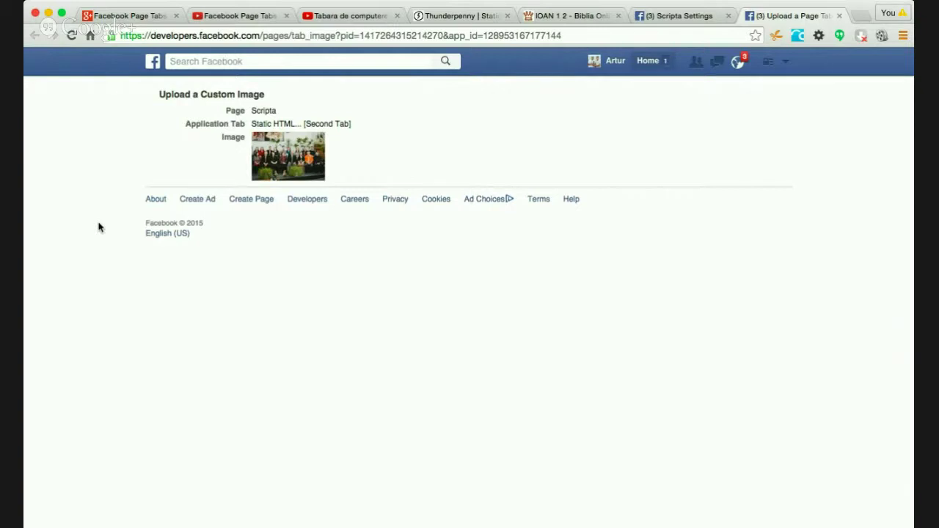
click(650, 62)
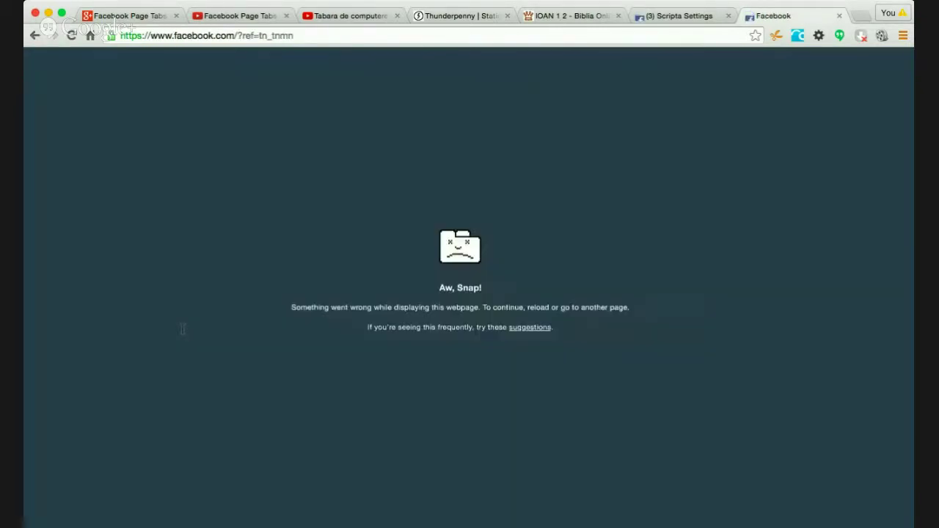
- Reload the crashed Facebook page and open the Scripta page from the sidebar
click(71, 35)
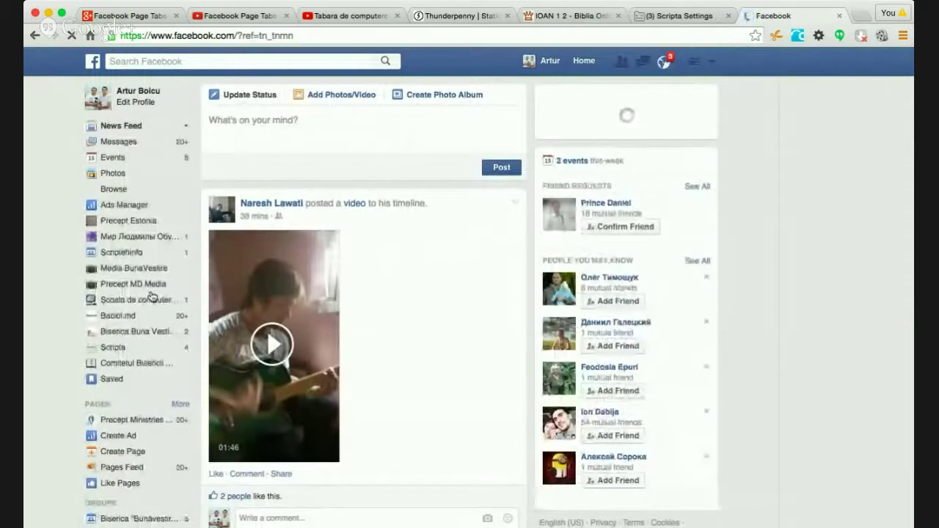
scroll(151, 297, down, 2)
click(141, 288)
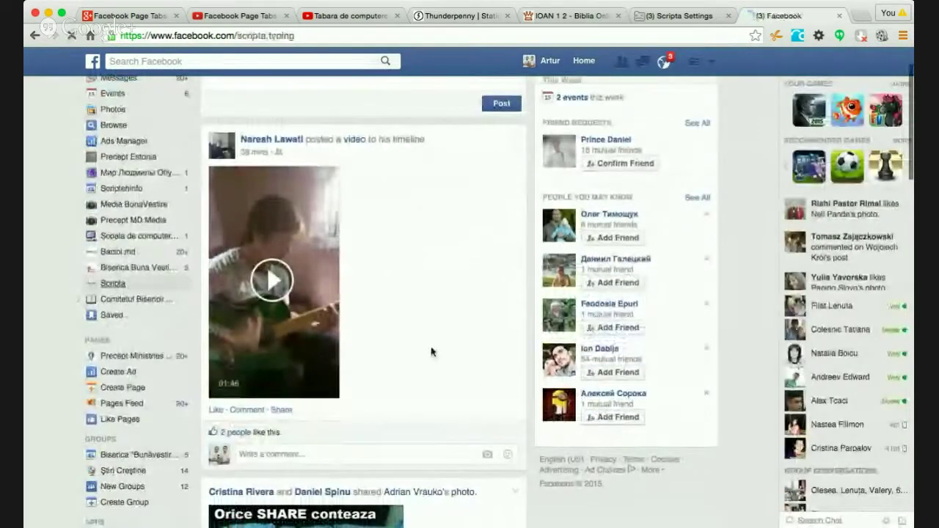
scroll(708, 372, down, 5)
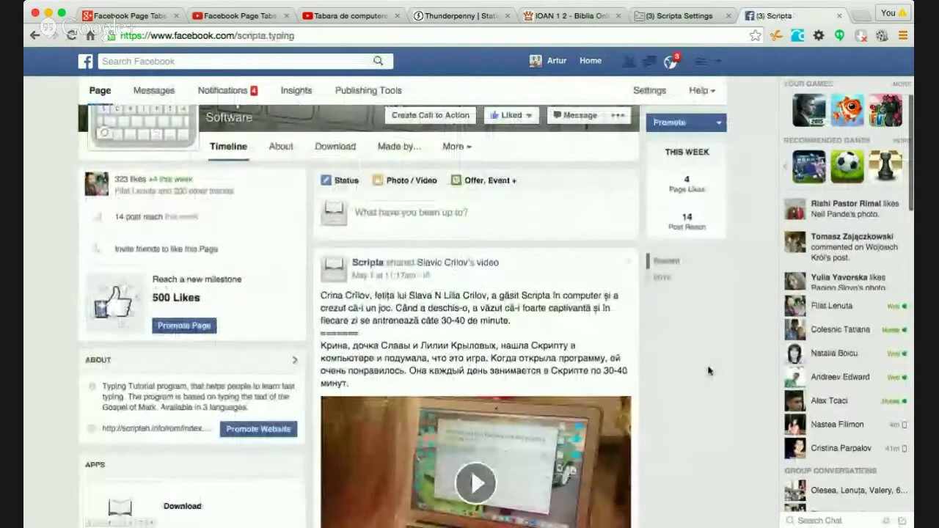
scroll(709, 372, up, 3)
- Check the Made by... tab and its new photo in the apps list, returning to Timeline
click(400, 240)
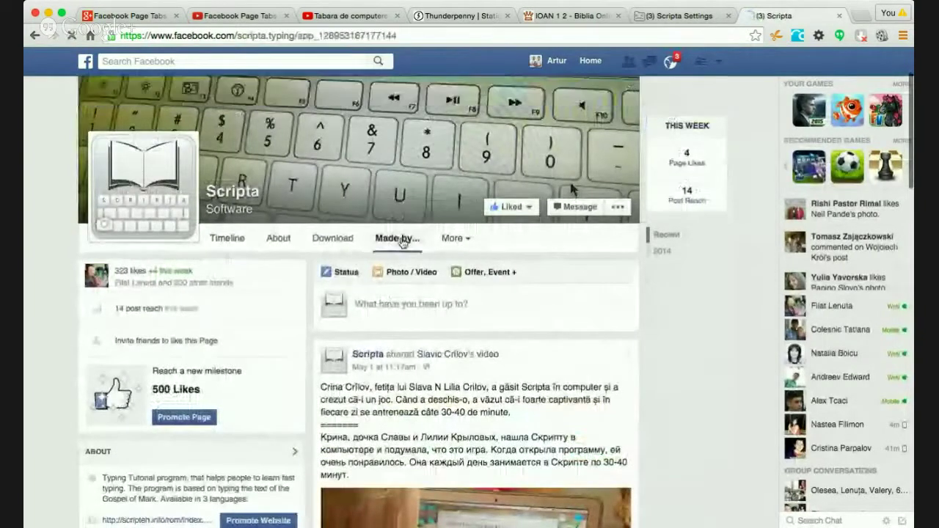
scroll(739, 274, down, 5)
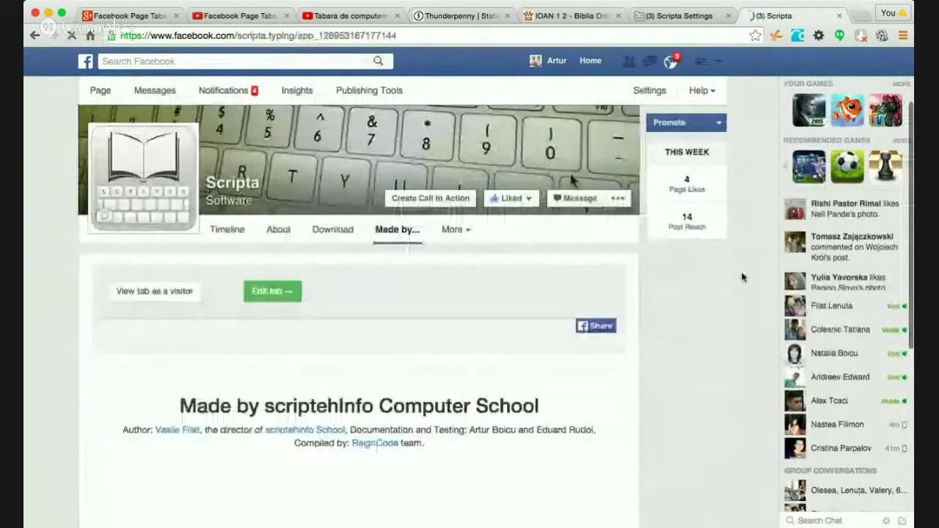
scroll(742, 277, up, 4)
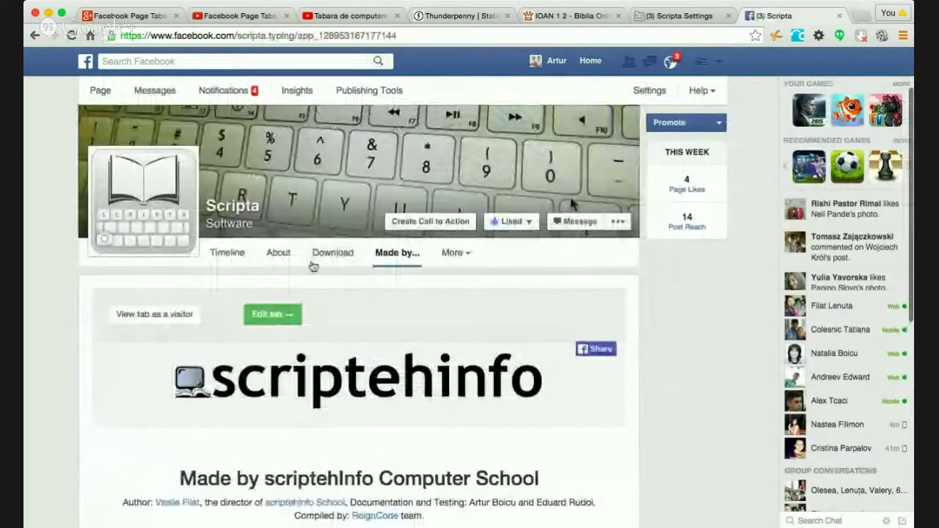
click(238, 253)
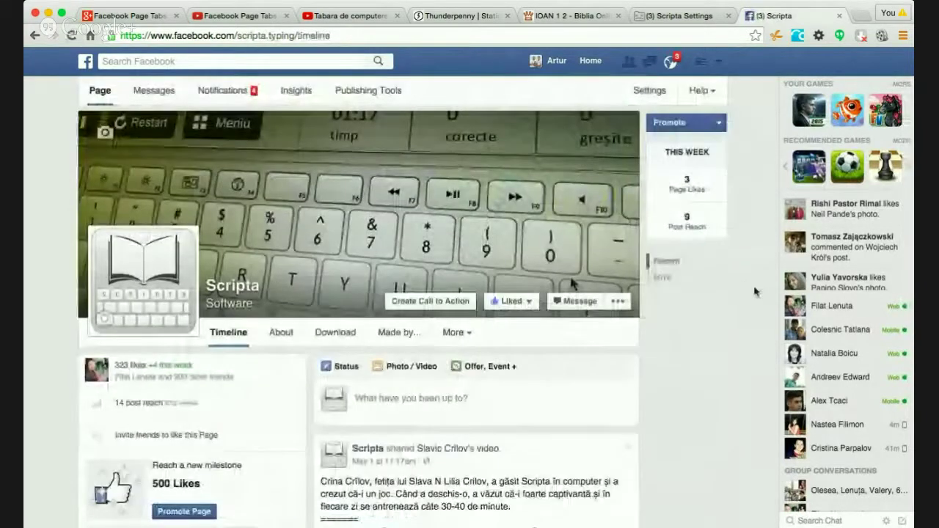
scroll(755, 294, down, 5)
scroll(754, 292, down, 3)
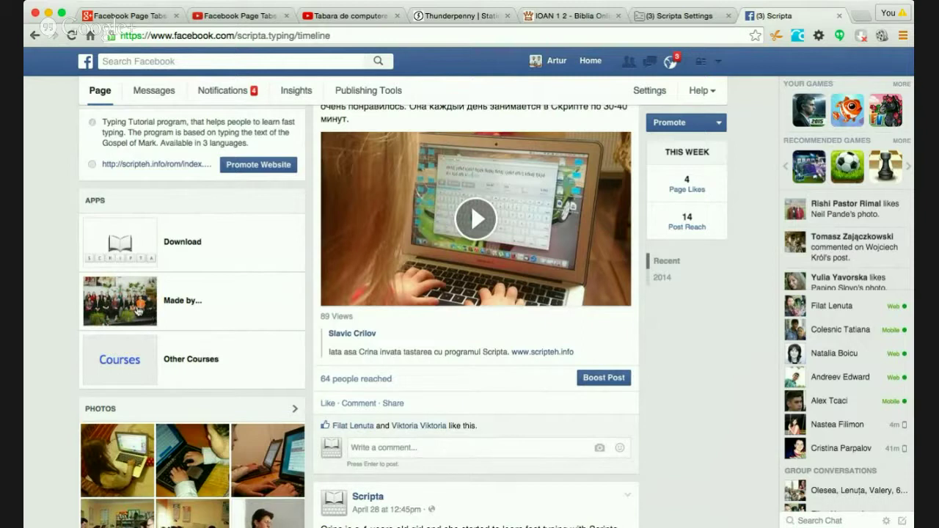
click(169, 304)
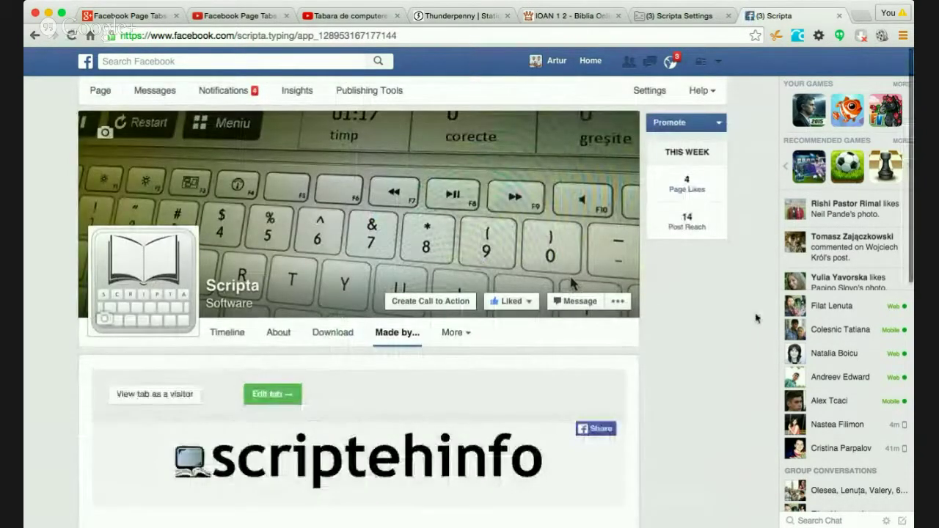
scroll(756, 318, down, 5)
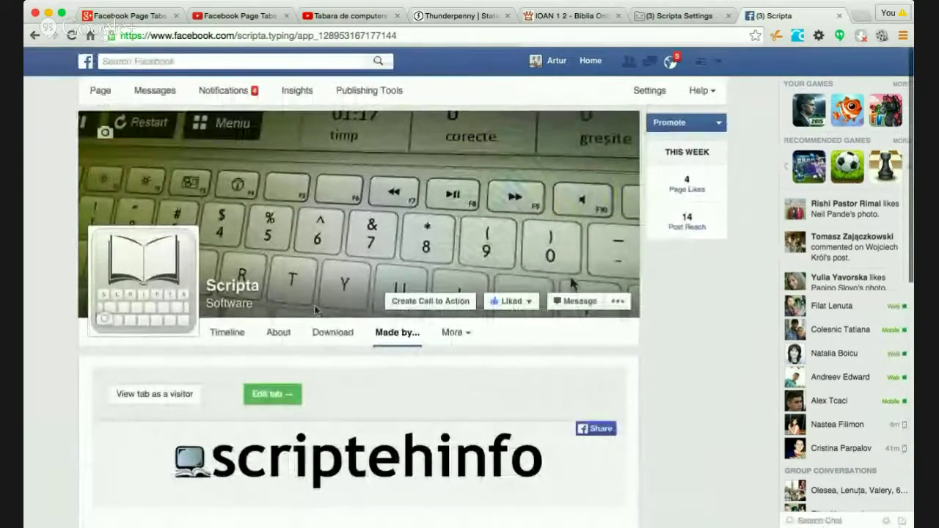
click(226, 334)
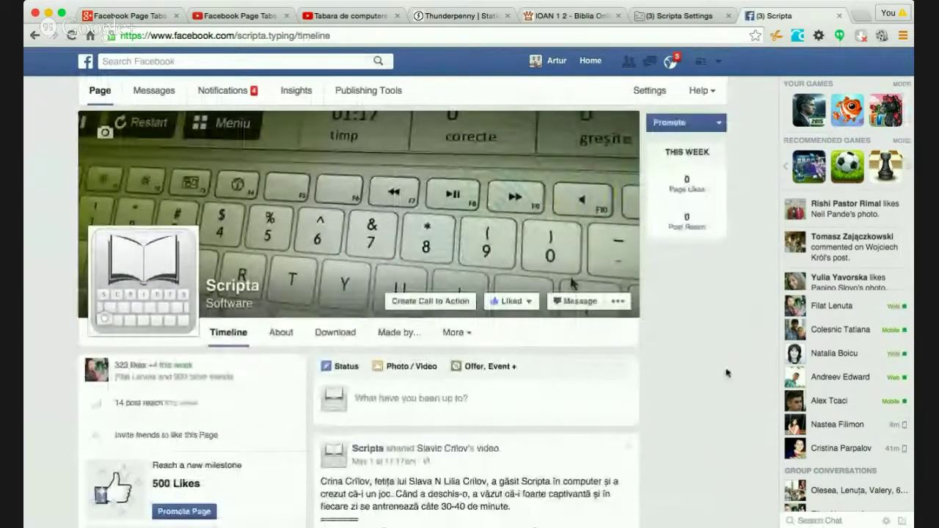
- Scroll through the Scripta timeline to review the page
scroll(726, 372, down, 4)
scroll(726, 372, down, 6)
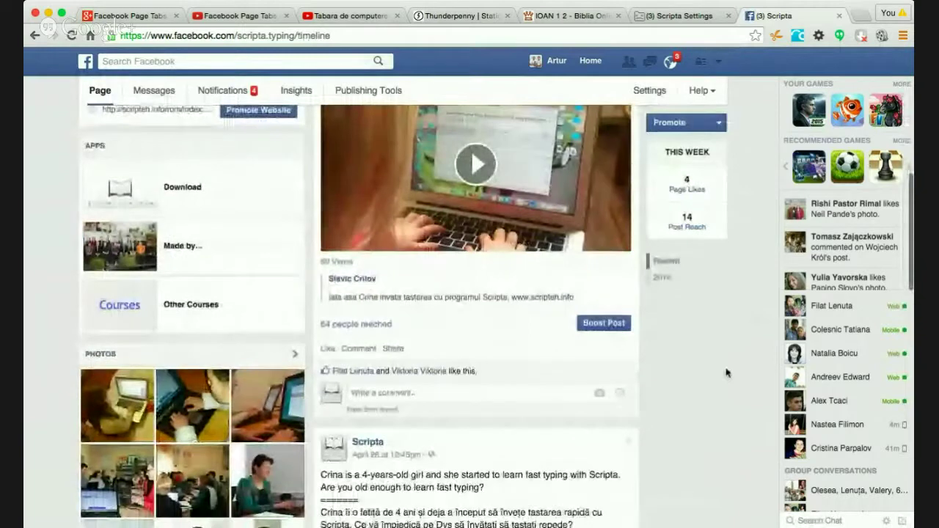
scroll(726, 373, down, 5)
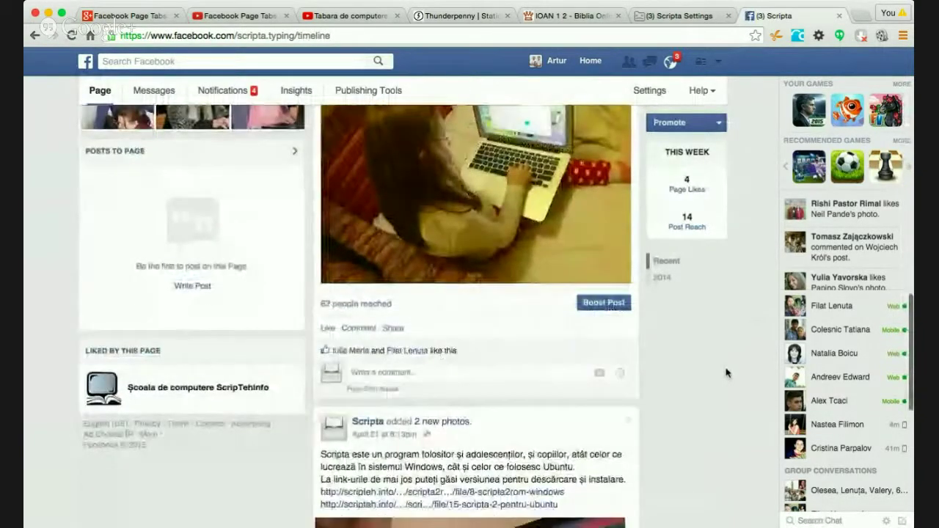
scroll(726, 372, down, 3)
scroll(726, 372, up, 15)
scroll(726, 372, down, 6)
scroll(726, 373, down, 3)
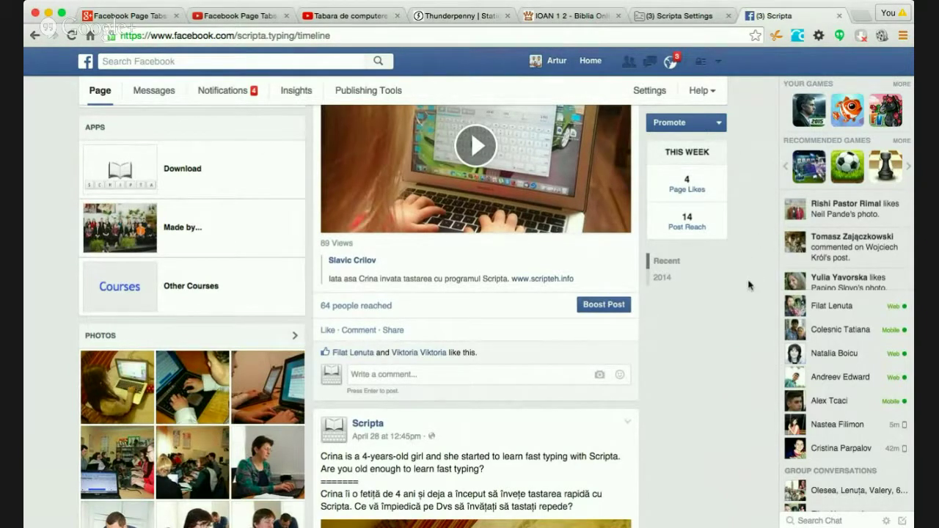
scroll(748, 285, up, 1)
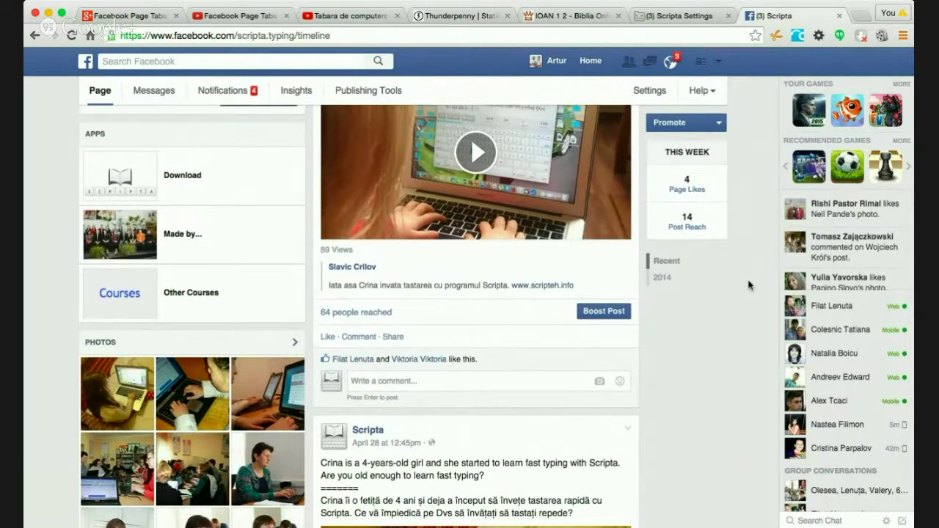
scroll(748, 285, up, 10)
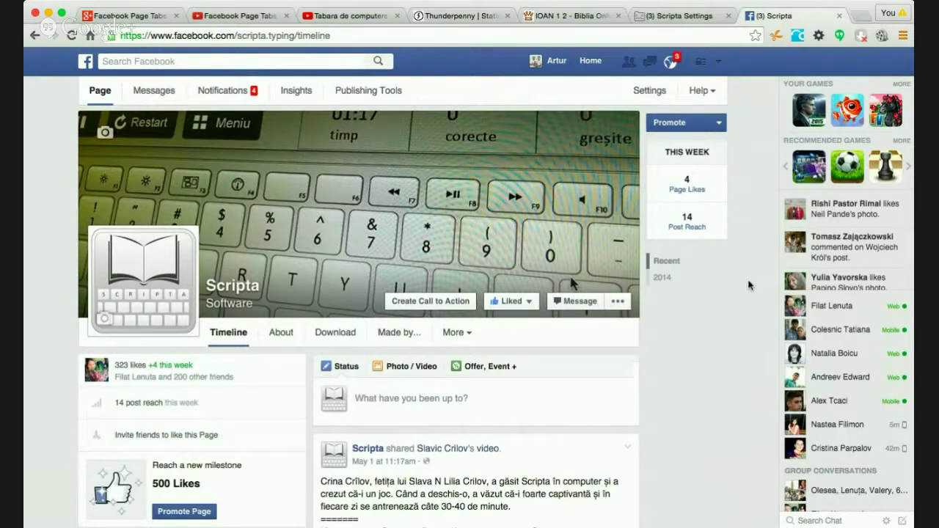
- In Thunderpenny, exit Preview and close the current tab editor
click(590, 61)
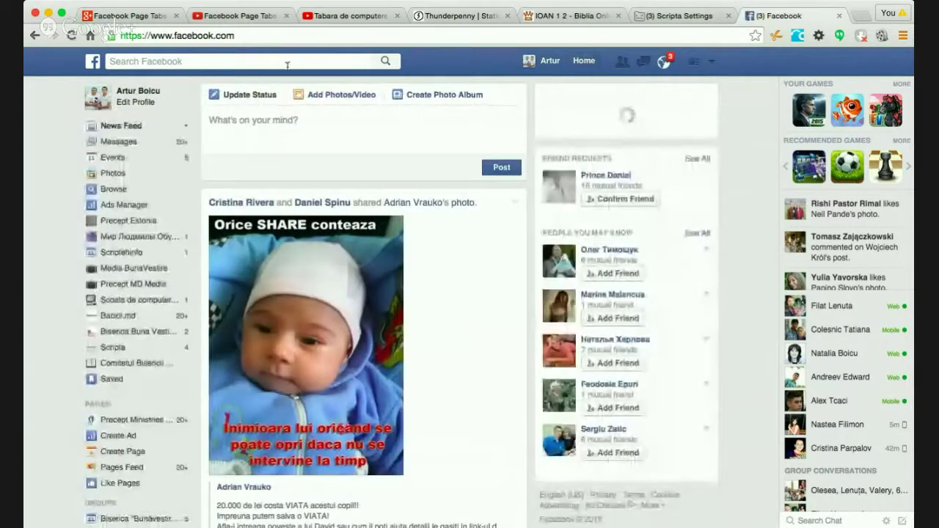
click(453, 17)
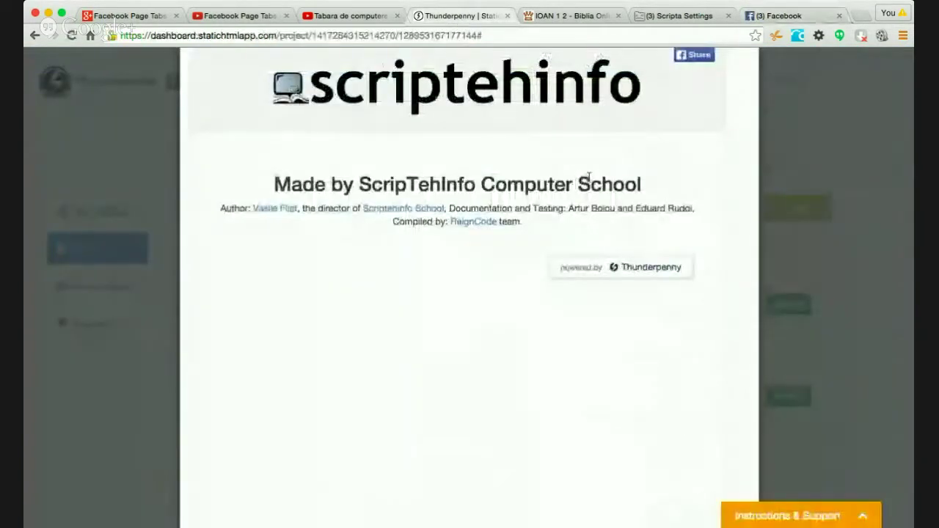
click(220, 150)
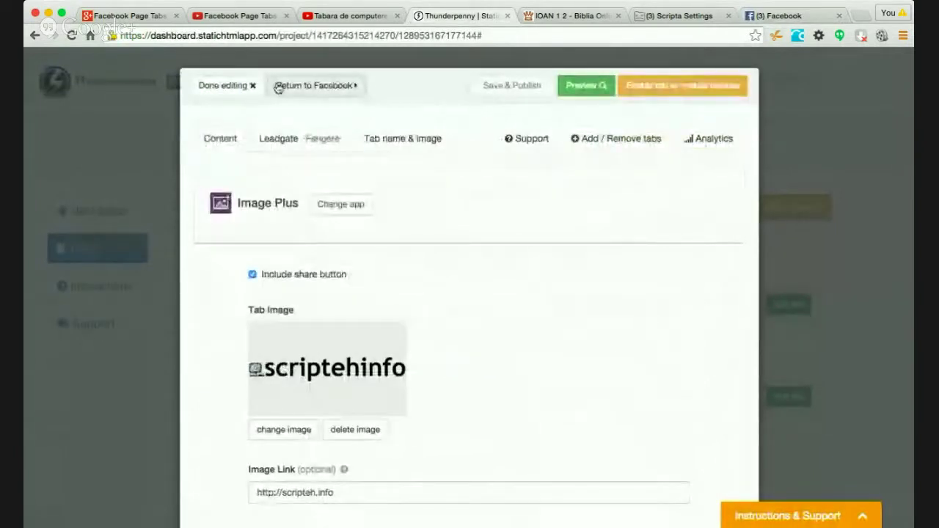
click(223, 85)
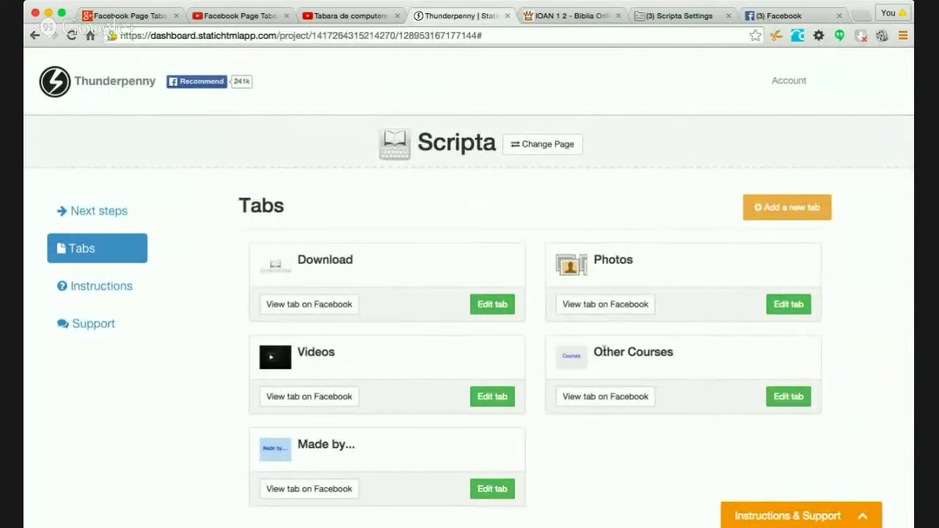
- Open and close the Other Courses tab editor, then go back to Facebook
click(786, 397)
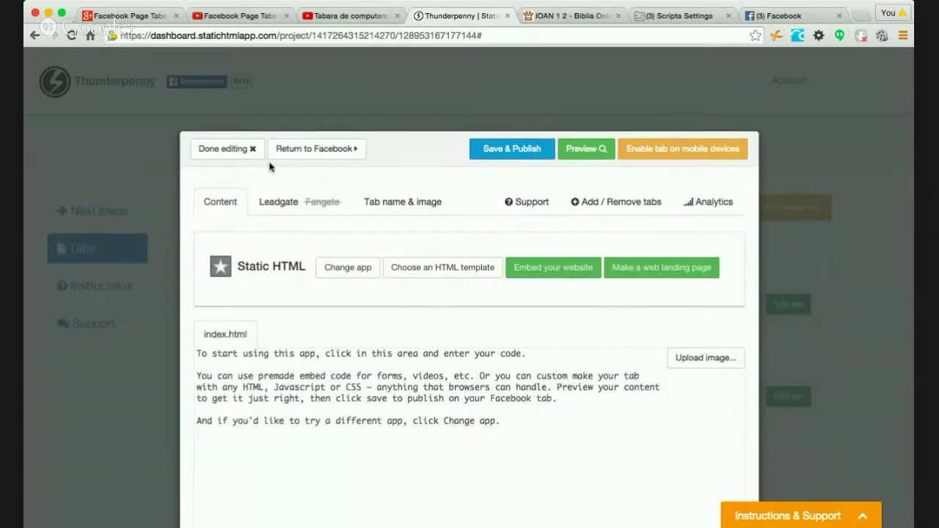
click(230, 150)
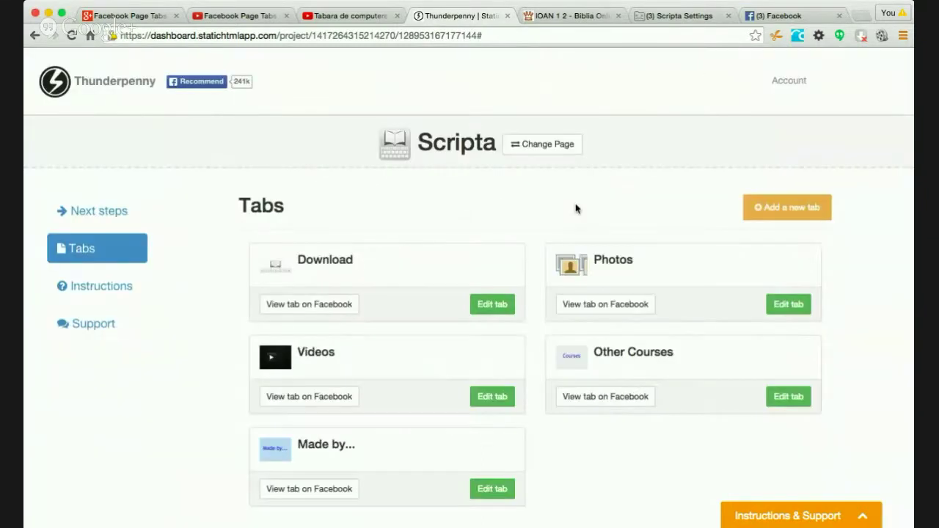
click(750, 22)
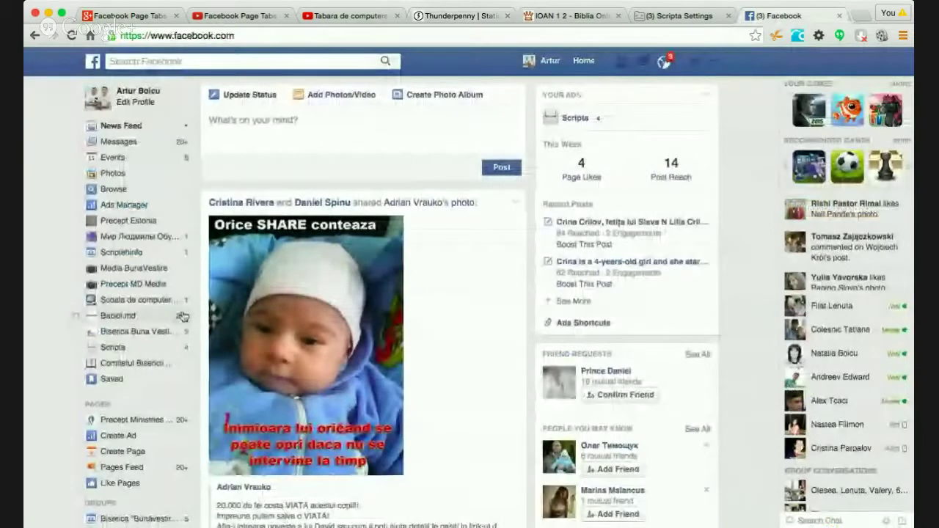
- Open the Scripta page's tab order dialog and try moving Other Courses
click(114, 347)
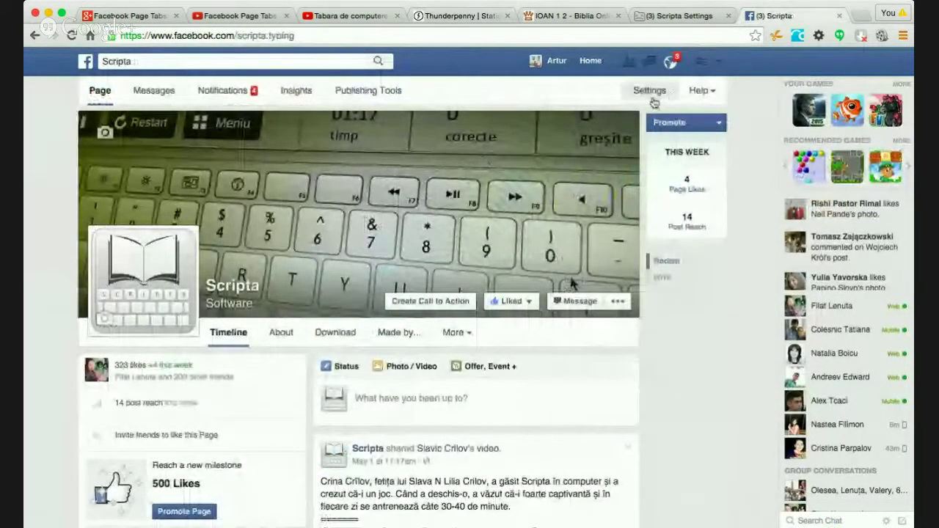
click(470, 335)
click(468, 429)
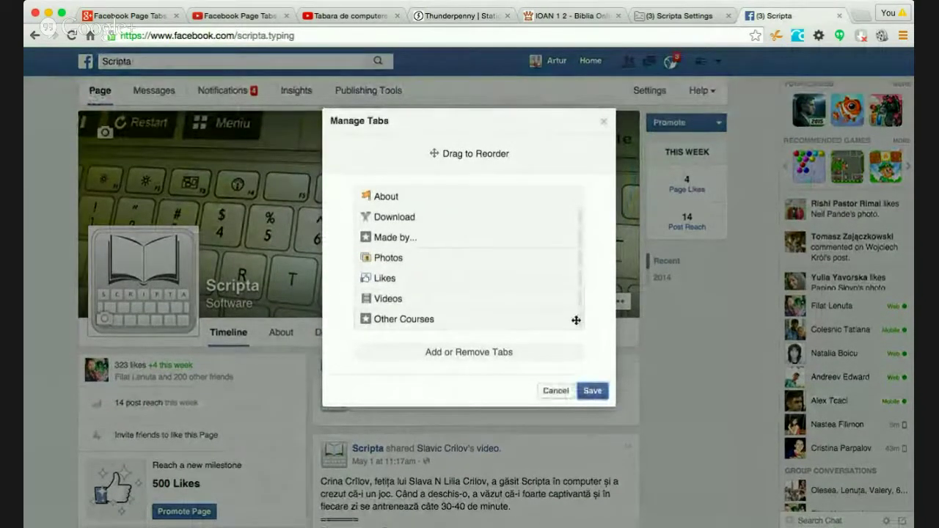
drag(576, 320, 520, 359)
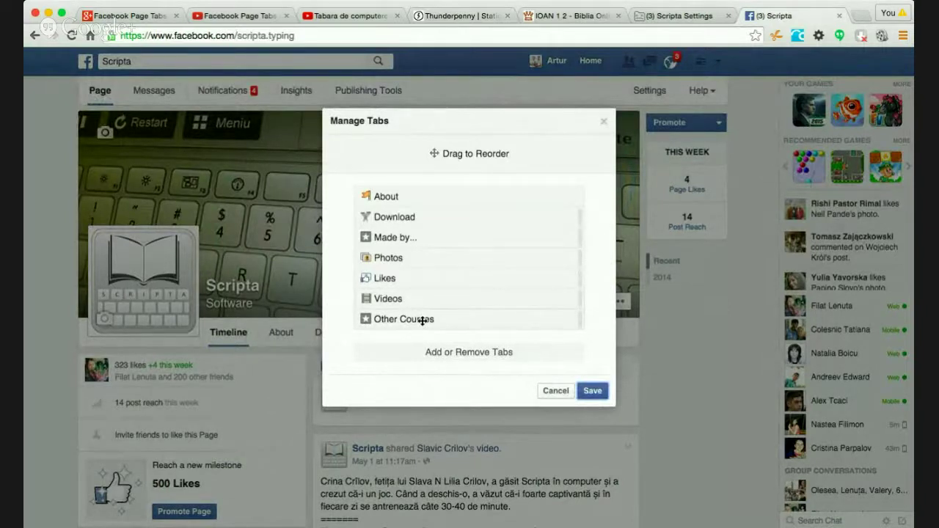
drag(422, 321, 445, 352)
- Remove the Static HTML: iframe tabs app's tab from the page and return Home
click(449, 358)
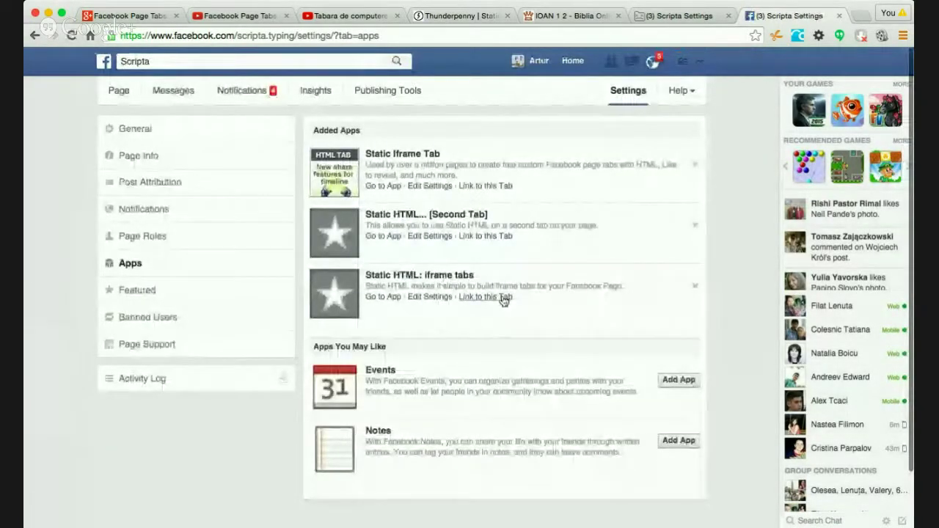
click(438, 296)
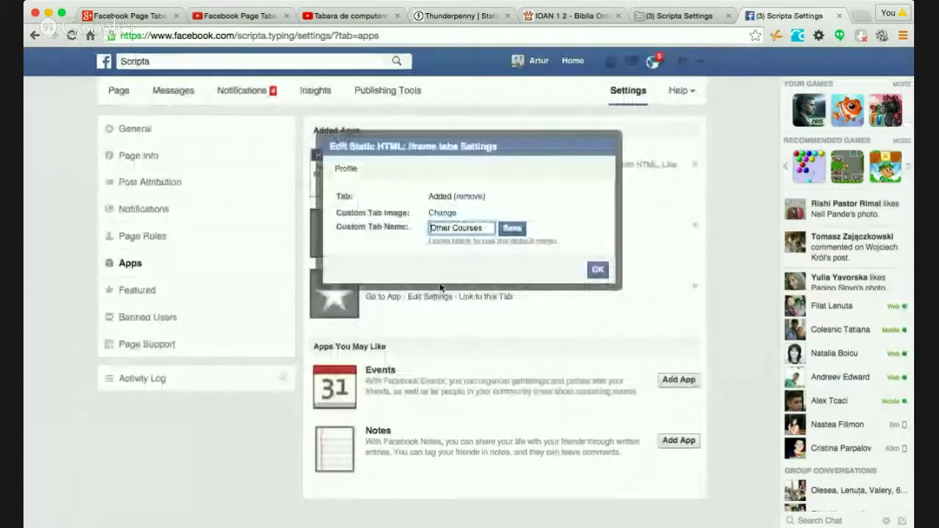
click(471, 196)
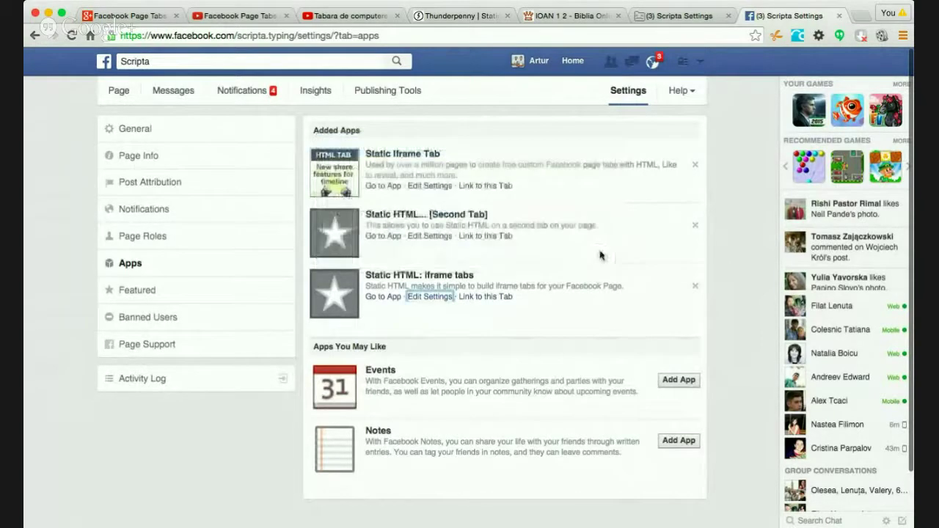
click(572, 61)
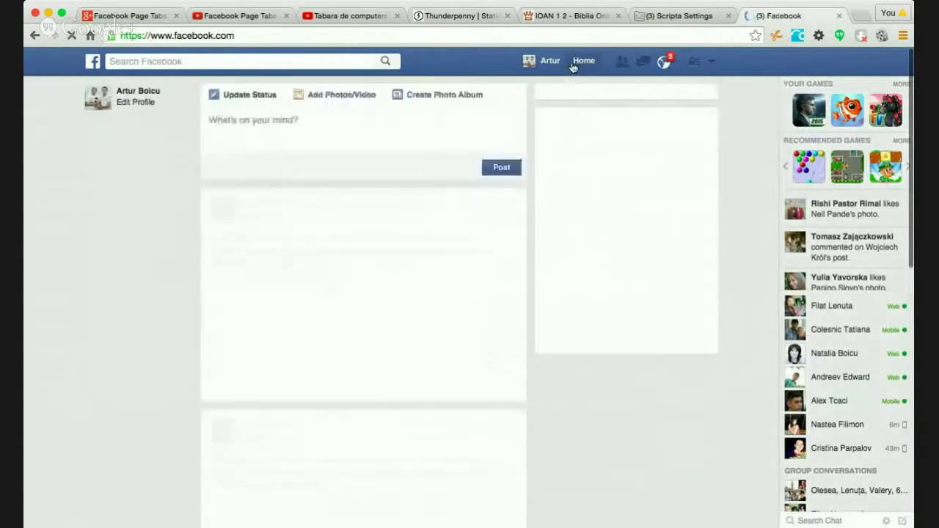
- In Thunderpenny's Tabs list, add a new tab named Other Courses, then switch to Facebook
click(461, 15)
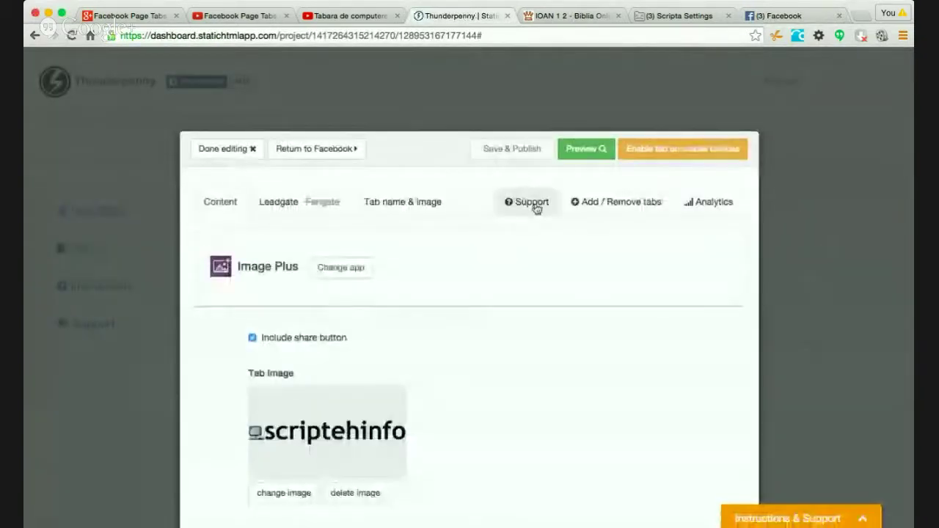
click(249, 149)
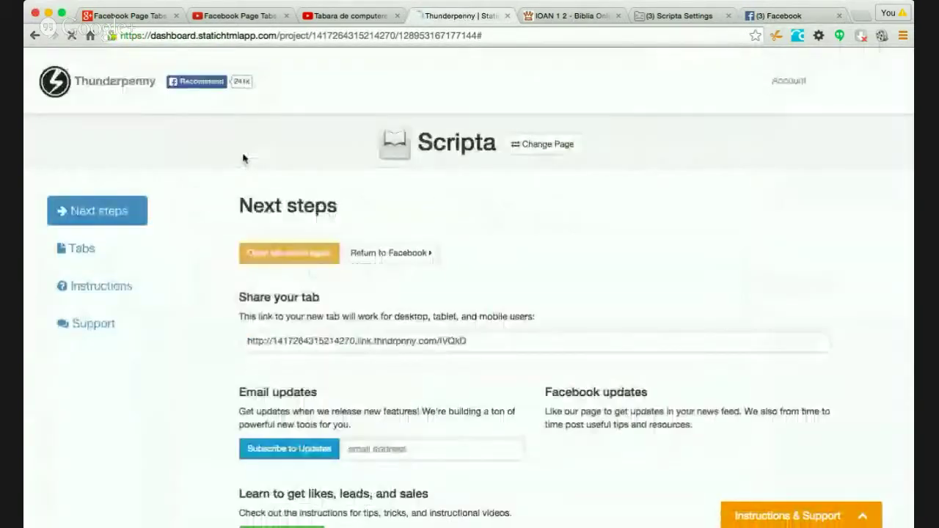
scroll(656, 296, down, 2)
click(77, 184)
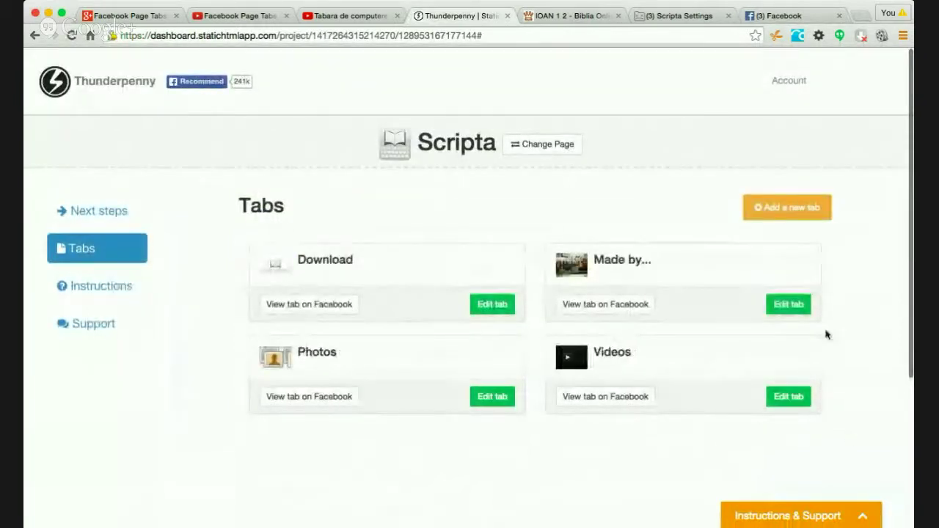
click(776, 208)
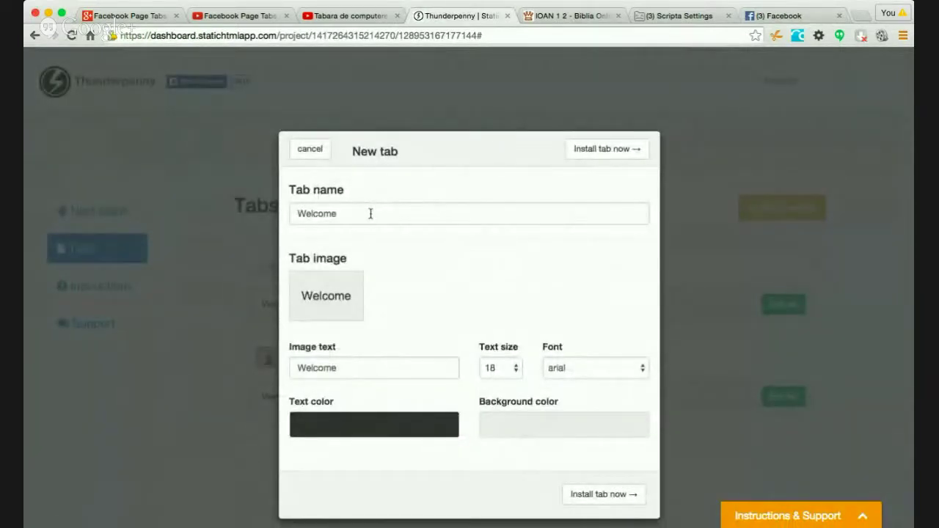
click(371, 213)
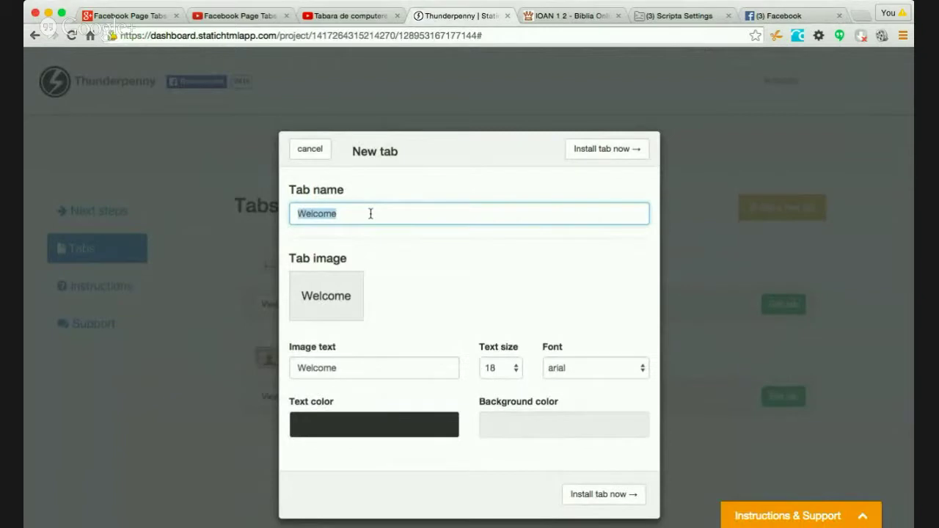
text(Other Courses)
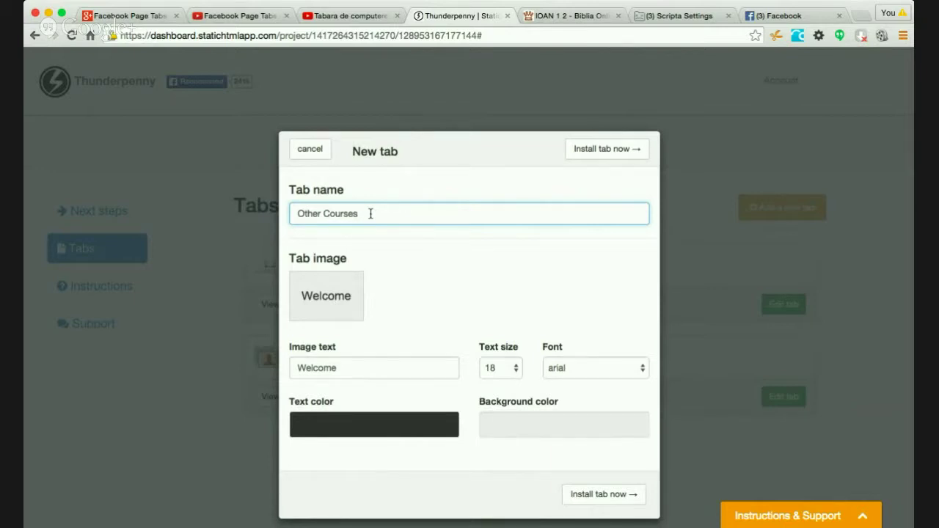
click(763, 16)
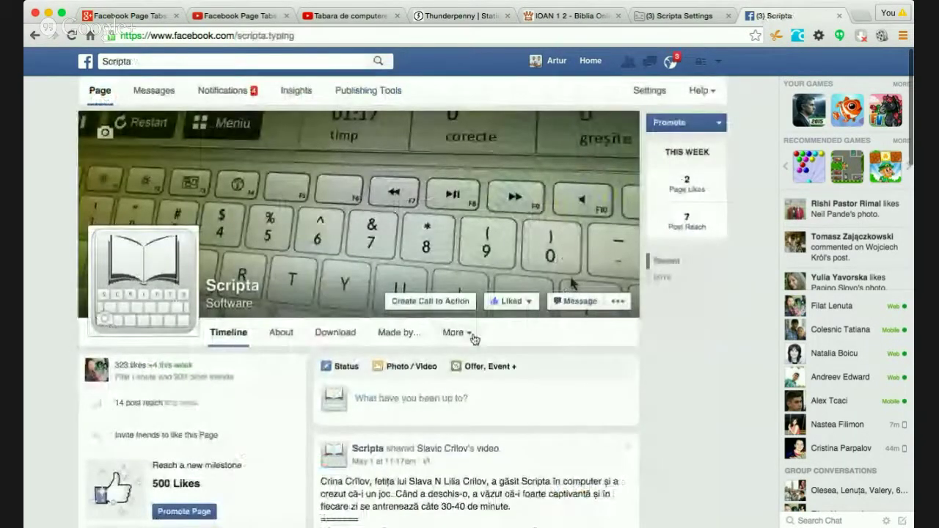
- Check the Scripta page's tab list, then close the crashed Scripta Settings browser tab
click(473, 337)
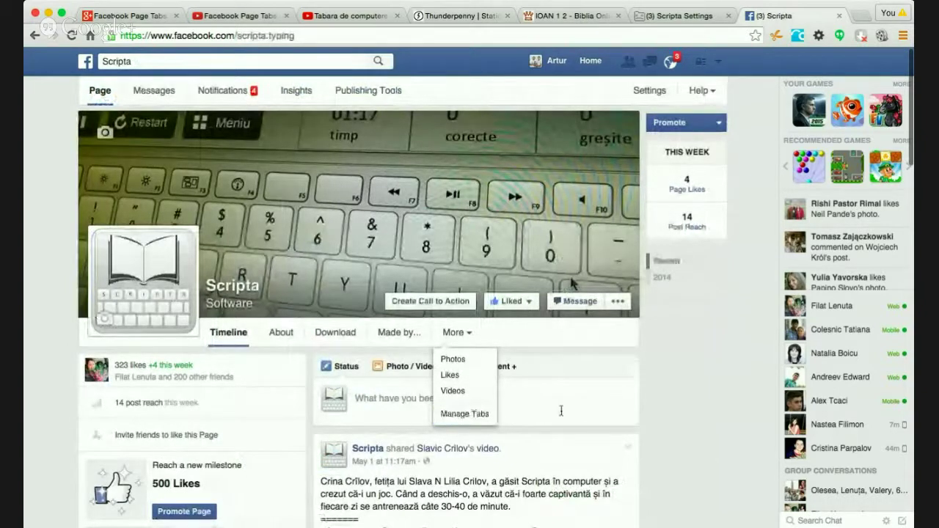
click(761, 211)
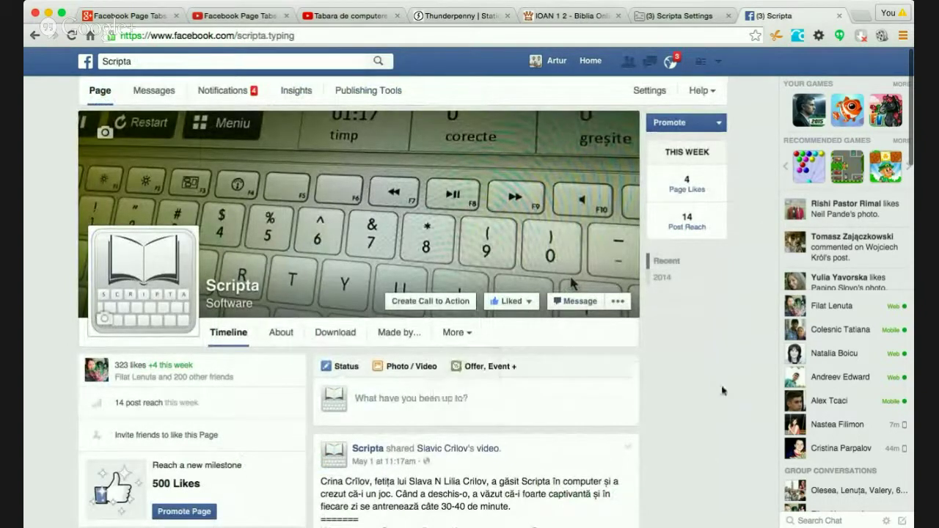
scroll(722, 391, down, 3)
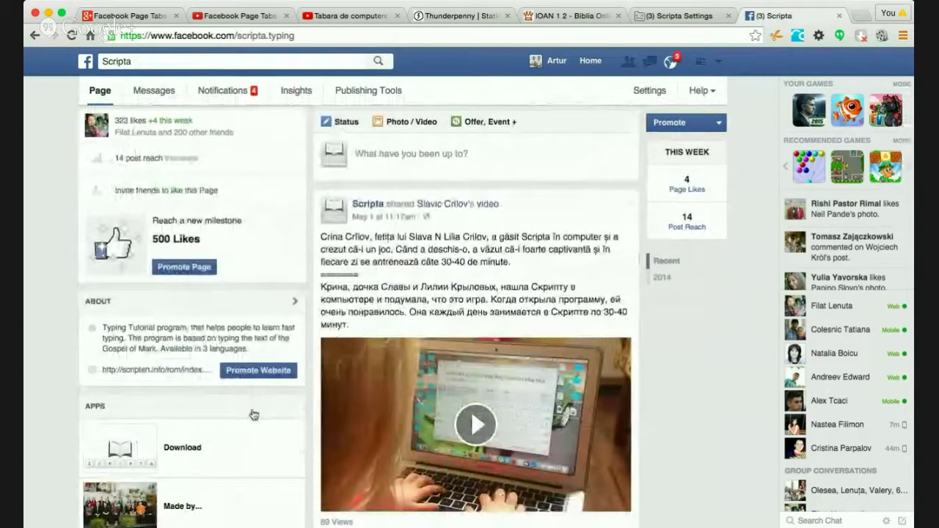
click(668, 16)
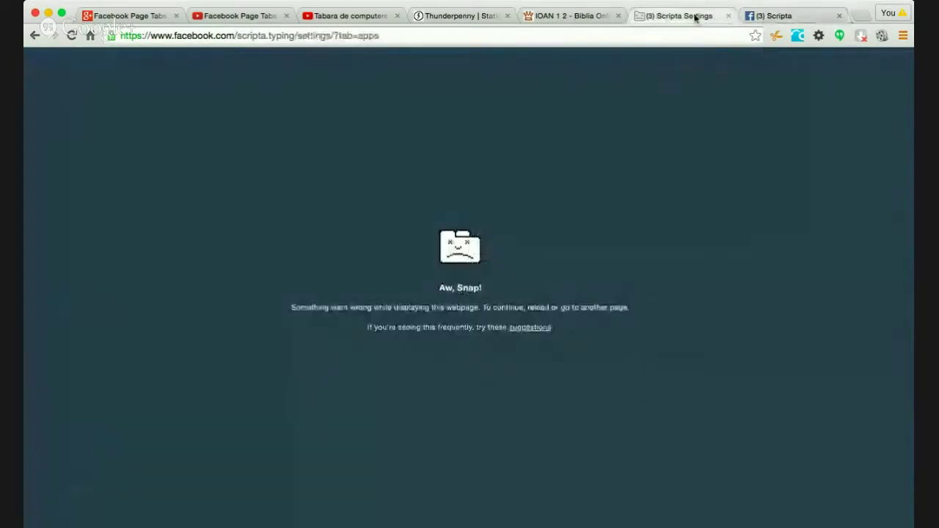
click(728, 15)
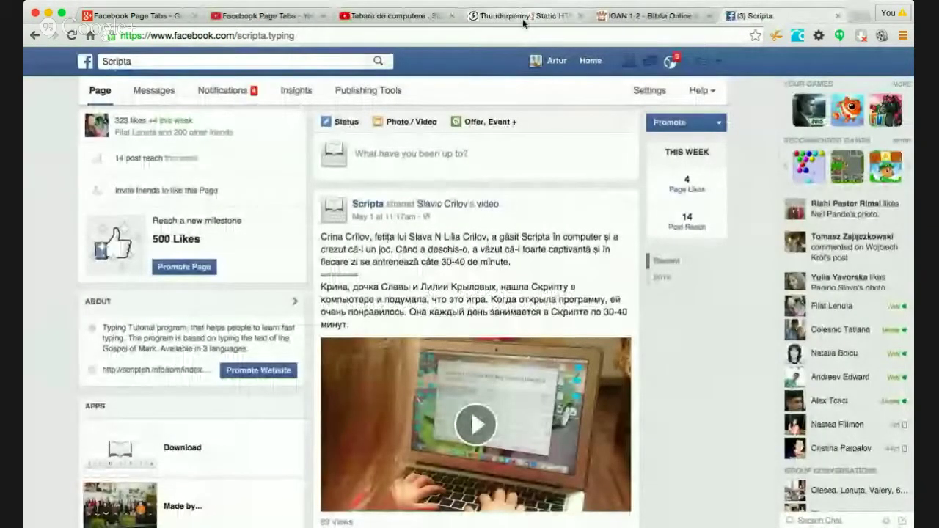
- Change the new tab's image text to 'Courses'
click(522, 15)
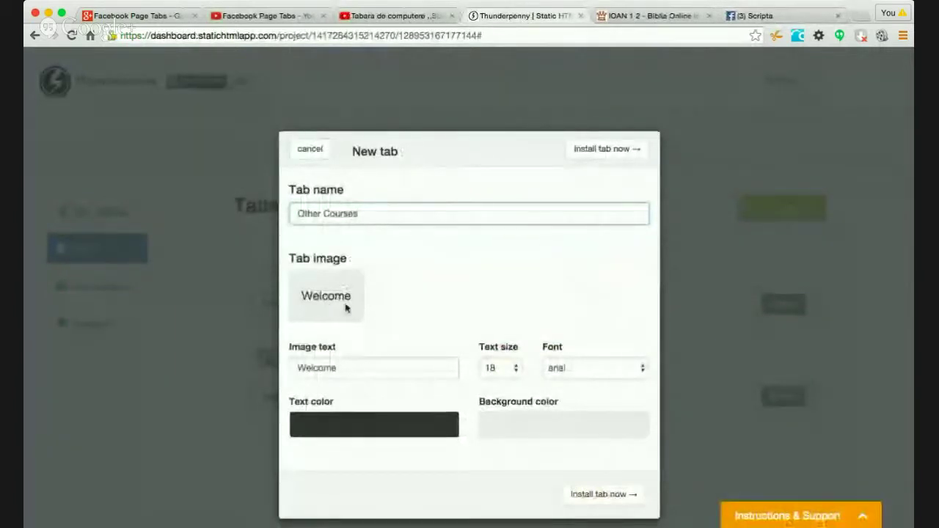
double_click(345, 375)
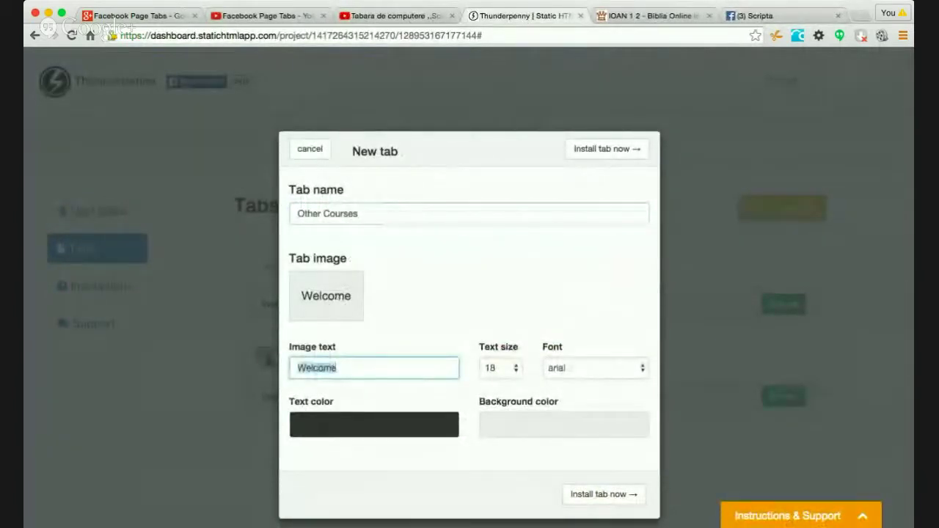
text(Cou)
key(BackSpace)
key(BackSpace)
key(BackSpace)
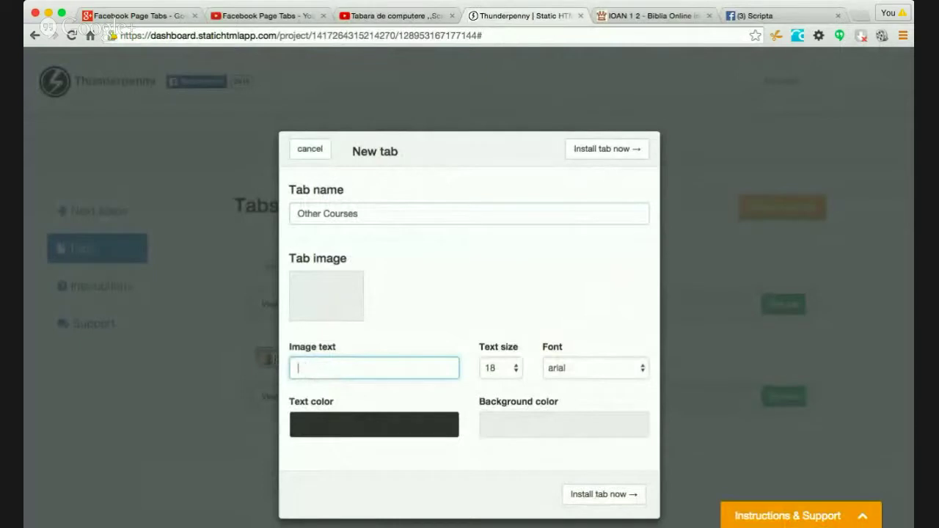
text(Other Courses)
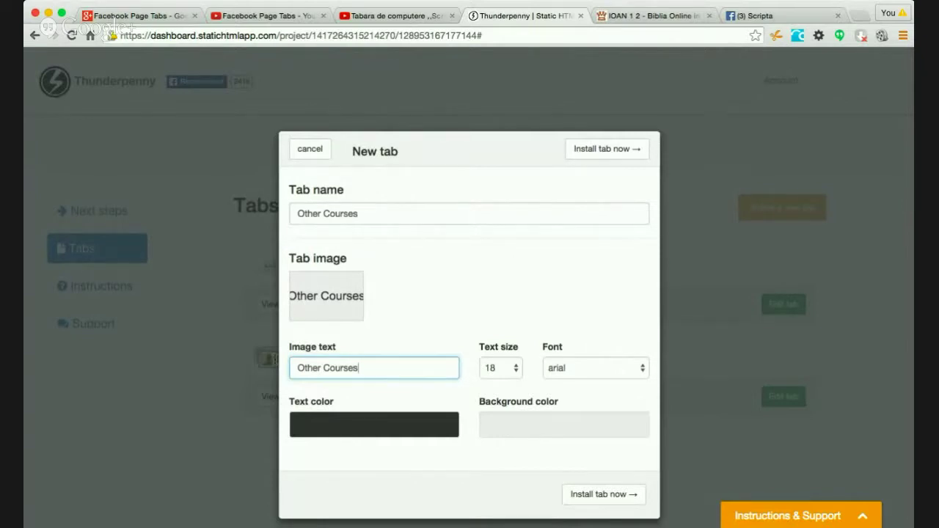
key(BackSpace)
key(BackSpace)
key(BackSpace)
key(BackSpace)
key(BackSpace)
key(BackSpace)
key(BackSpace)
key(BackSpace)
key(BackSpace)
key(BackSpace)
key(BackSpace)
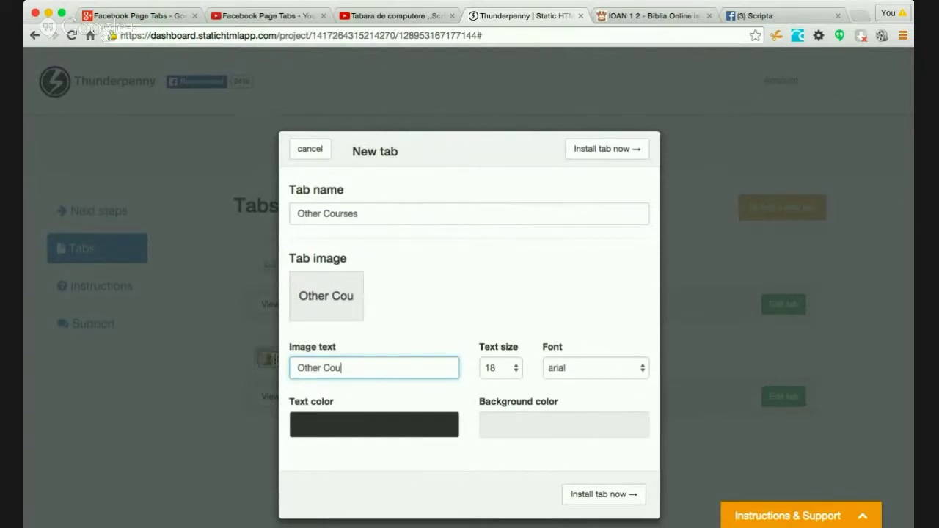
key(BackSpace)
key(BackSpace)
text(Courses)
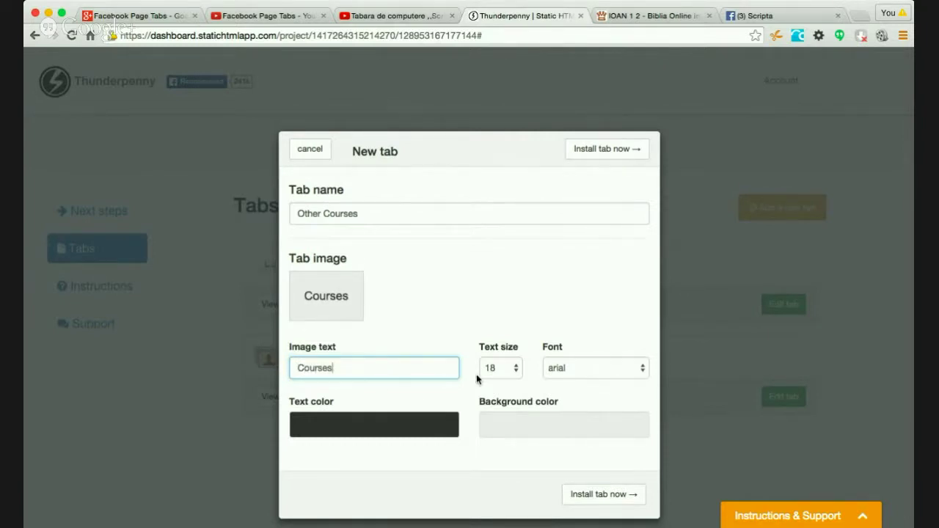
- Set the caption font to trebuchet ms and install the tab
key(Tab)
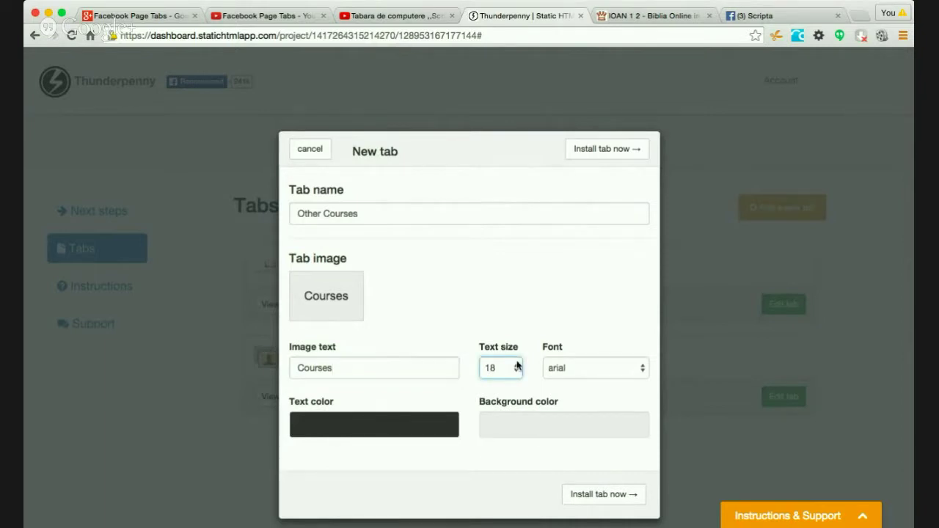
key(Tab)
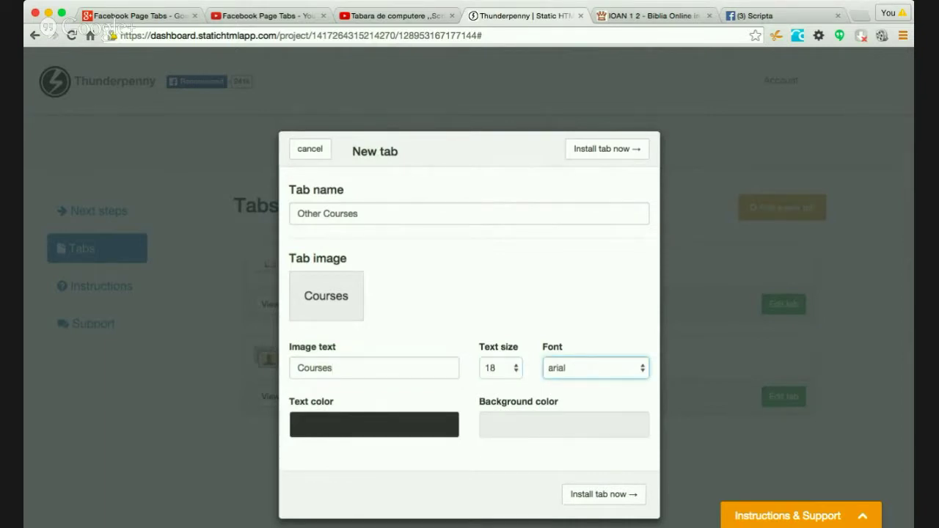
key(t)
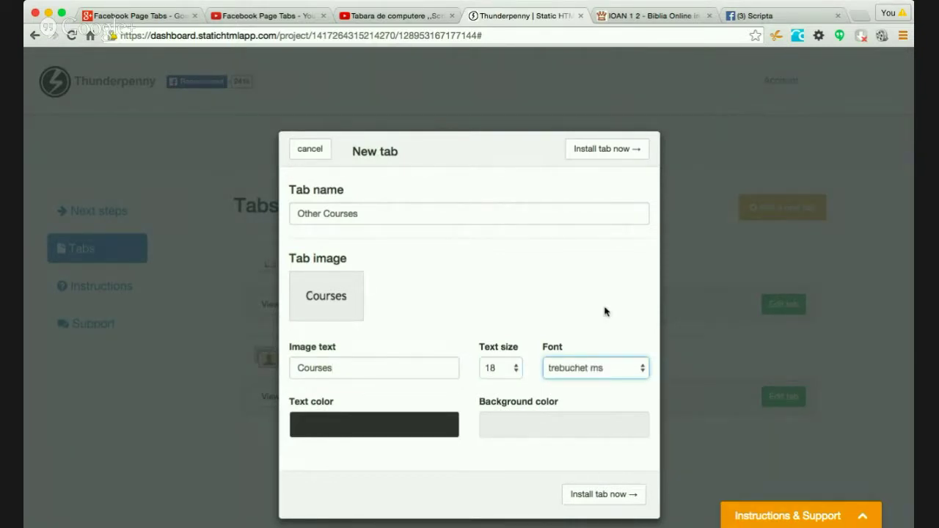
scroll(604, 314, down, 1)
click(583, 485)
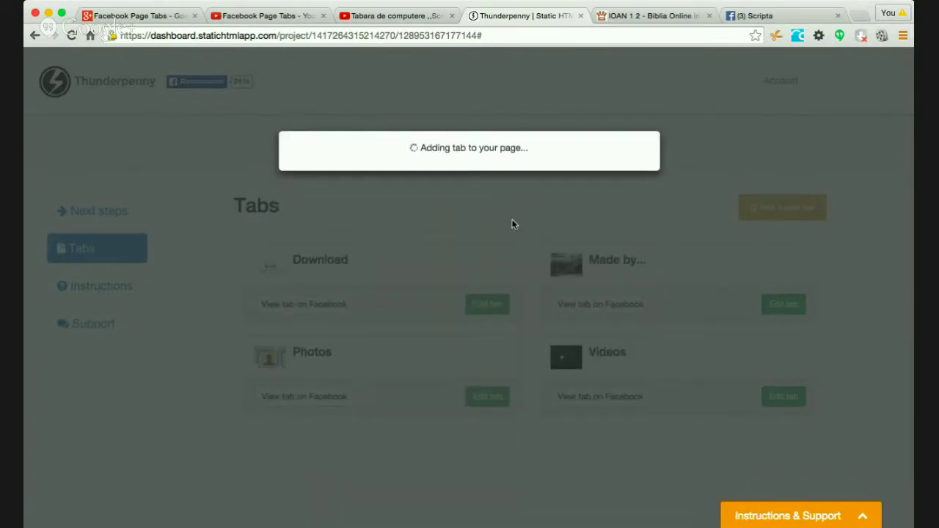
- Go to the newly added Other Courses tab on the Scripta page
click(474, 194)
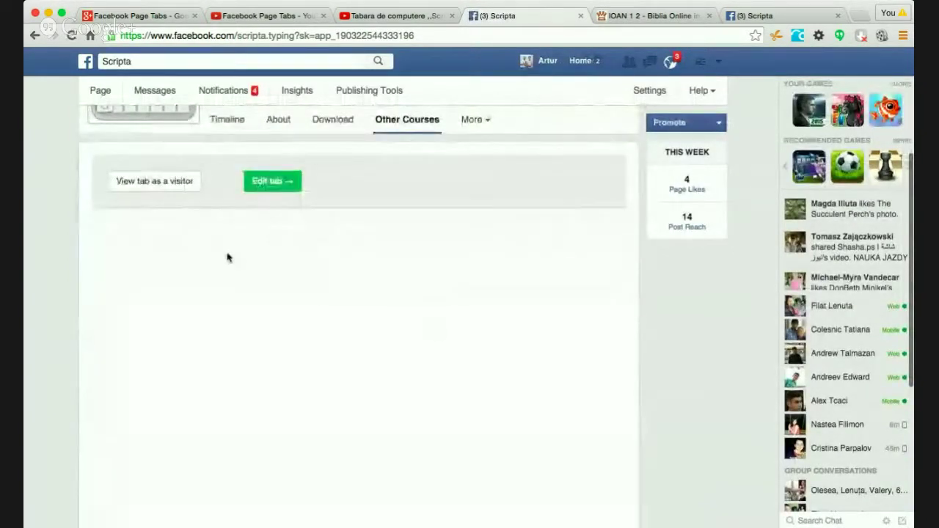
- Open Other Courses for editing and browse the available apps and HTML templates
click(278, 182)
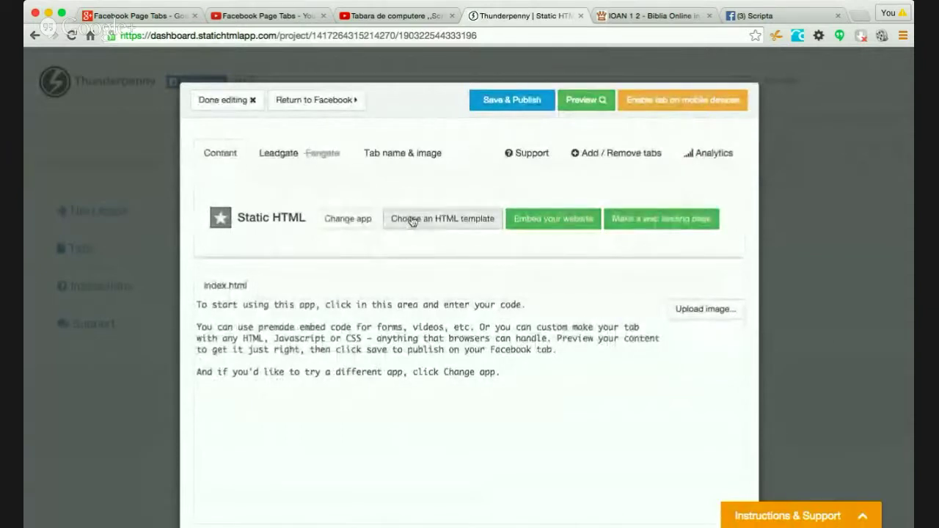
click(348, 224)
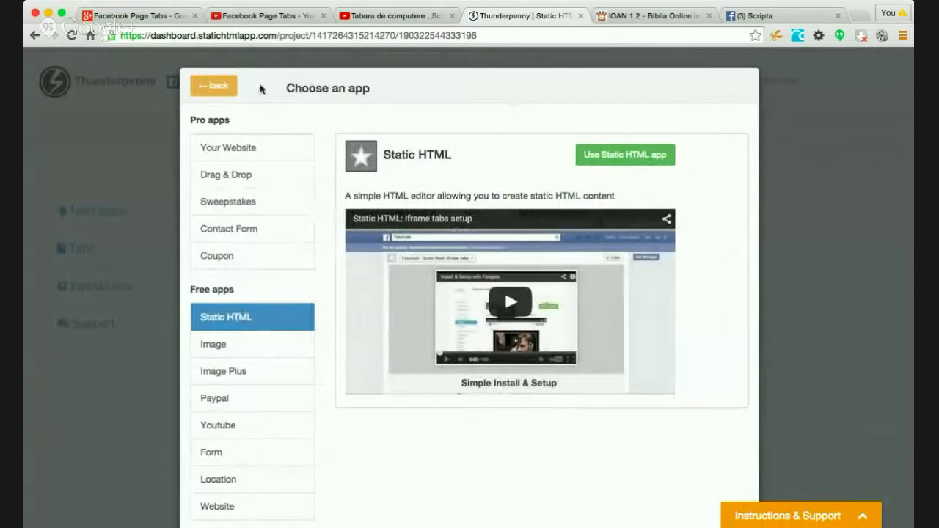
click(221, 87)
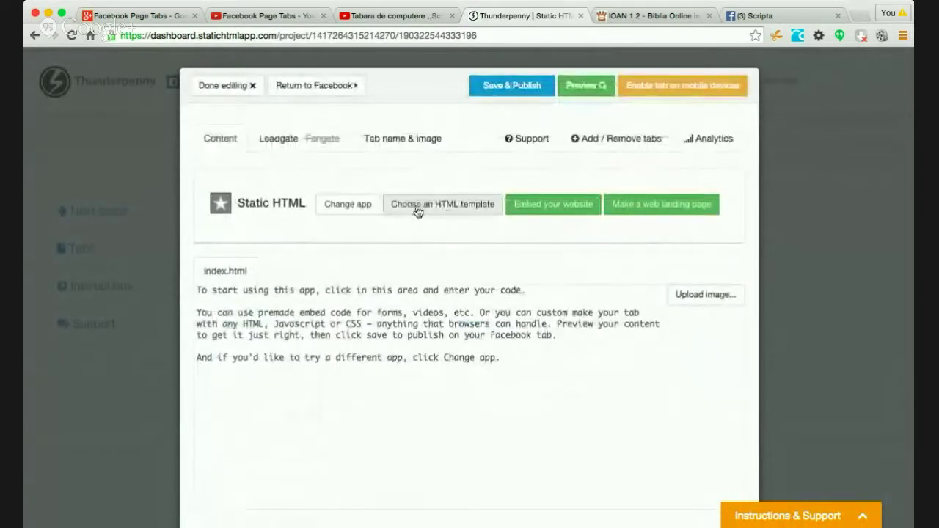
click(417, 210)
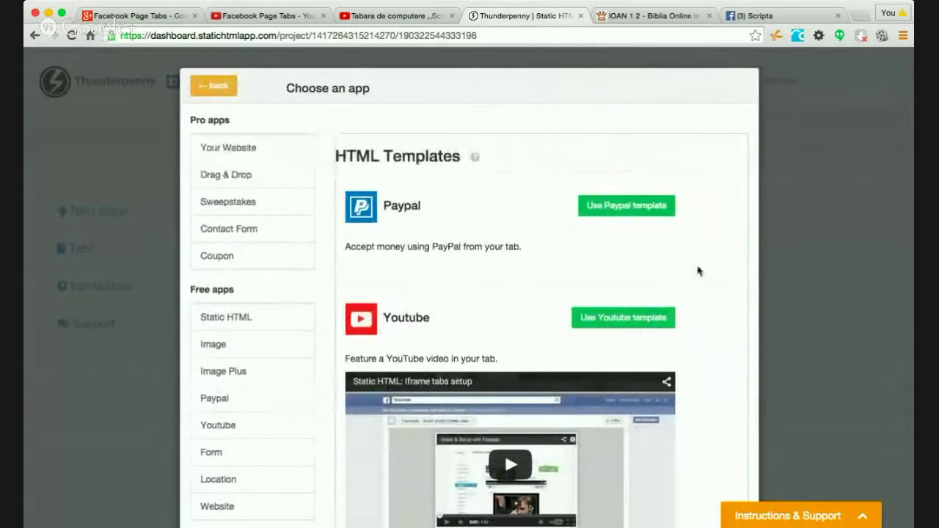
scroll(698, 271, down, 3)
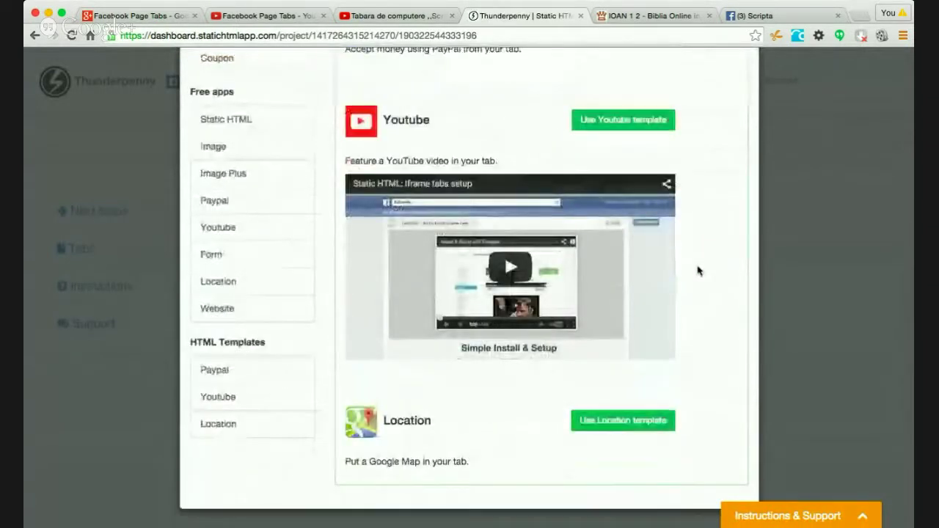
scroll(699, 272, up, 4)
- Compare the Drag & Drop, Contact Form and Coupon apps, then use Drag & Drop
click(243, 232)
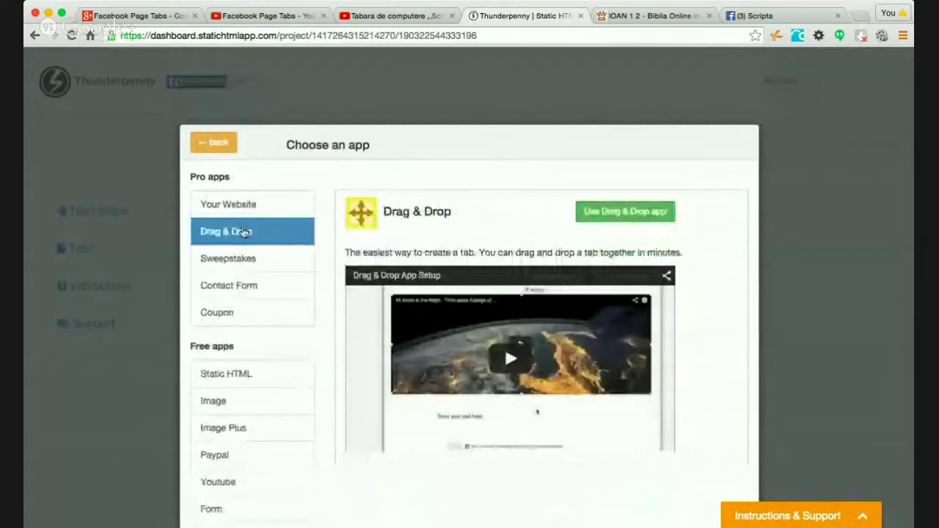
scroll(729, 311, down, 3)
scroll(730, 311, up, 2)
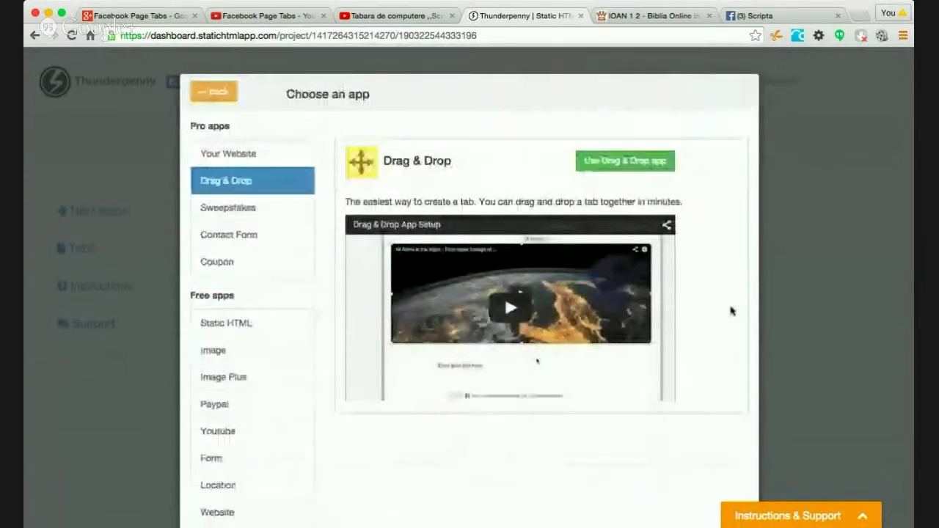
scroll(730, 311, up, 1)
click(241, 293)
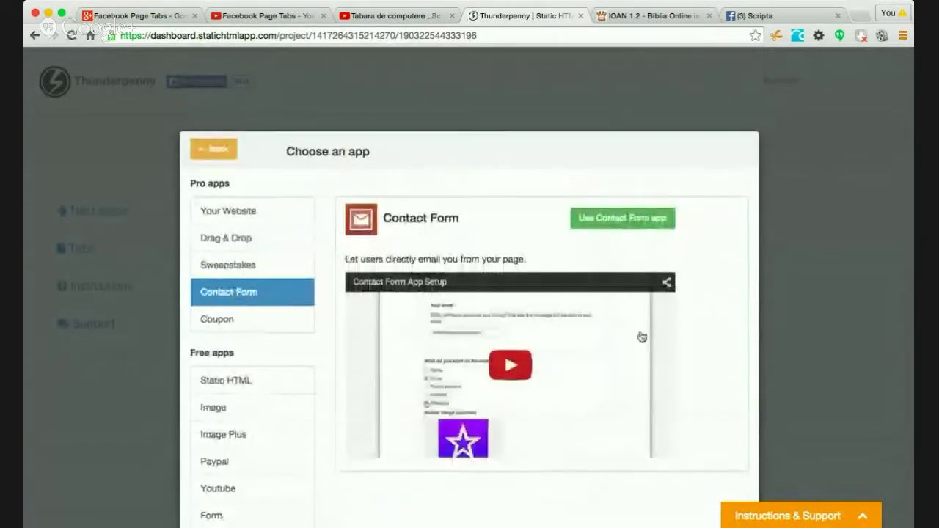
scroll(708, 300, down, 2)
scroll(708, 300, up, 2)
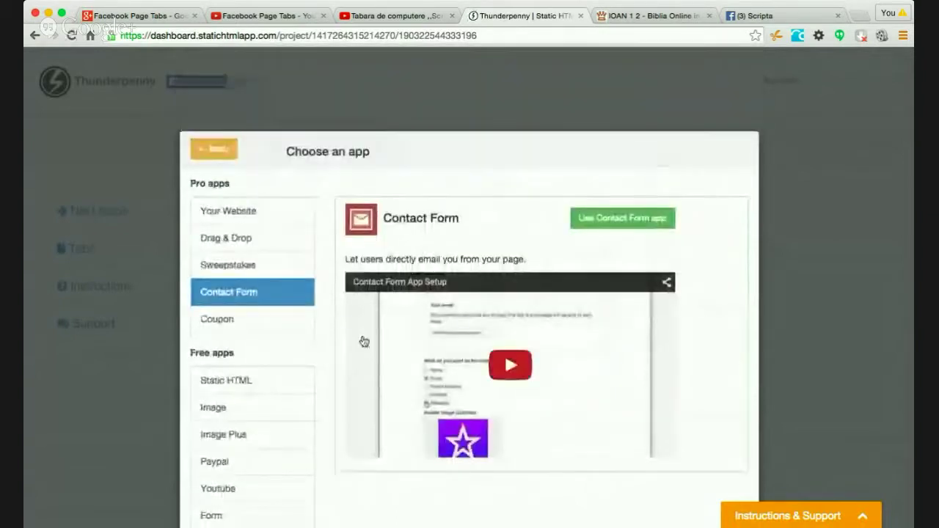
click(229, 321)
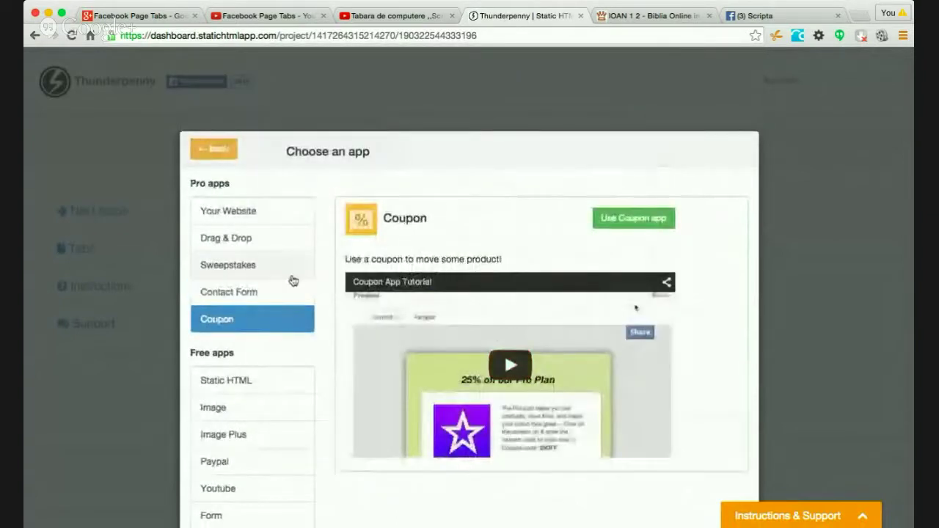
click(227, 239)
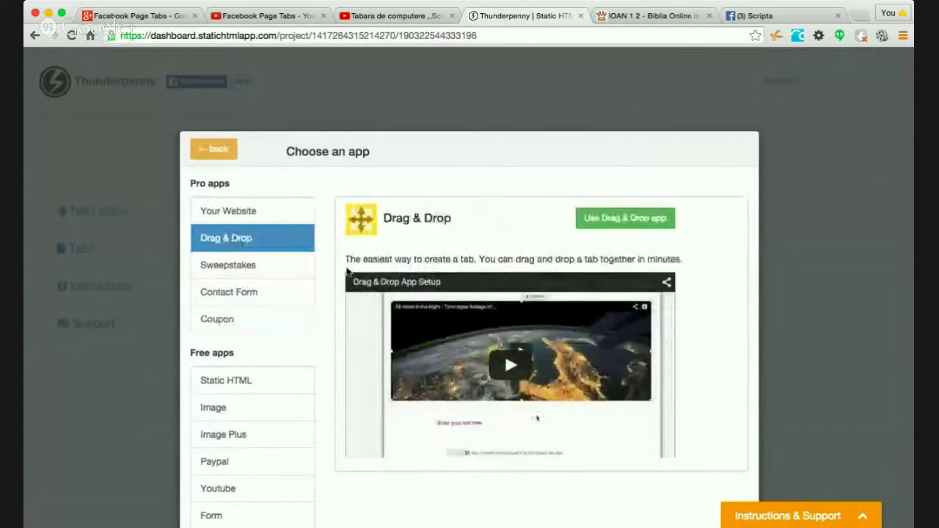
click(613, 219)
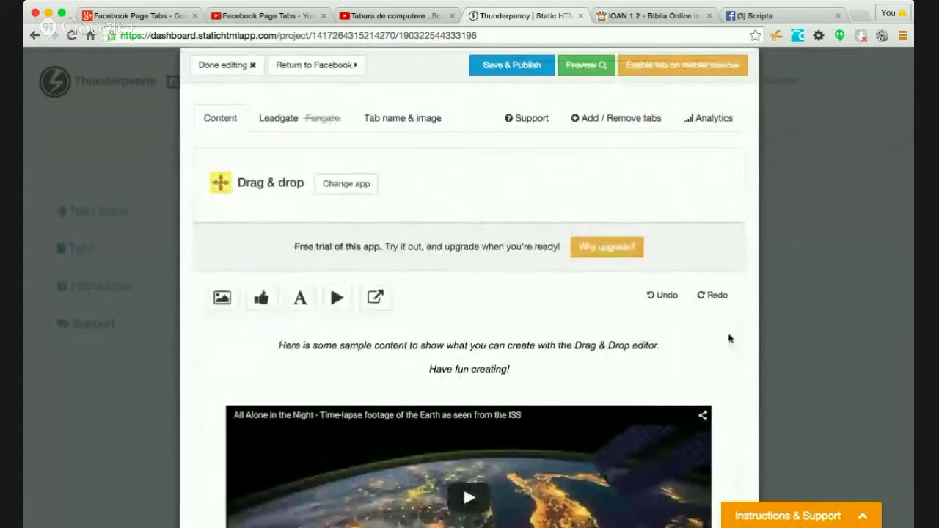
scroll(729, 337, down, 5)
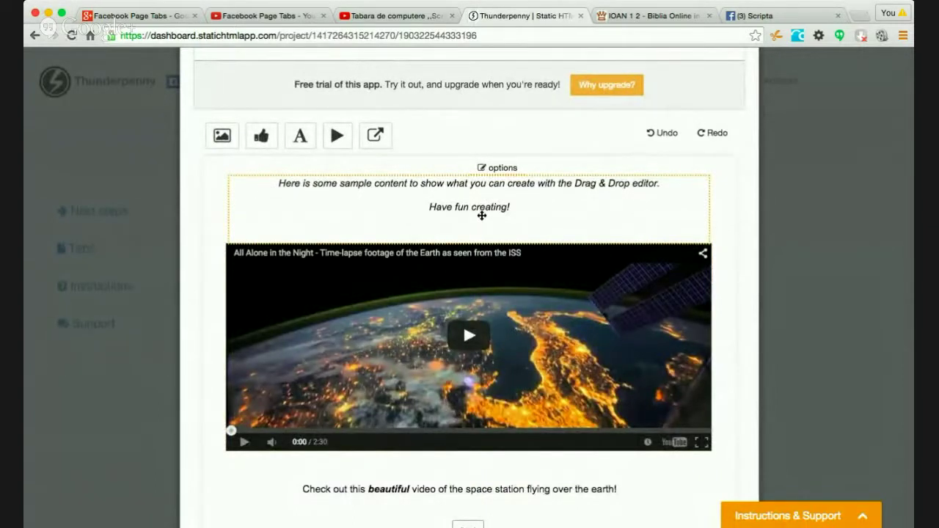
scroll(482, 215, down, 3)
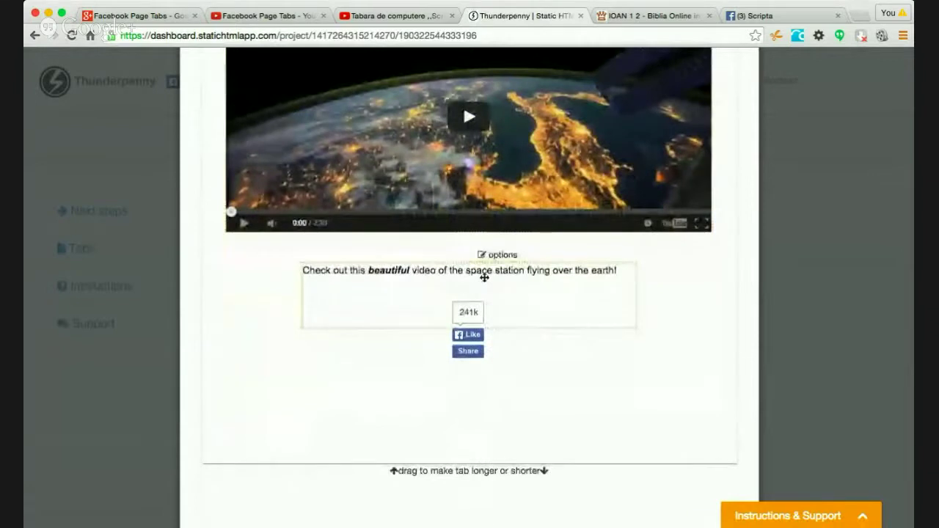
scroll(582, 299, up, 4)
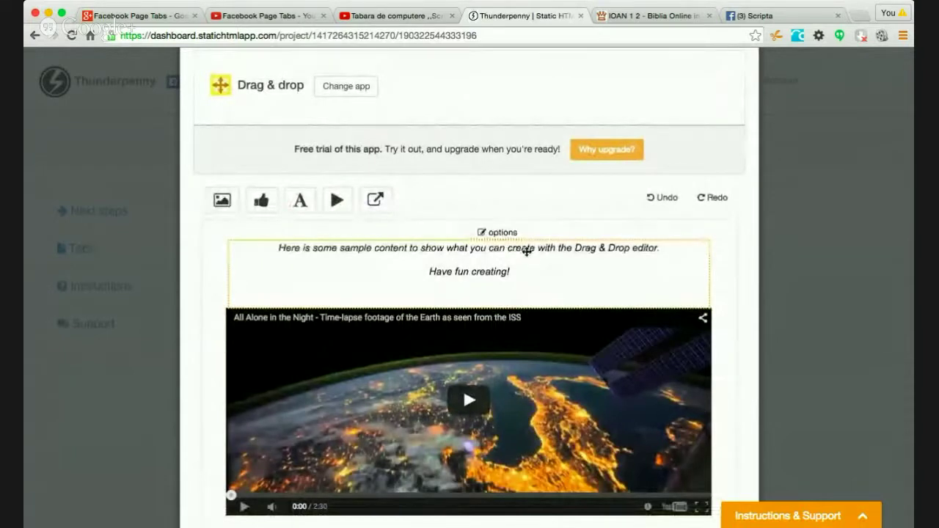
scroll(654, 252, up, 1)
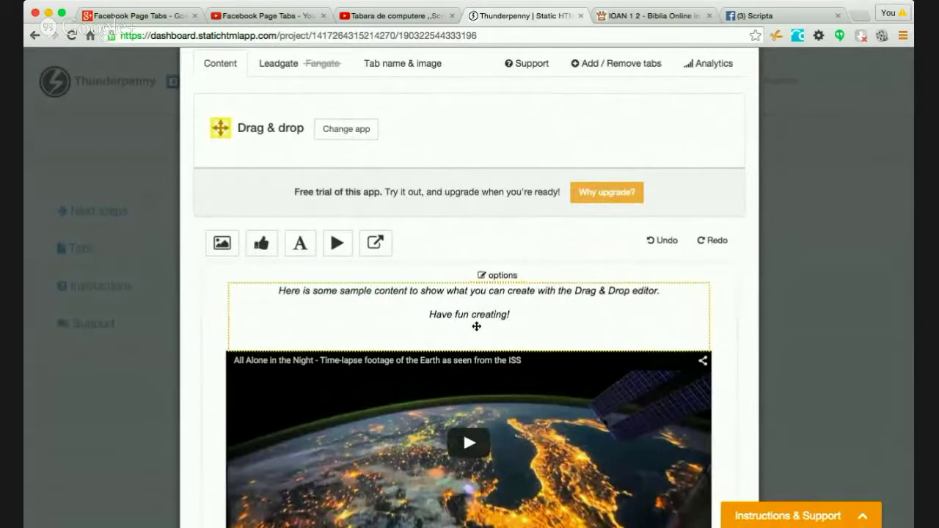
click(484, 275)
click(452, 311)
scroll(732, 321, down, 3)
click(480, 441)
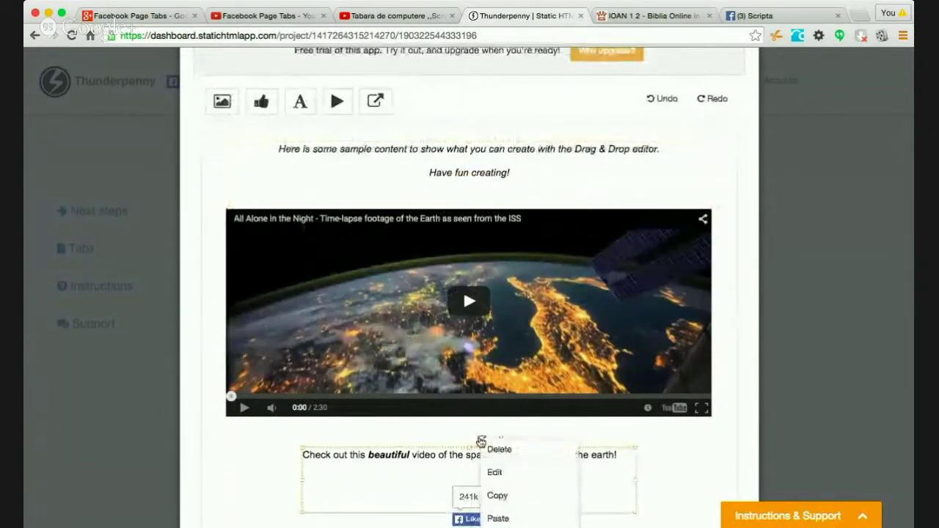
click(740, 296)
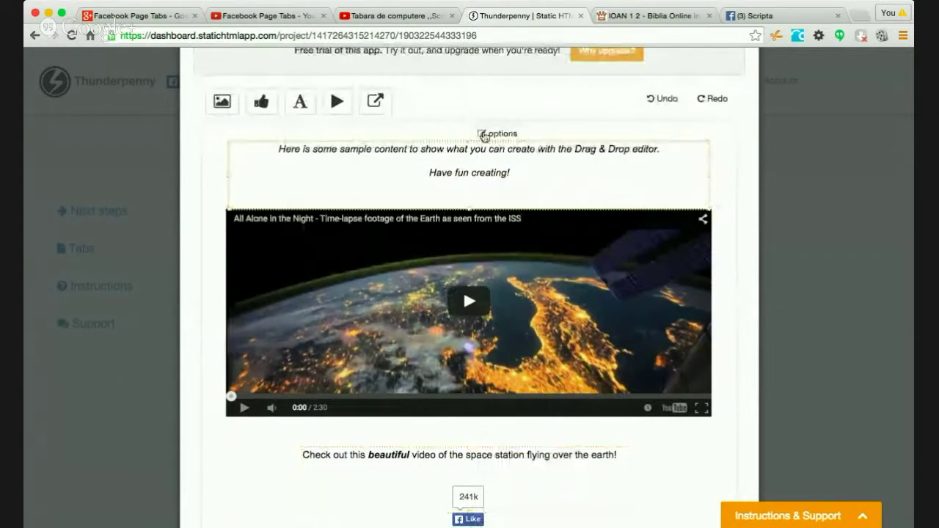
- Edit the top text block, typing 'at ScripTehInfo, can offer to you, according to your nee'
click(482, 134)
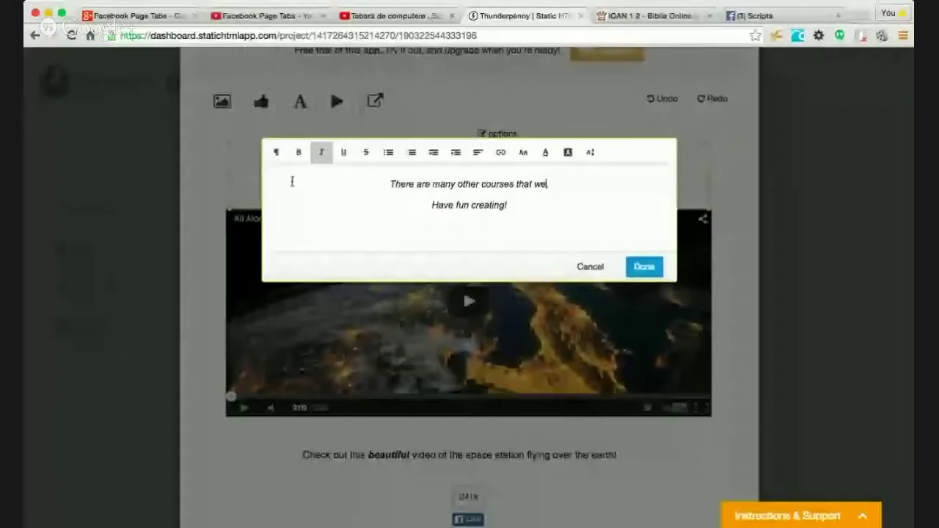
text(at ScripTehInfo)
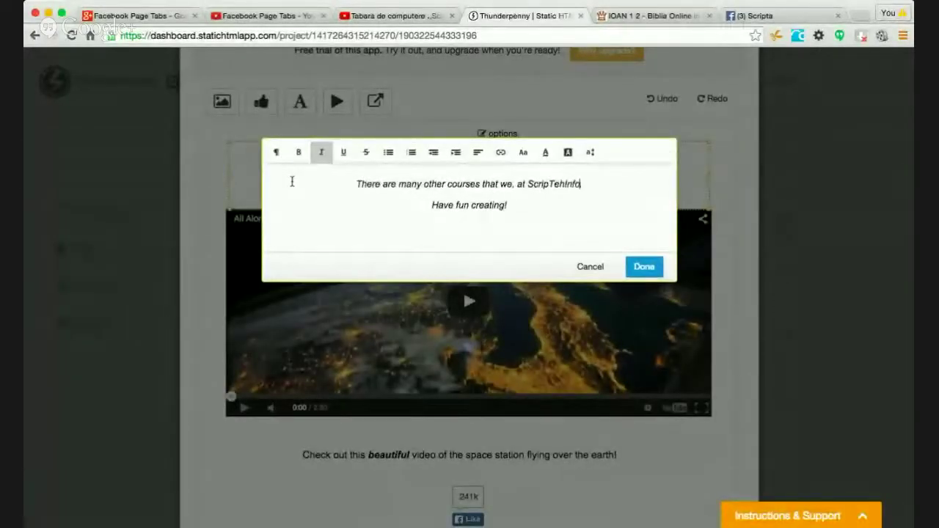
text(, ca.)
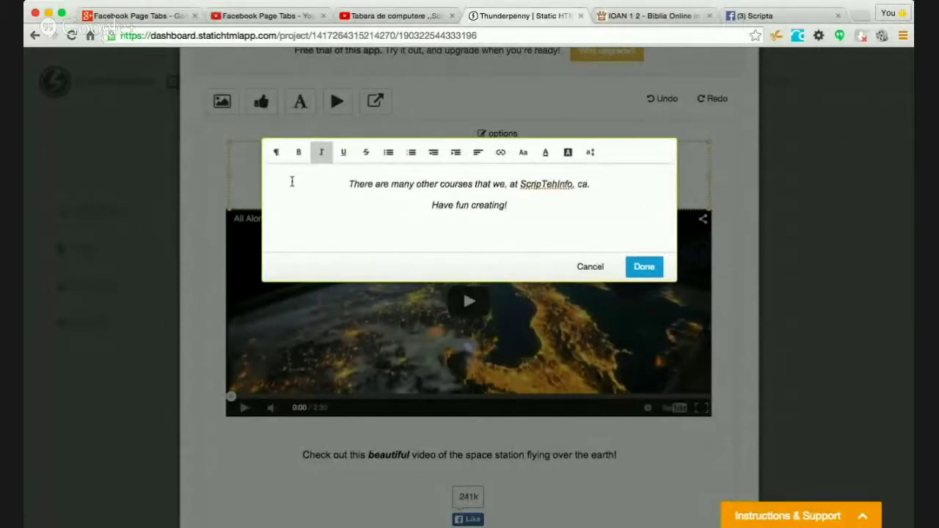
text(n )
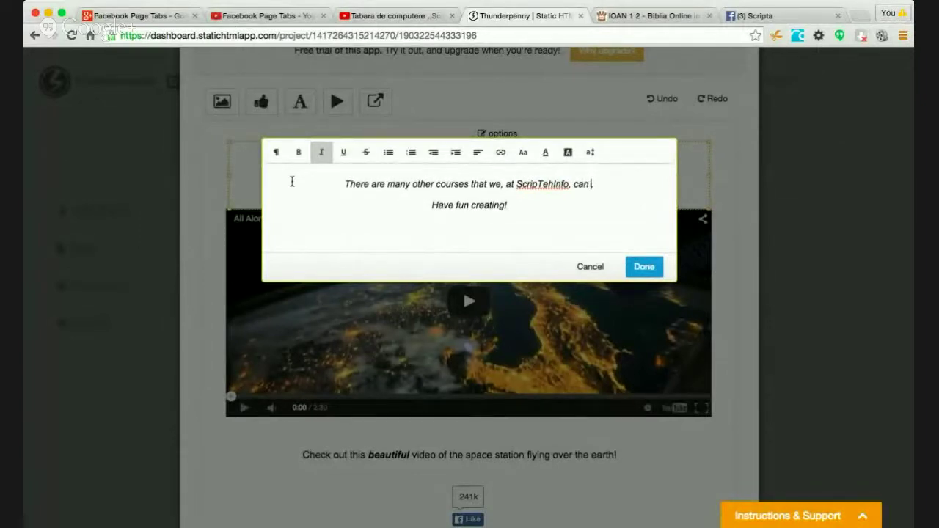
text(offer to )
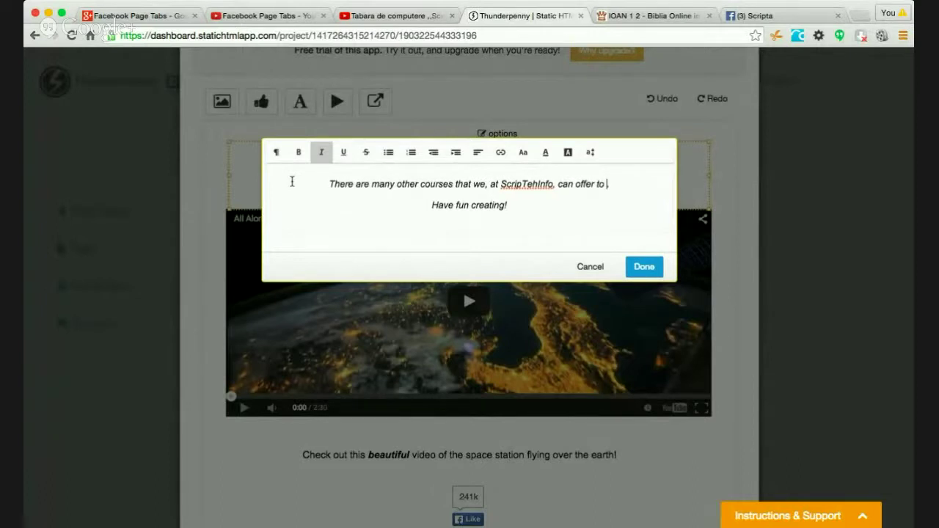
text(you, a)
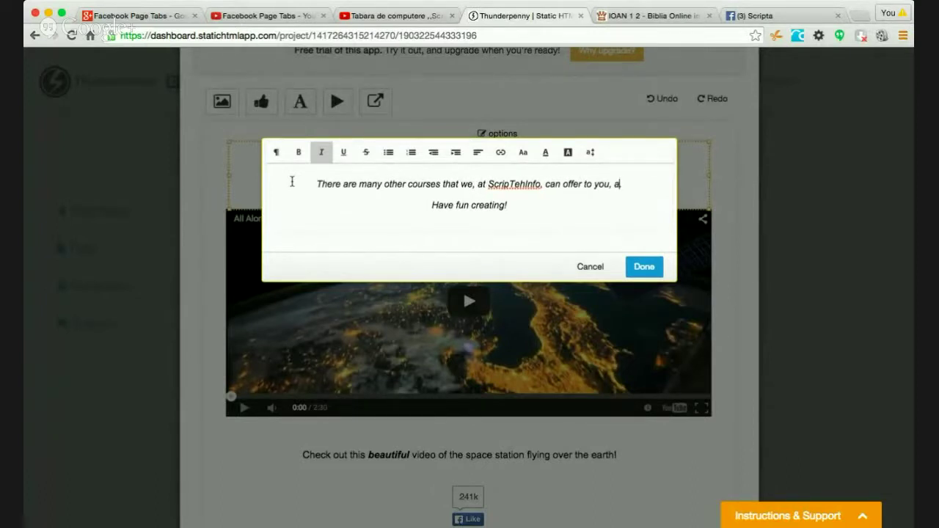
text(ccordin)
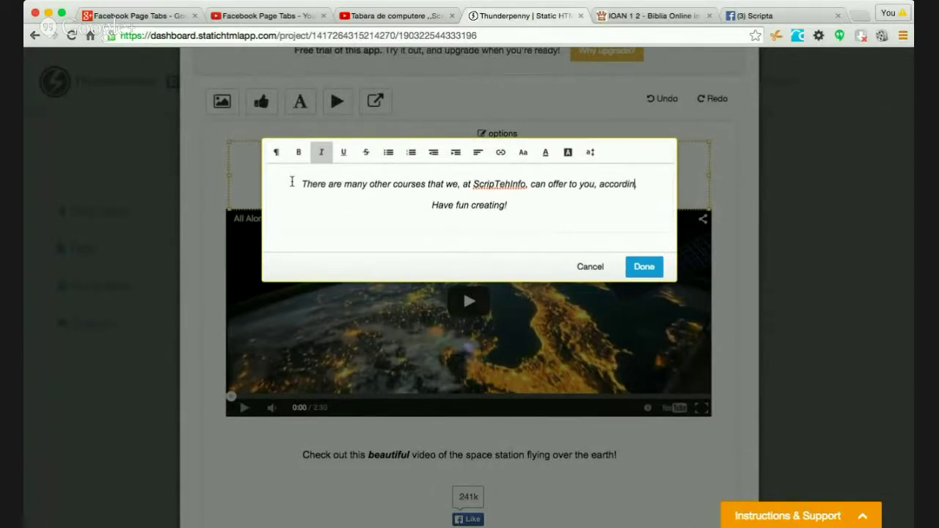
text(g to your needs.)
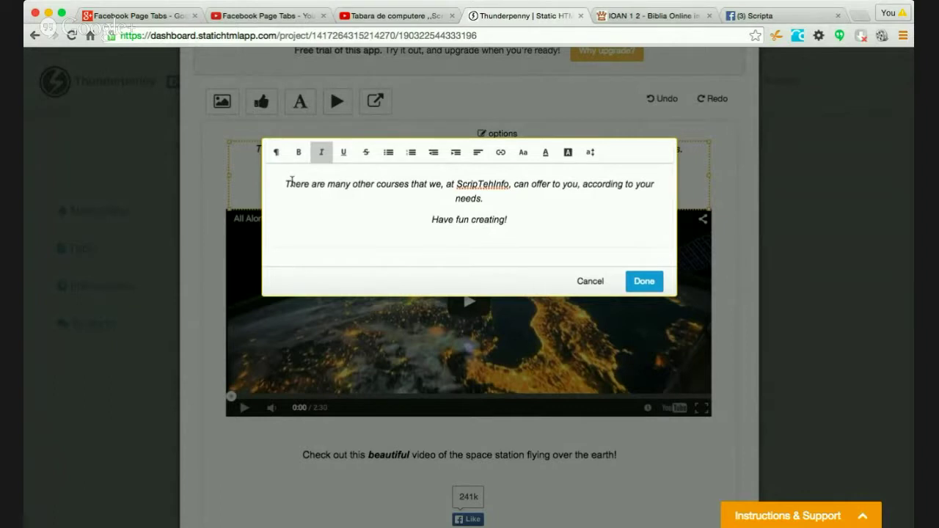
- Replace the placeholder line with the Russian sentence ending 'в соответсвии с Вашими нужнами!'
key(shift+Right)
key(shift+Right)
key(shift+Right)
key(shift+Right)
key(shift+Right)
key(shift+Right)
key(shift+Right)
key(shift+Right)
key(shift+Right)
key(shift+Right)
key(shift+Right)
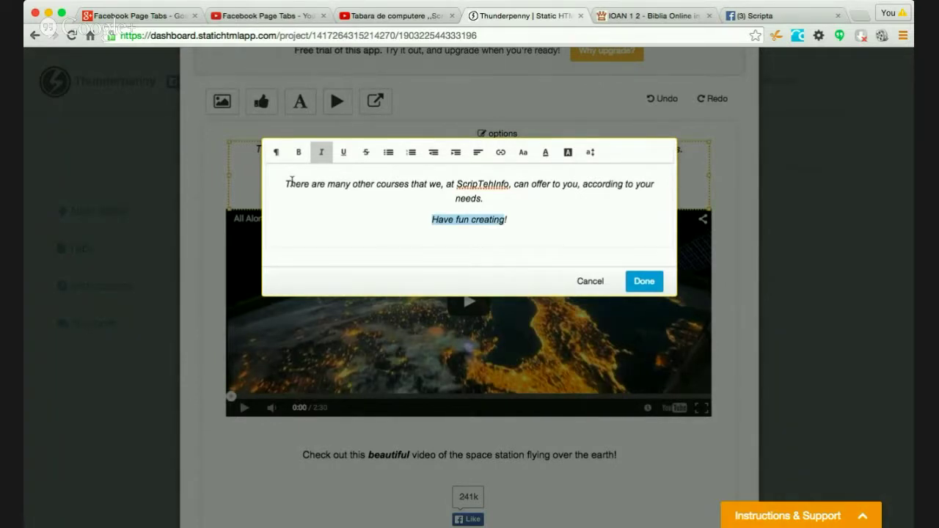
text(y)
key(BackSpace)
key(BackSpace)
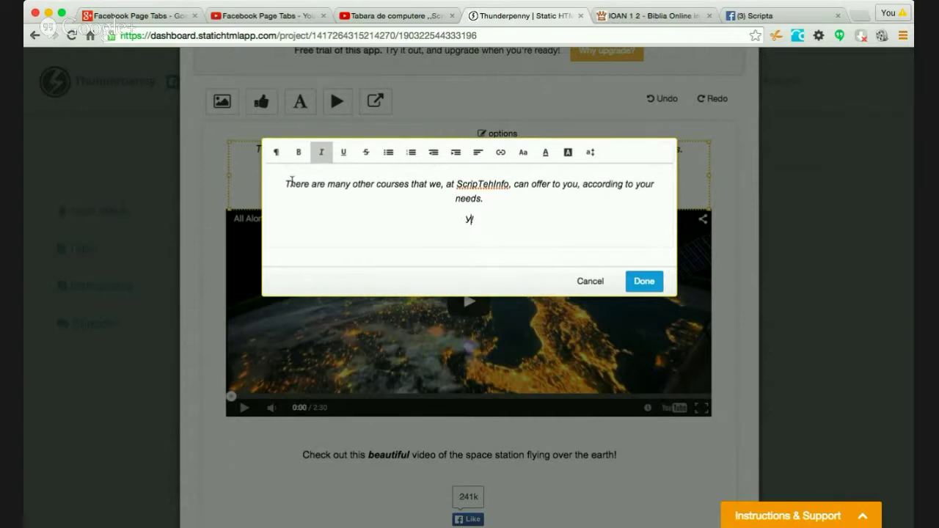
key(BackSpace)
text(У нас в Скриа)
key(BackSpace)
text(пТехИн)
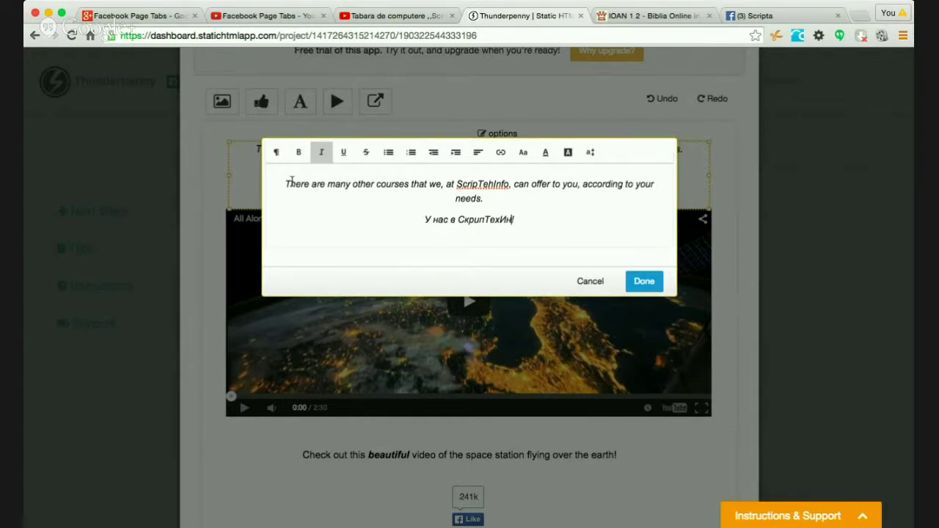
text(фо Вы см)
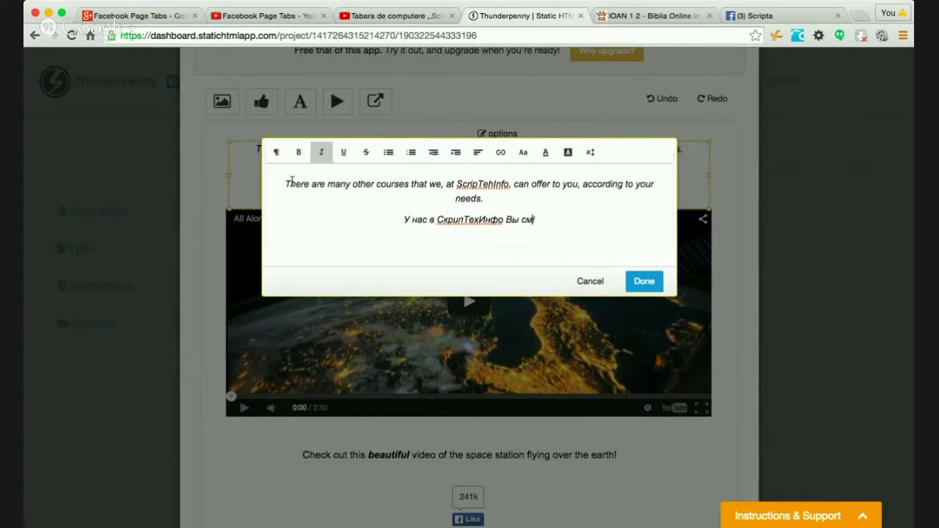
text(ожете мак)
text(жете та)
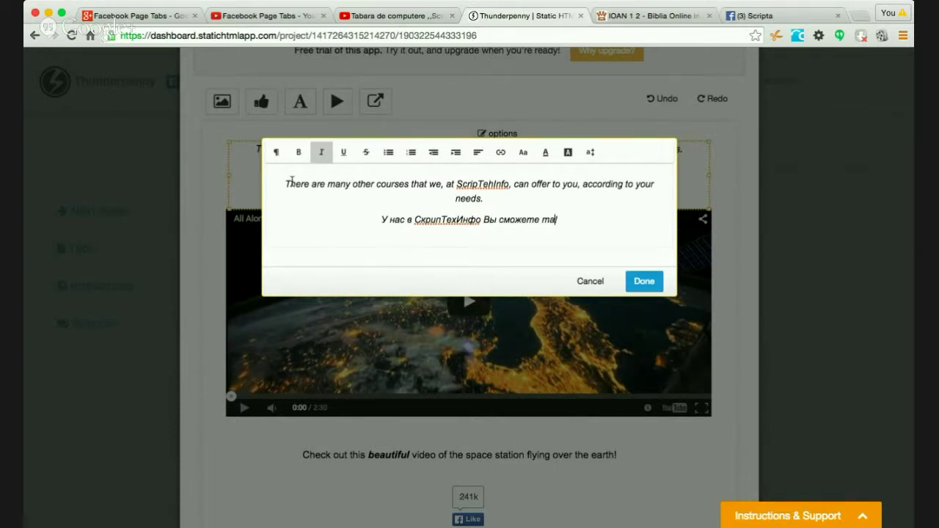
text( найти и другие)
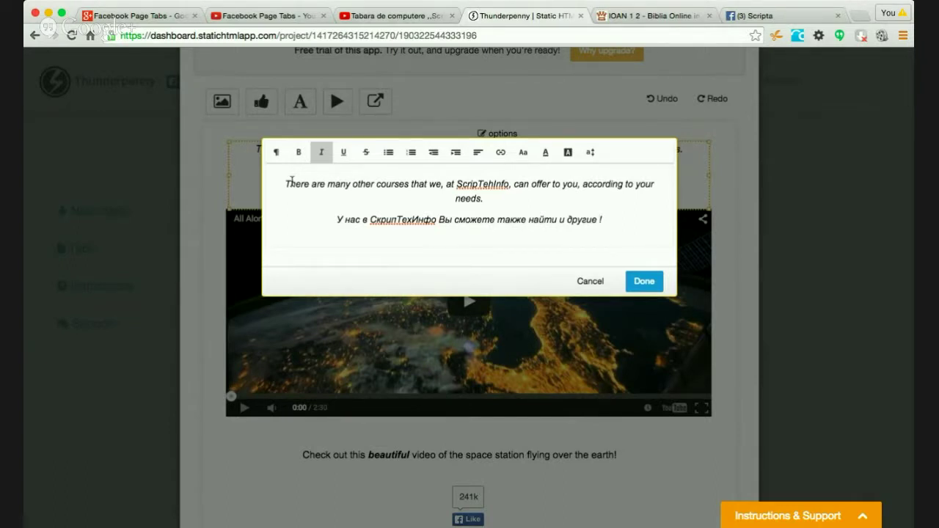
text(компьютерн)
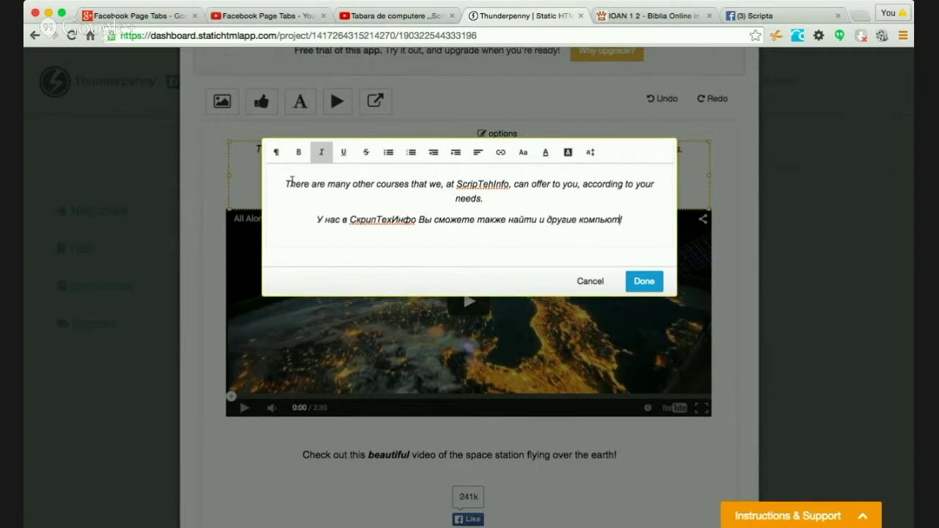
text(ые курсы)
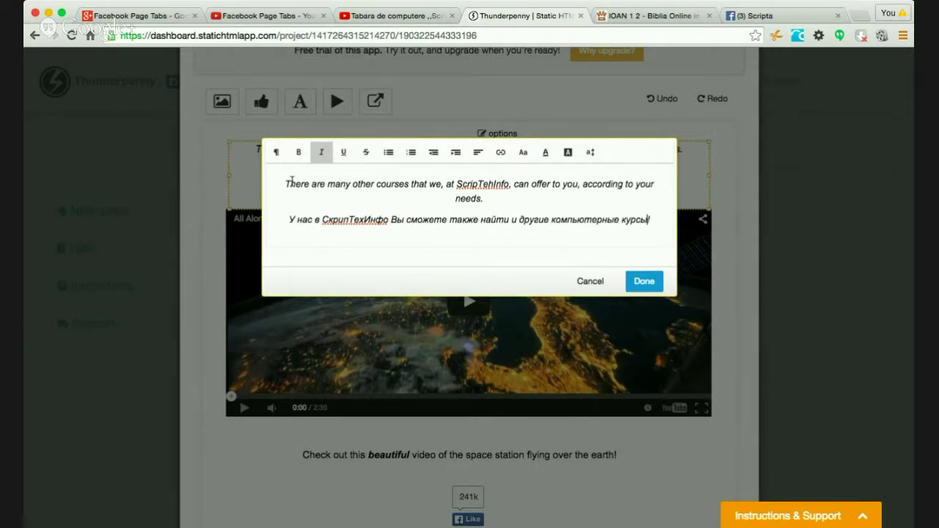
text(,)
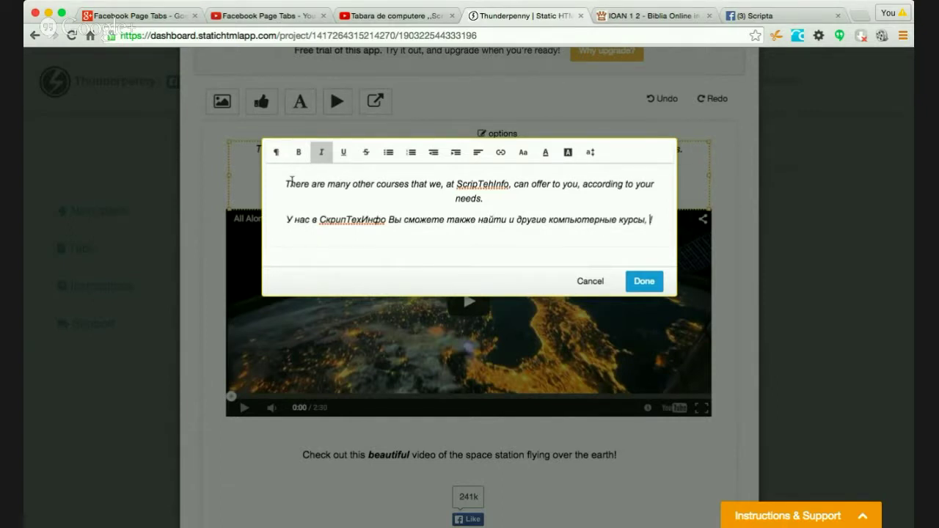
text(в )
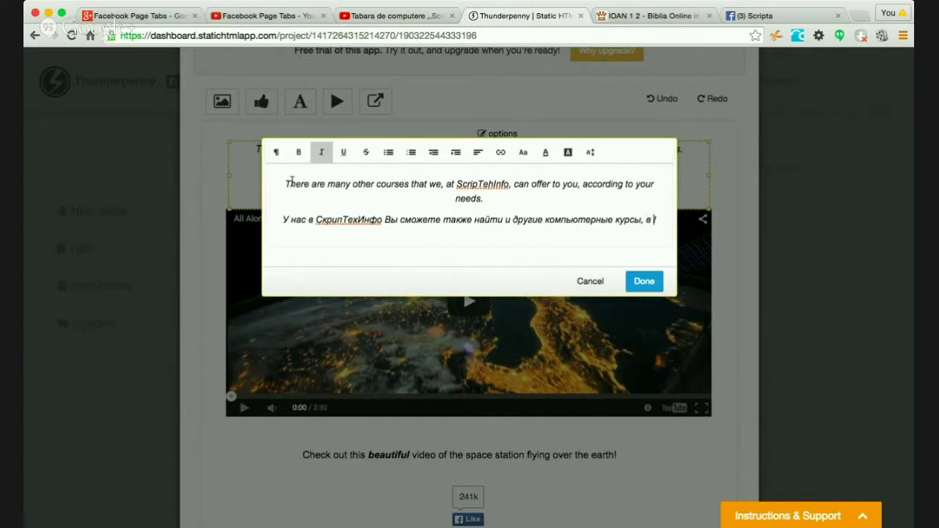
text(соот)
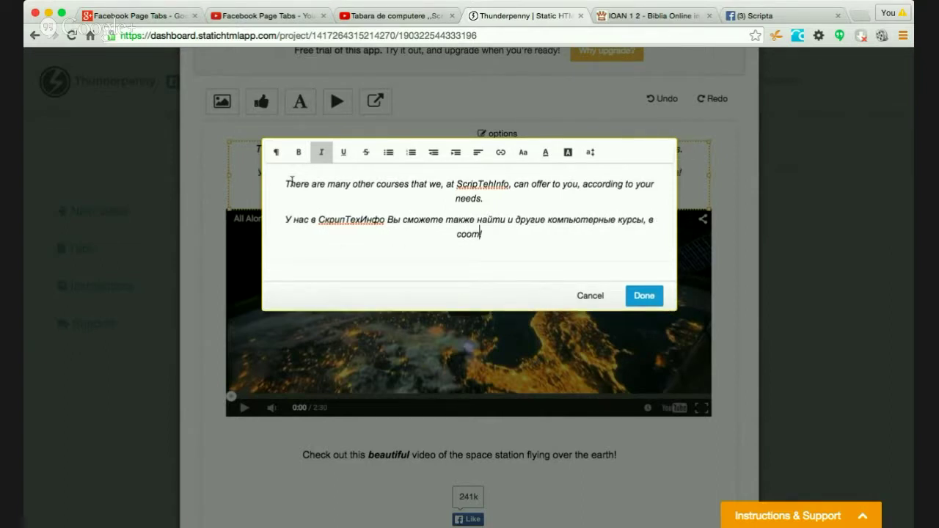
text(ветсвии с Ва)
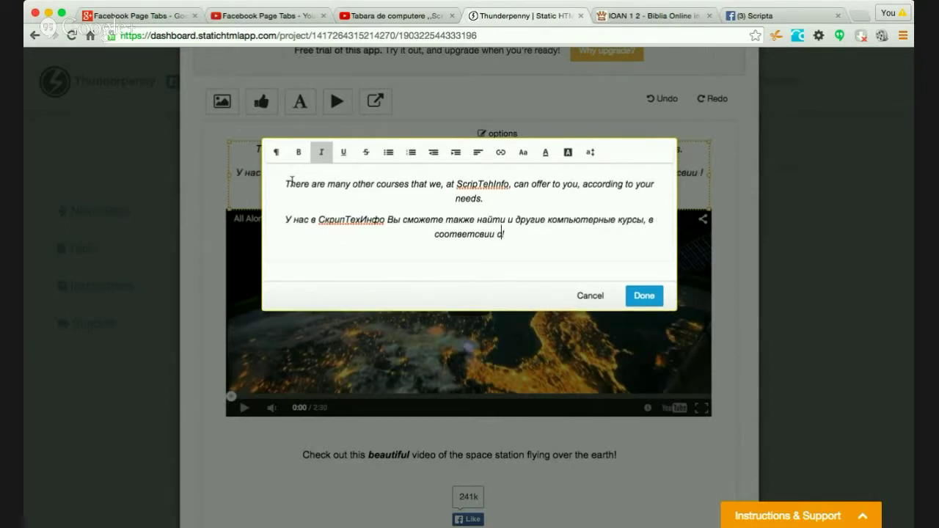
text(шими нужна)
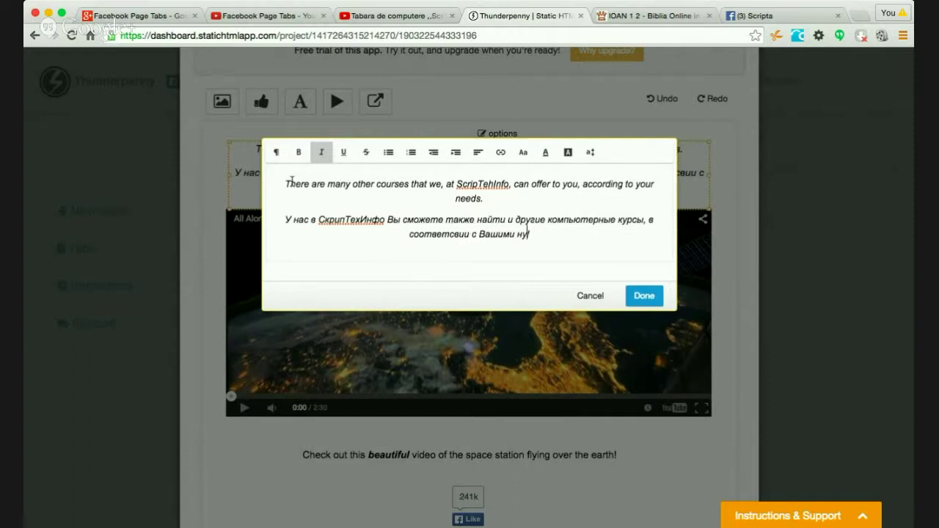
text(ми)
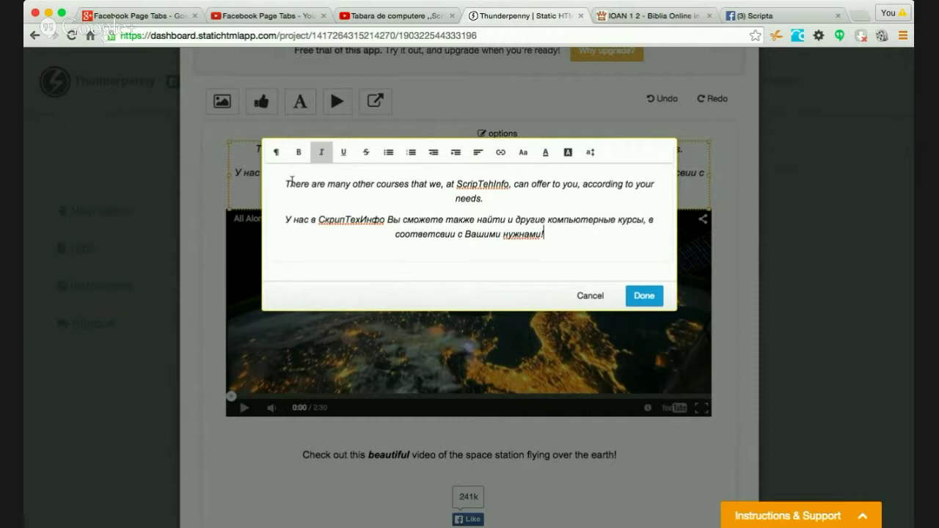
text(!)
- Add the Romanian paragraph 'La ScripTehInfo puteți găsi și multe alte cursuri…', ending with '!'
key(Return)
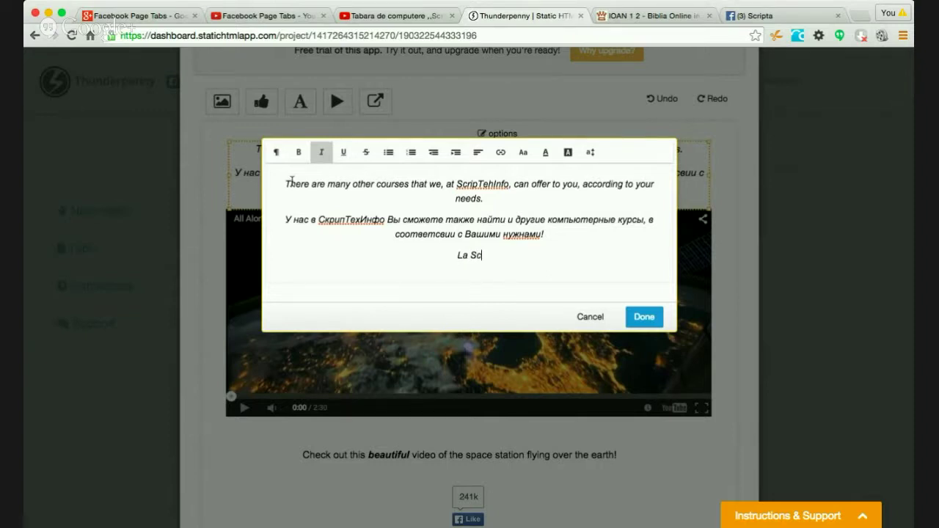
text(La ScripTehInfo puteți găsi ș)
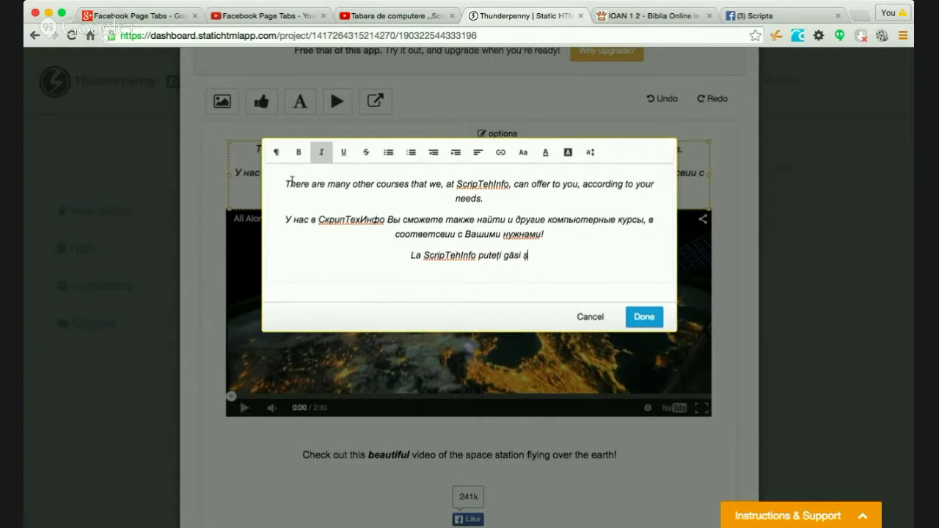
text(i multe a)
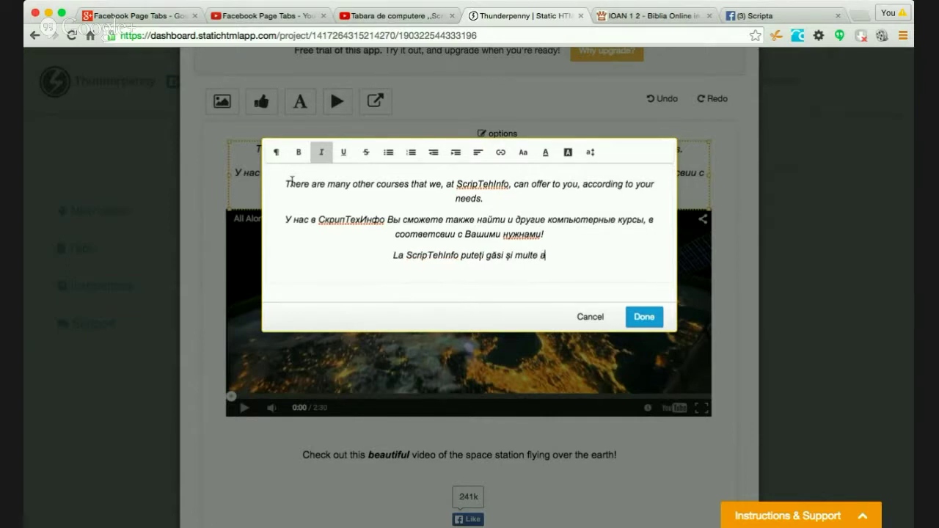
text(lte cursuri de )
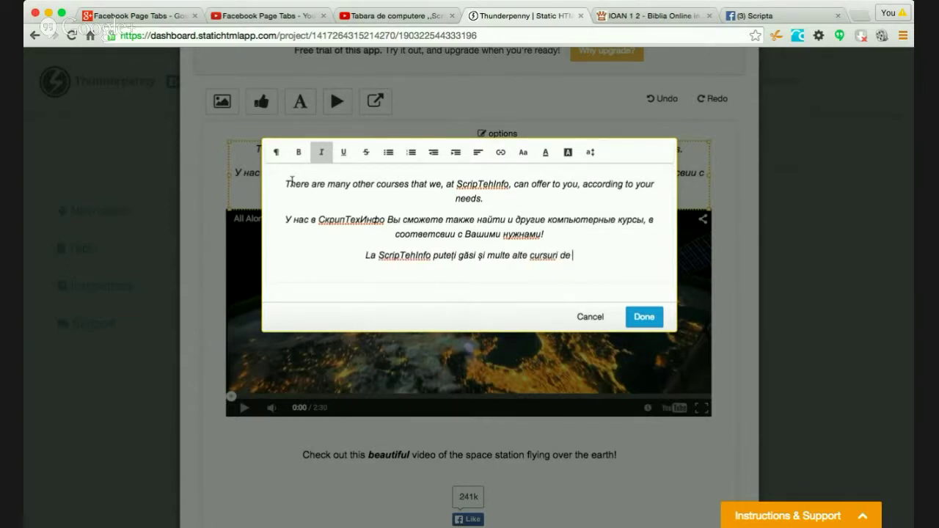
text(studiere a dif)
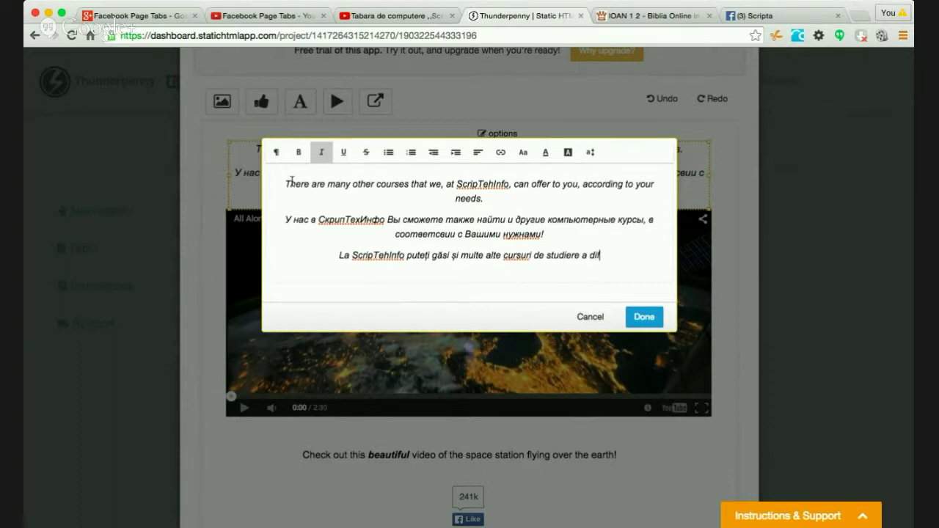
text(eritor programe)
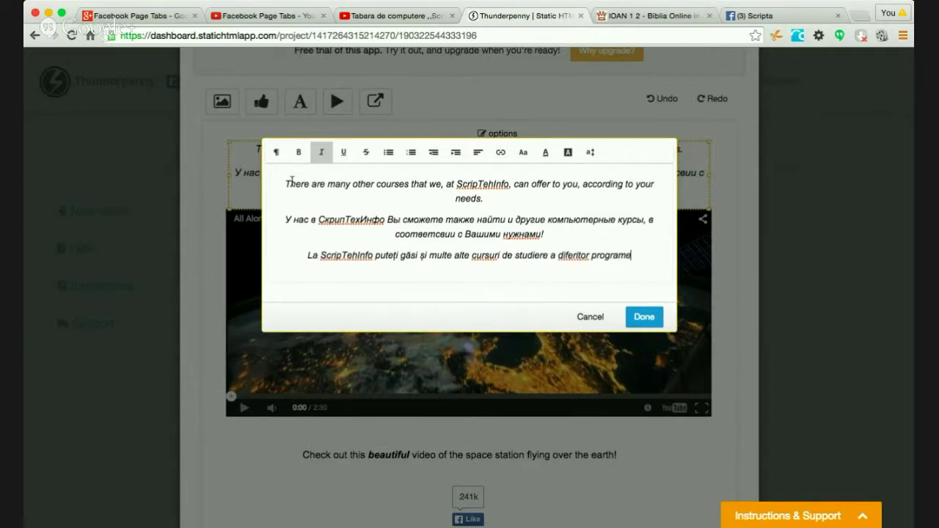
text( de computer)
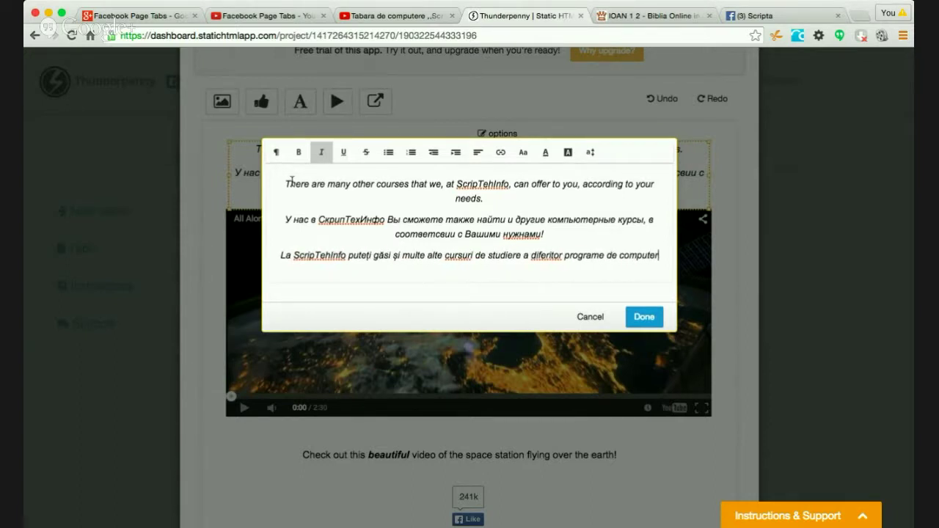
text(, )
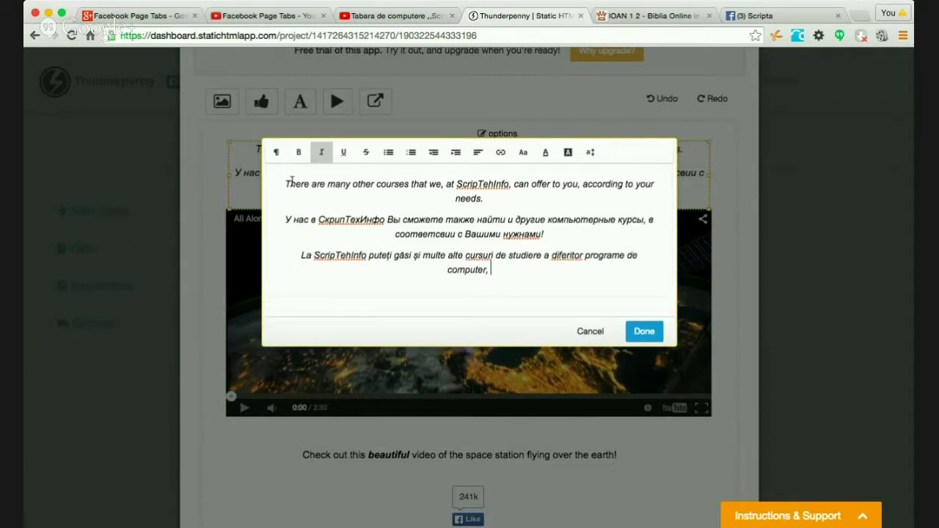
text(potri)
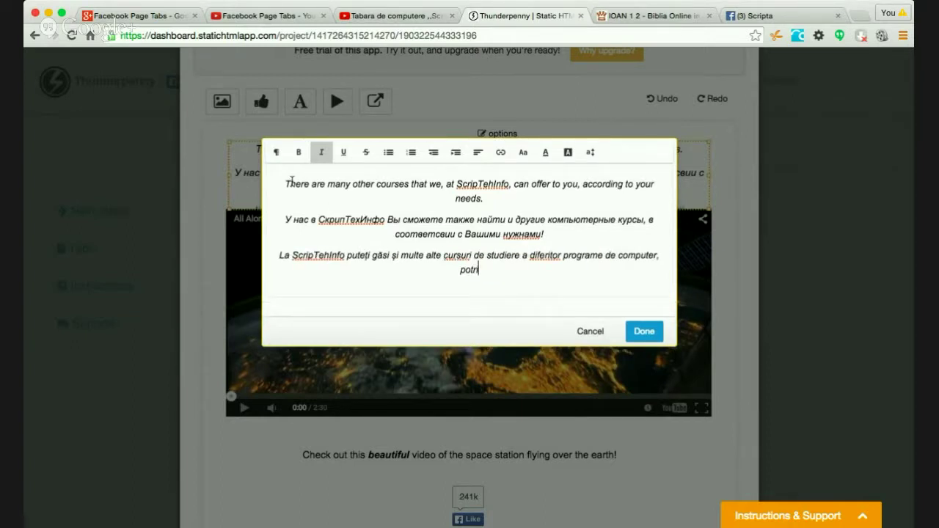
text(vit cu neces)
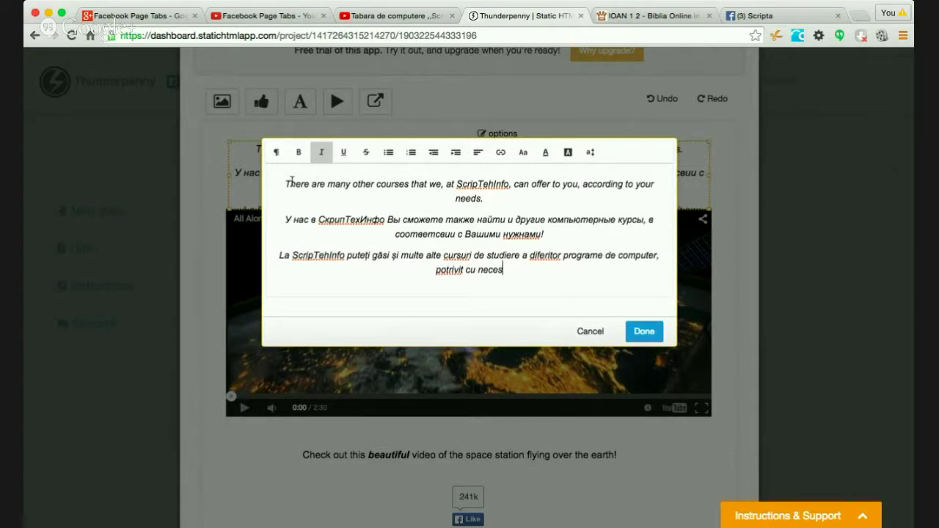
text(itățile Dvs.)
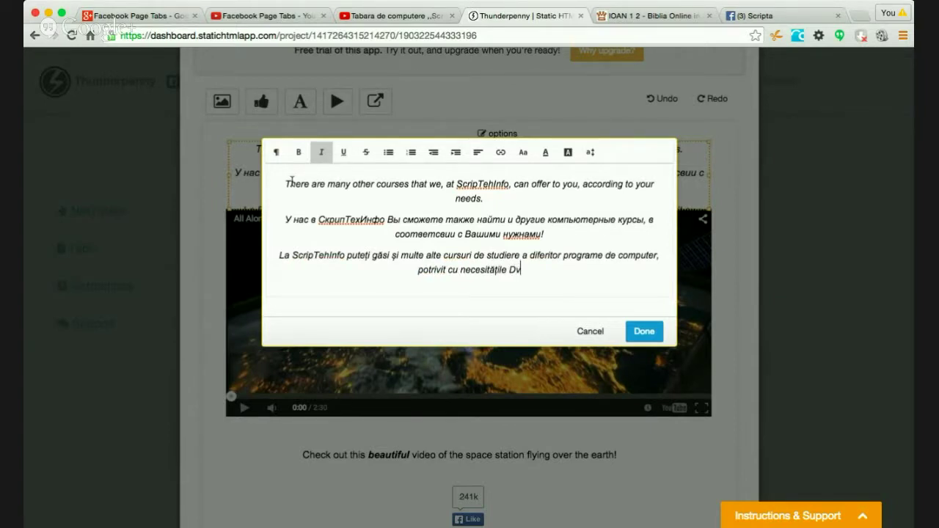
key(BackSpace)
text(!)
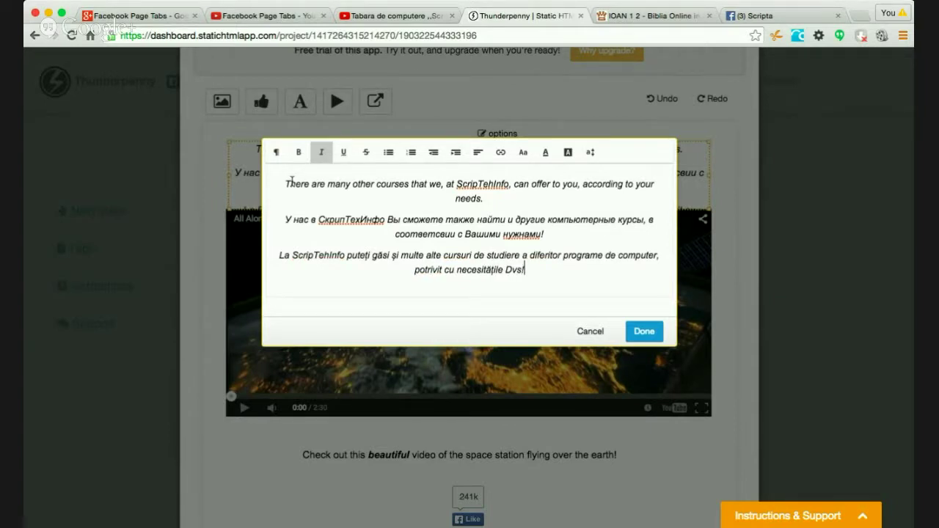
- Save the text, nudge the video down, and stretch the text box to show all three paragraphs
click(645, 331)
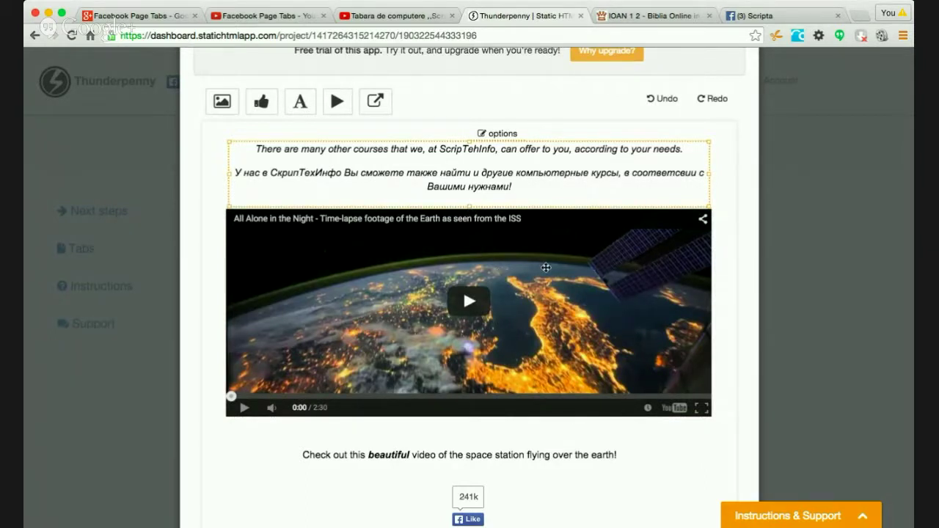
mouse_move(552, 205)
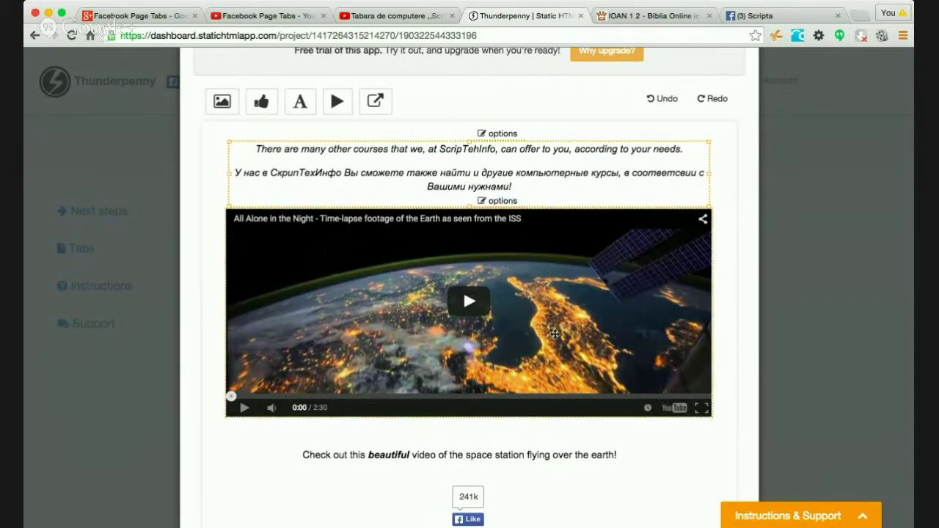
drag(581, 321, 583, 316)
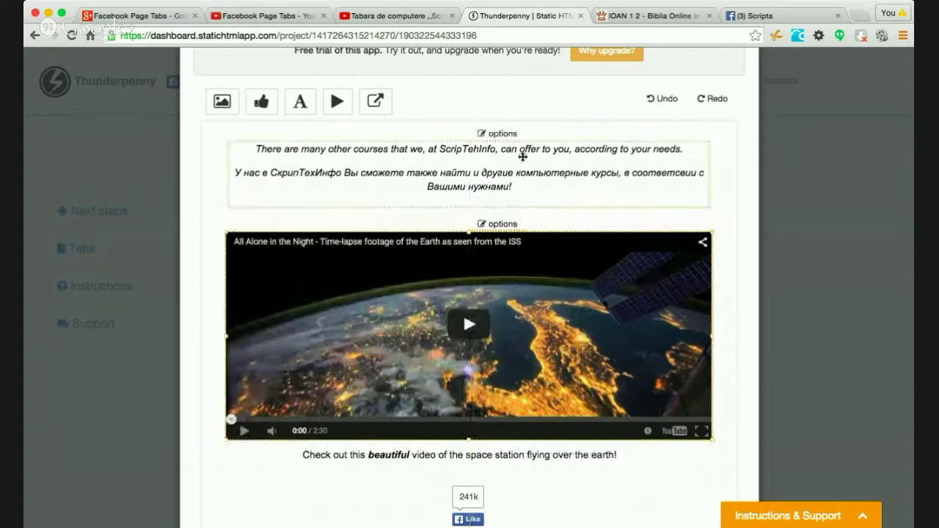
drag(472, 206, 471, 230)
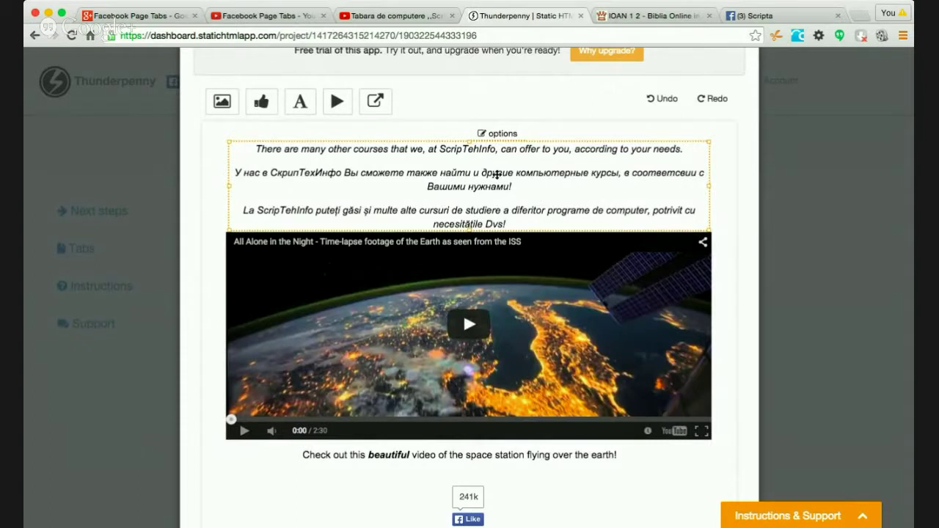
- Color the Russian paragraph blue with Font Color and save the text block
click(496, 138)
click(489, 167)
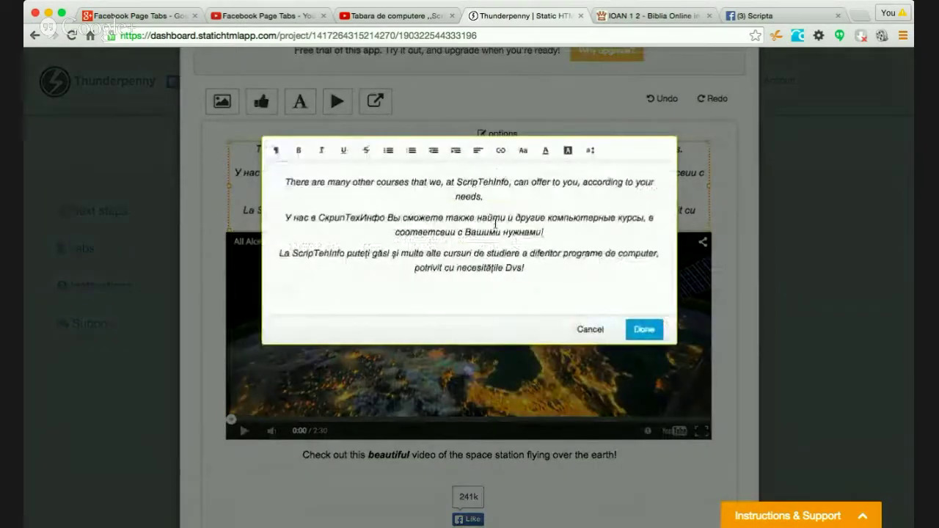
drag(543, 231, 285, 214)
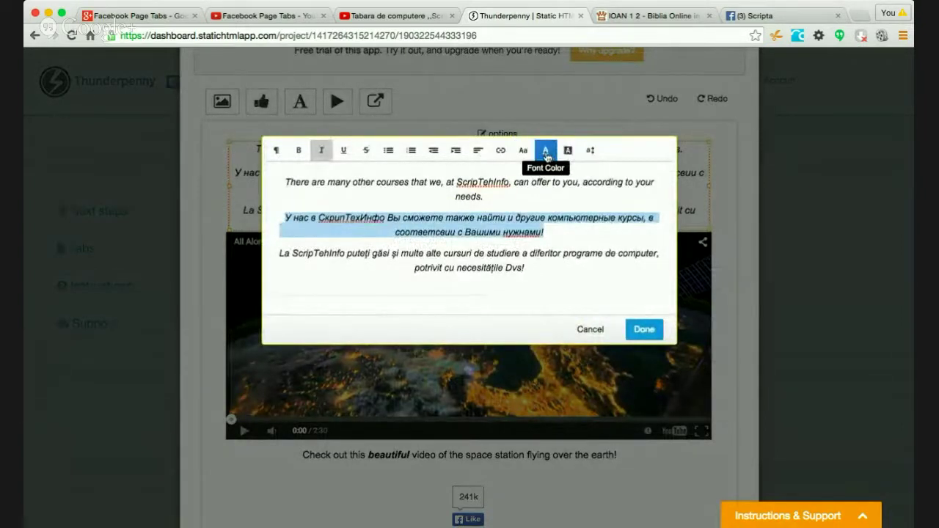
click(546, 154)
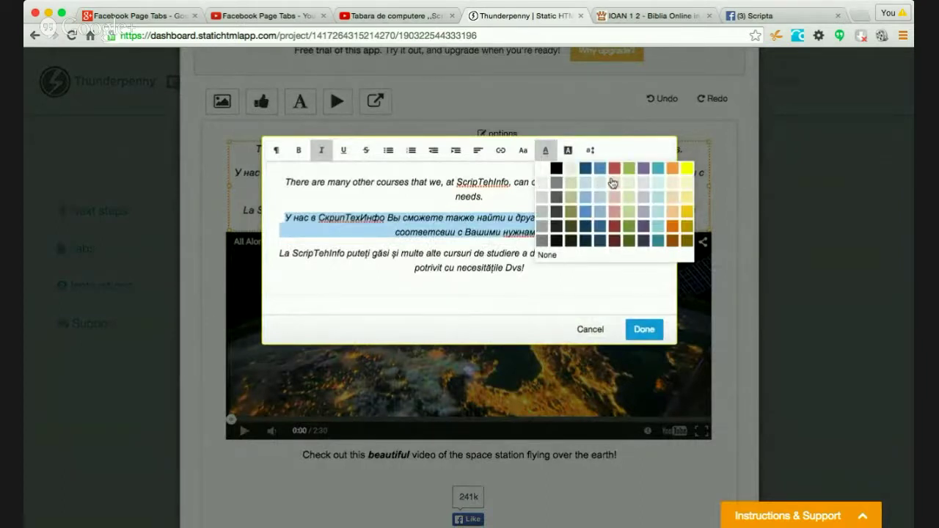
click(587, 169)
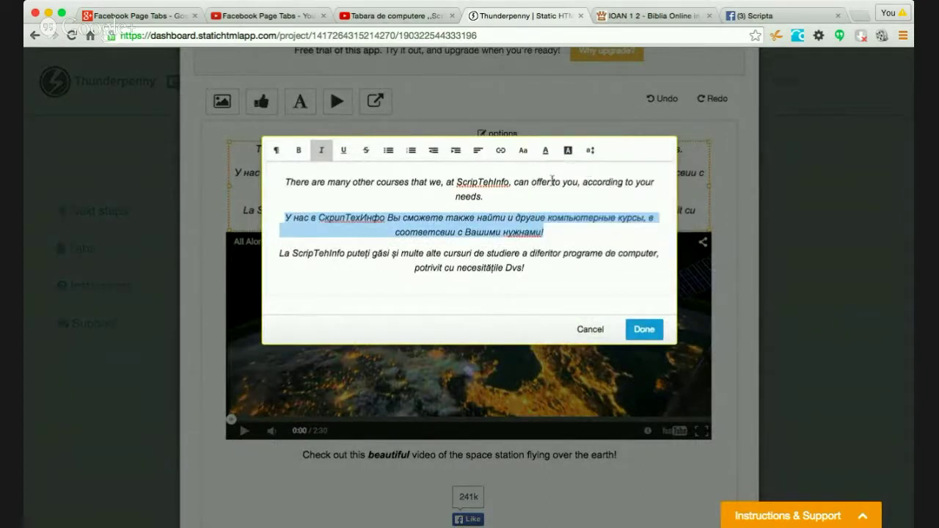
click(525, 198)
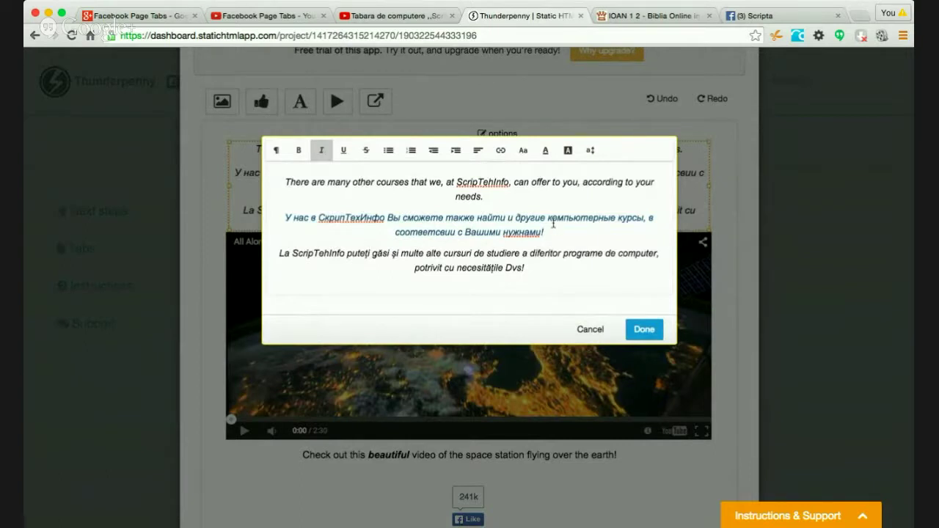
click(644, 329)
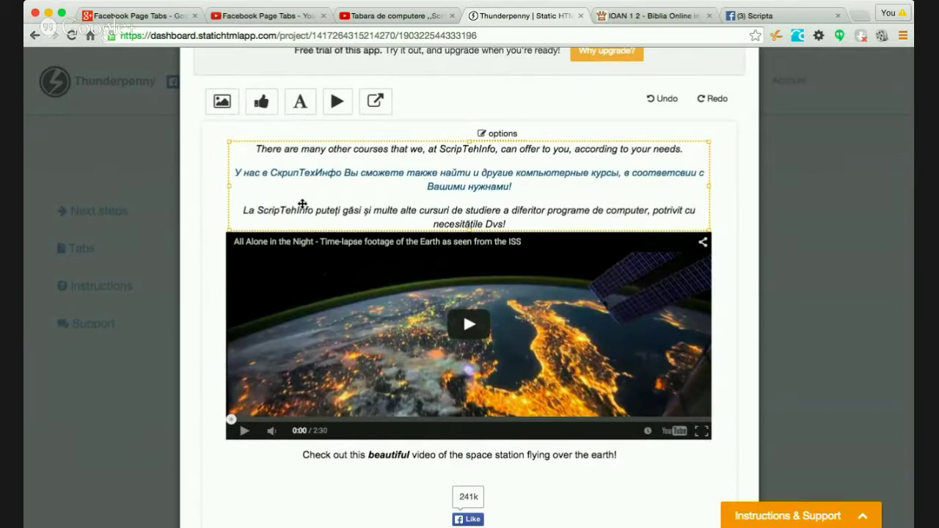
click(483, 133)
click(491, 167)
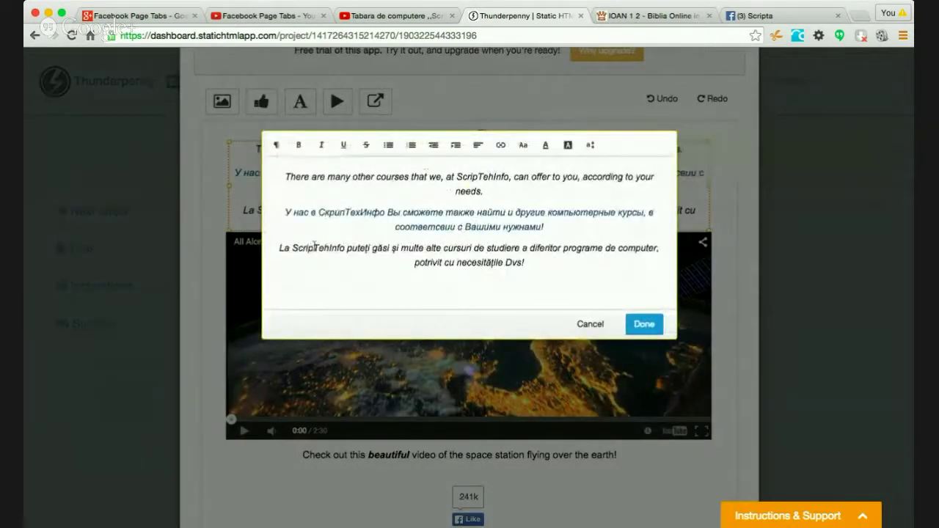
drag(345, 248, 293, 247)
click(501, 144)
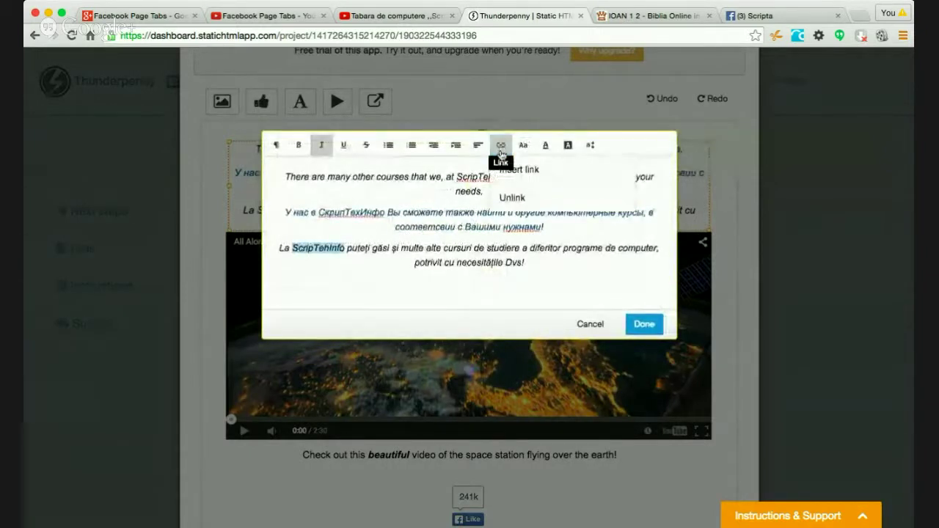
click(515, 174)
text(http://)
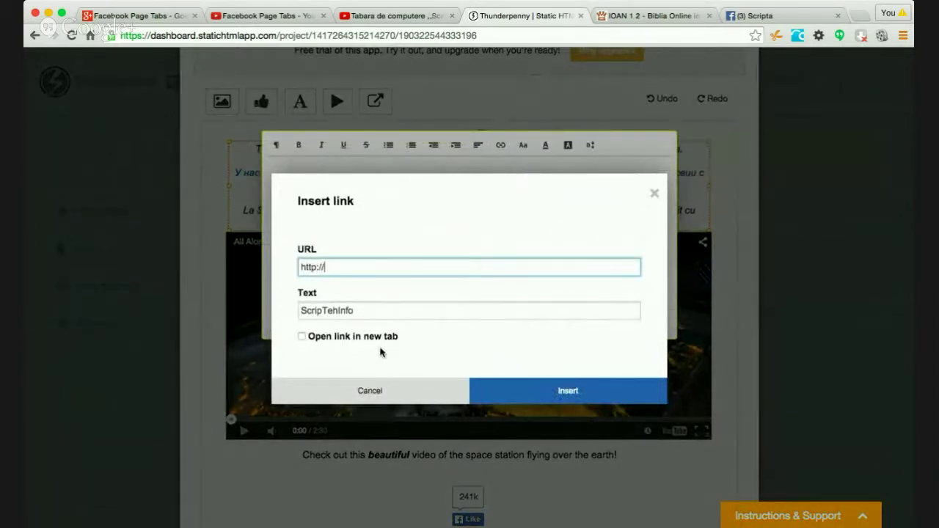
text(scripteh.info)
click(360, 336)
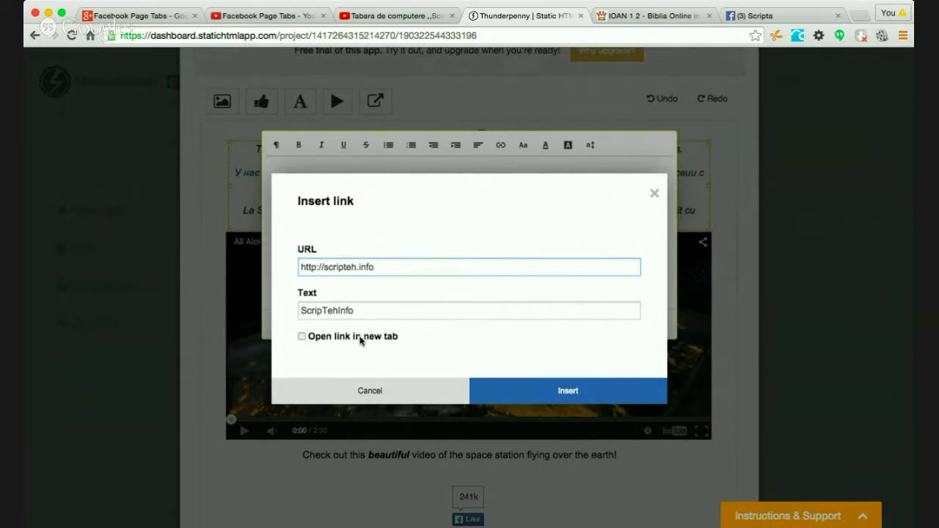
click(573, 391)
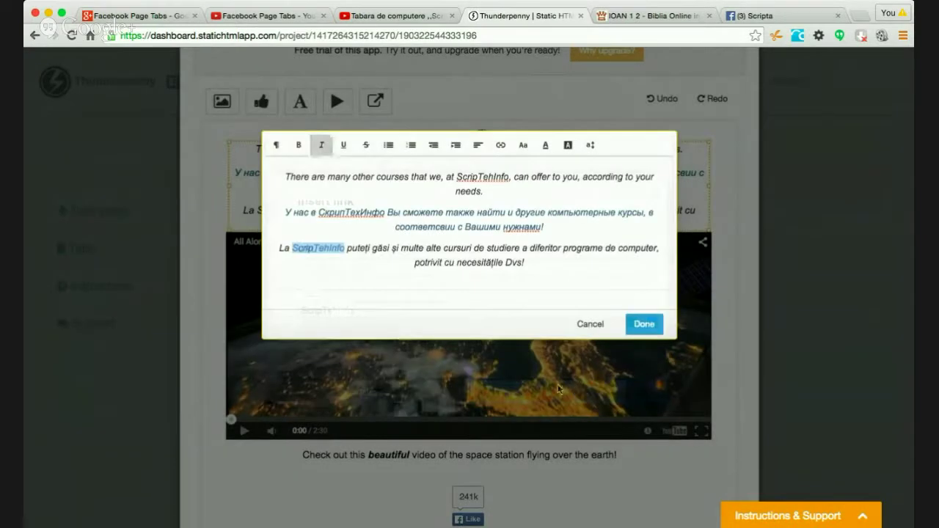
click(642, 326)
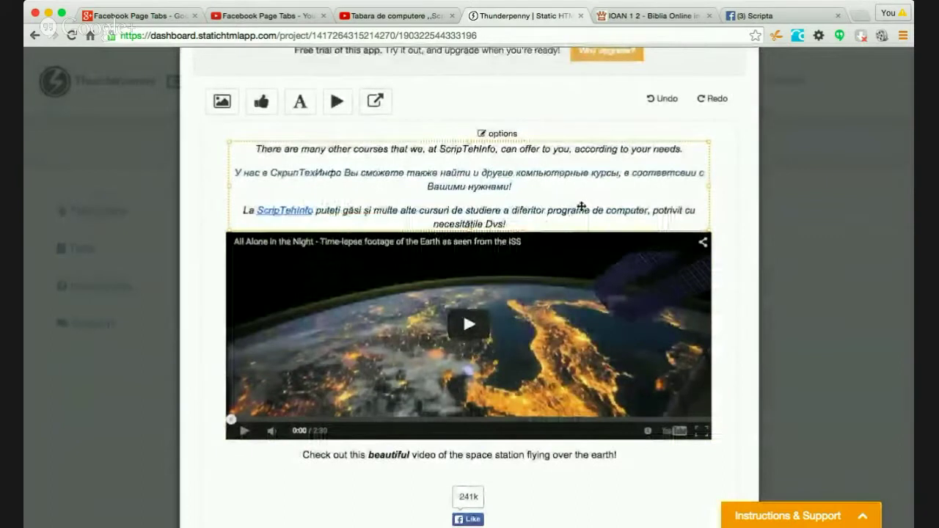
- Delete the space-station video and move its caption up beneath the three paragraphs
scroll(721, 252, down, 3)
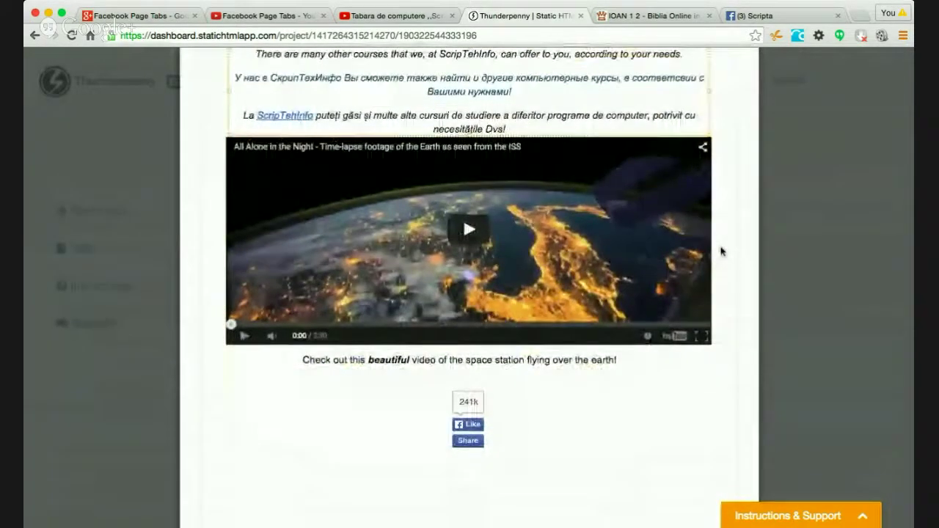
scroll(721, 251, up, 2)
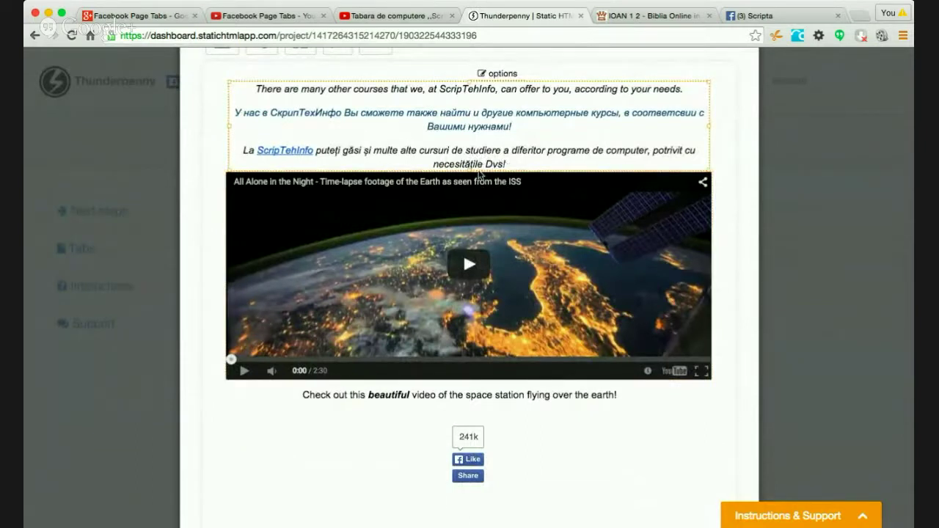
click(479, 192)
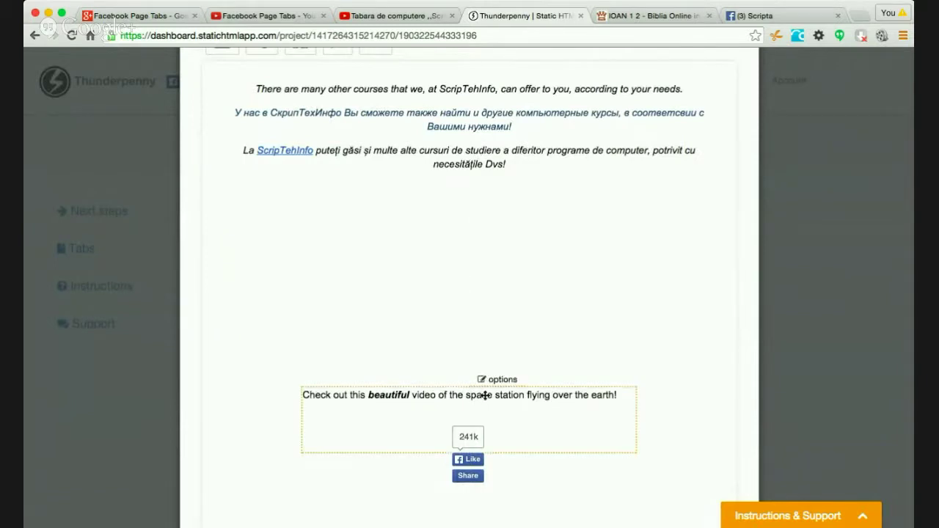
drag(485, 395, 488, 297)
double_click(488, 308)
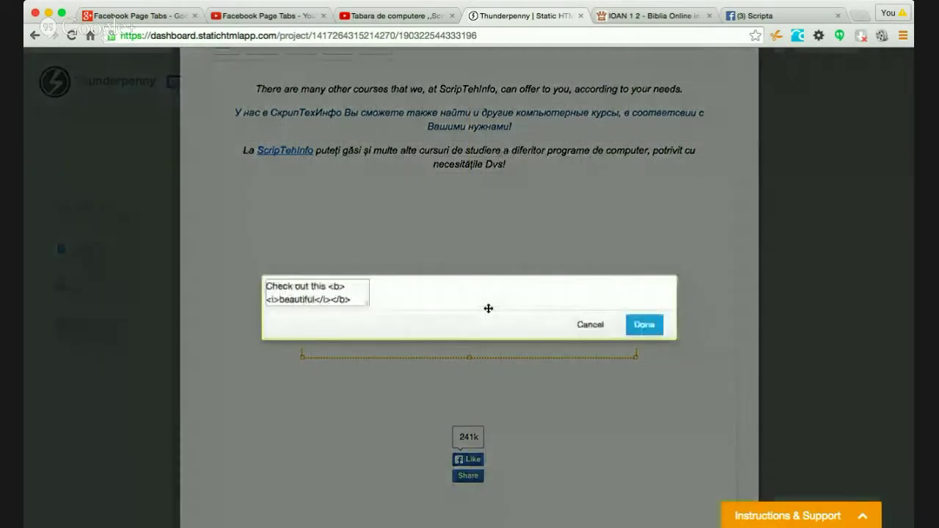
click(645, 382)
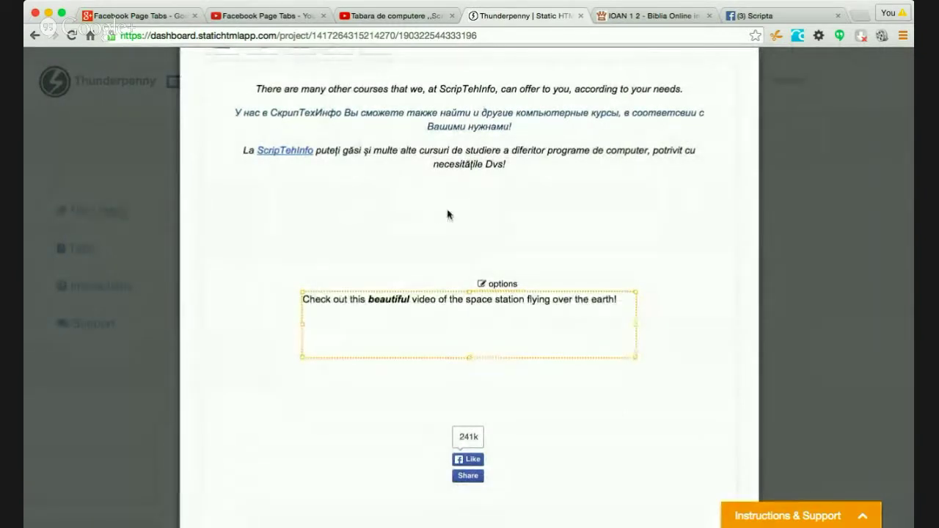
scroll(465, 254, up, 3)
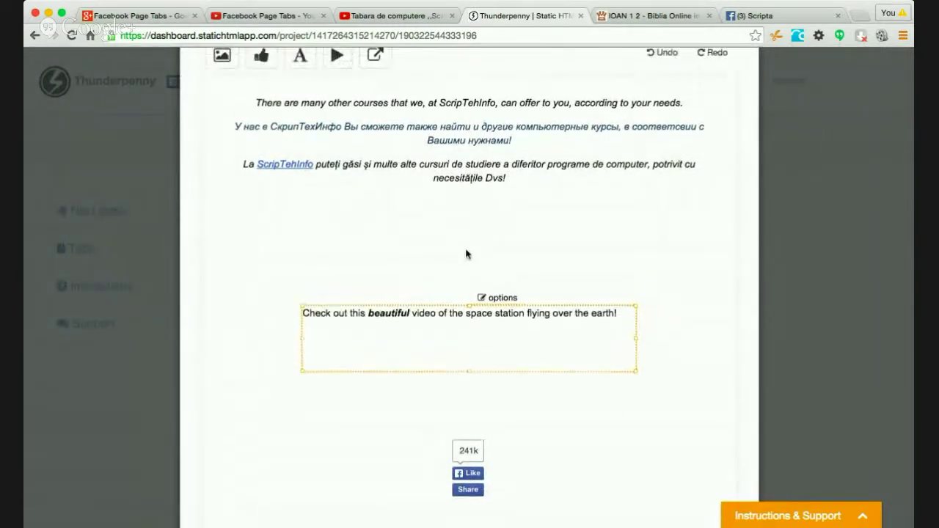
click(222, 117)
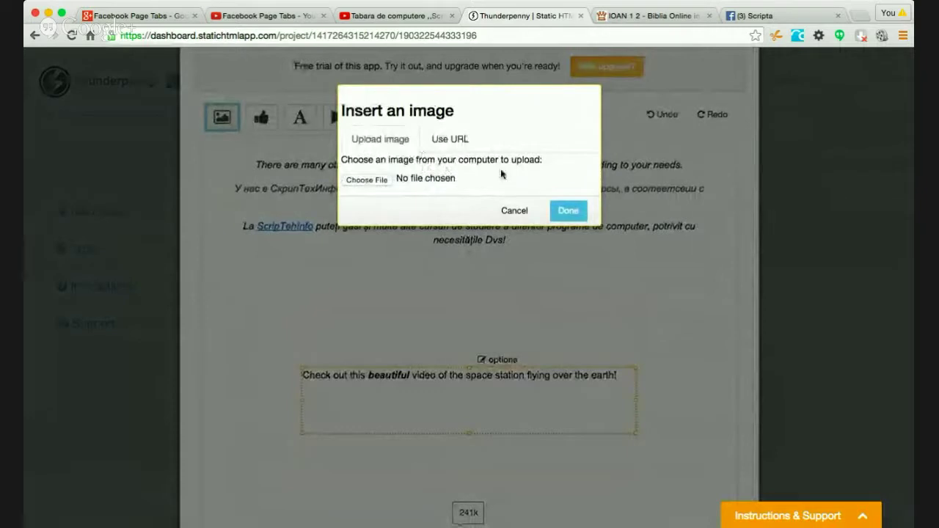
- Upload copera fata Writer.png from the computer as a new page image
click(441, 142)
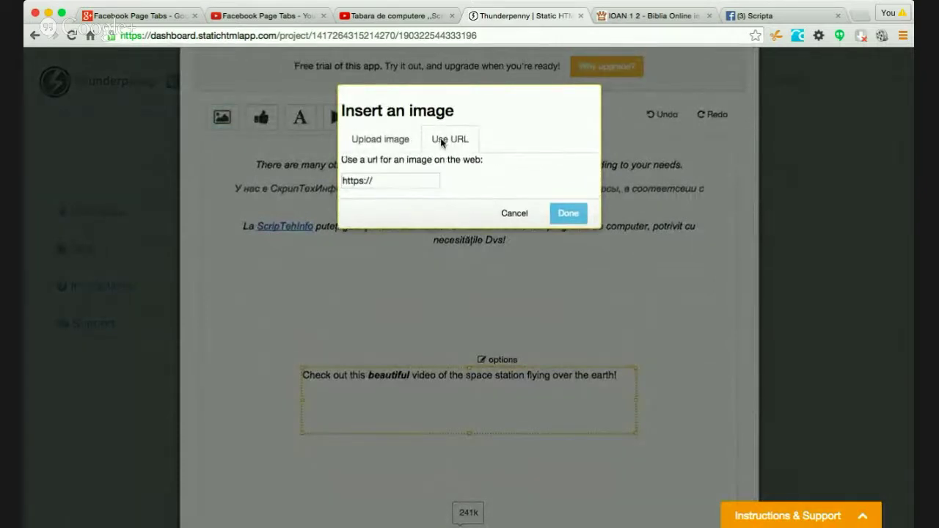
click(400, 142)
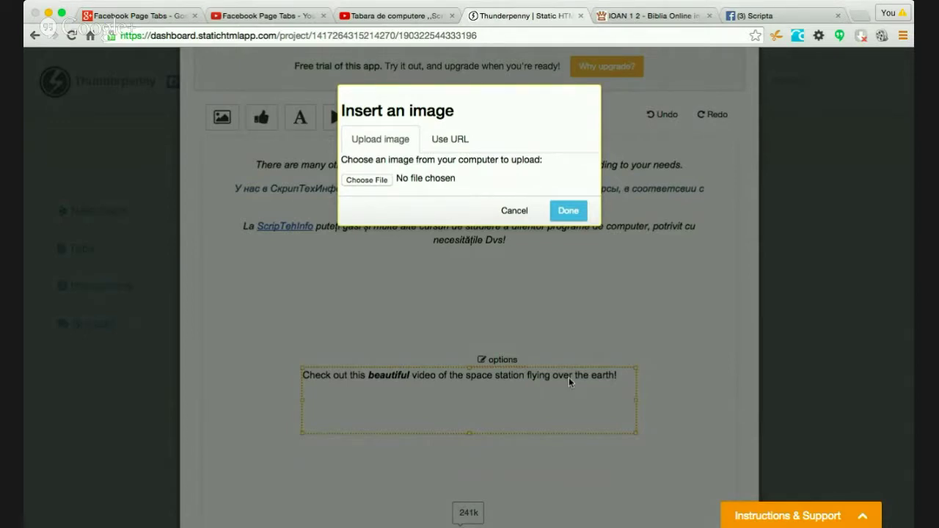
click(567, 212)
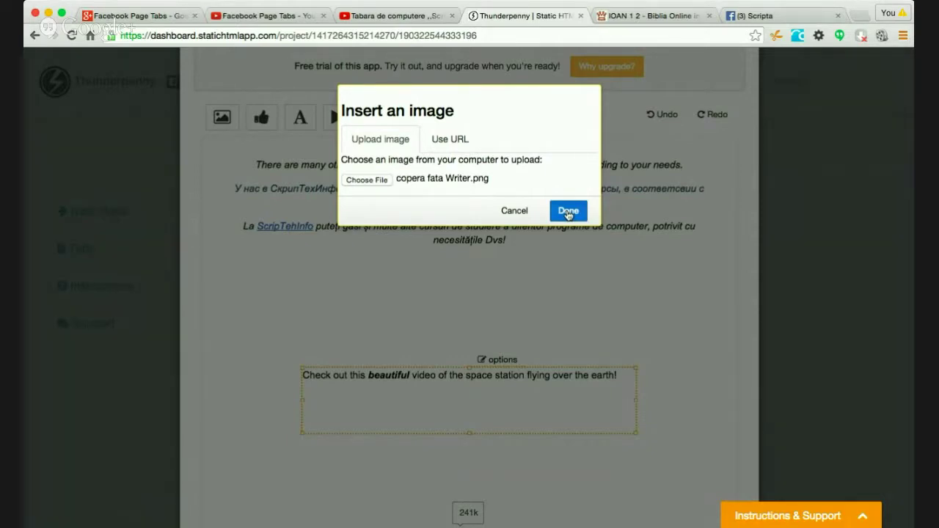
click(568, 213)
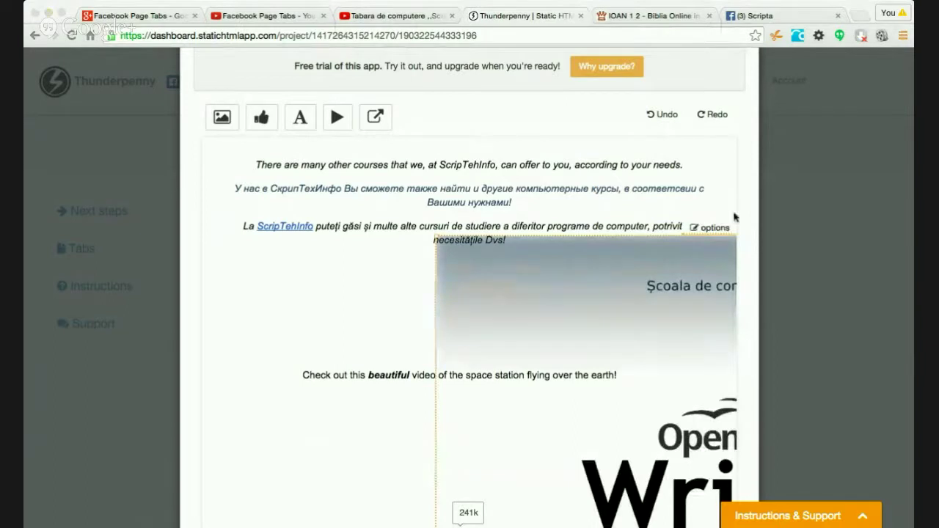
- Move the Writer cover image to the column's left edge and shrink it to a small cover
click(769, 114)
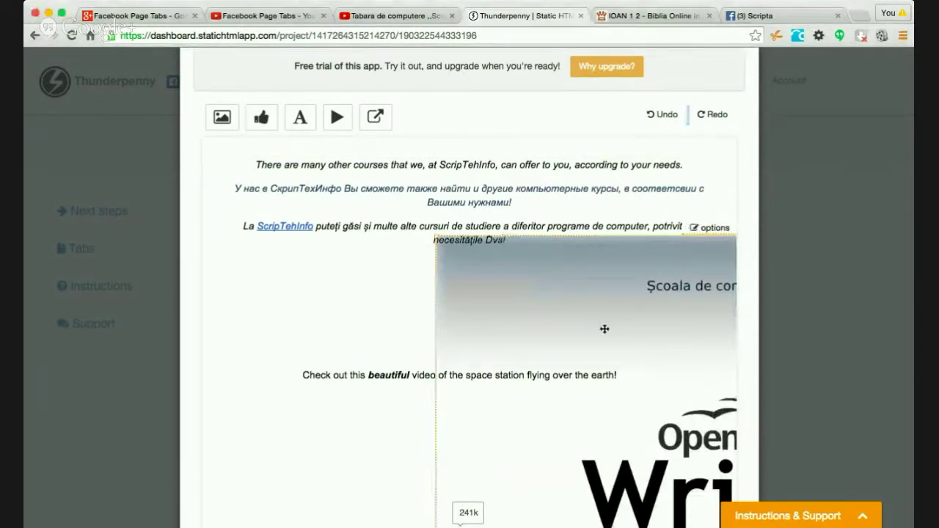
drag(633, 328, 438, 295)
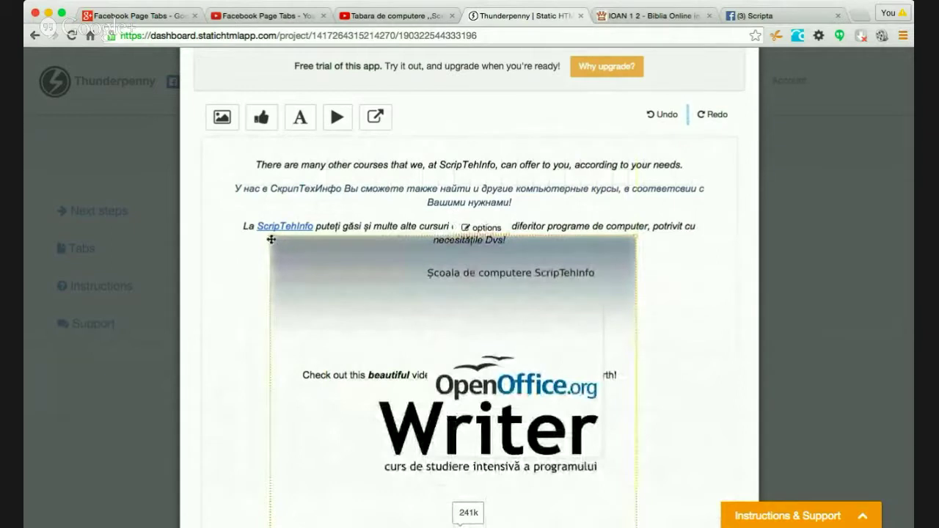
drag(268, 234, 367, 273)
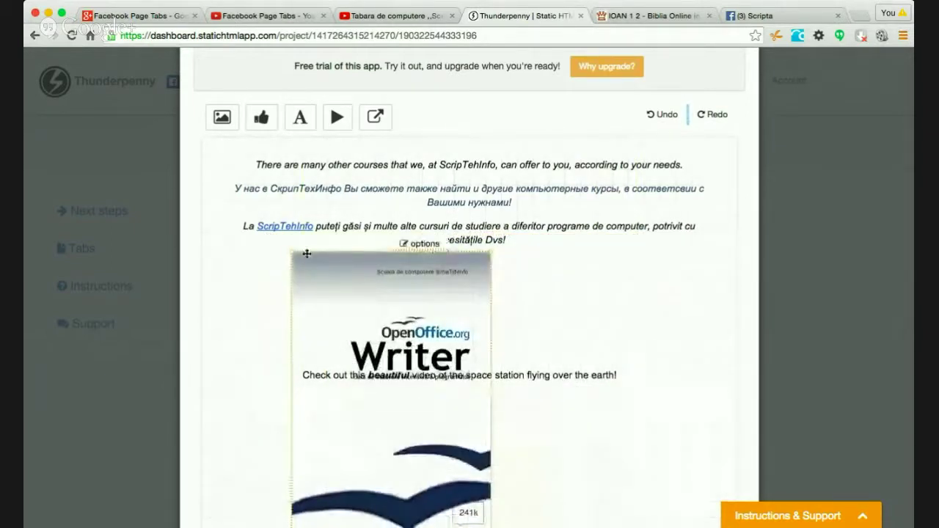
drag(291, 253, 307, 303)
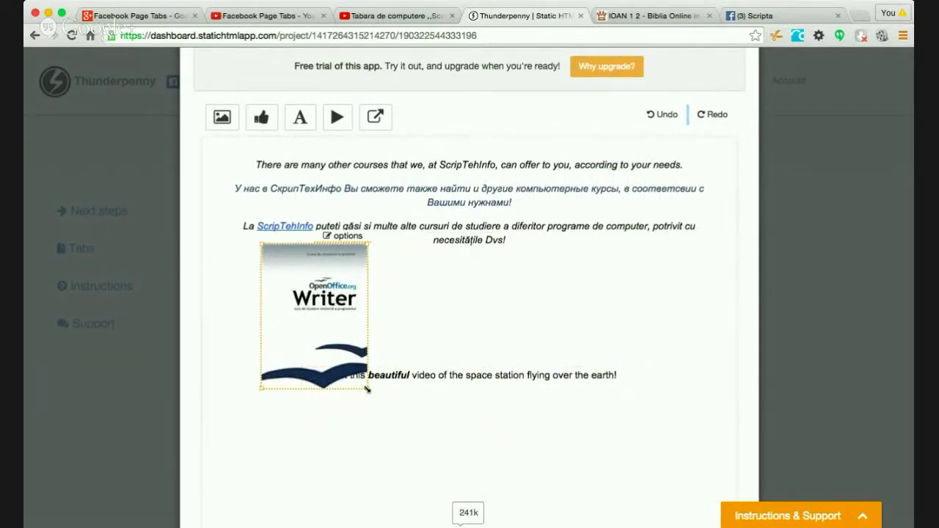
drag(367, 390, 367, 389)
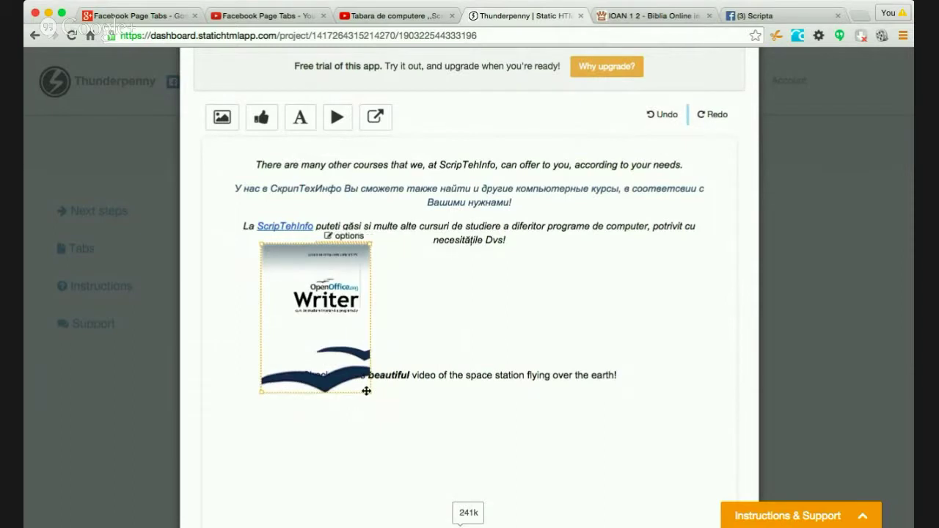
- Review the Writer image's edit options without changes and nudge it slightly down-left
right_click(327, 233)
click(346, 270)
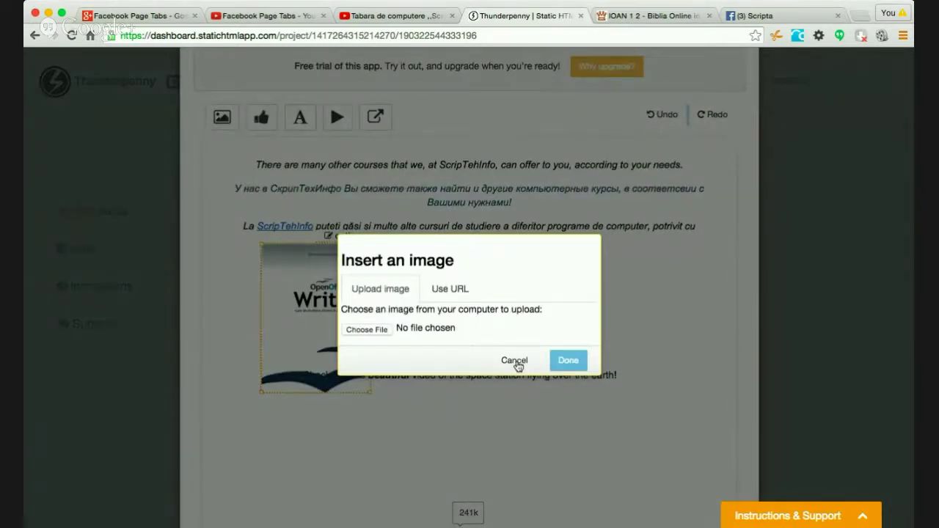
click(514, 360)
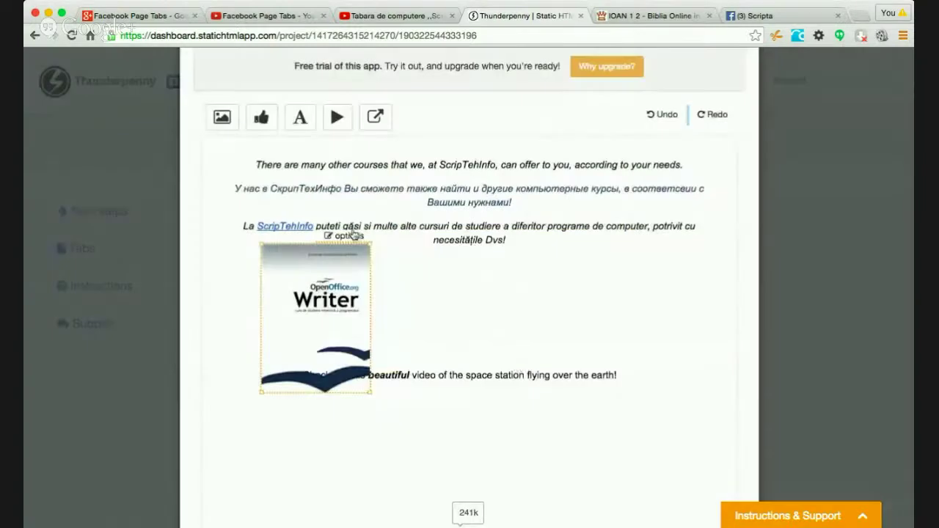
right_click(327, 235)
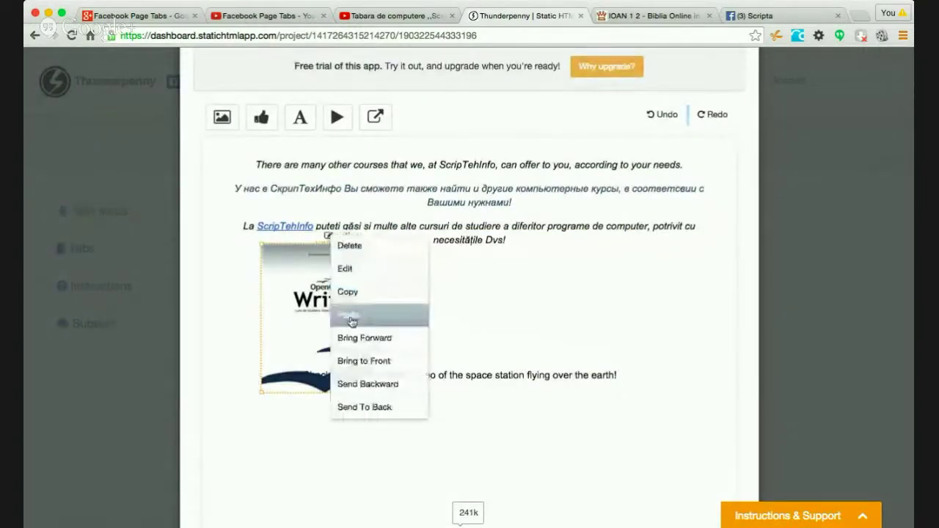
click(374, 270)
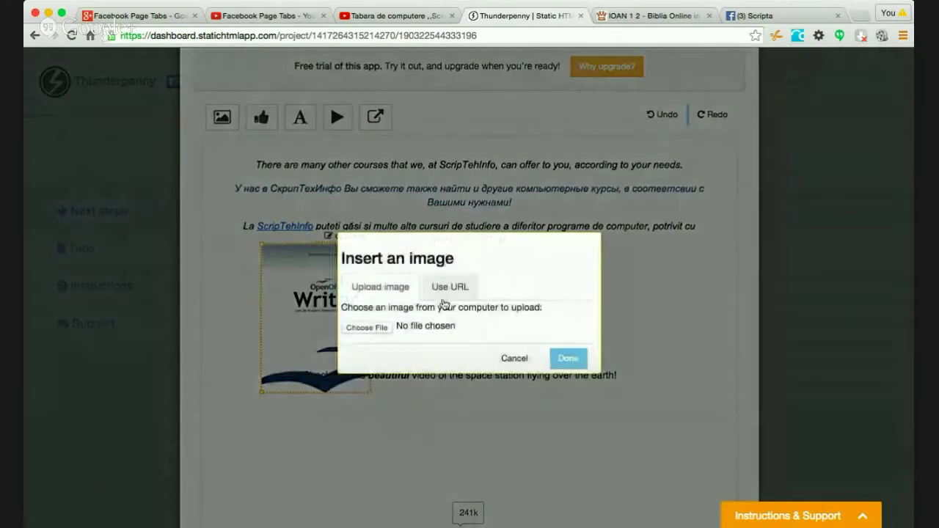
click(515, 358)
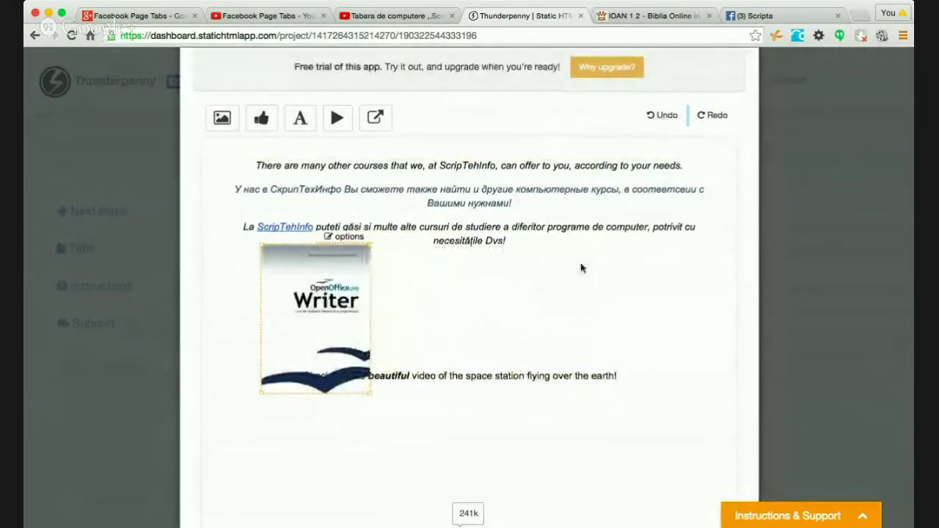
scroll(583, 266, up, 3)
scroll(581, 266, down, 2)
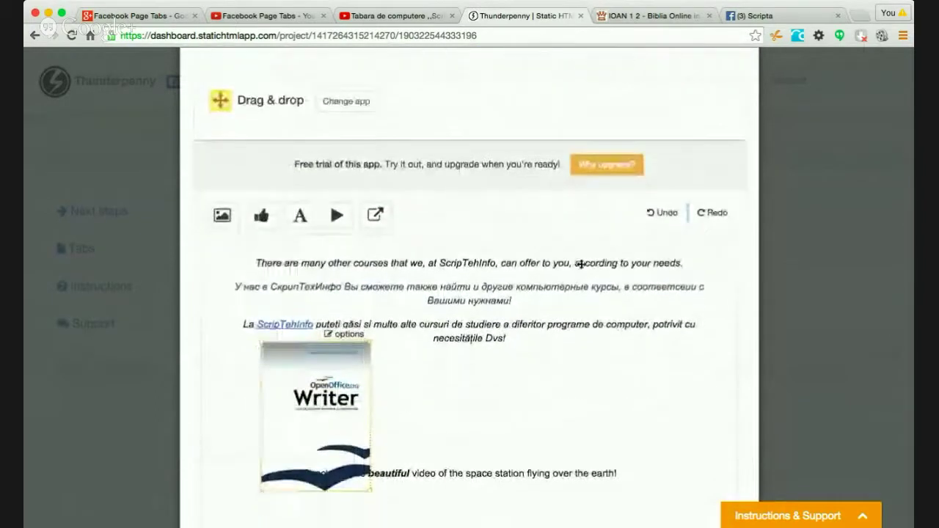
scroll(581, 265, down, 2)
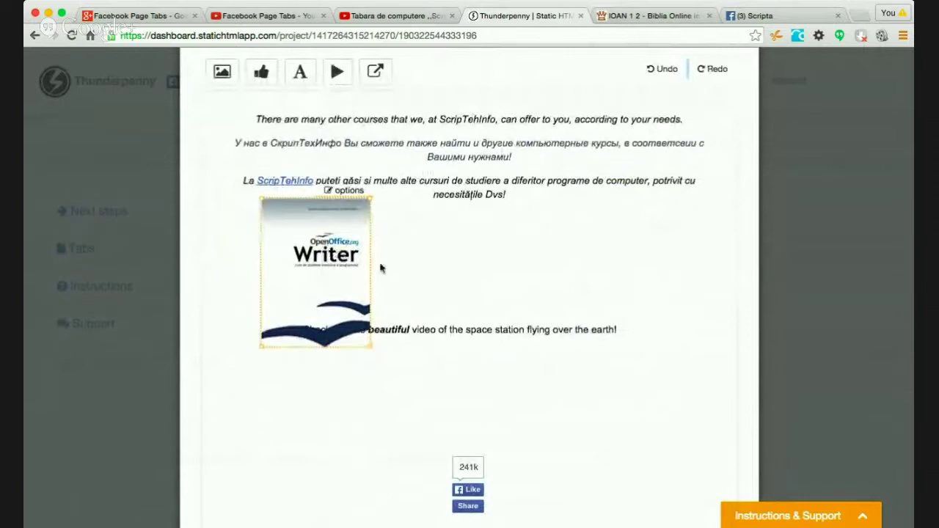
drag(343, 240, 339, 249)
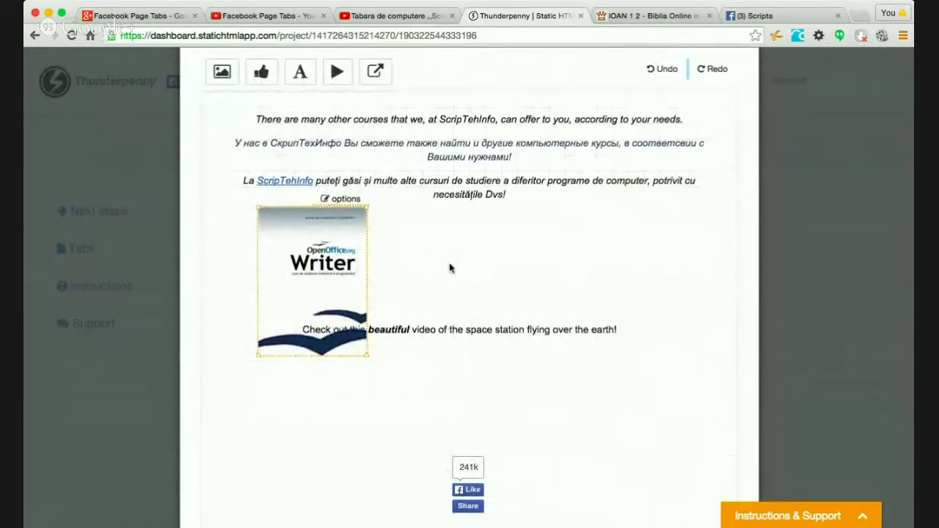
click(450, 267)
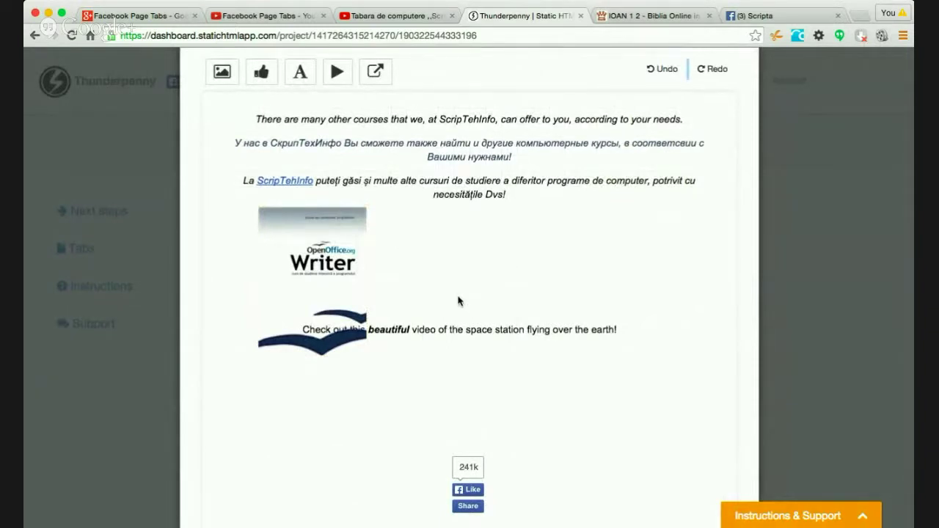
- Drag the 'Check out this beautiful video' caption down below the Writer cover image
drag(470, 329, 474, 401)
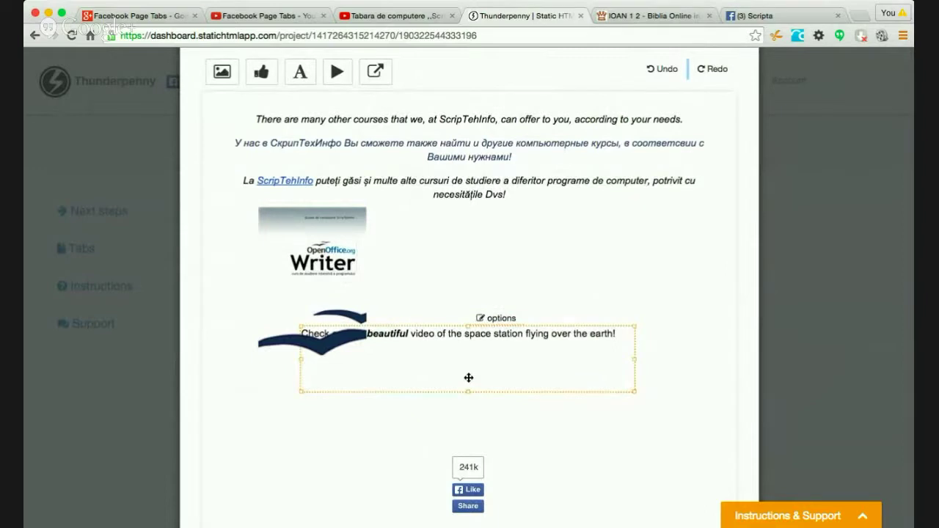
drag(482, 367, 482, 410)
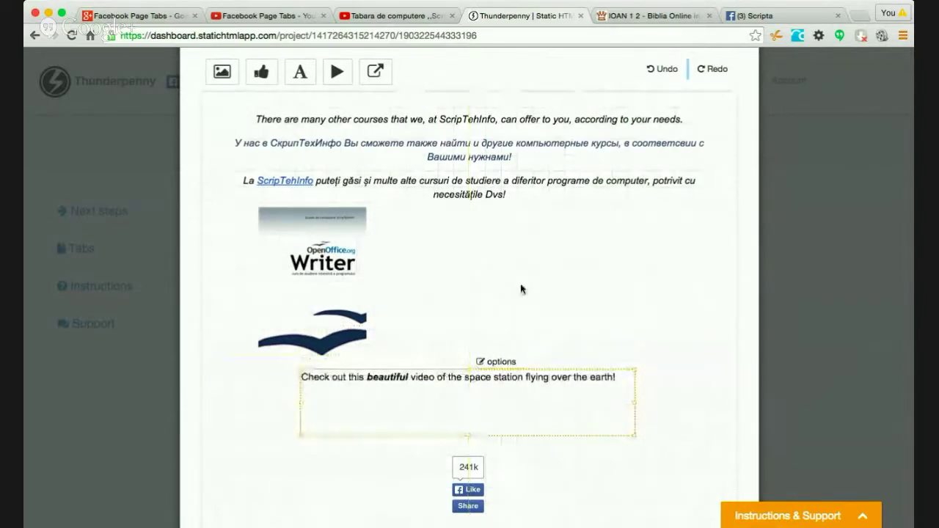
click(319, 267)
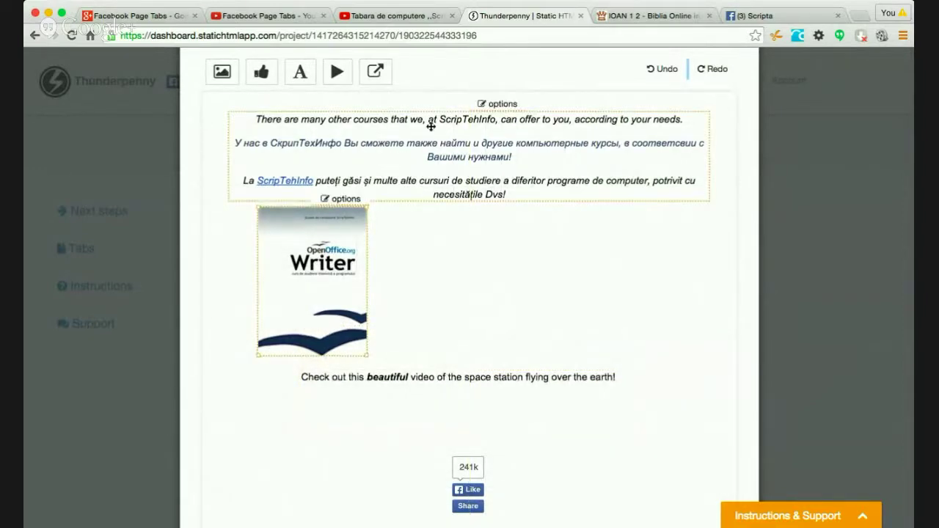
scroll(600, 297, up, 3)
scroll(599, 299, up, 1)
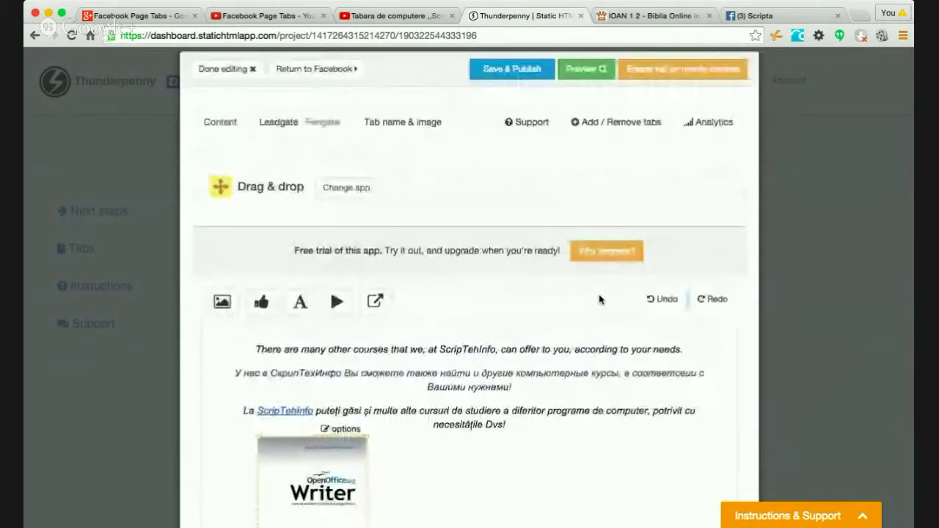
scroll(600, 299, up, 2)
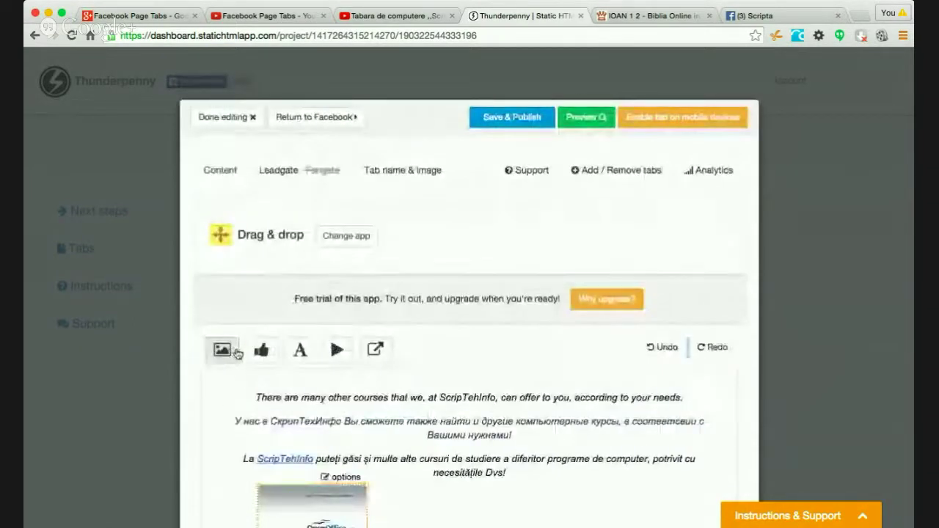
click(263, 351)
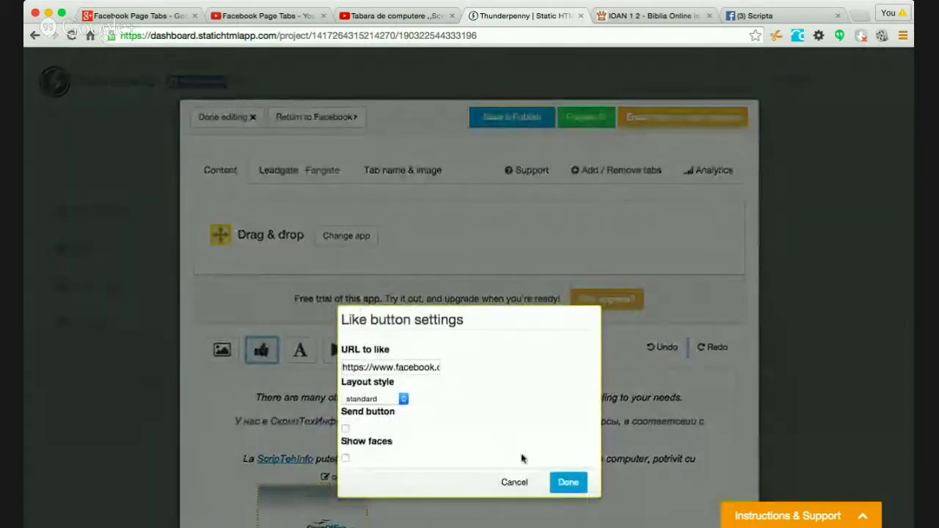
click(514, 483)
click(300, 350)
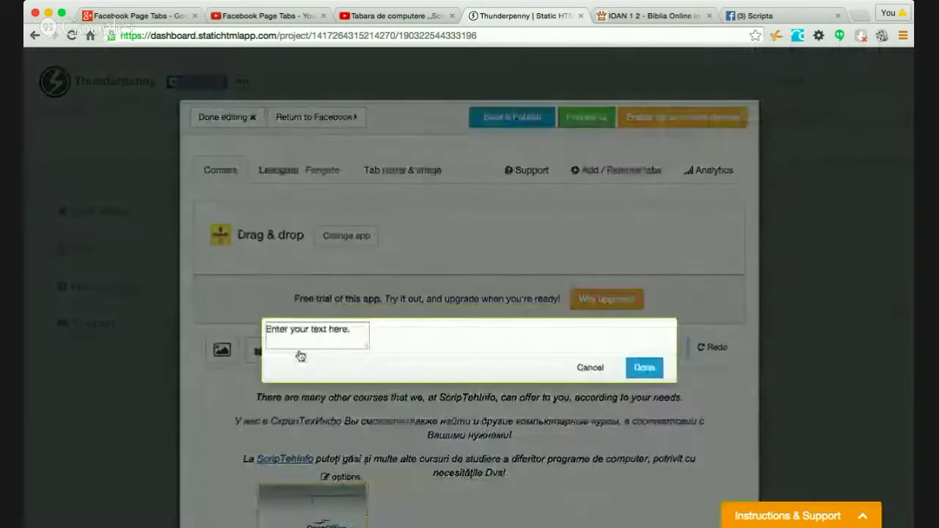
click(591, 426)
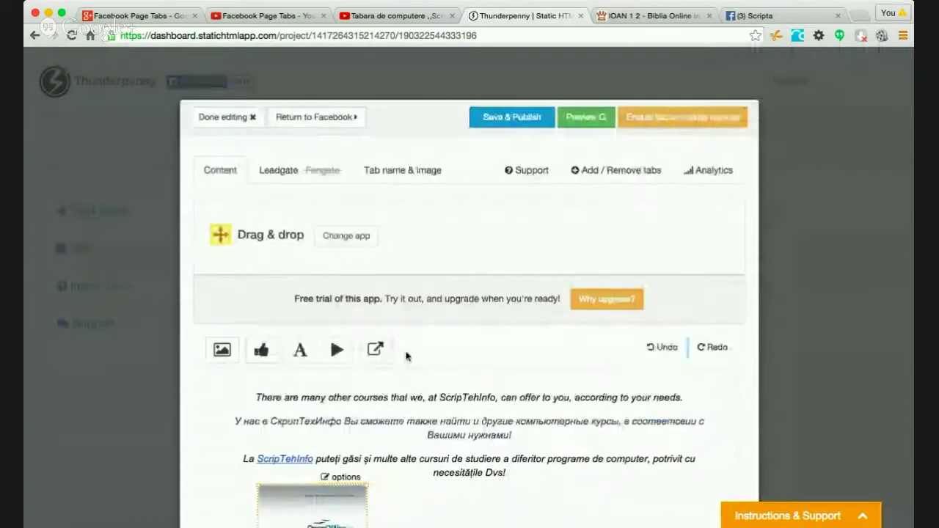
click(337, 350)
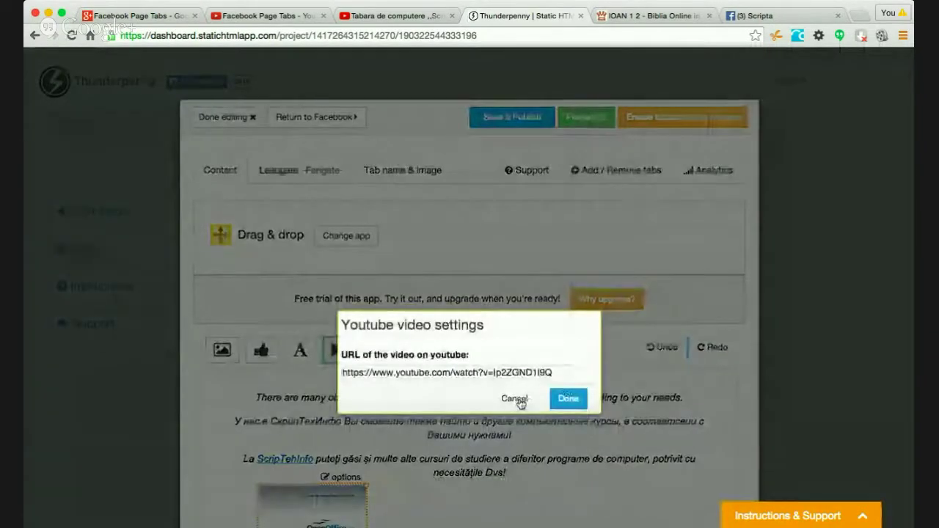
click(513, 397)
click(376, 350)
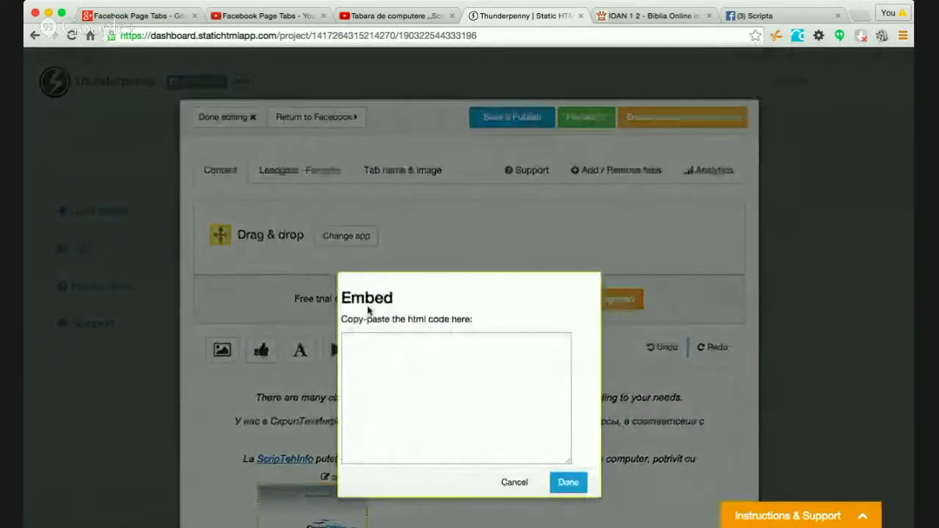
click(513, 482)
scroll(651, 396, down, 5)
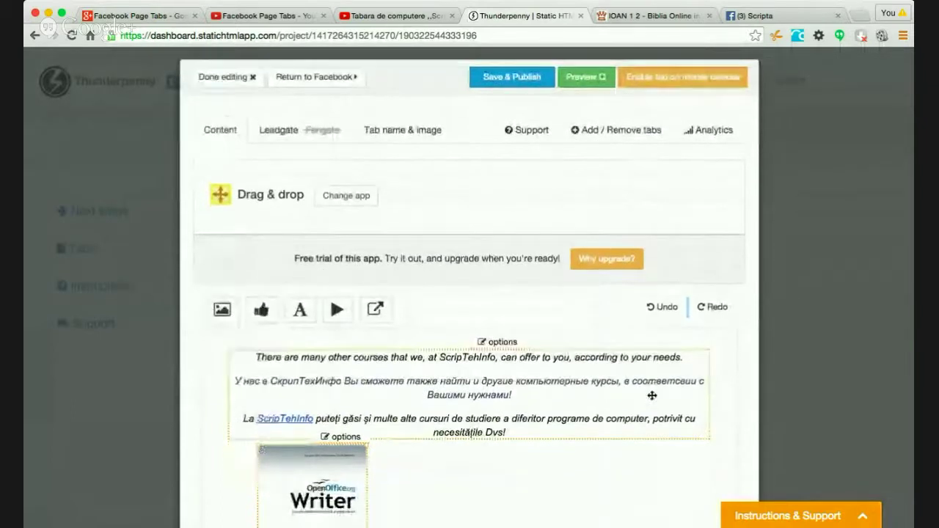
scroll(651, 400, down, 3)
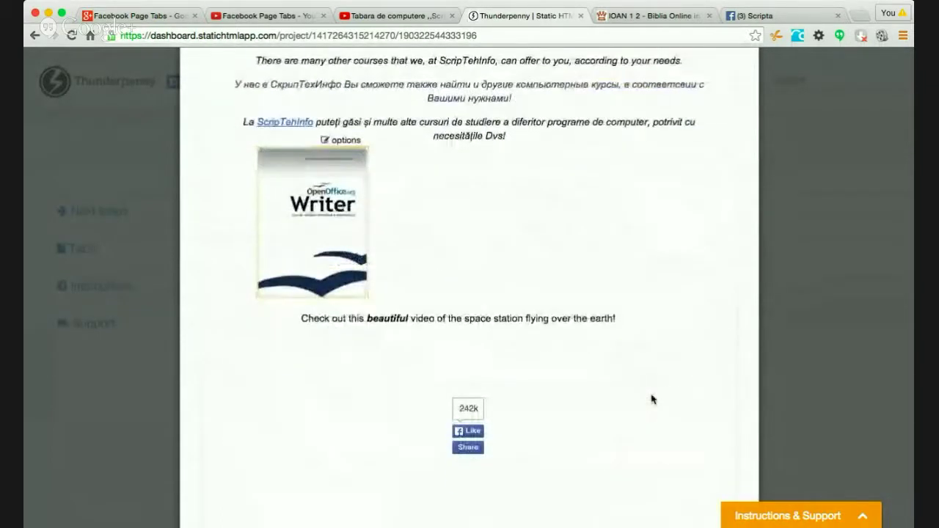
scroll(433, 166, up, 3)
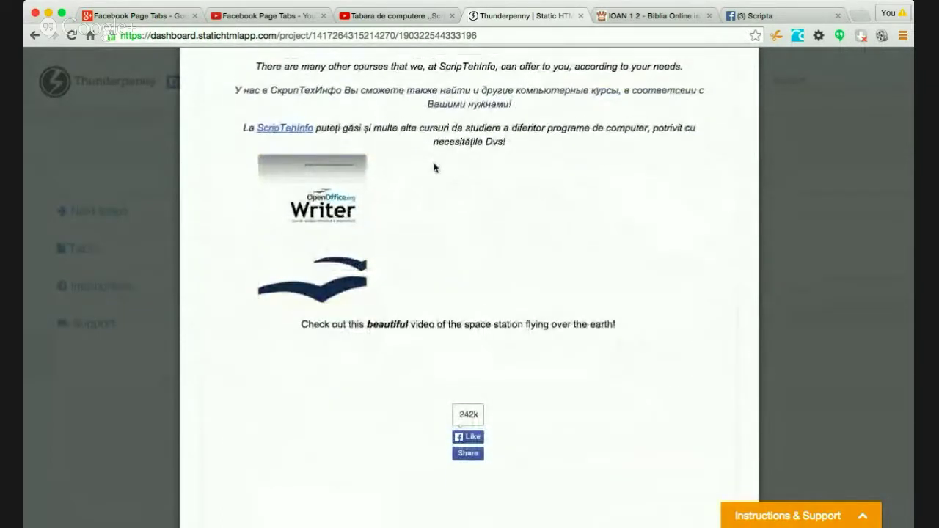
click(222, 128)
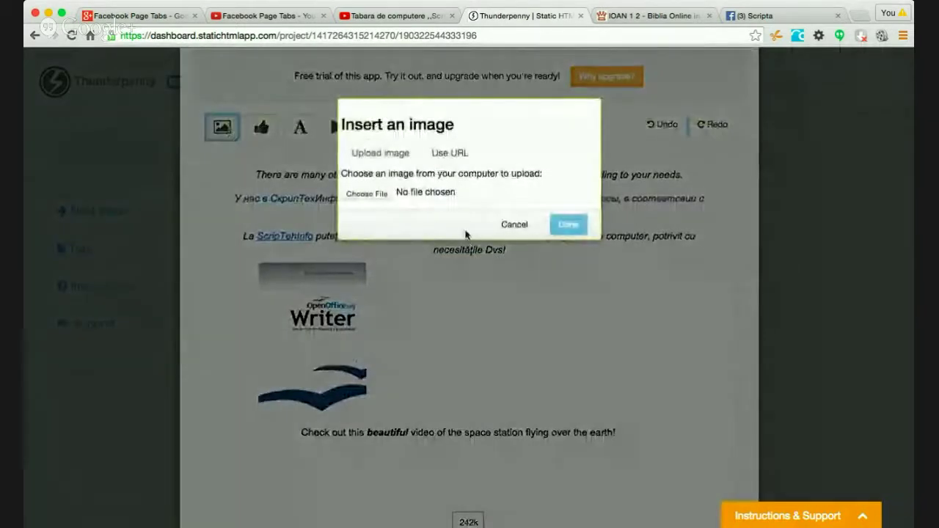
click(367, 193)
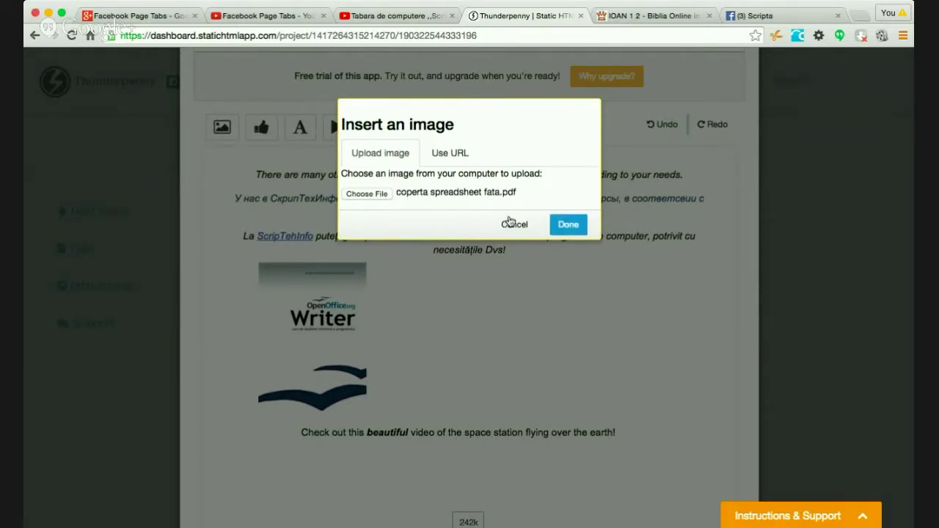
click(571, 229)
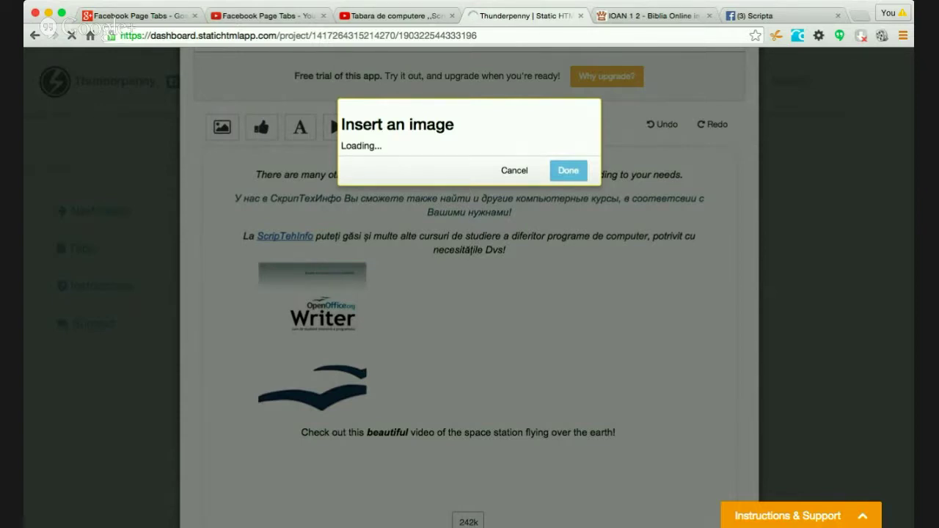
click(514, 171)
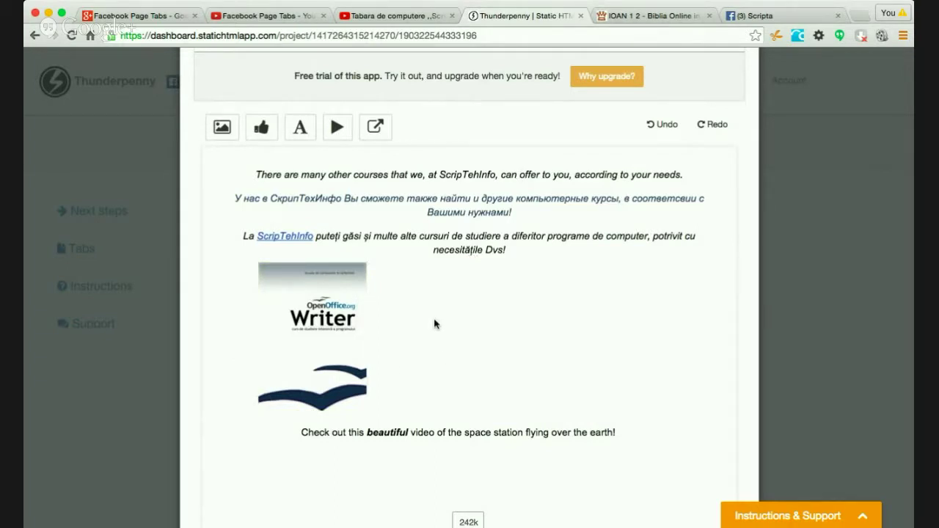
click(222, 127)
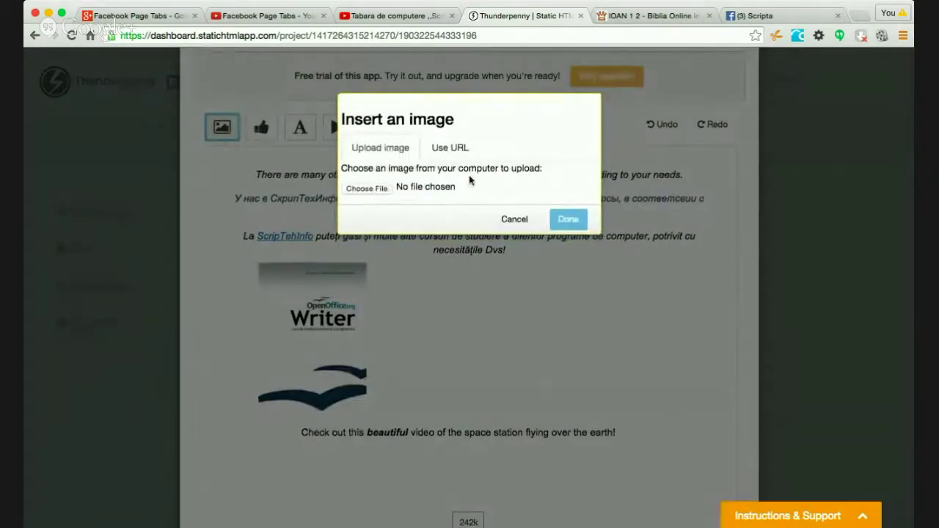
- Upload ooimpress.gif as the Presenter logo and delete the Writer cover image
click(373, 189)
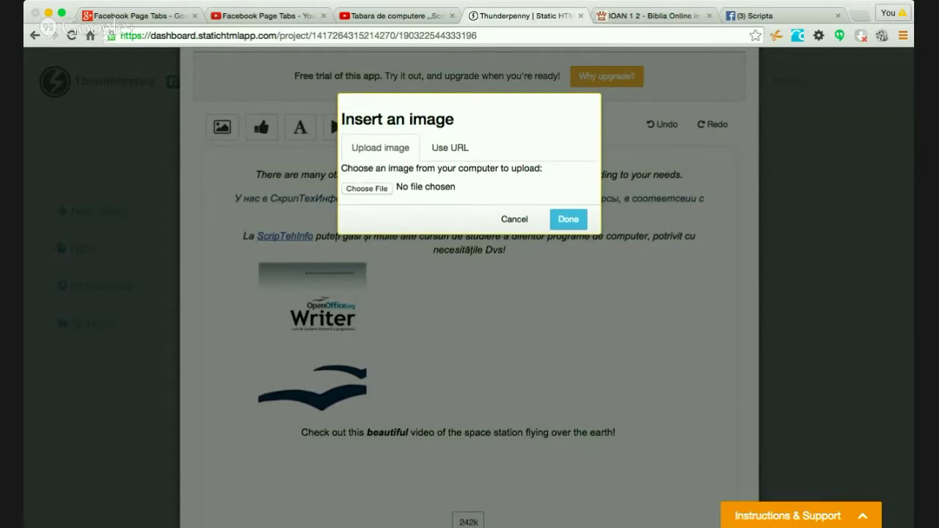
click(568, 220)
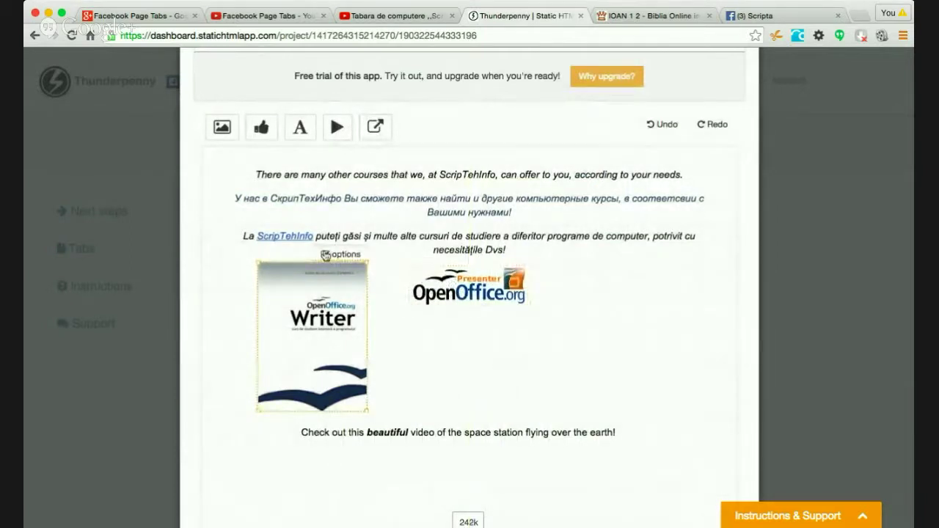
click(339, 257)
click(344, 265)
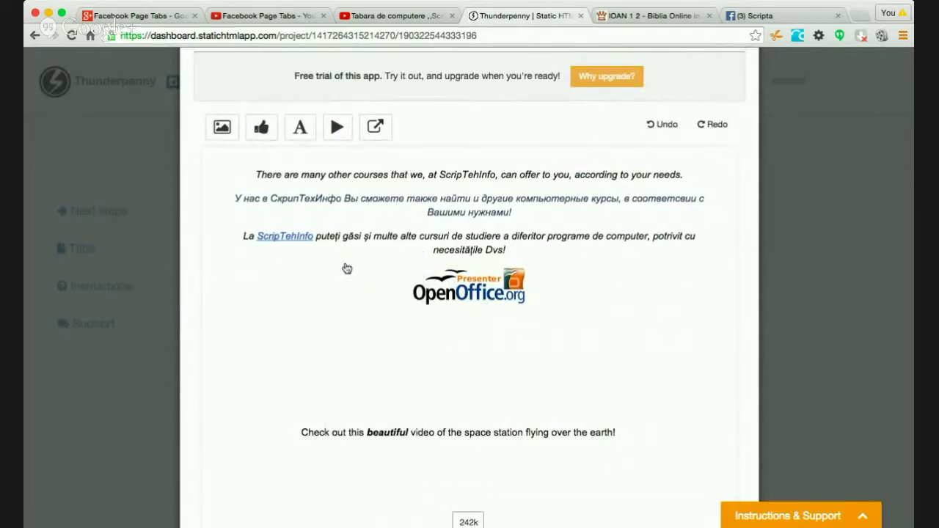
- Upload the Writer logo and place it to the left of the Presenter logo
click(222, 127)
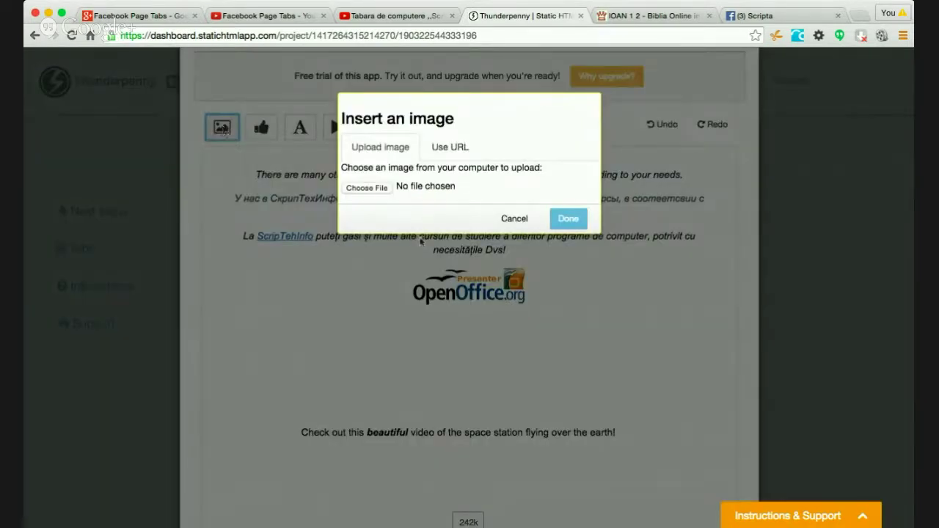
click(355, 188)
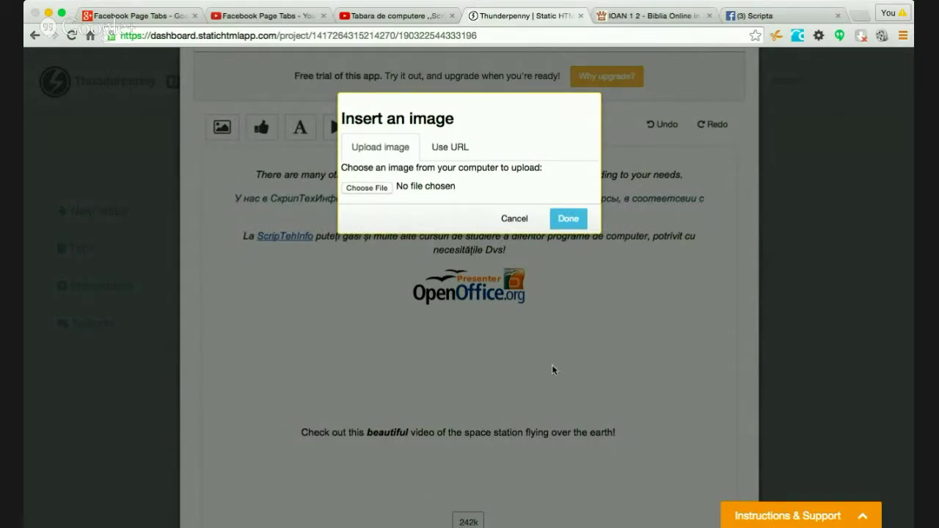
click(554, 217)
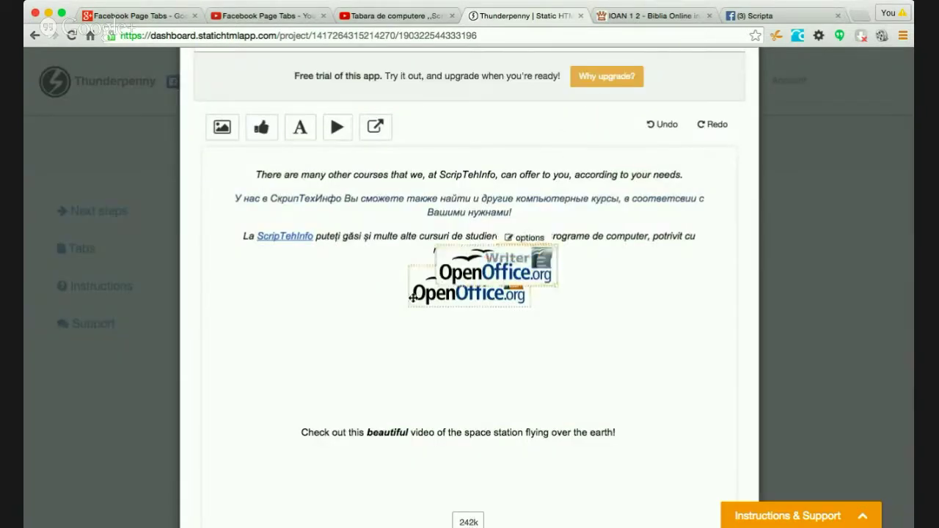
drag(497, 264, 367, 278)
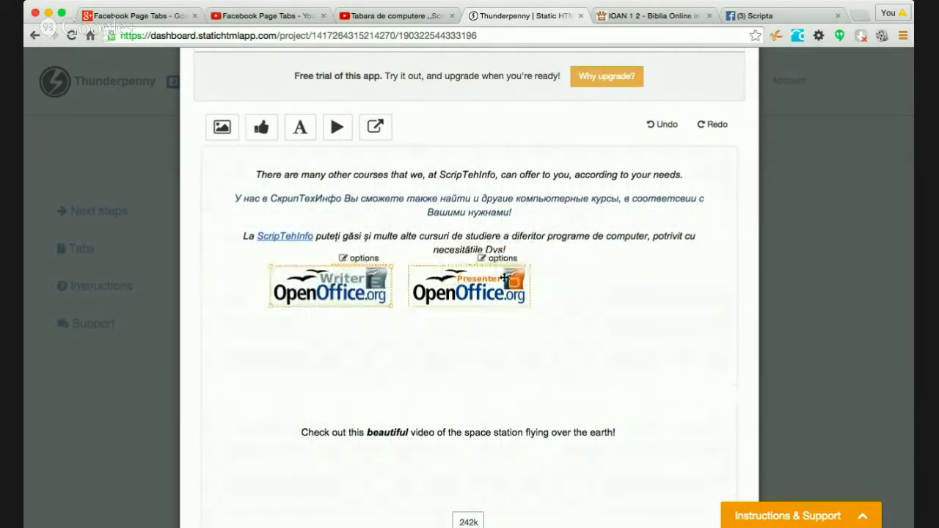
click(221, 126)
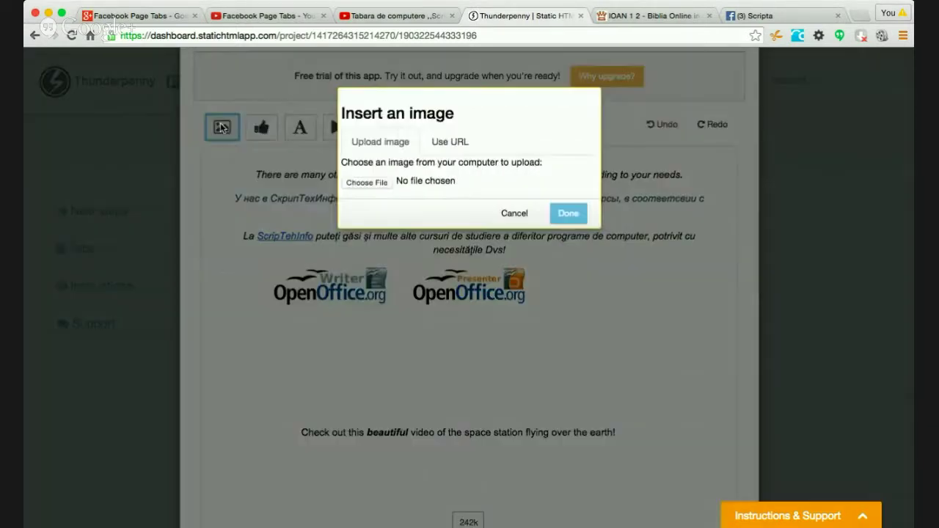
click(369, 183)
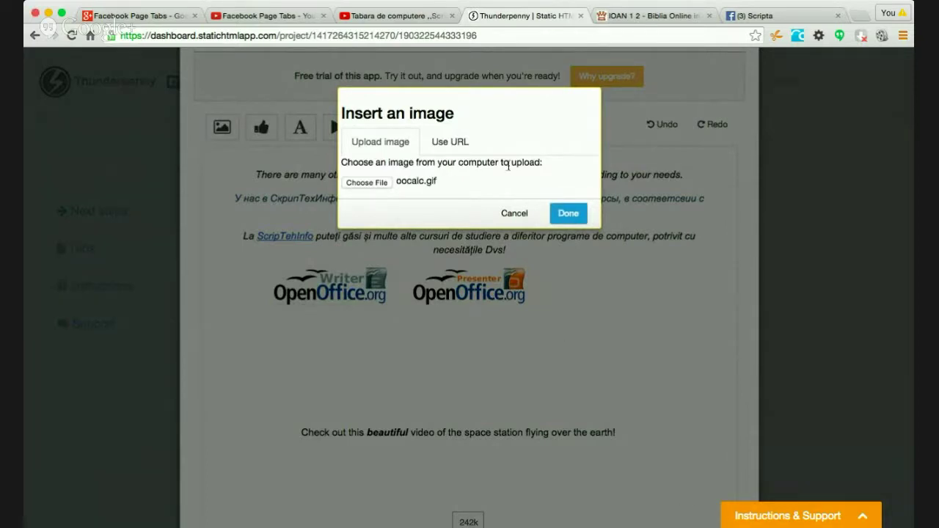
click(566, 213)
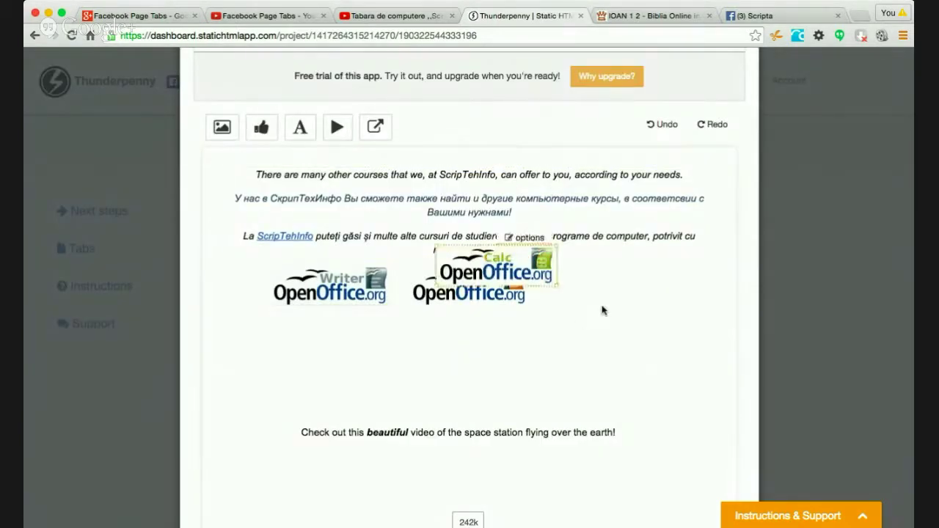
drag(536, 265, 656, 281)
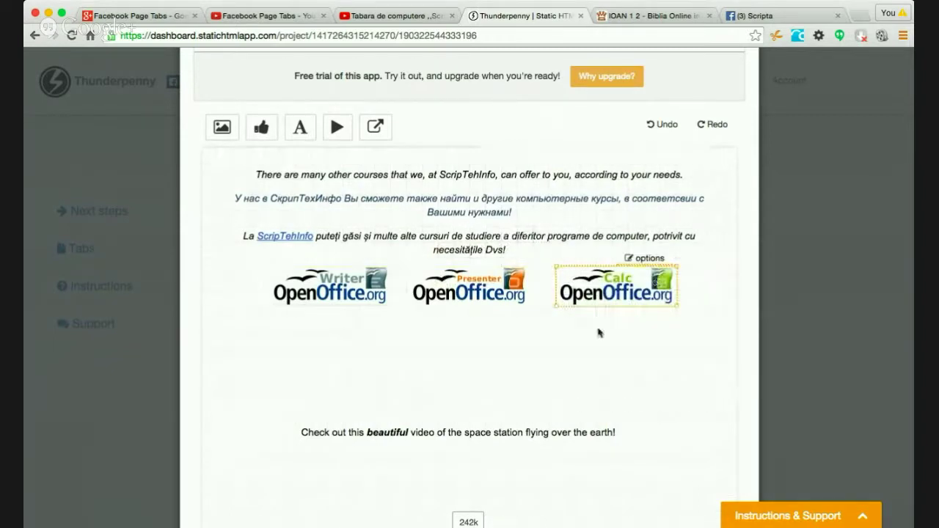
click(535, 361)
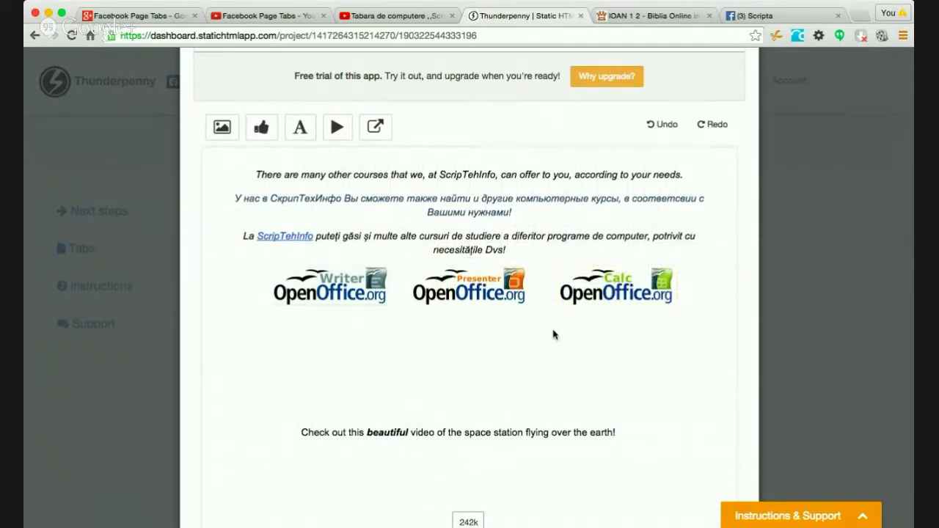
scroll(556, 331, down, 5)
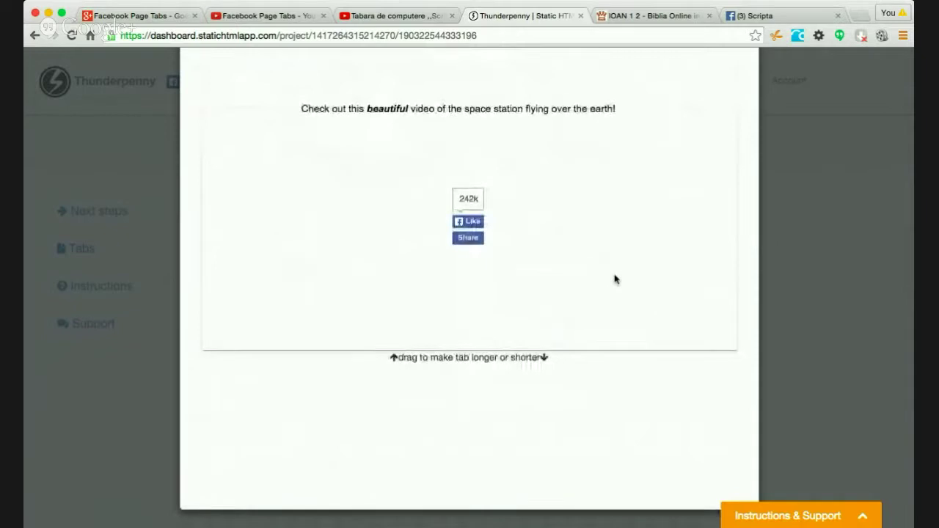
scroll(614, 276, up, 7)
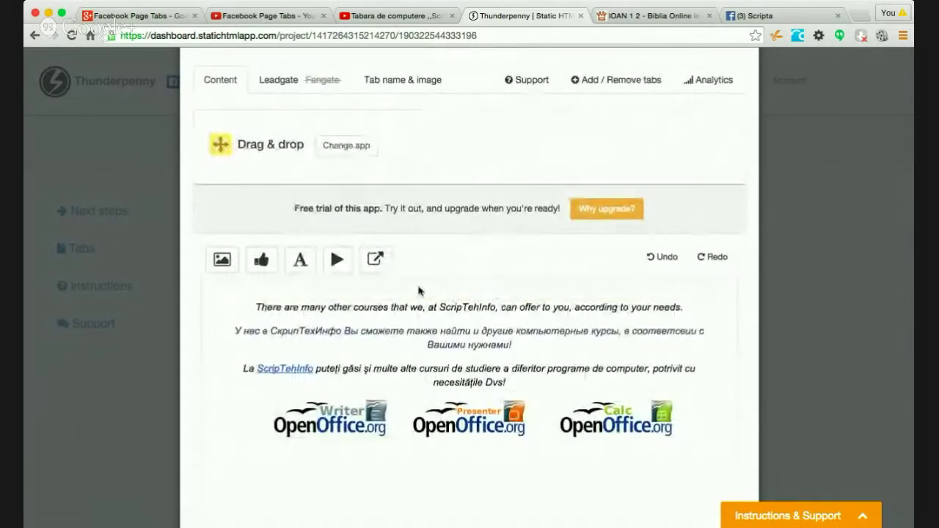
scroll(281, 403, down, 4)
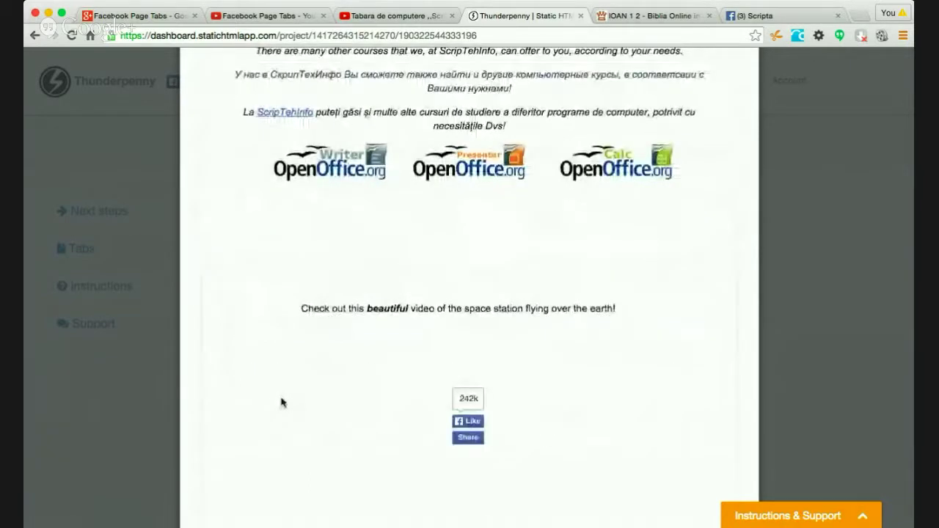
scroll(281, 403, down, 1)
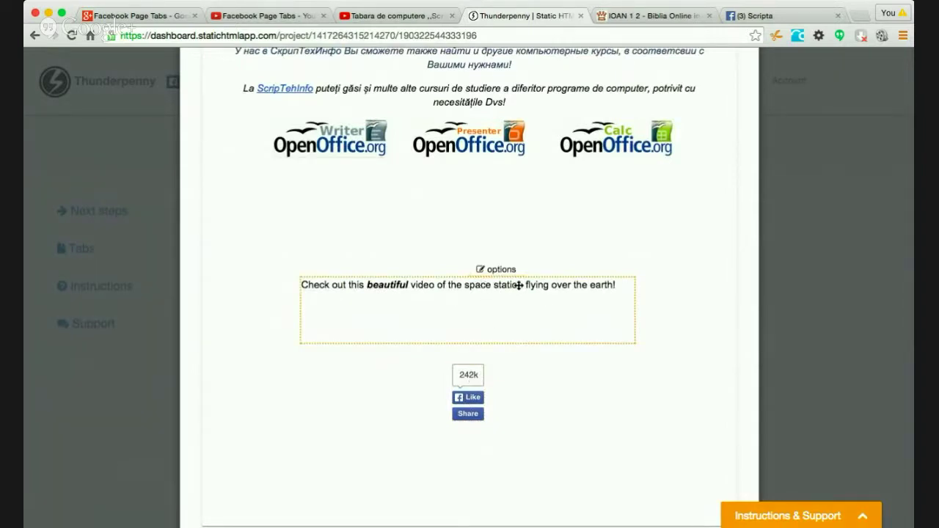
- Load scripteh.info in a new Chrome tab, find its ubuntu banner, then return to Thunderpenny
click(772, 17)
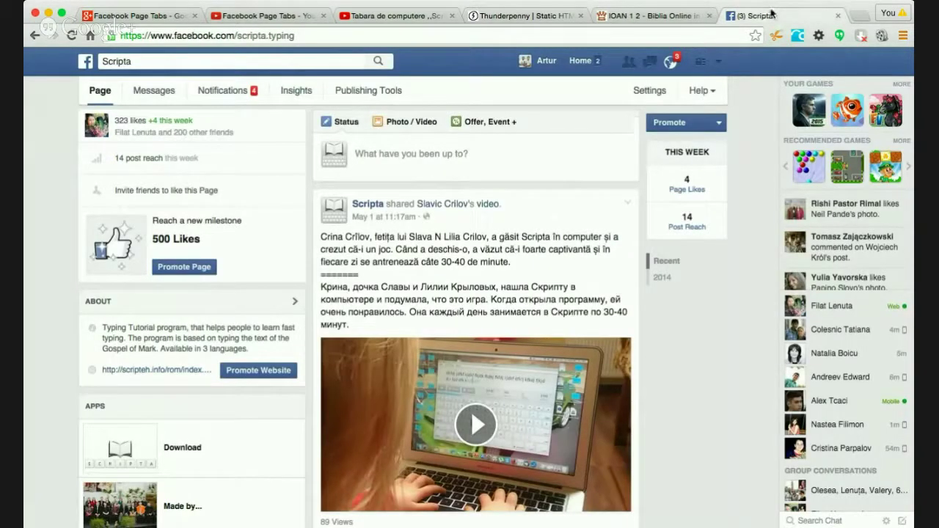
key(super+t)
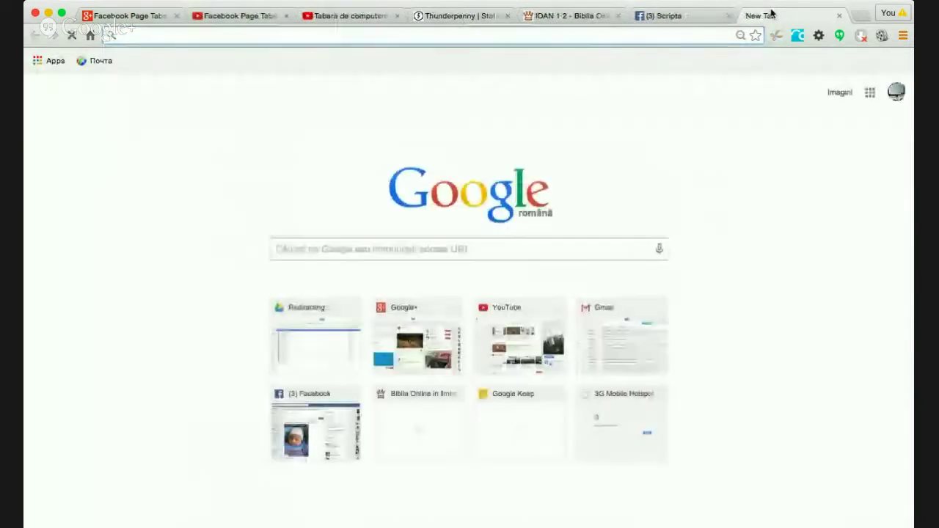
text(scripteh.info)
key(Return)
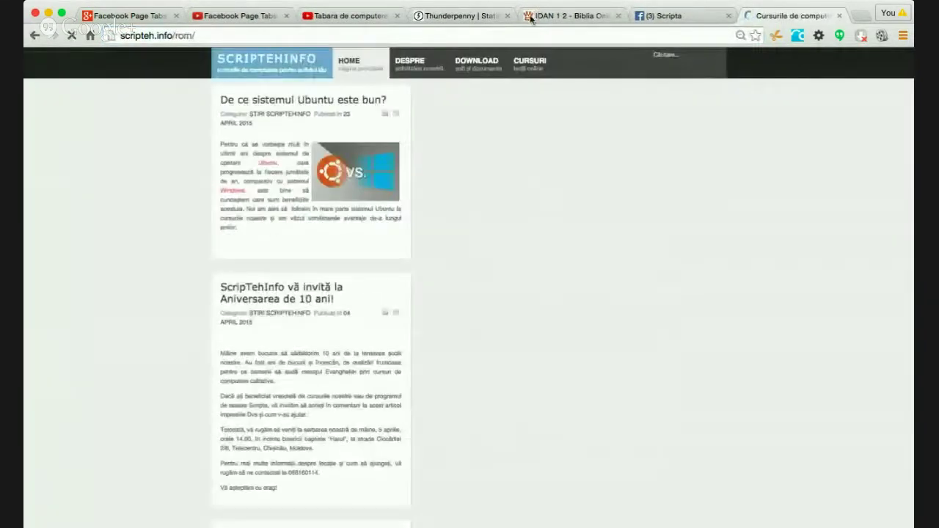
scroll(776, 347, down, 10)
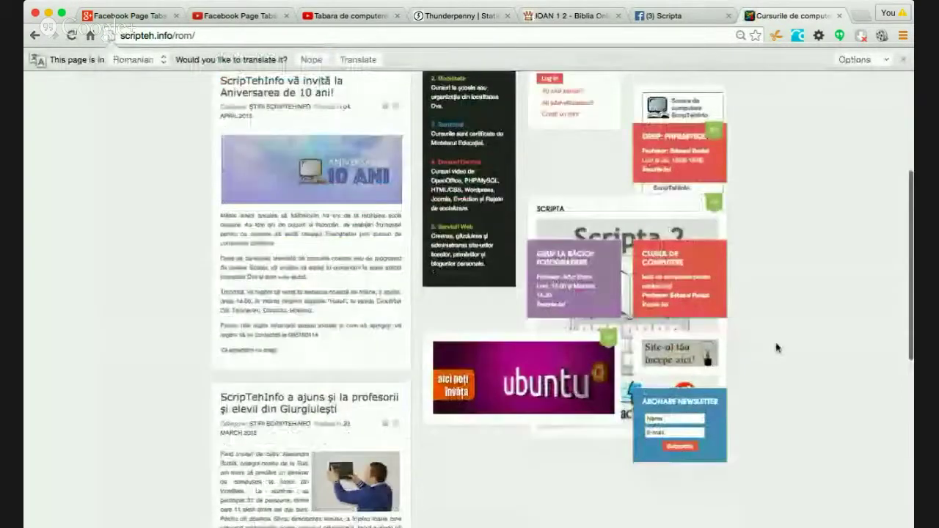
scroll(577, 454, down, 5)
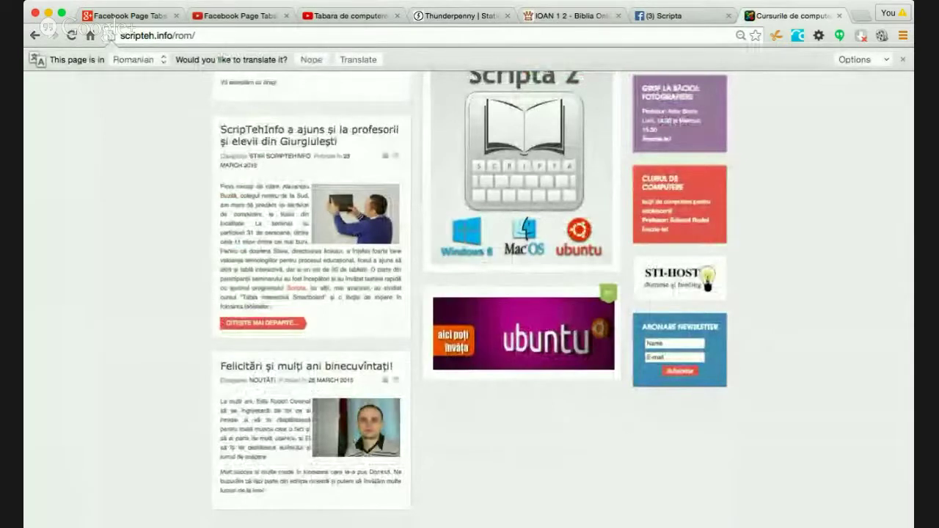
click(469, 15)
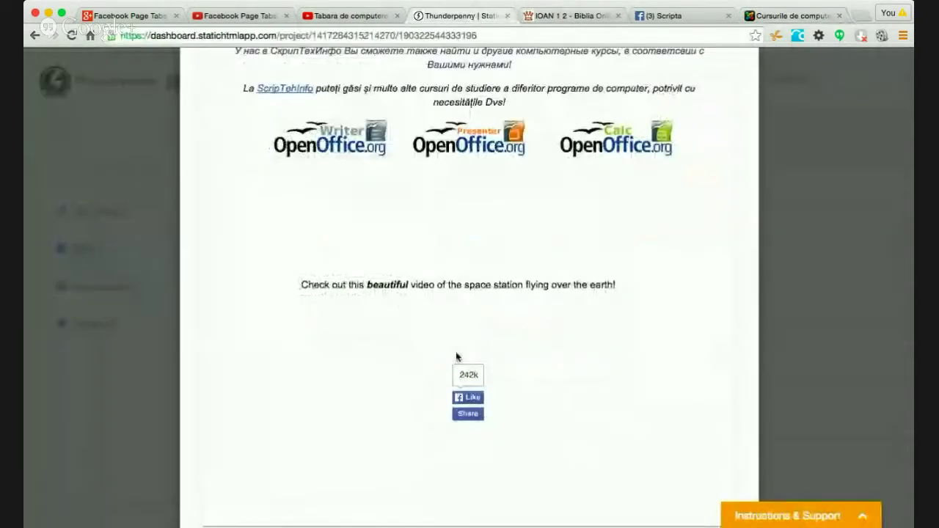
- Insert the 'aici poți învăța ubuntu' banner image from its web address
scroll(443, 220, up, 4)
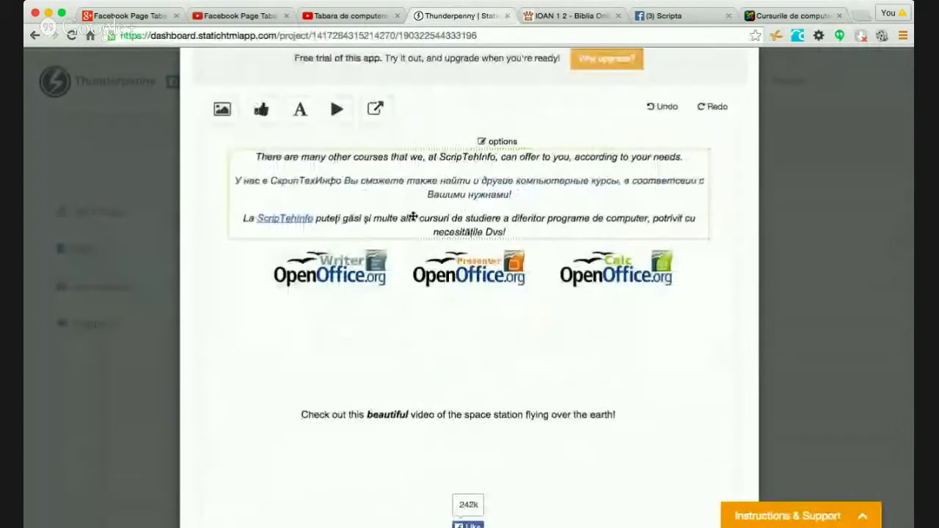
click(224, 110)
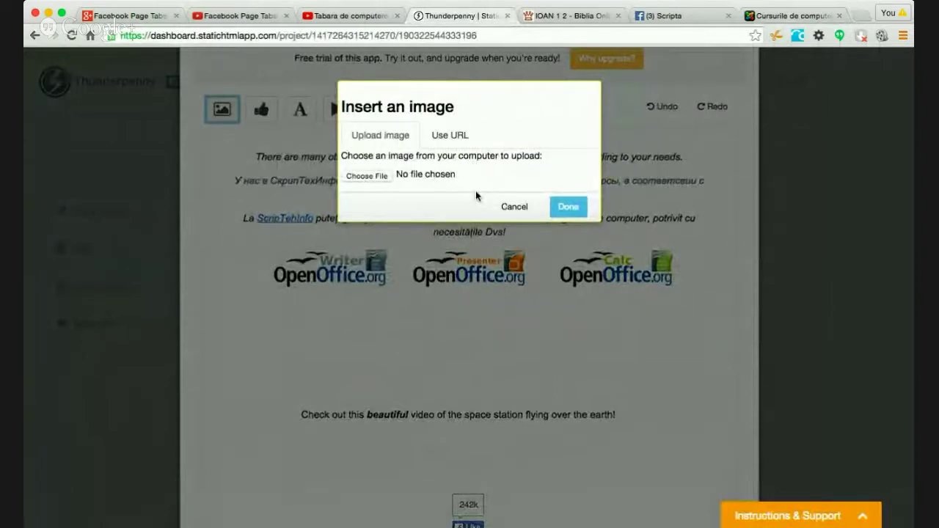
click(367, 176)
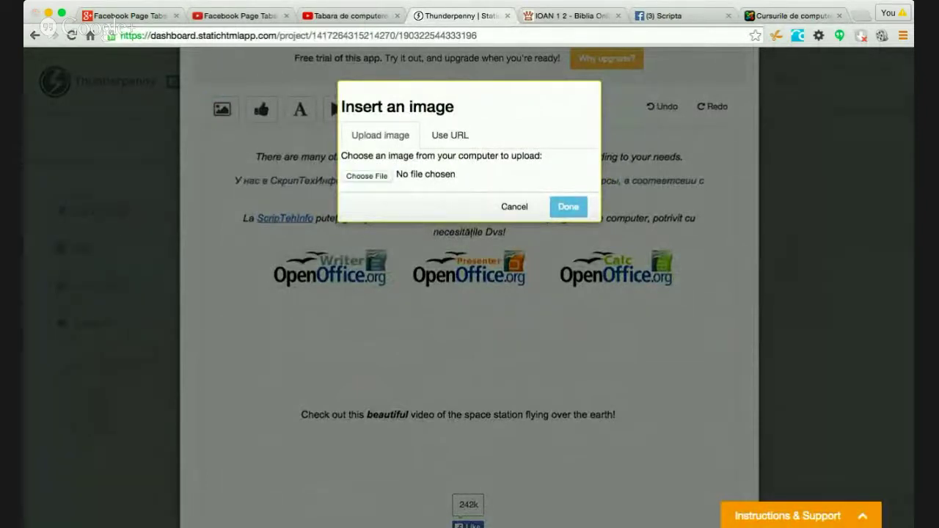
click(444, 140)
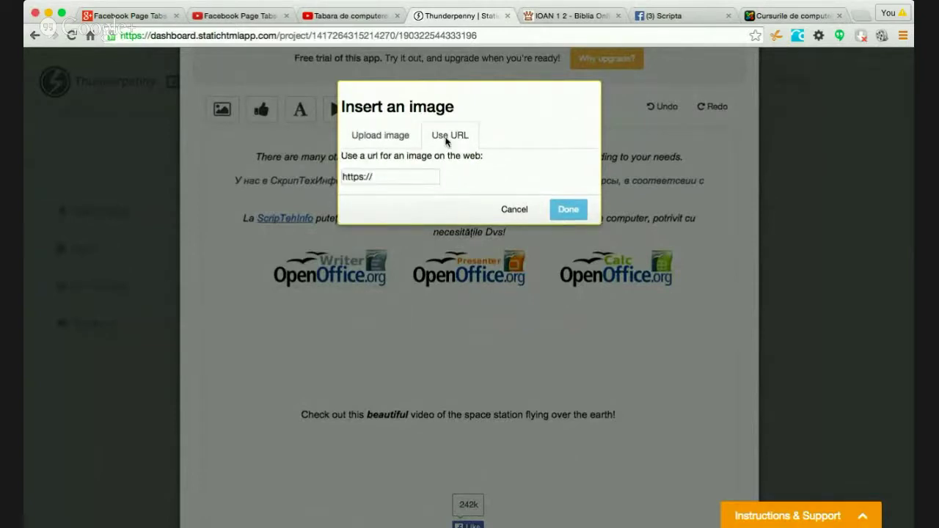
click(403, 170)
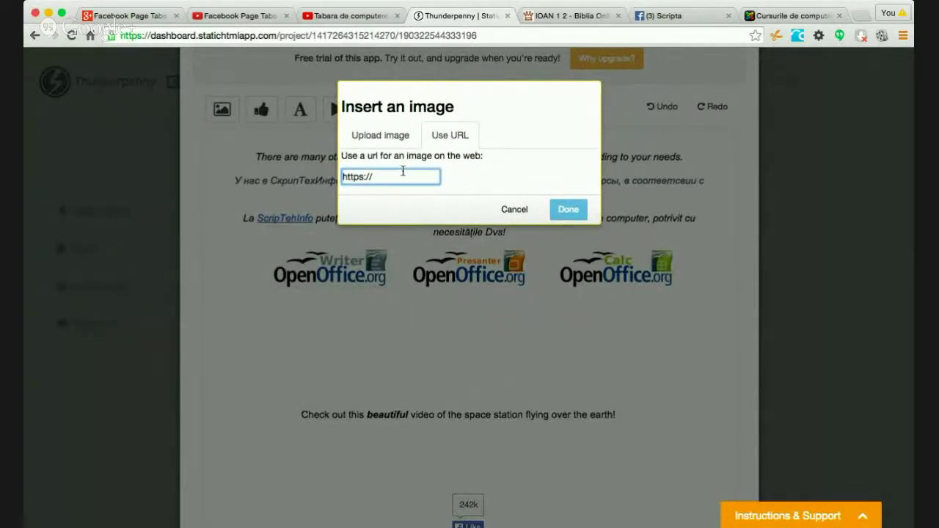
key(super+v)
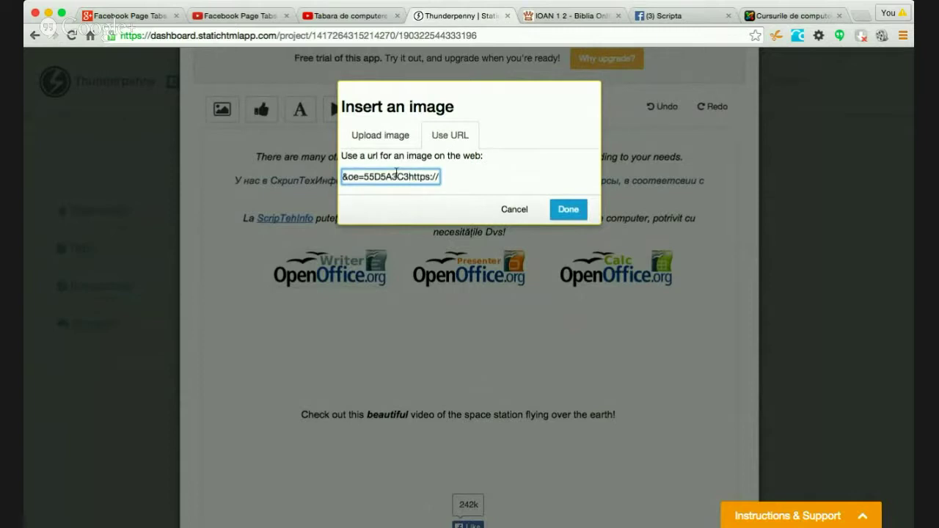
click(568, 210)
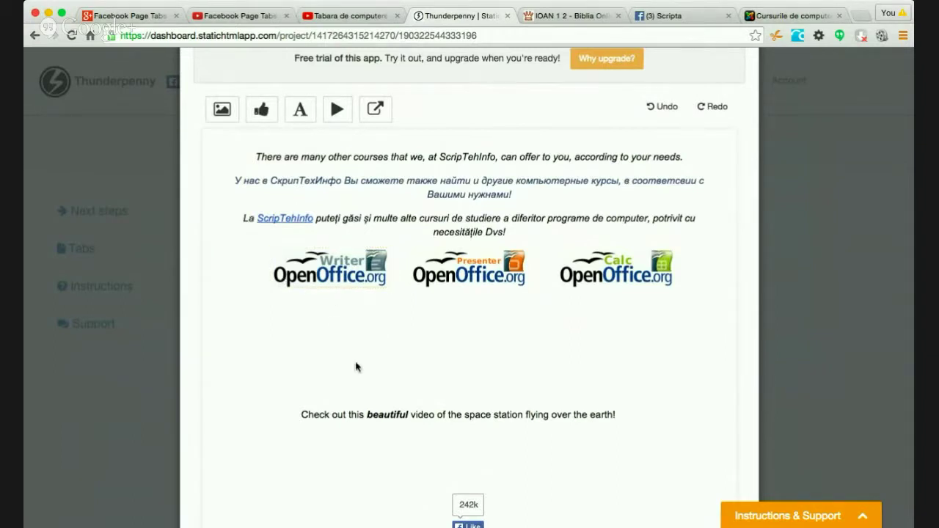
click(221, 109)
click(449, 135)
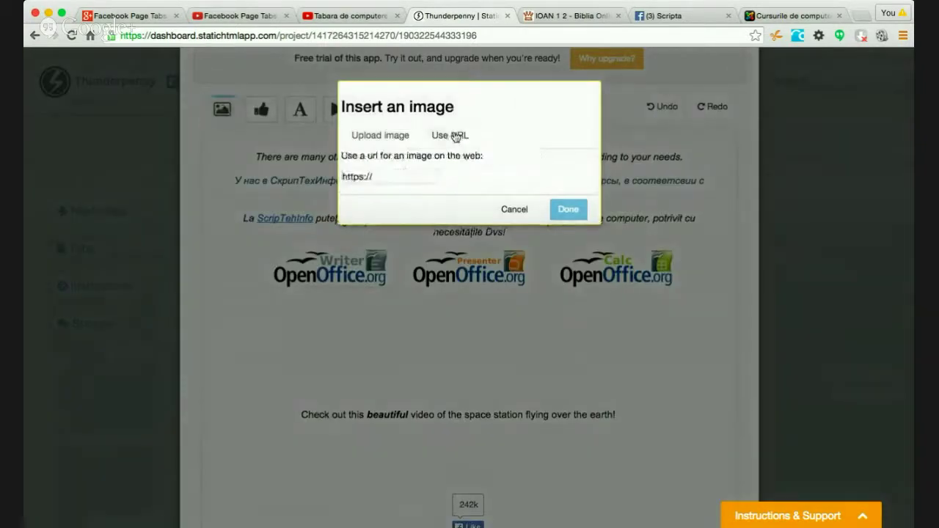
click(400, 175)
key(super+v)
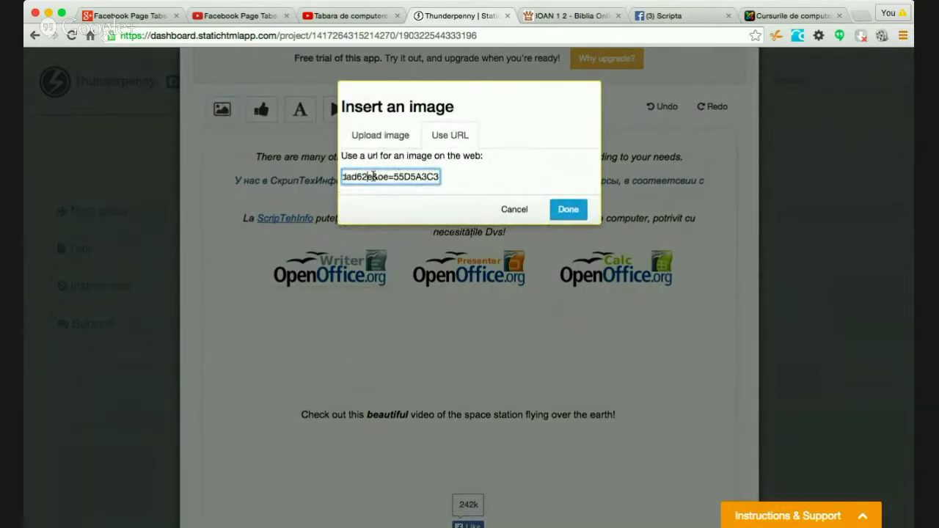
key(Left)
key(Left)
key(Left)
key(Left)
key(Left)
key(Left)
key(Left)
key(Left)
key(Left)
key(Left)
key(Left)
key(Left)
key(Left)
key(Left)
key(Left)
key(Left)
key(Left)
key(Left)
key(Left)
key(Left)
key(Left)
key(Left)
key(Left)
key(Left)
key(Left)
key(Left)
key(Left)
key(Left)
key(Left)
key(Left)
key(Left)
key(Left)
key(Left)
key(Left)
key(Left)
key(Left)
key(Left)
key(Left)
key(Left)
key(Left)
key(Left)
key(Left)
key(Left)
key(Left)
key(Left)
key(Left)
key(Left)
key(Left)
key(Left)
key(Left)
key(Left)
key(Left)
key(Left)
key(Left)
key(Left)
key(Left)
key(Left)
key(Left)
key(Left)
key(Left)
key(Left)
key(Left)
key(Left)
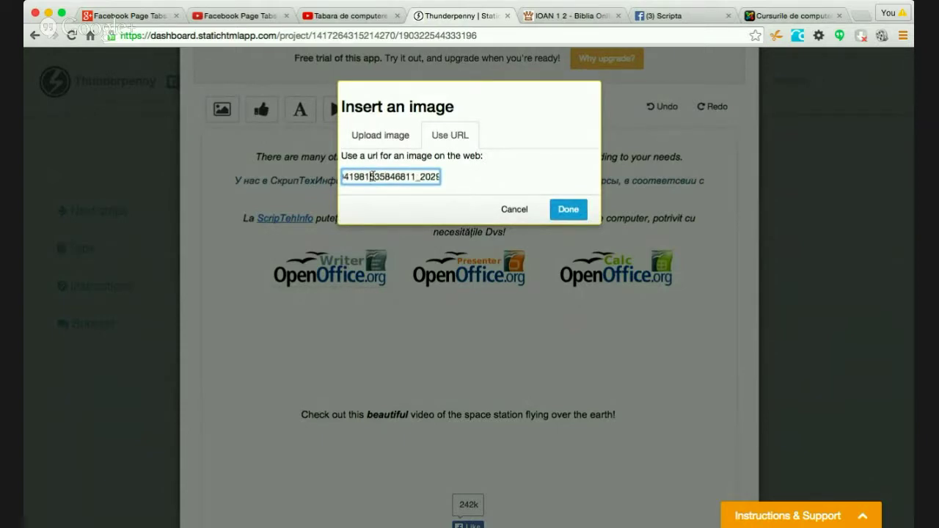
key(Left)
key(Left)
key(Left)
key(Left)
key(Left)
key(Left)
key(Left)
key(Left)
key(Left)
key(Left)
key(Left)
key(Left)
key(Left)
key(Left)
key(Left)
key(Left)
key(Left)
key(Left)
key(Left)
key(Left)
key(Left)
key(Left)
key(Left)
key(Left)
key(Left)
key(Left)
key(Left)
key(Left)
key(Left)
key(Left)
key(Left)
key(Left)
key(Left)
key(Left)
key(Left)
key(Left)
key(Left)
key(Left)
key(Left)
key(Left)
key(Left)
key(Left)
key(Left)
key(Left)
key(Left)
key(Left)
key(Left)
key(Left)
key(Left)
key(Left)
key(Left)
key(Left)
key(Left)
key(Left)
key(Left)
key(Left)
key(Left)
key(Left)
text(https://)
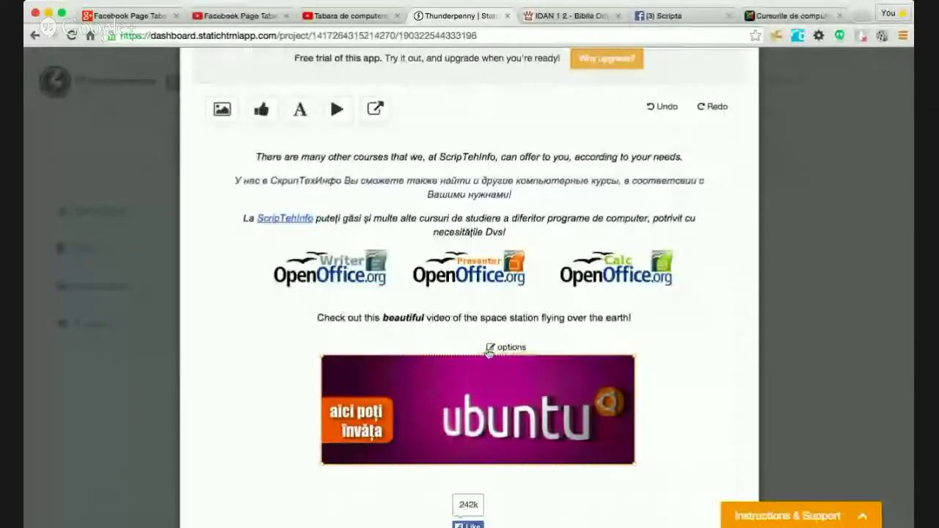
- Replace the space-station caption with a Romanian sentence about Ubuntu courses and programs
click(490, 350)
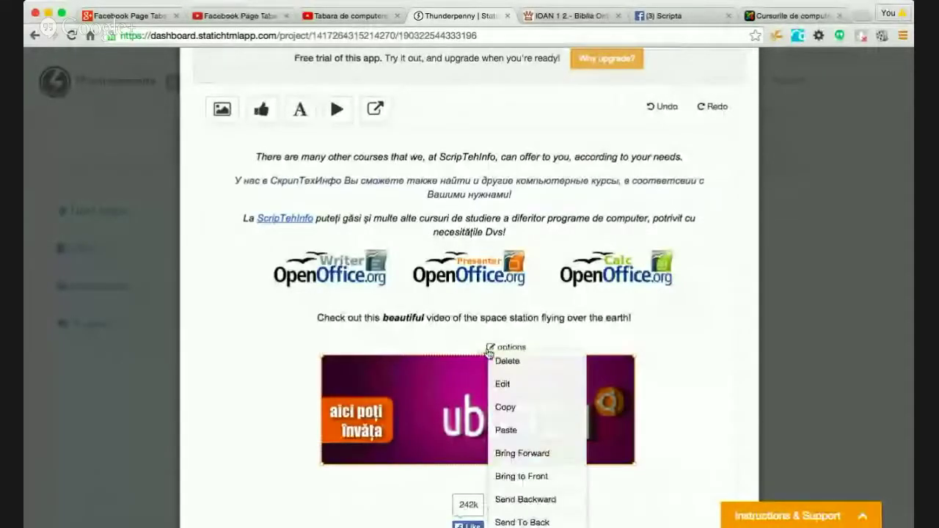
click(470, 391)
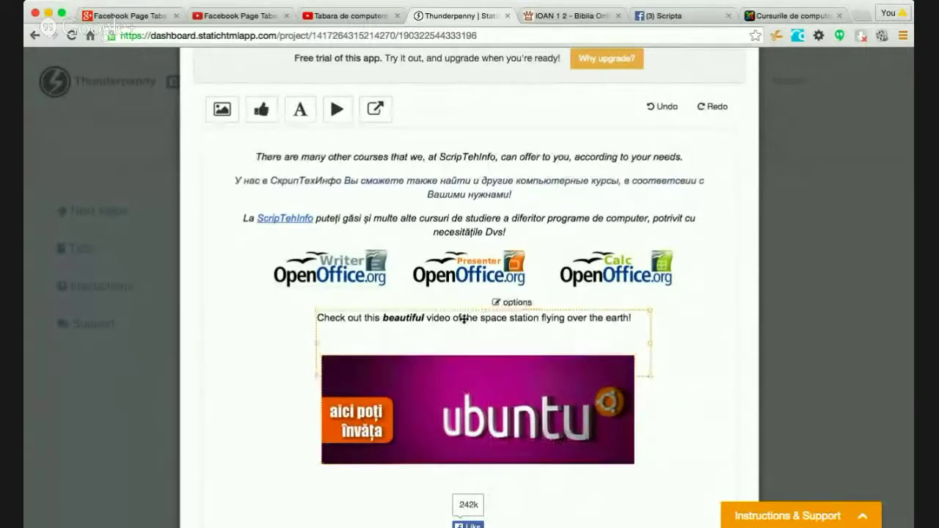
click(496, 303)
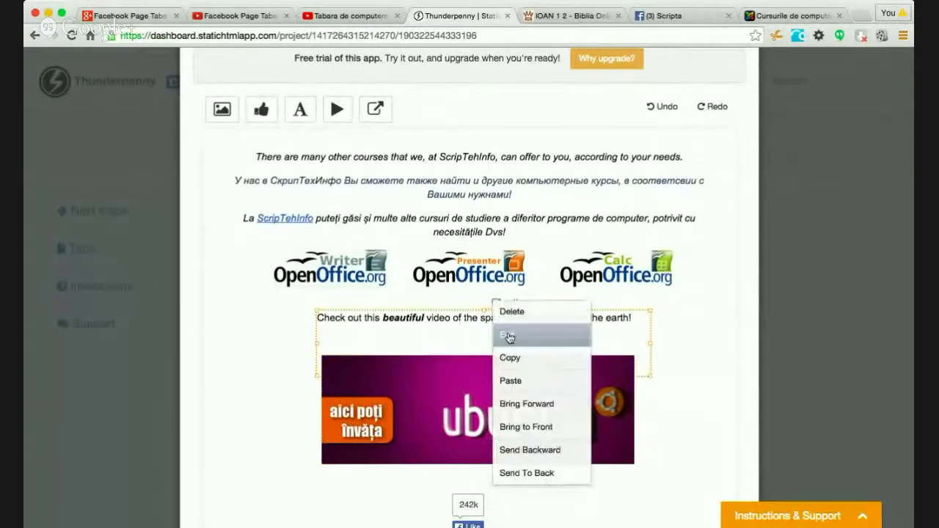
click(509, 337)
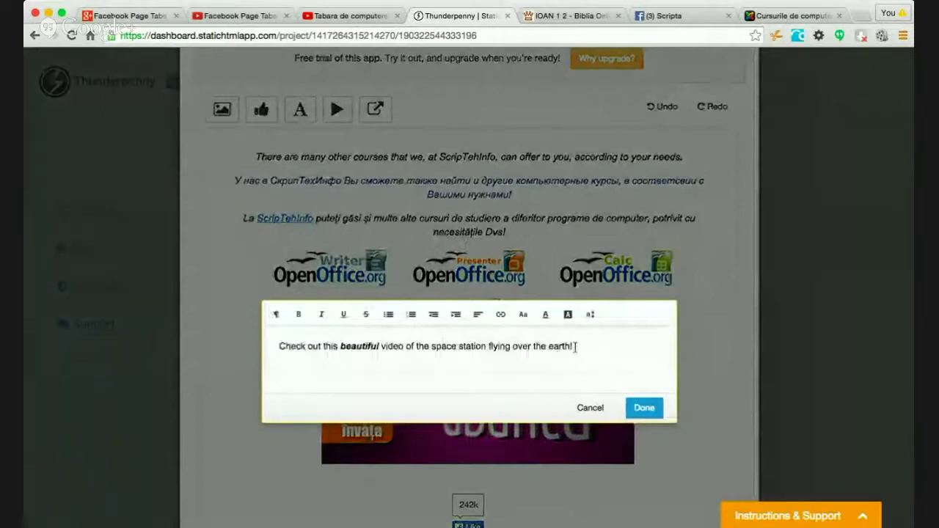
drag(572, 346, 280, 330)
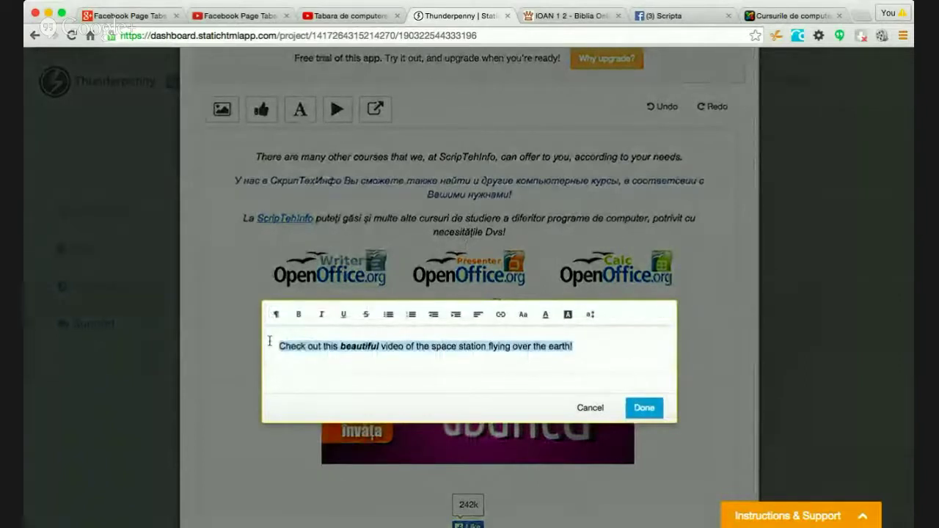
text(Aici puteți studia și cursuri legate de sis)
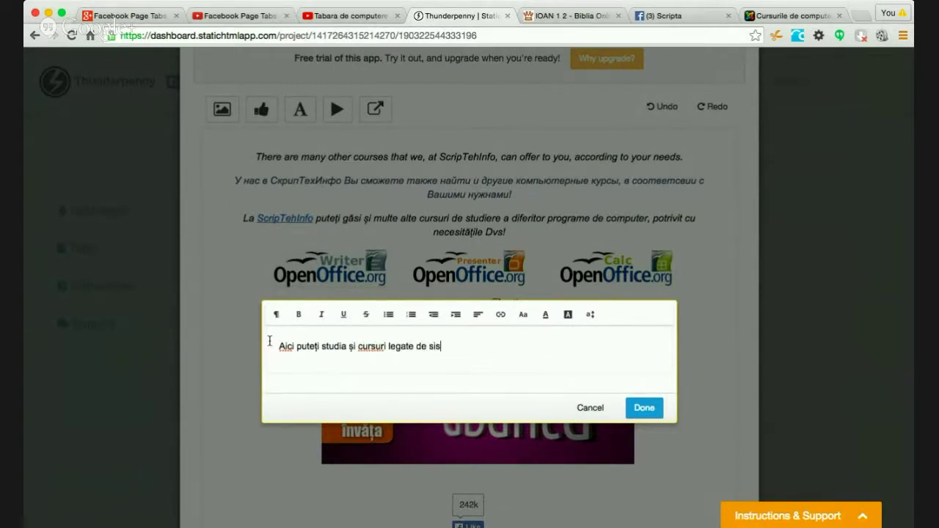
text(temul de operare Ubuntu și)
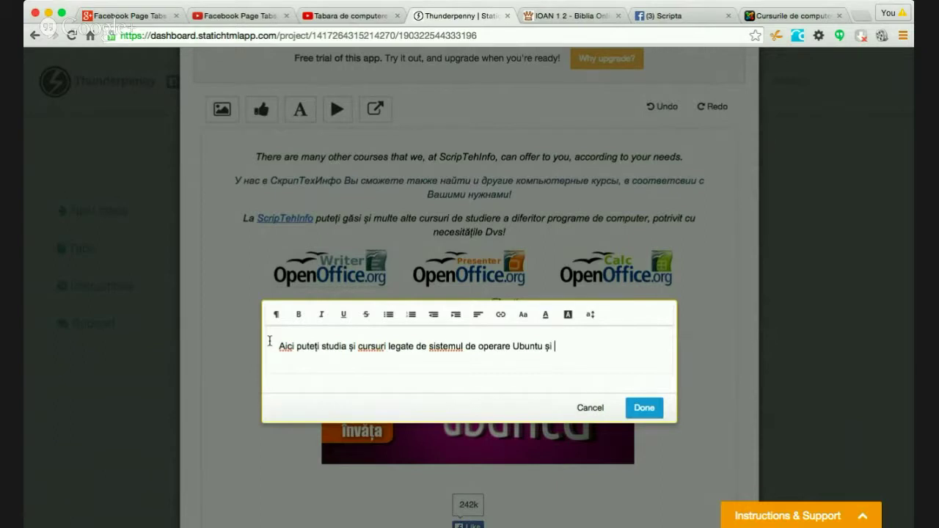
text(ele, care se folosesc )
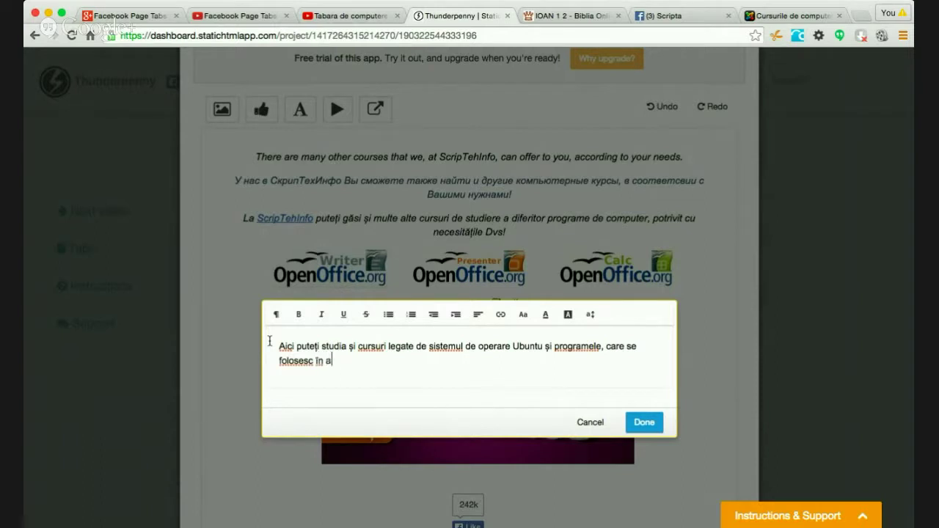
text(în acesta.)
- Start adding a link to the word 'Ubuntu' in the new sentence
double_click(532, 346)
click(500, 314)
click(534, 339)
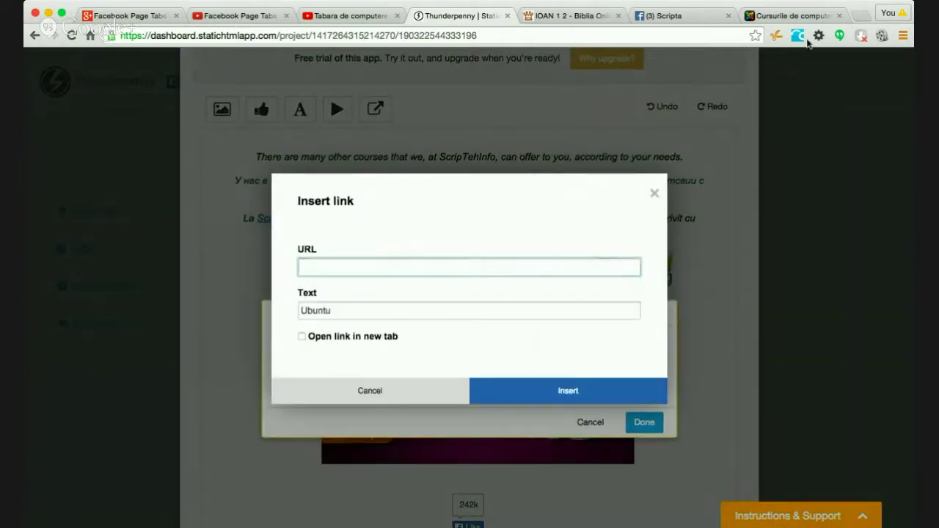
- Switch to the scripteh.info browser tab to get the Ubuntu article's address
click(796, 17)
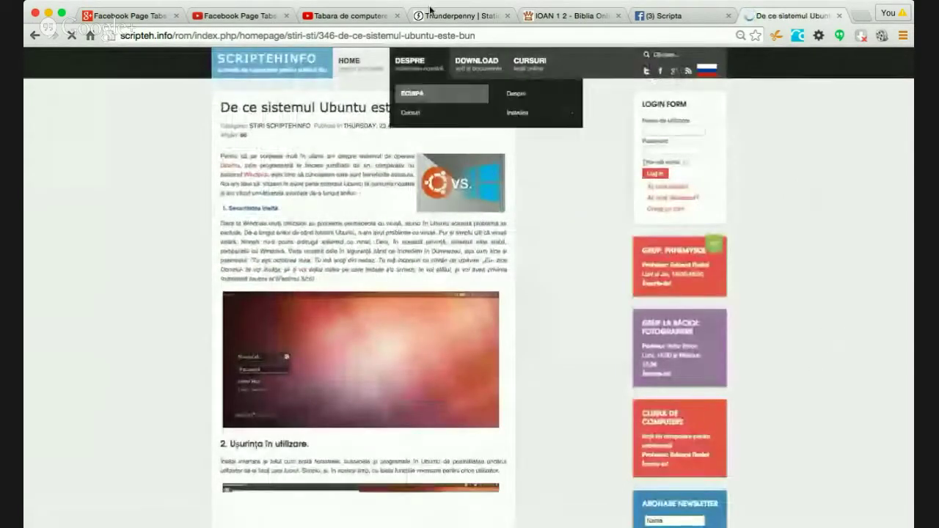
click(428, 35)
key(super+c)
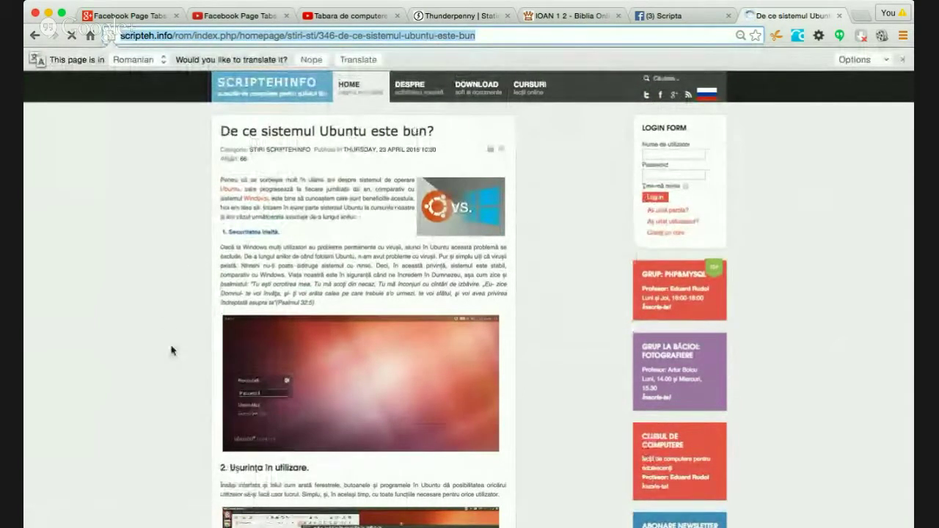
scroll(171, 351, down, 10)
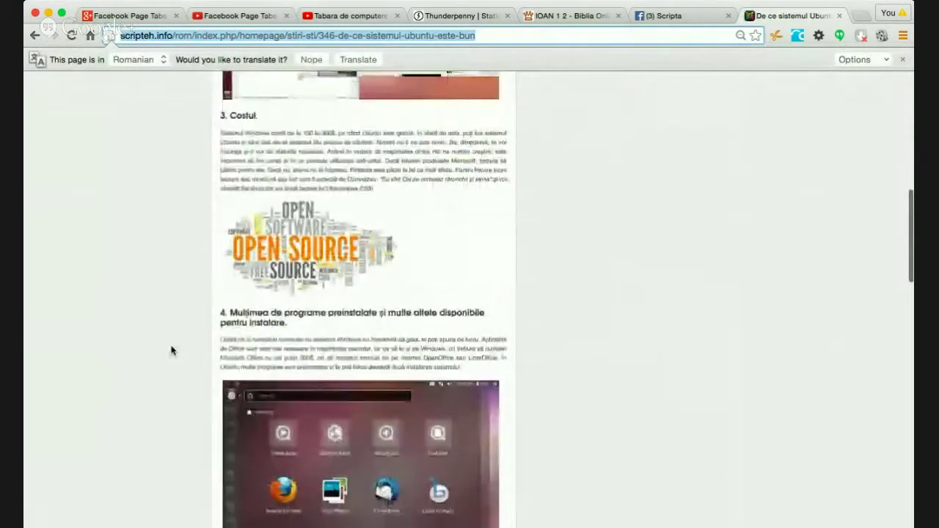
scroll(171, 351, down, 15)
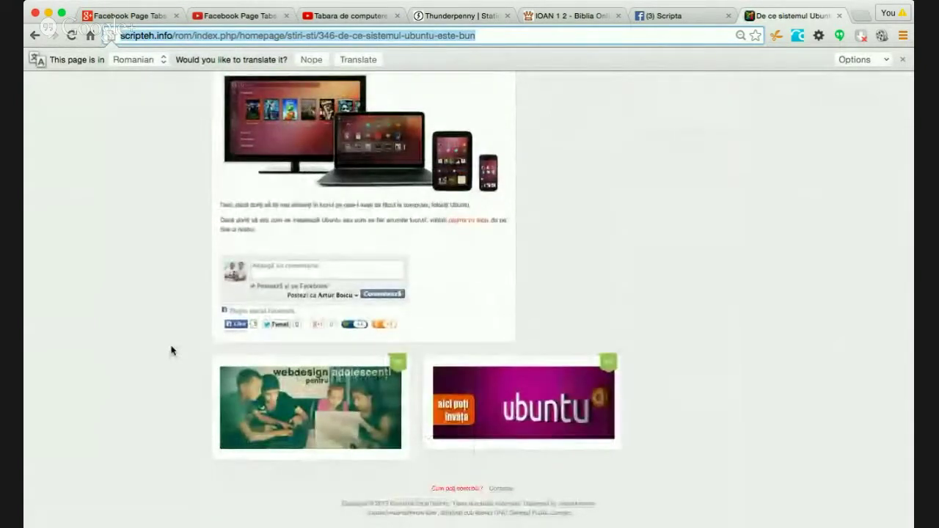
scroll(171, 351, up, 20)
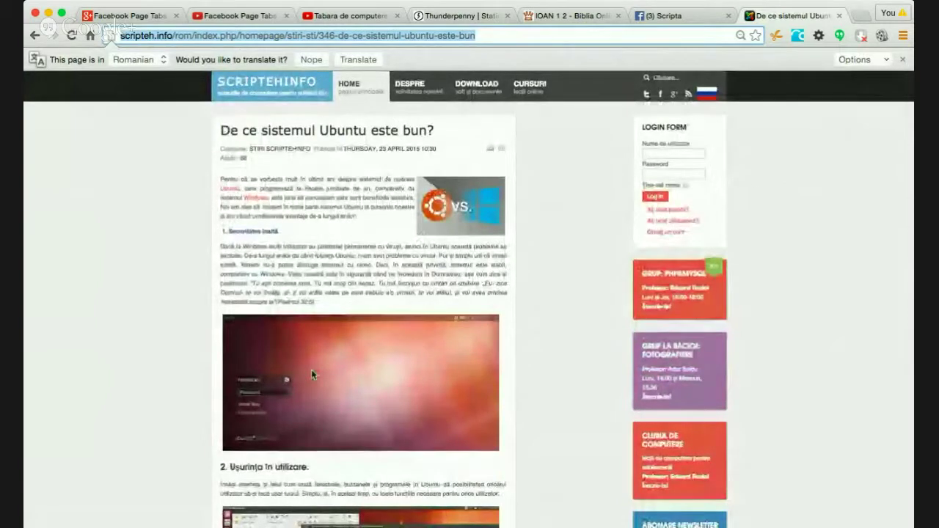
scroll(311, 370, down, 5)
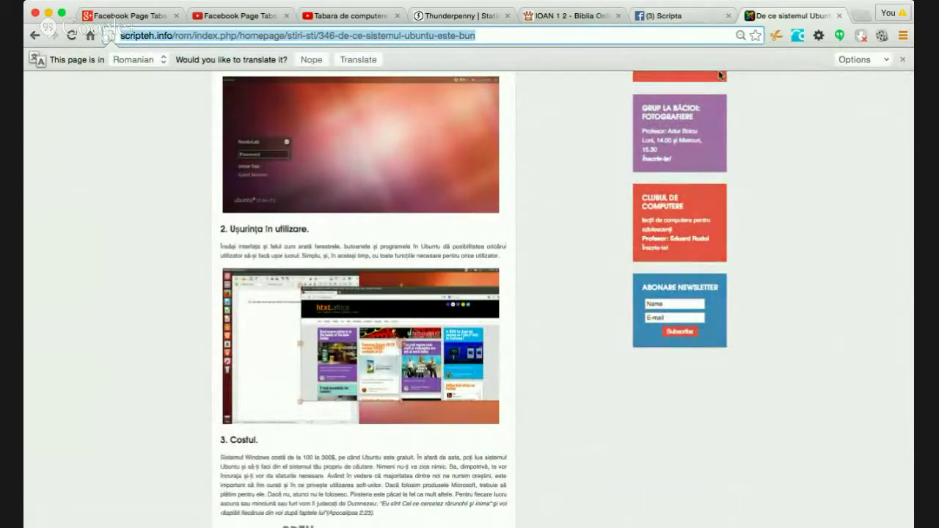
- Link 'Ubuntu' to the scripteh.info Ubuntu article, opening in a new tab
click(447, 16)
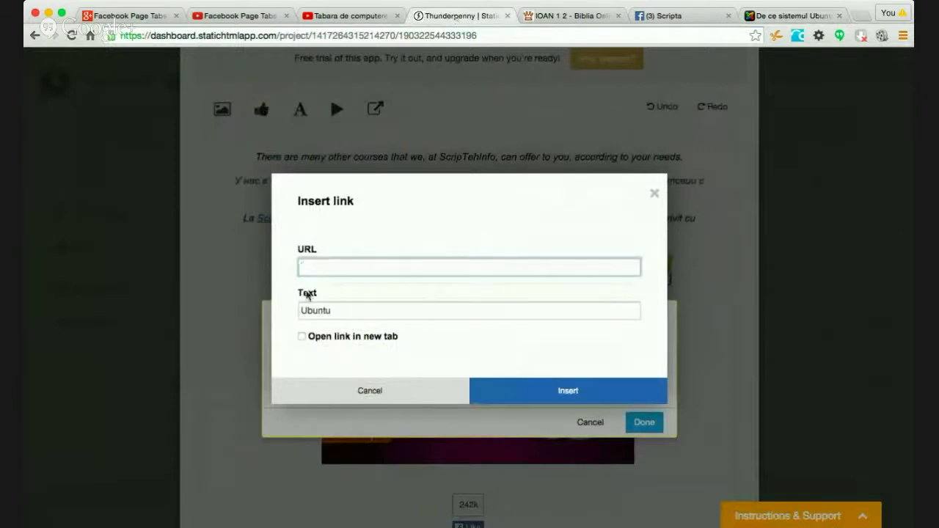
key(super+v)
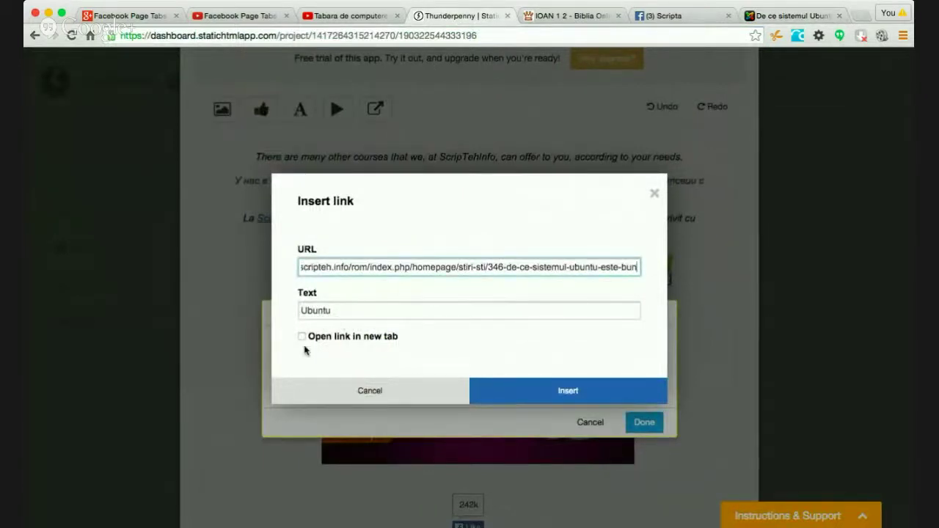
click(302, 336)
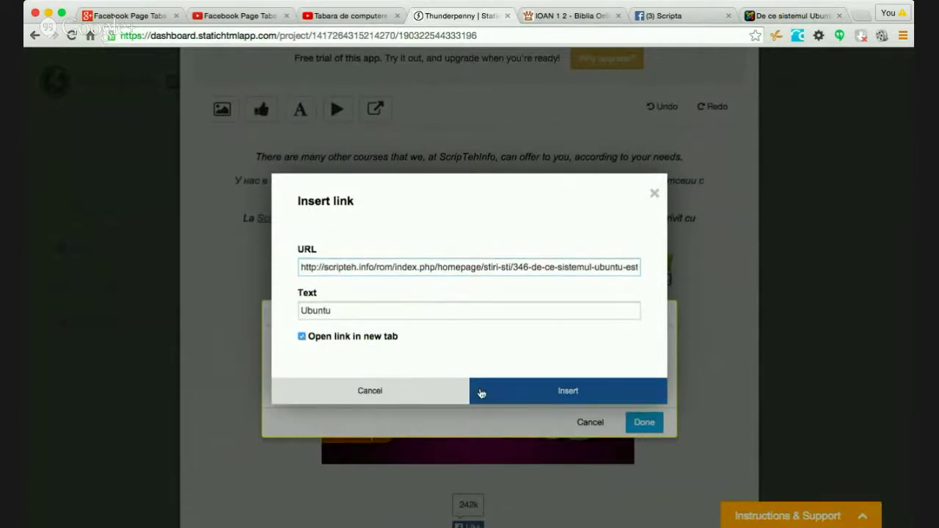
click(482, 392)
click(644, 424)
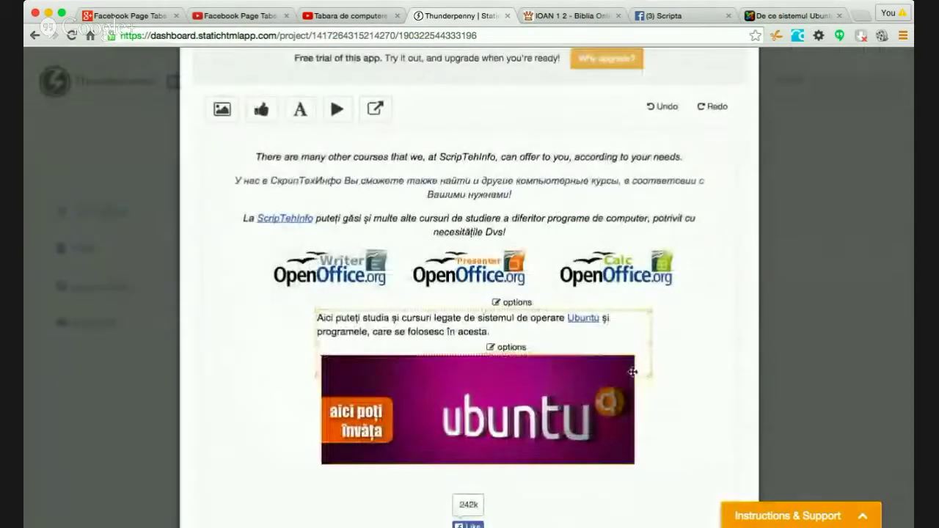
- Center the Romanian Ubuntu paragraph and save it
click(508, 302)
click(518, 338)
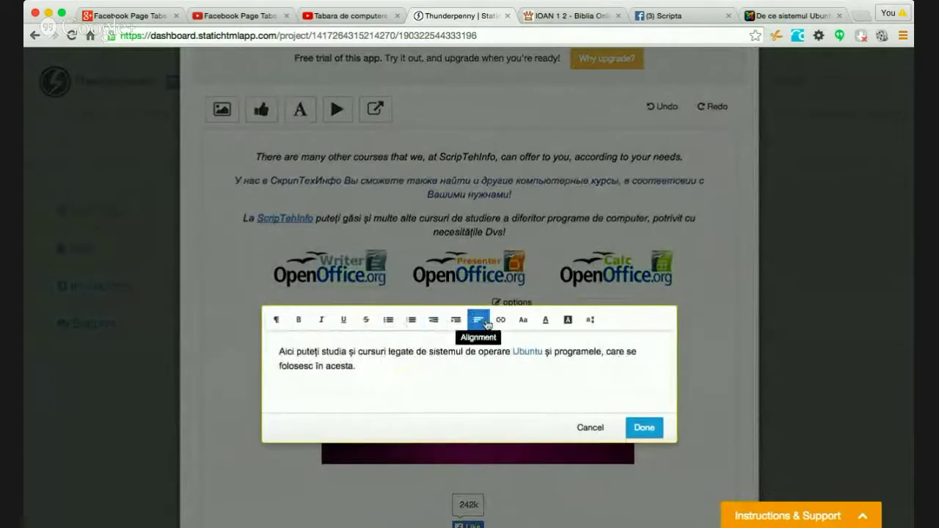
triple_click(442, 358)
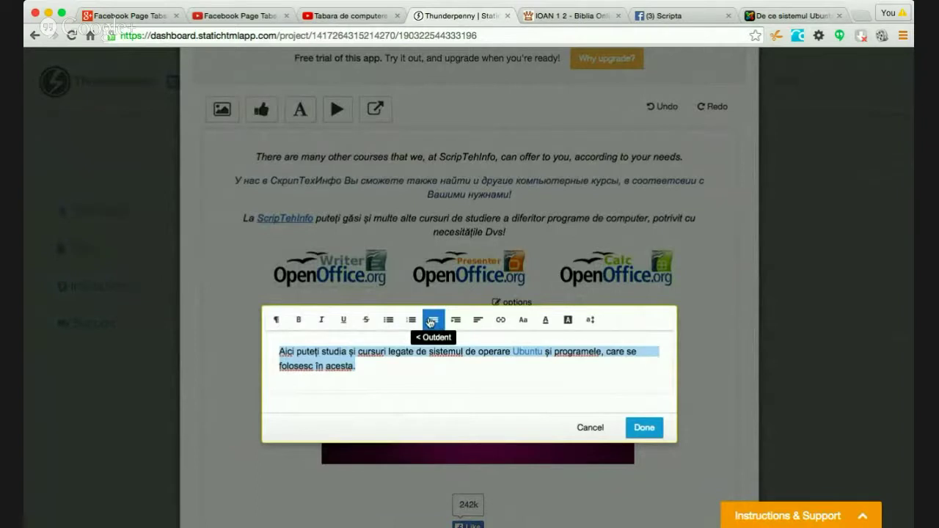
click(480, 321)
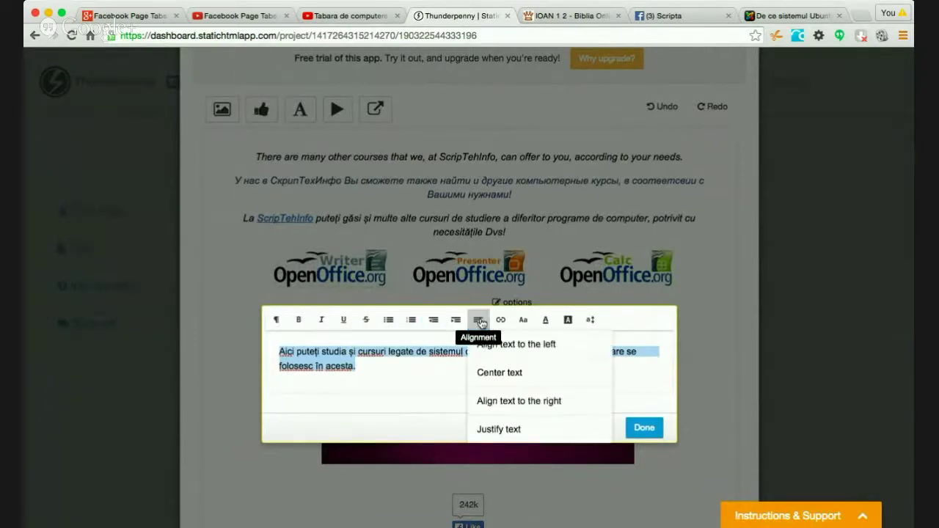
click(499, 373)
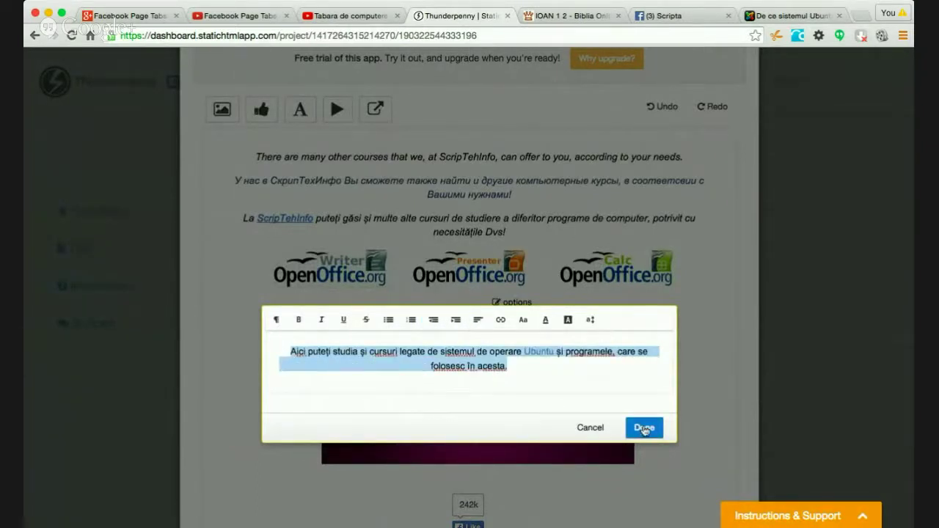
click(644, 428)
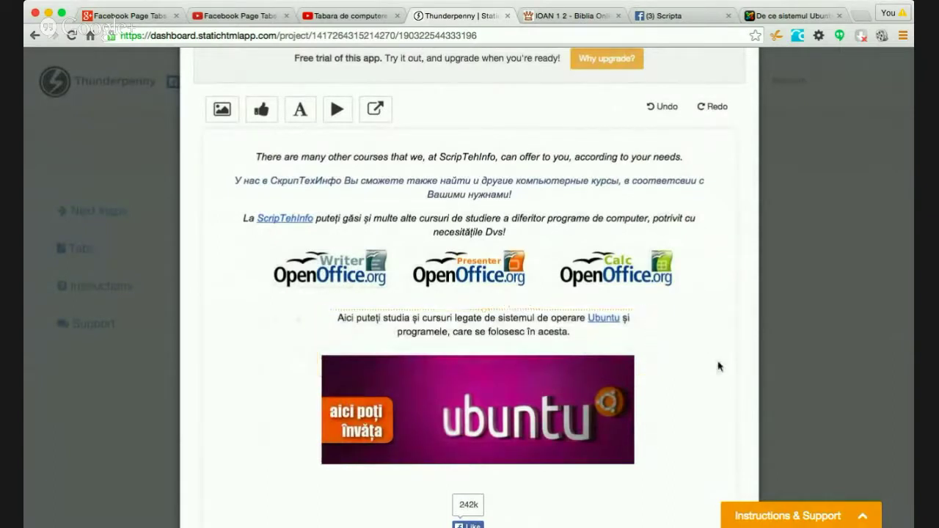
scroll(704, 359, down, 5)
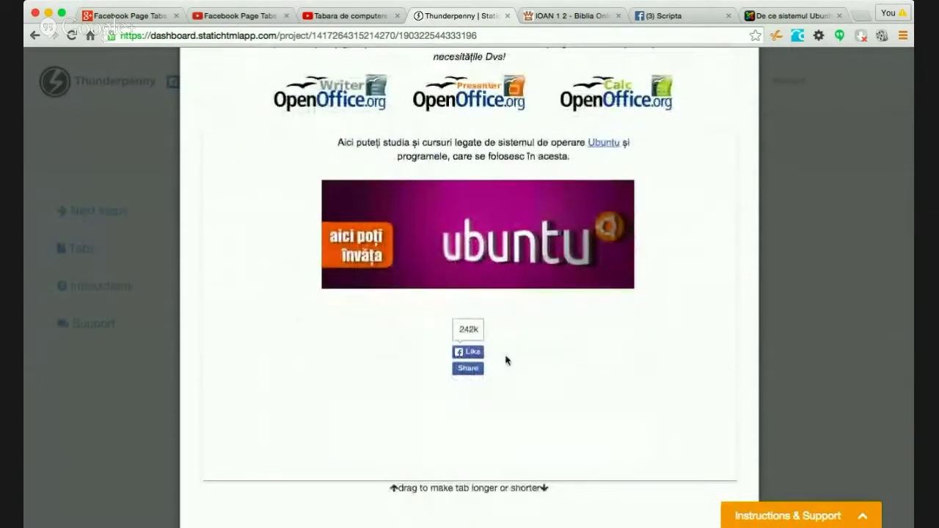
mouse_move(481, 342)
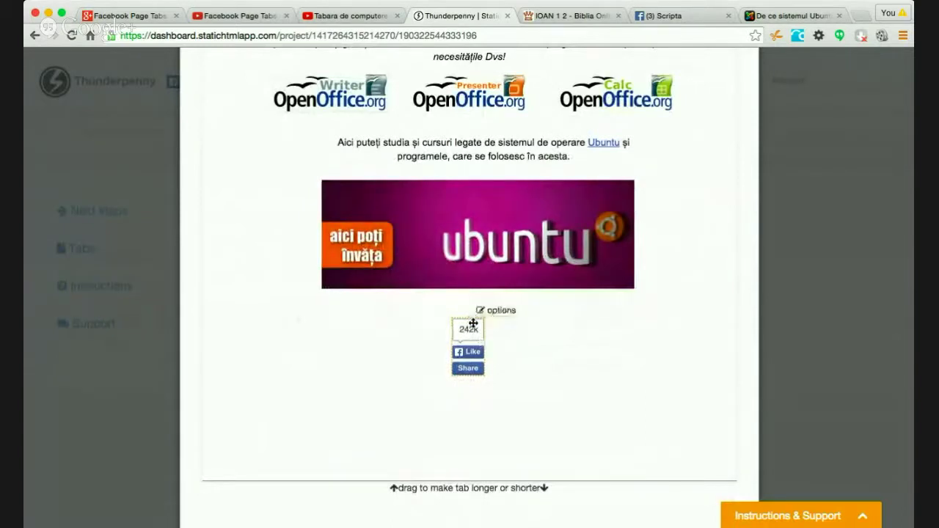
- Open the Like button's settings and check its current URL to like
click(482, 312)
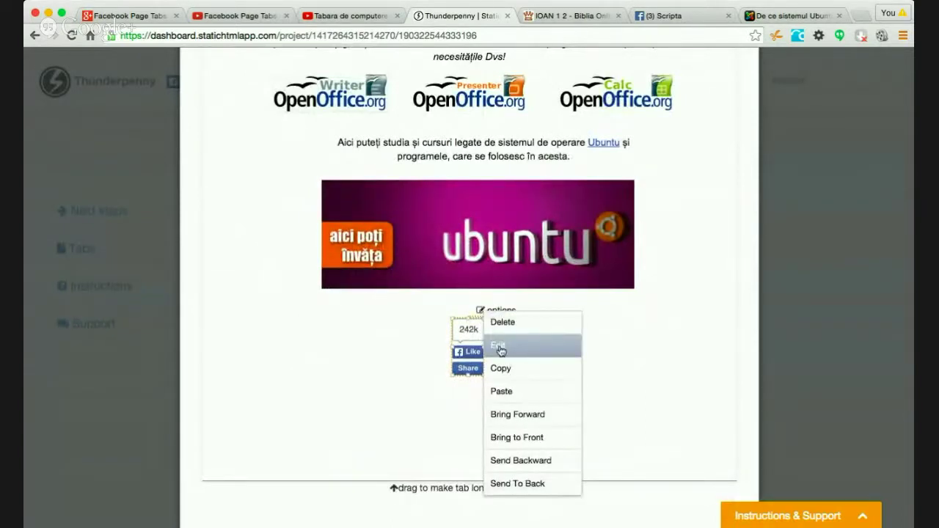
click(498, 345)
click(409, 368)
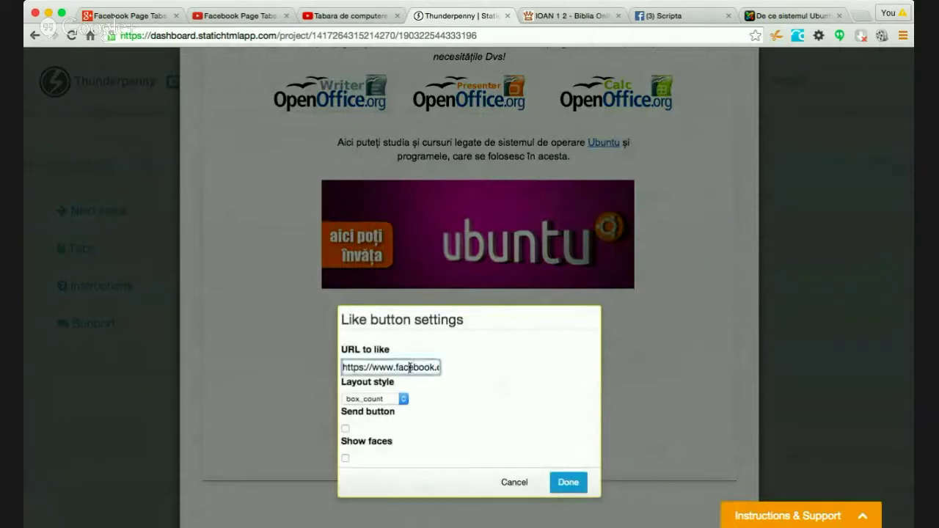
key(End)
key(Right)
key(Right)
key(Right)
key(Right)
key(Right)
key(Right)
key(Right)
key(Right)
key(Right)
key(Right)
key(Right)
key(Right)
key(Right)
key(Right)
key(Right)
key(Right)
key(Right)
key(Right)
key(Right)
key(Right)
key(Right)
key(Right)
key(Right)
key(Right)
key(Right)
key(Right)
key(Right)
key(Right)
key(Right)
key(Right)
key(Right)
key(Right)
key(Right)
key(Right)
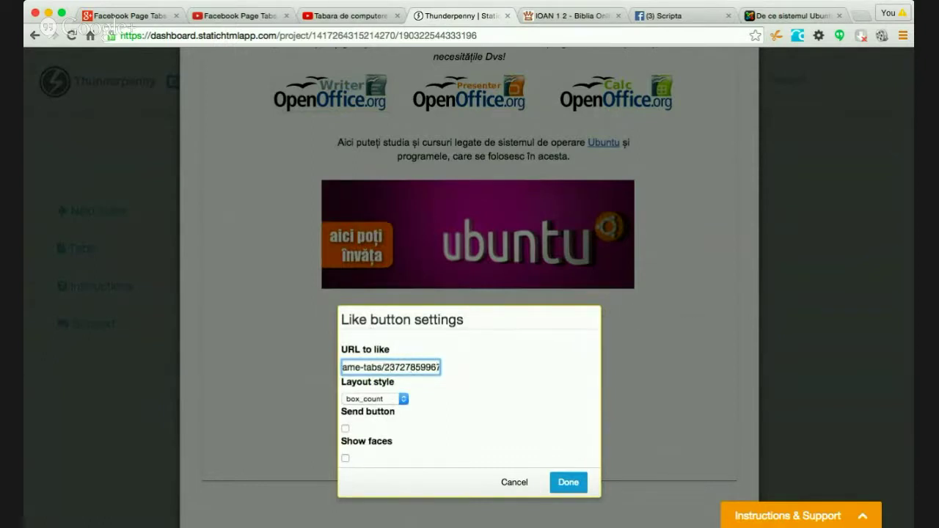
- Copy the ScripTehInfo Facebook page's web address from Facebook
click(683, 20)
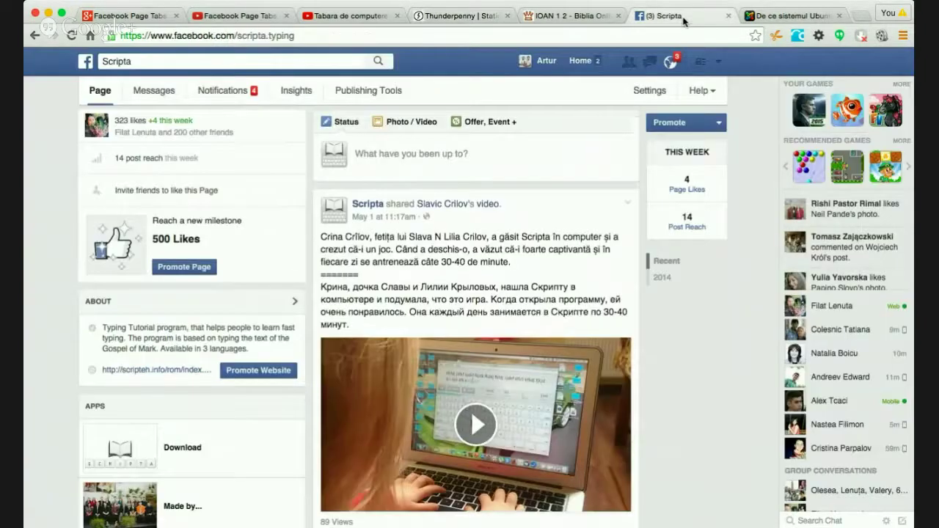
click(580, 61)
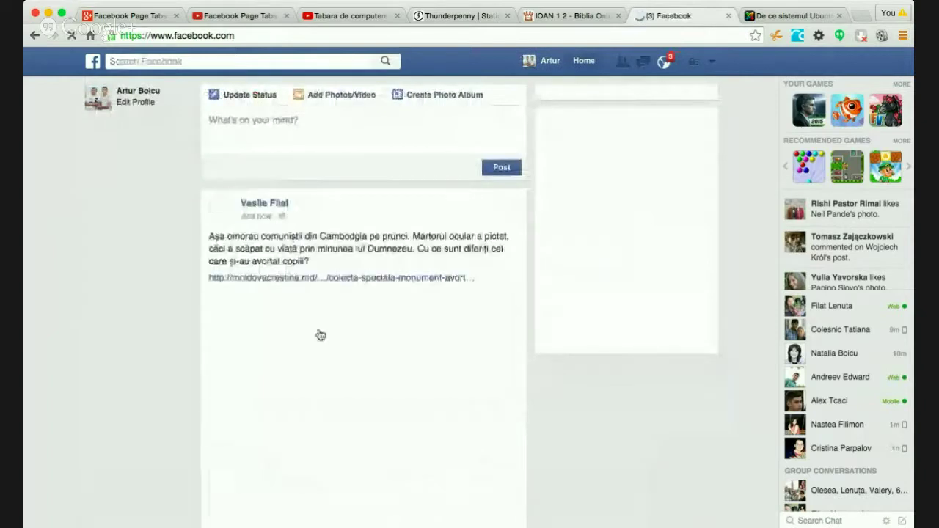
click(147, 299)
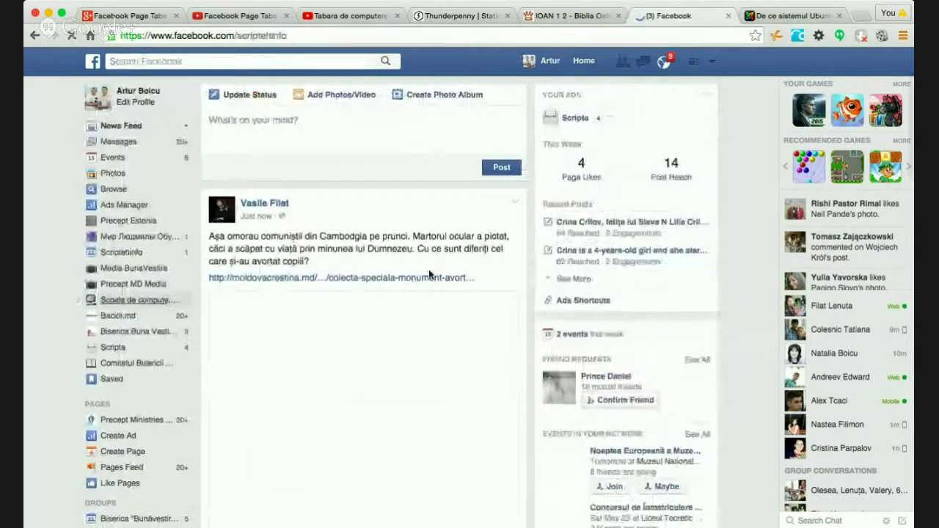
click(483, 37)
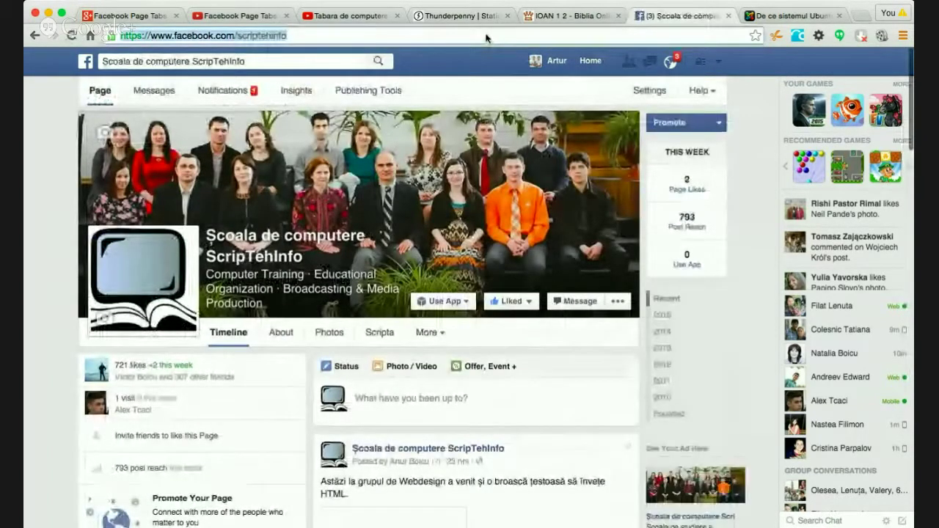
click(512, 22)
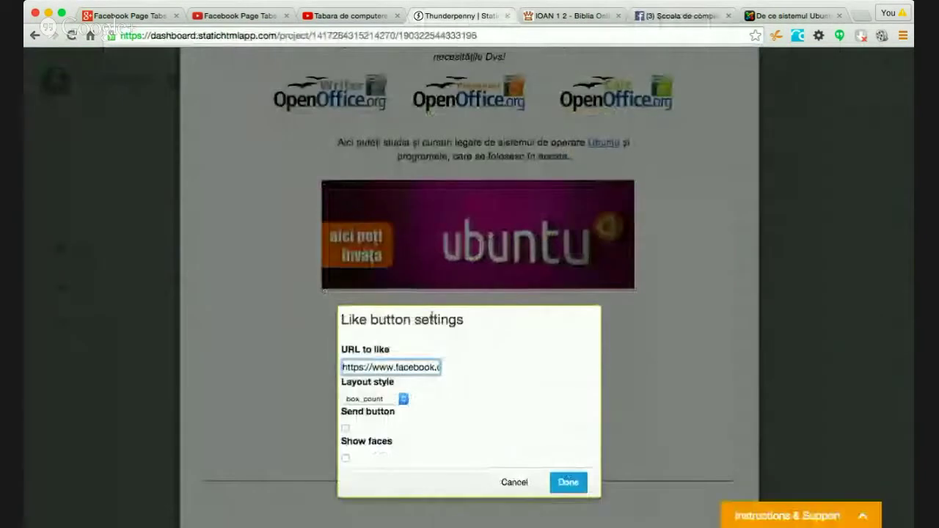
- Set the URL to like to the ScripTehInfo page, enable Show faces, and apply
triple_click(417, 366)
key(super+v)
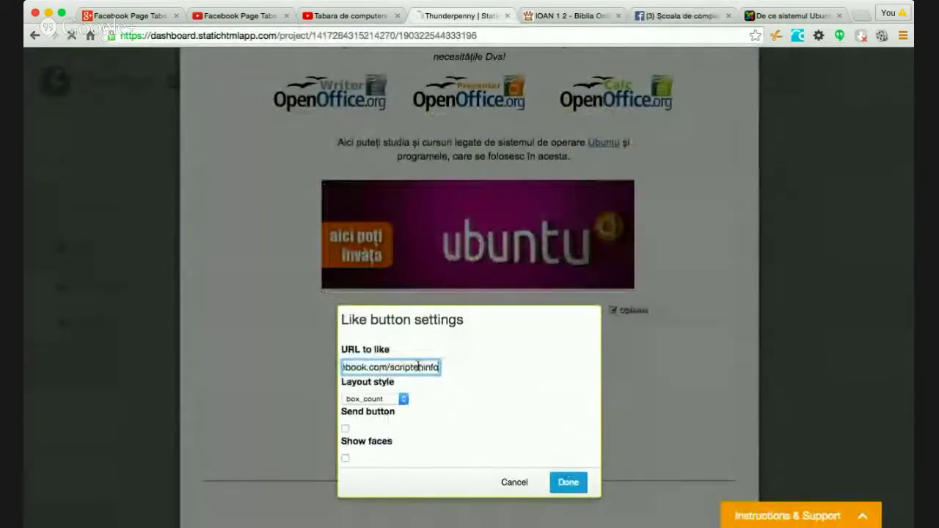
key(Tab)
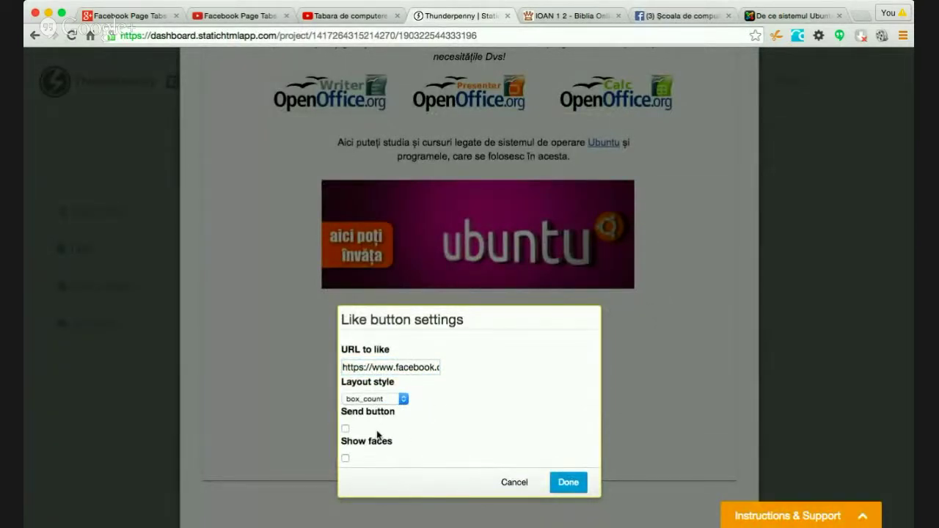
click(346, 459)
click(565, 483)
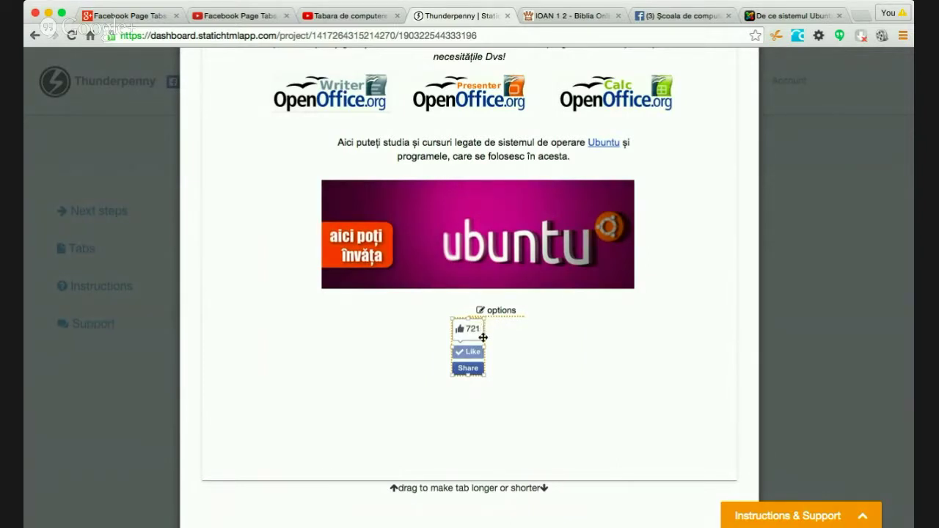
- Set the Like widget to standard layout with faces shown and align it under the Ubuntu banner
click(484, 312)
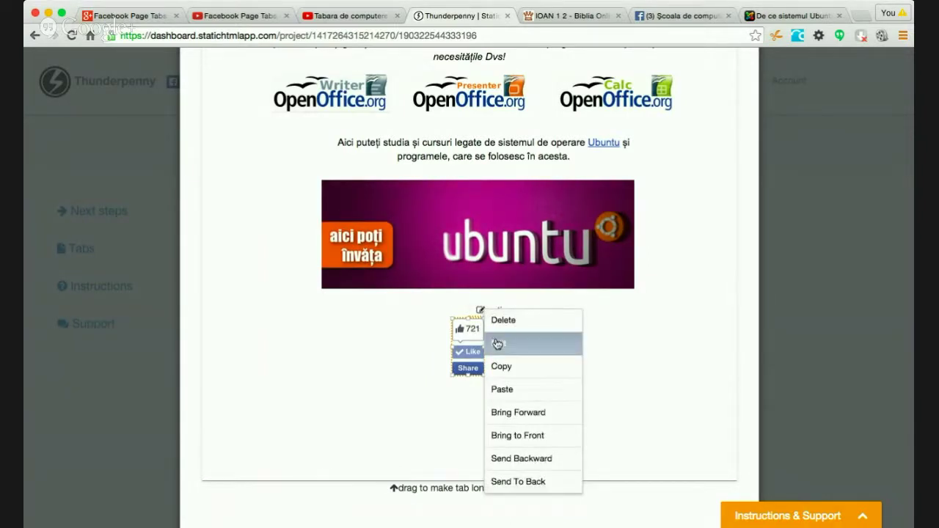
click(490, 343)
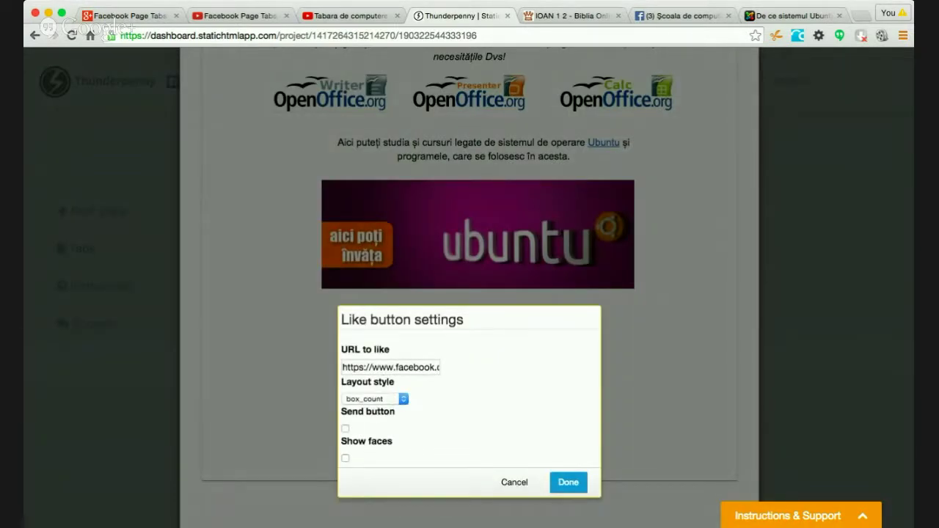
click(391, 393)
click(345, 458)
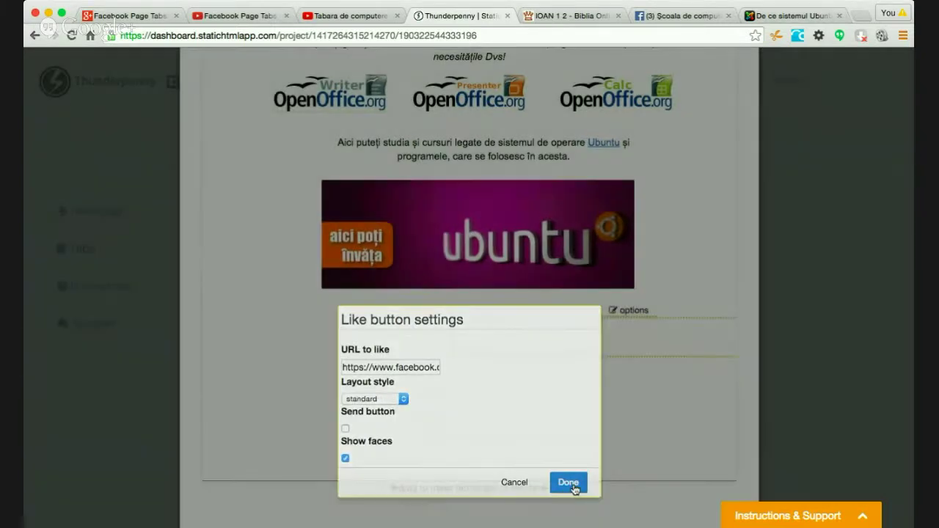
click(568, 482)
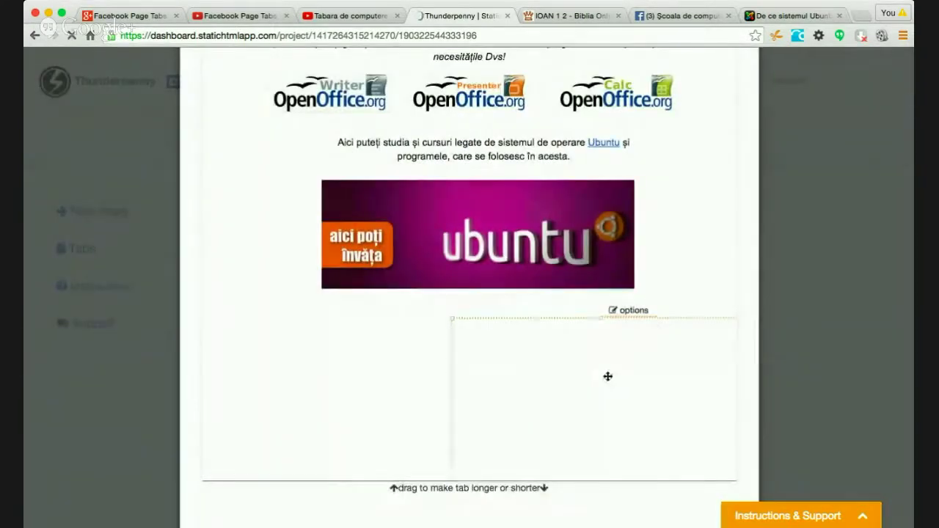
drag(633, 328, 524, 329)
drag(529, 329, 511, 329)
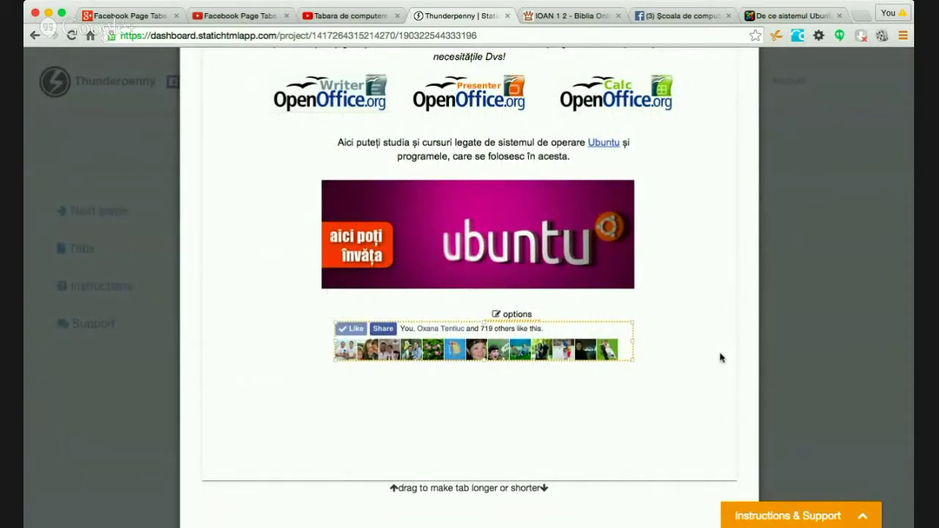
- Save and publish the tab edits, leave the editor, and switch to the ScripTehInfo Facebook page
scroll(711, 310, down, 3)
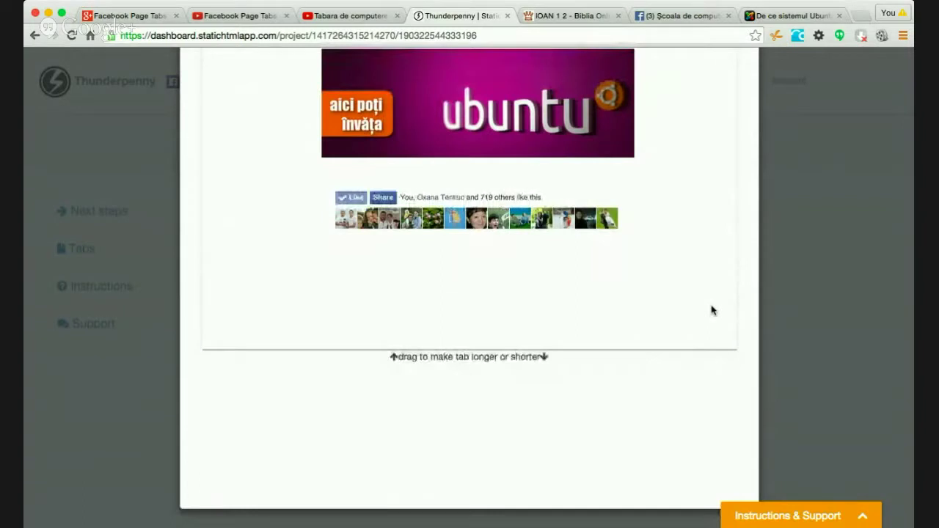
scroll(712, 310, up, 8)
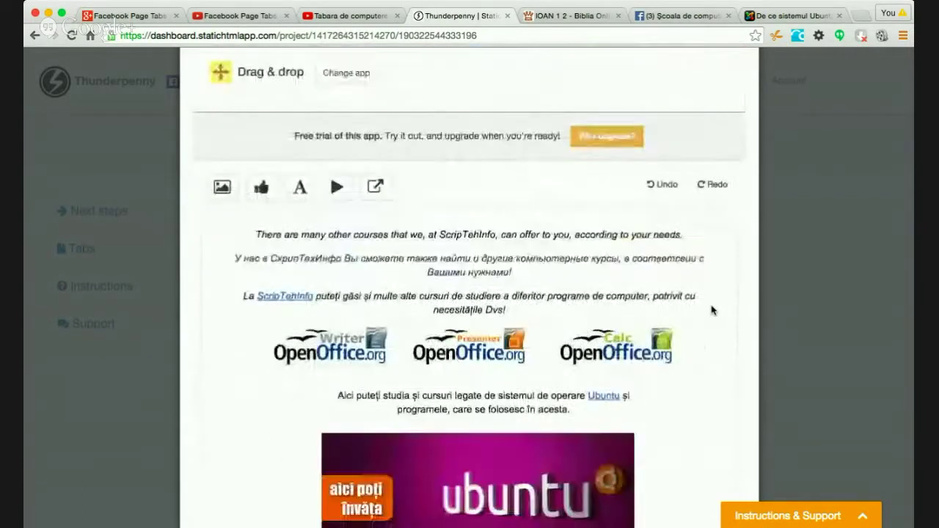
scroll(712, 310, down, 1)
scroll(711, 311, down, 2)
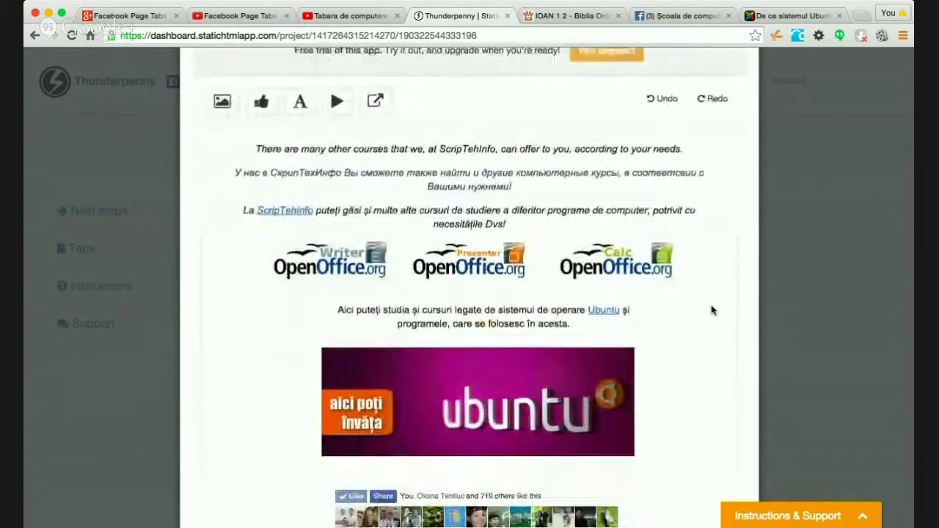
scroll(712, 310, up, 2)
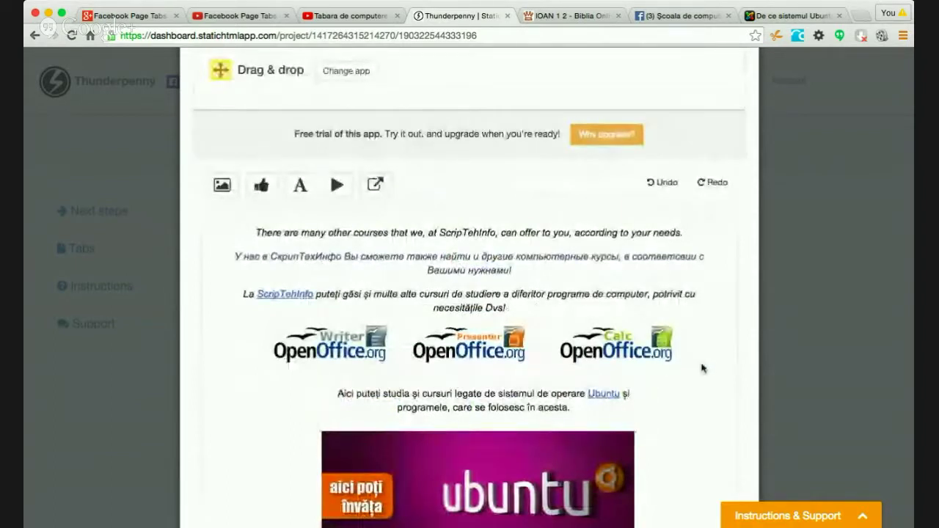
scroll(702, 366, down, 3)
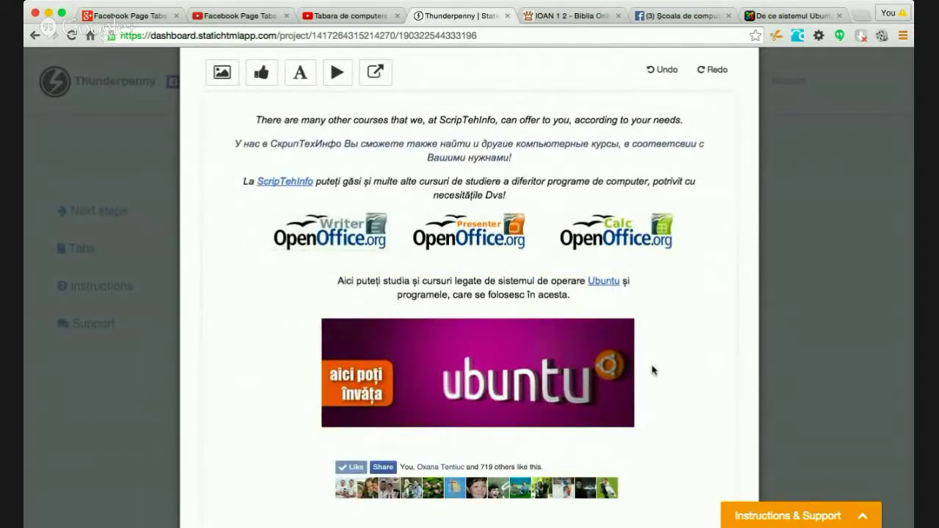
scroll(686, 372, up, 8)
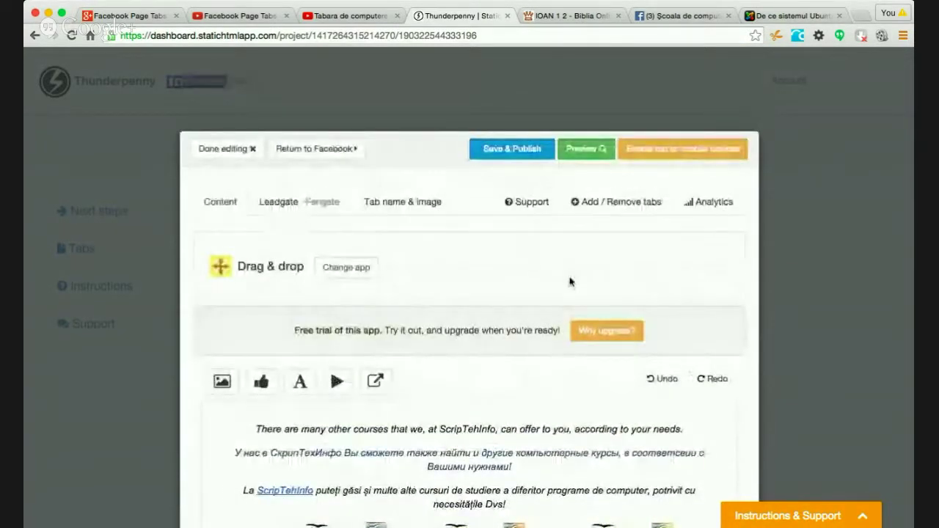
click(511, 154)
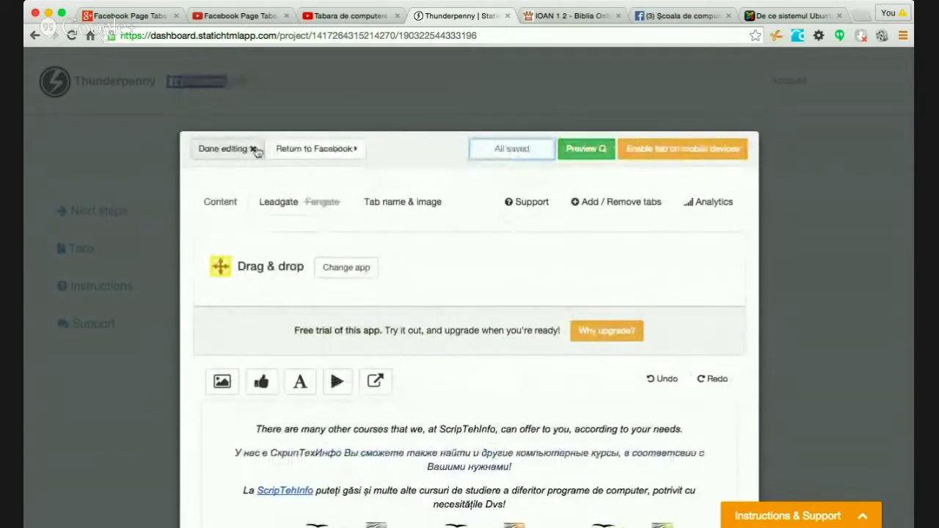
click(233, 149)
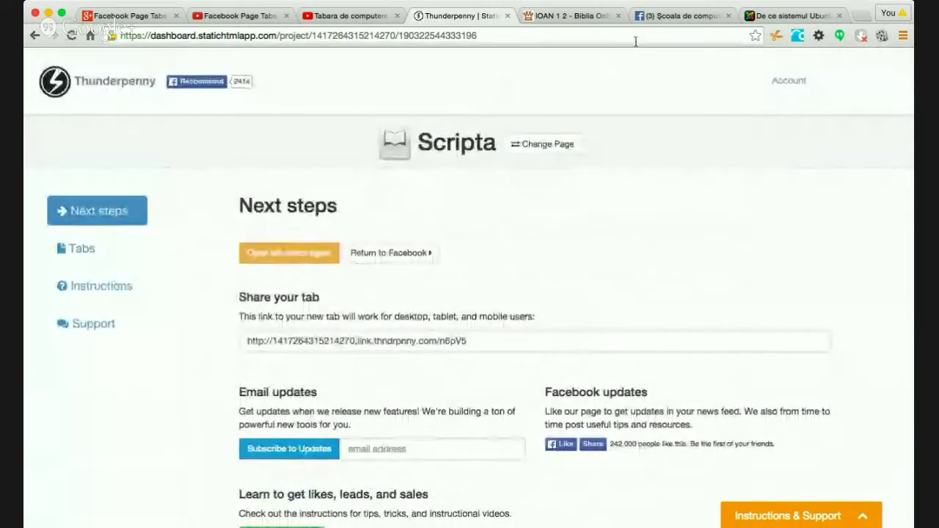
click(693, 17)
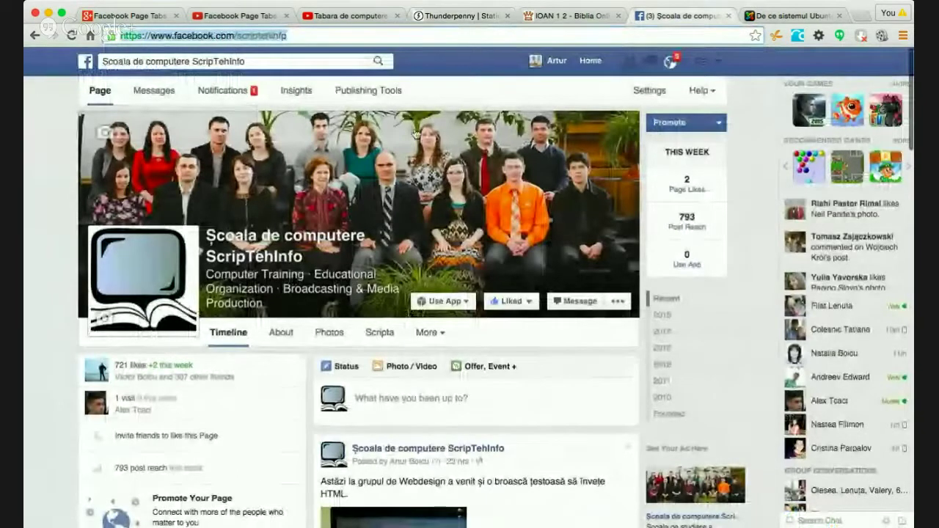
- Go from the news feed to the Scripta page and open its Other Courses tab under More
click(587, 64)
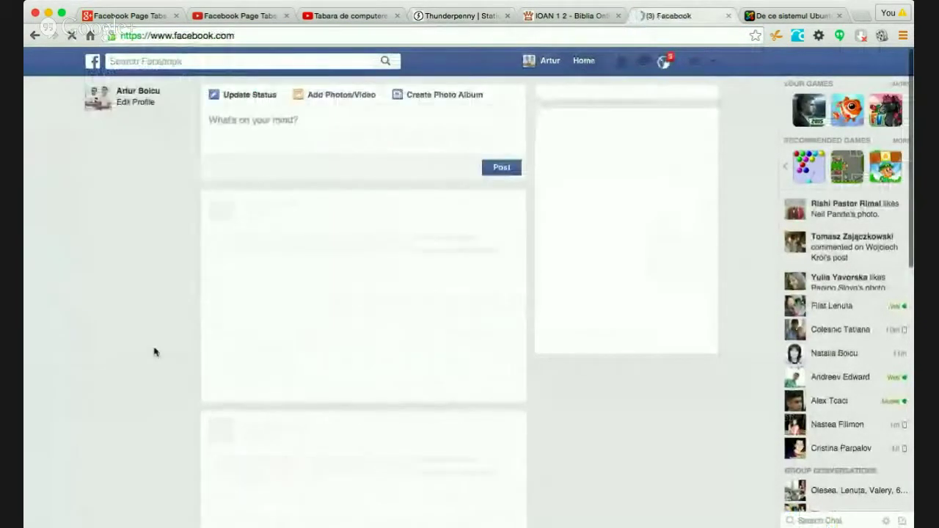
click(151, 350)
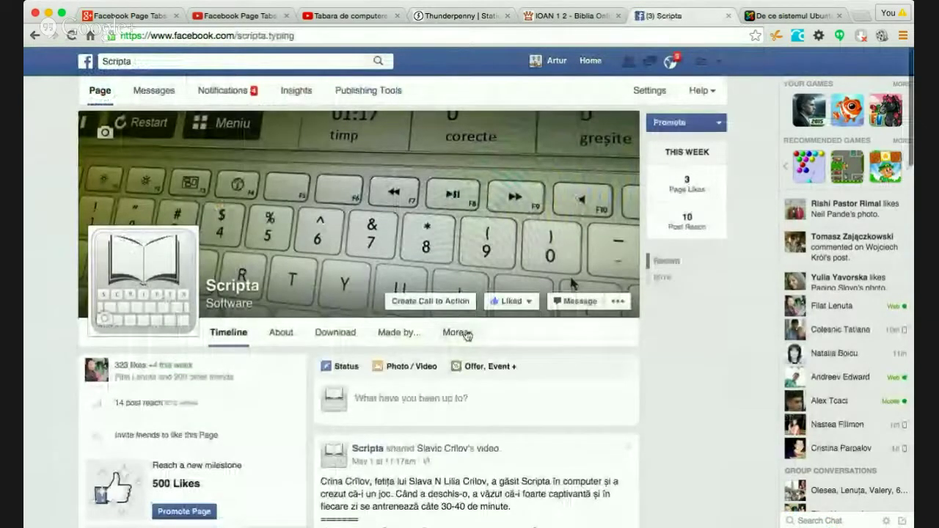
click(466, 335)
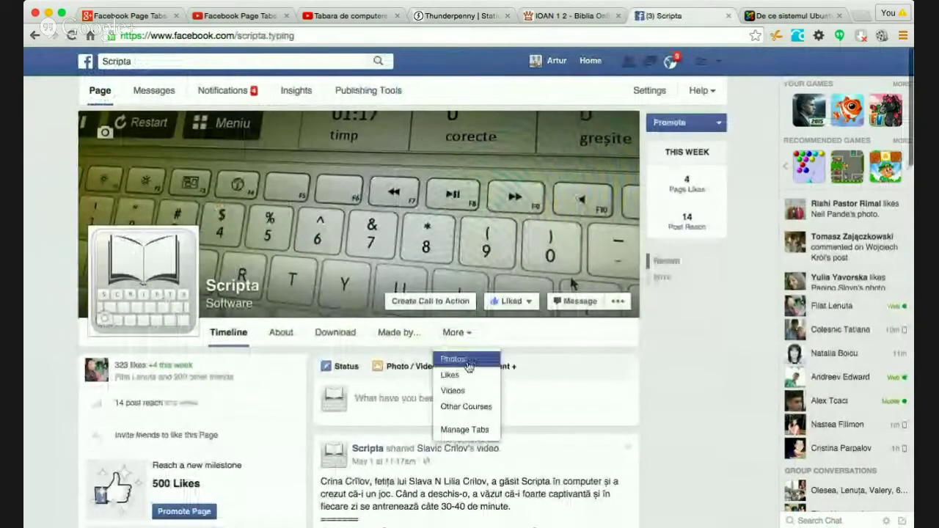
click(465, 403)
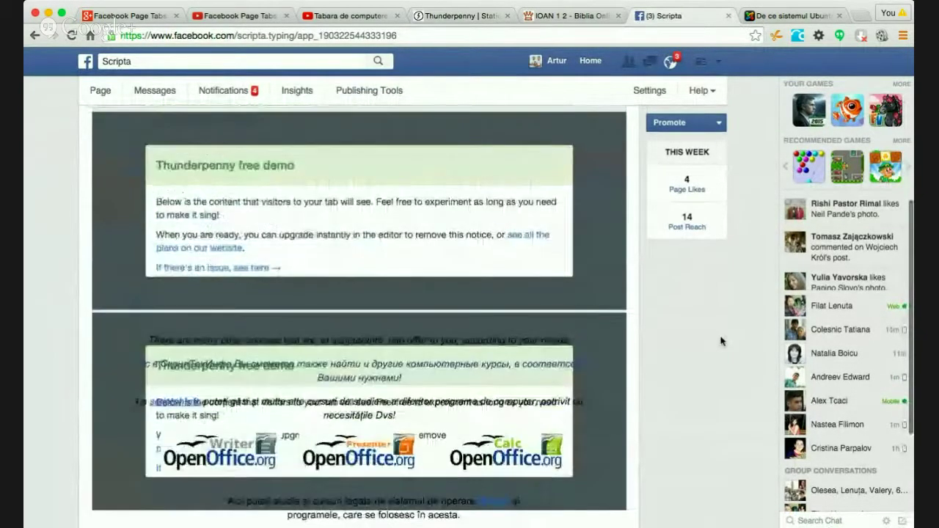
- Open the Other Courses tab in visitor mode and scroll through its content
scroll(721, 337, up, 3)
click(183, 188)
click(162, 319)
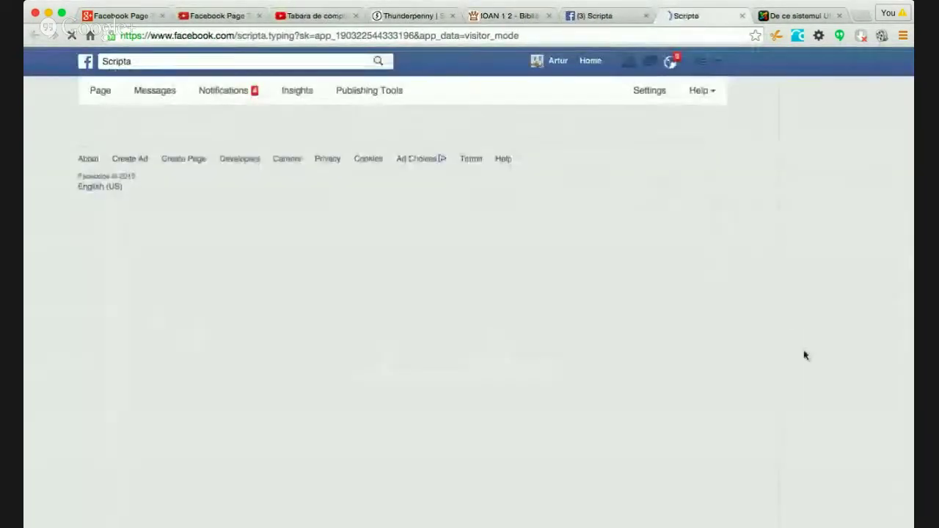
scroll(758, 339, down, 2)
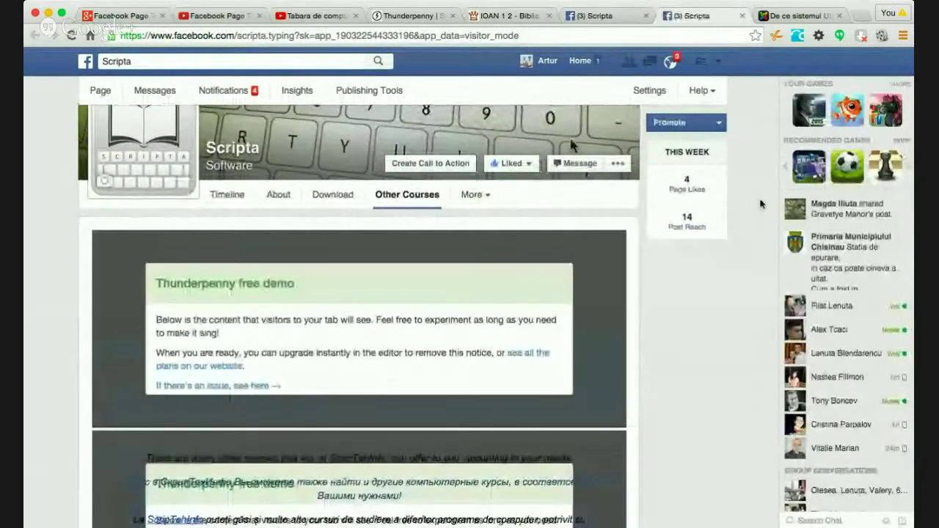
scroll(761, 204, down, 2)
scroll(761, 204, down, 3)
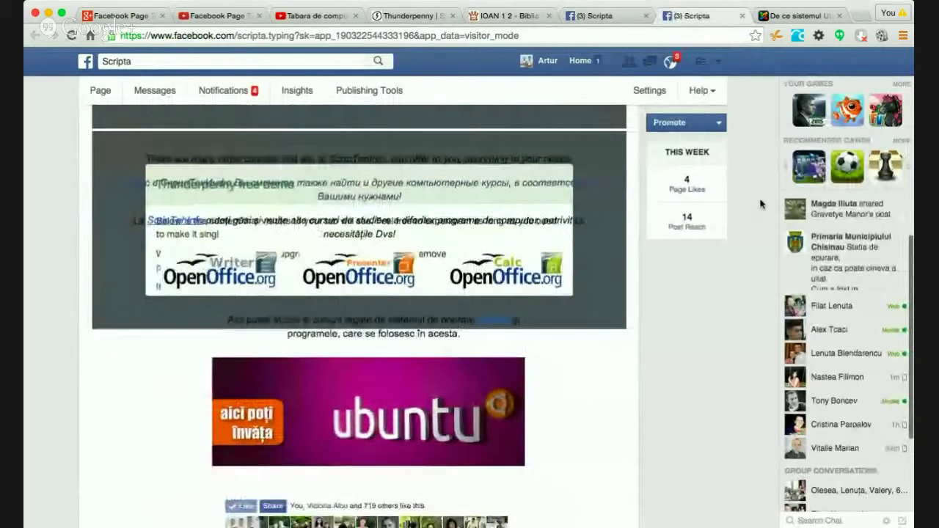
scroll(760, 204, up, 2)
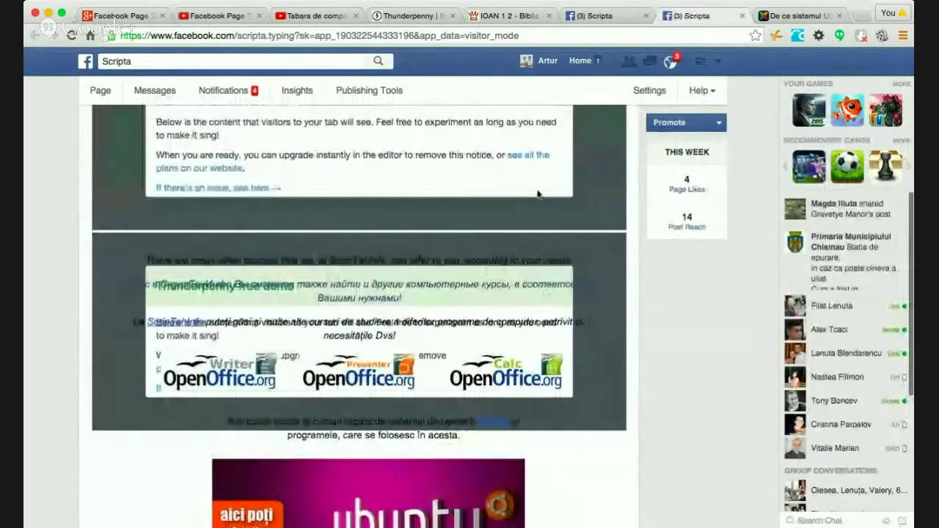
scroll(539, 195, up, 1)
scroll(539, 194, up, 1)
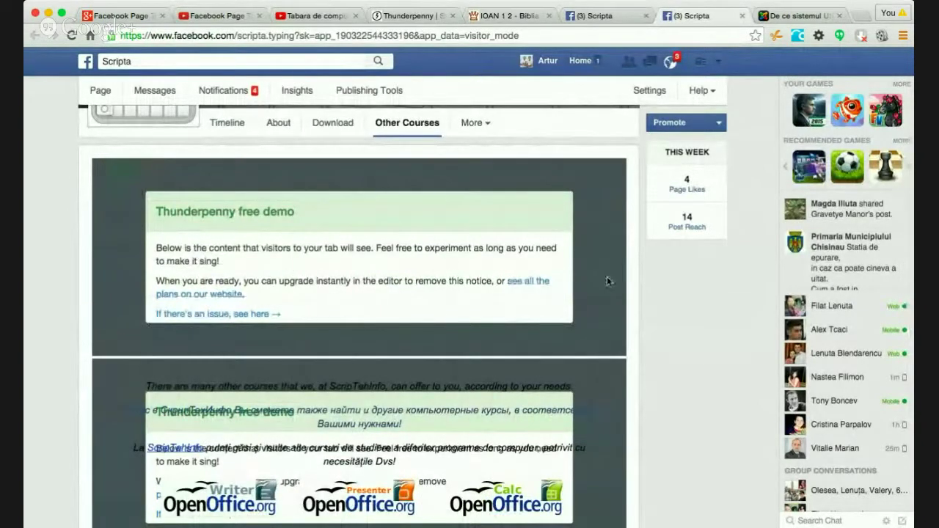
scroll(666, 329, down, 3)
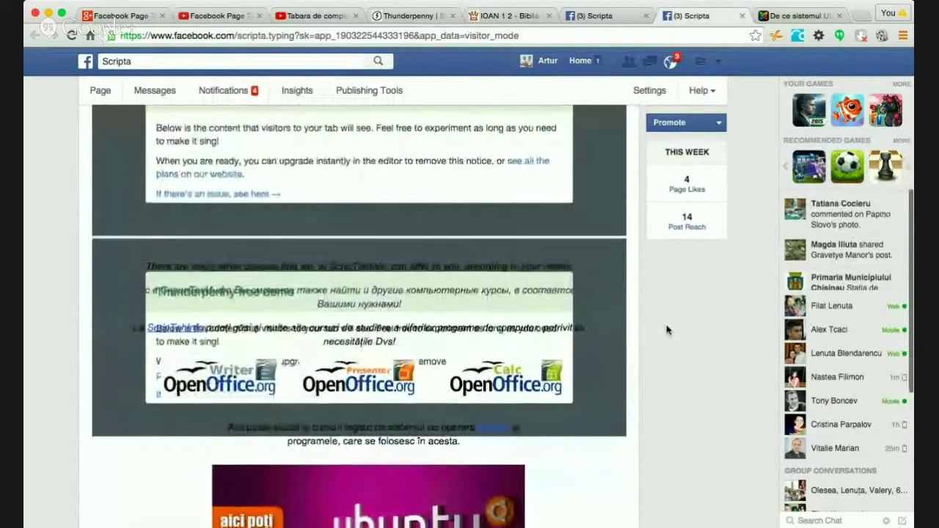
scroll(666, 330, down, 3)
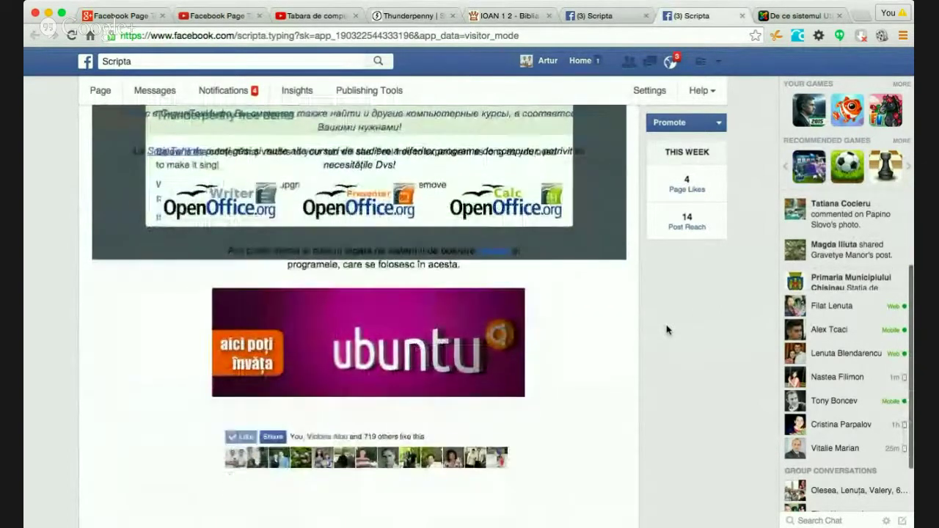
scroll(595, 326, down, 3)
scroll(594, 326, up, 10)
- Reload the visitor view and review the refreshed course content below the demo notice
key(super+r)
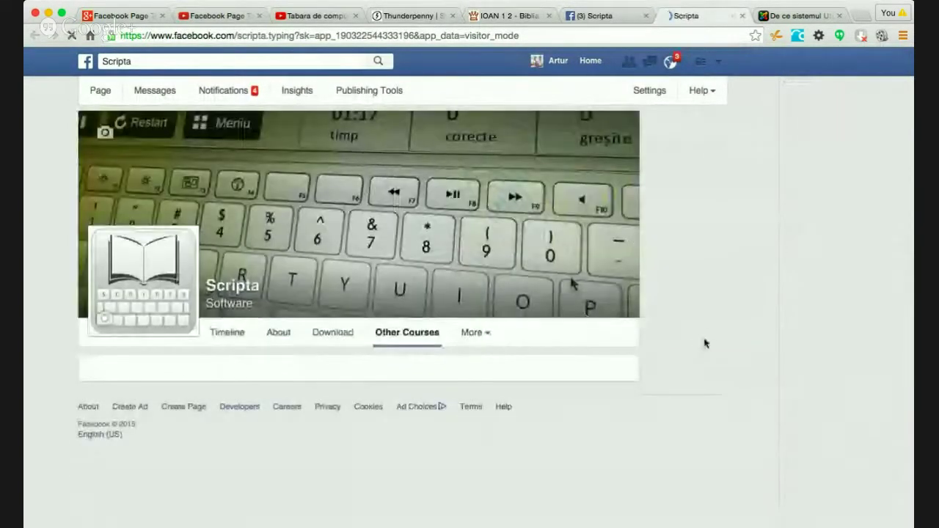
scroll(768, 324, down, 2)
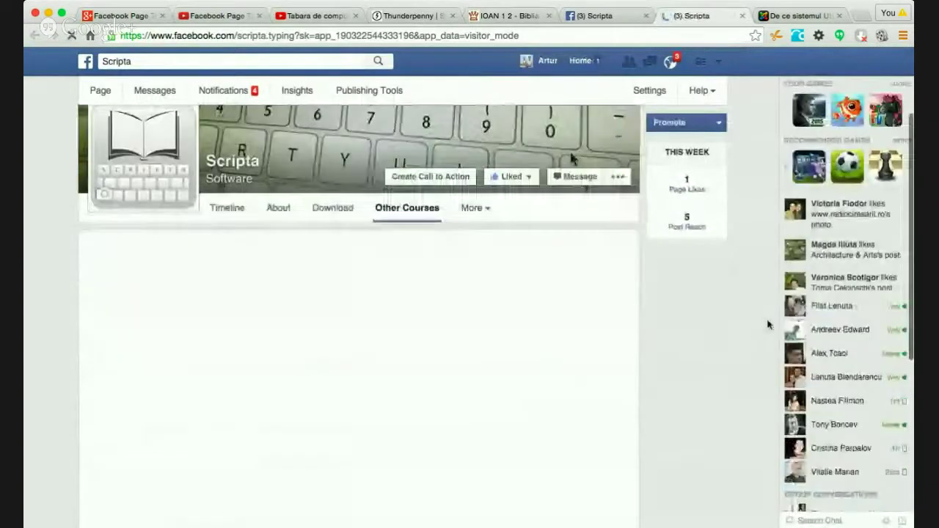
scroll(768, 324, down, 2)
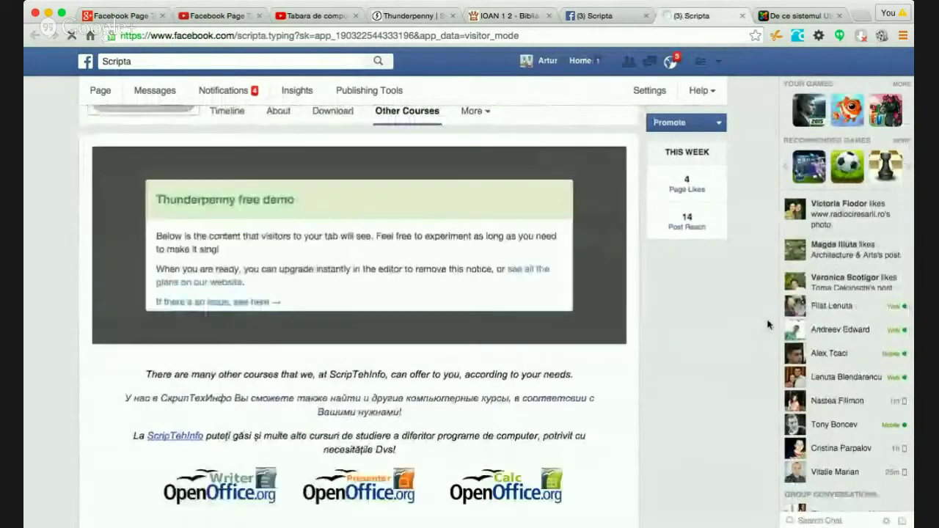
scroll(768, 324, down, 2)
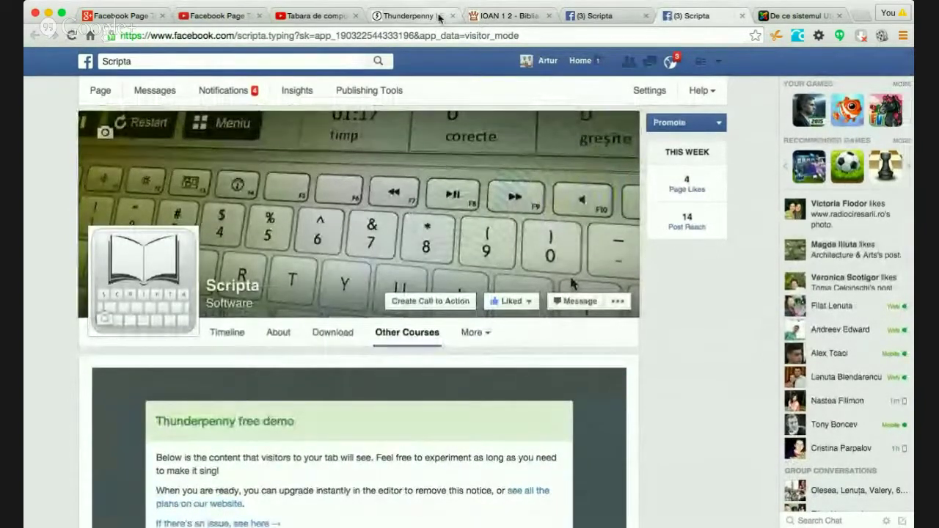
- Return to Thunderpenny and open the Other Courses tab in the drag-and-drop editor
click(440, 18)
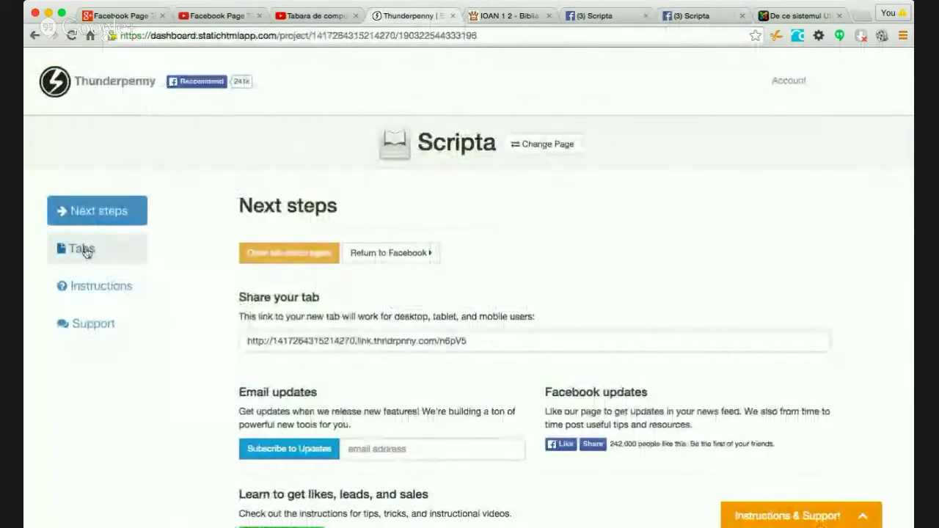
click(78, 248)
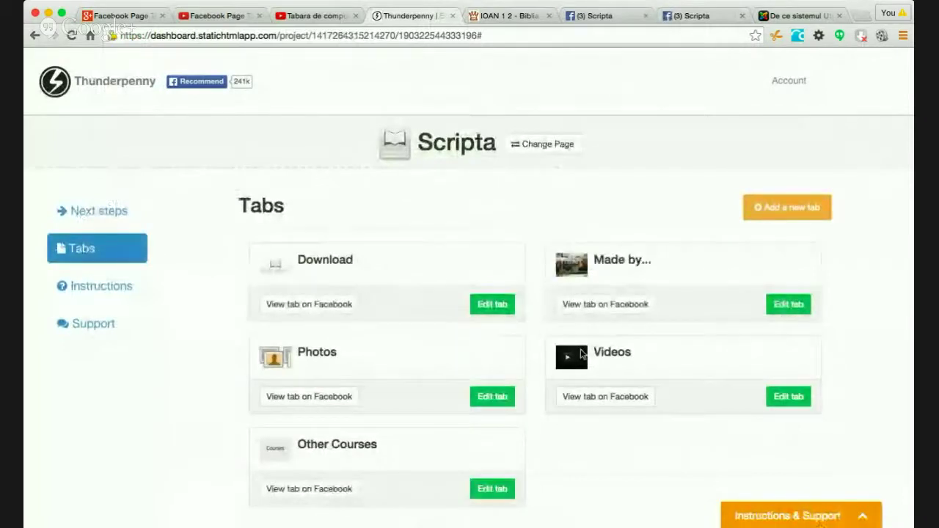
click(478, 489)
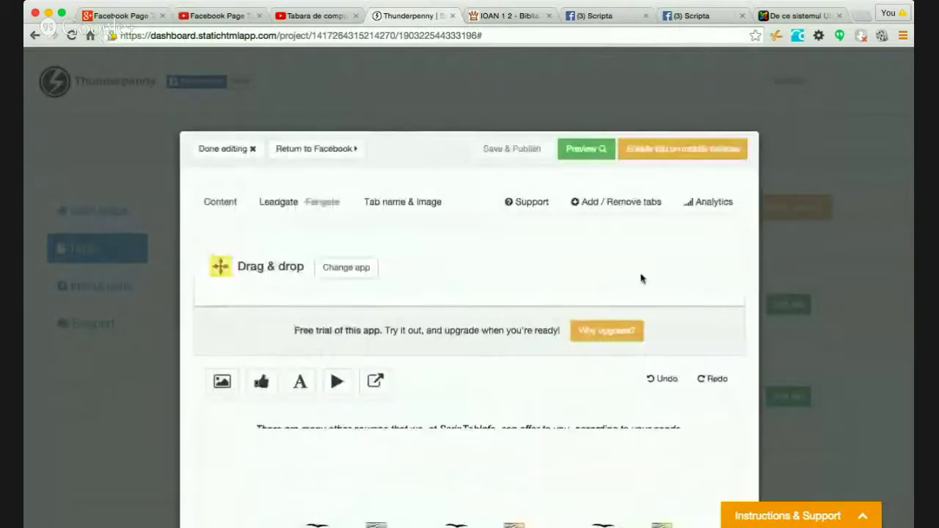
- Review the courses text and OpenOffice logos, then close the editor back to Scripta's tabs list
scroll(674, 294, down, 4)
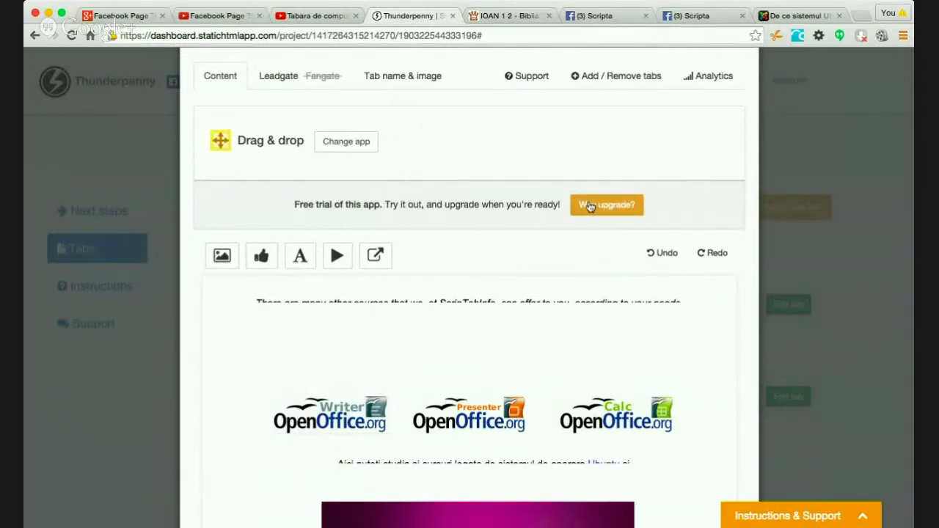
scroll(705, 329, down, 10)
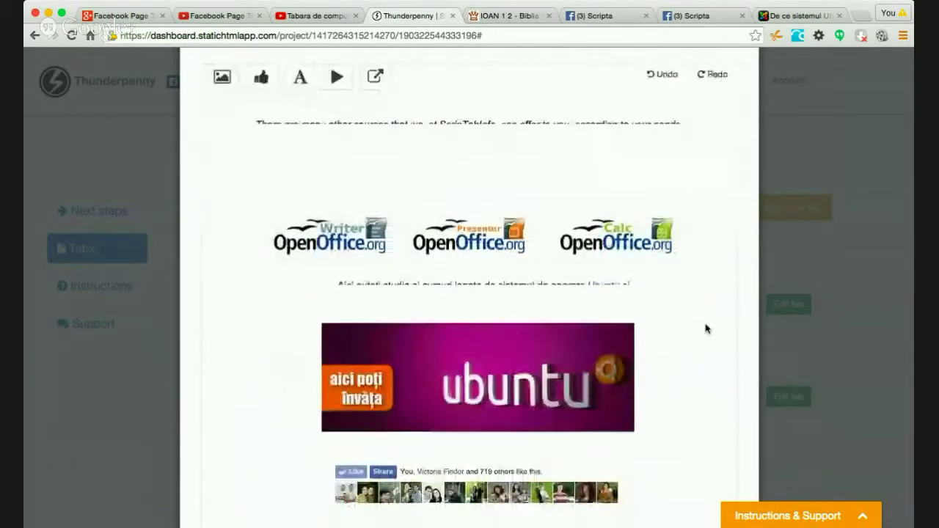
scroll(706, 328, up, 10)
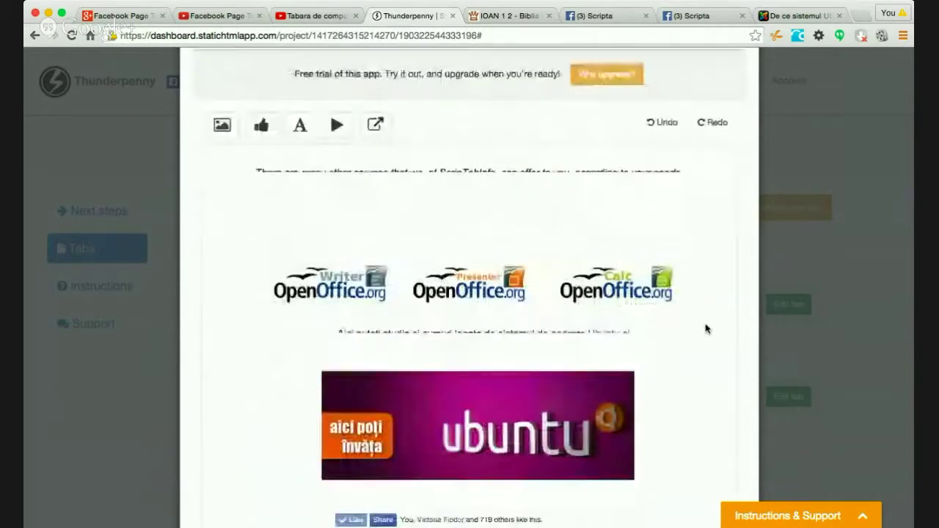
scroll(705, 328, down, 4)
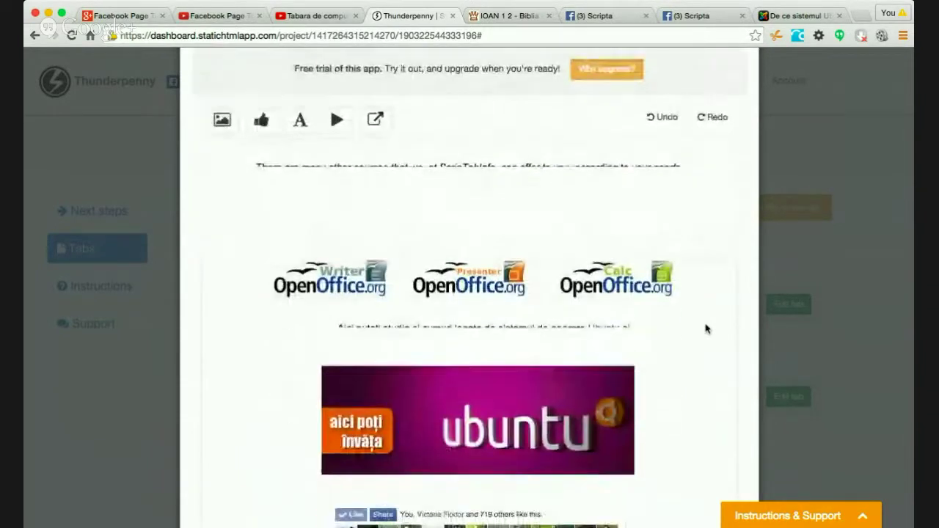
scroll(706, 329, up, 1)
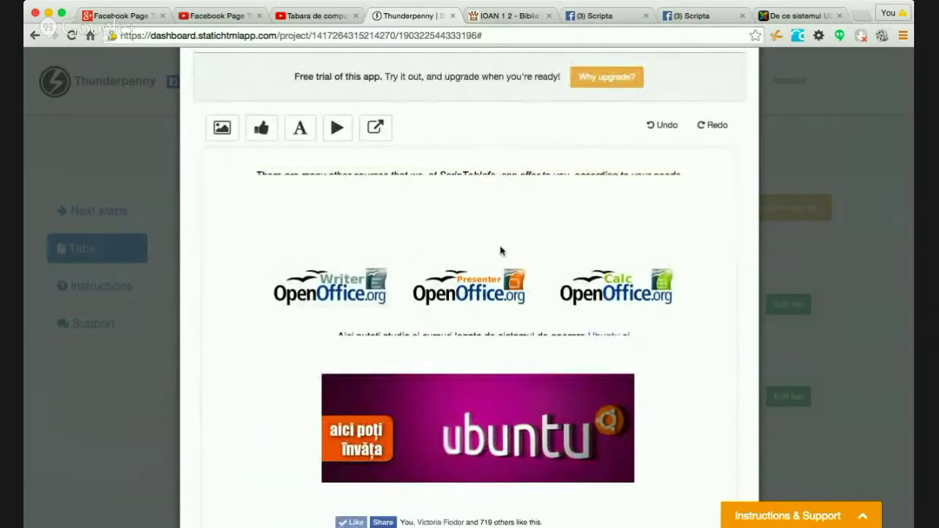
scroll(497, 312, down, 3)
scroll(497, 312, up, 6)
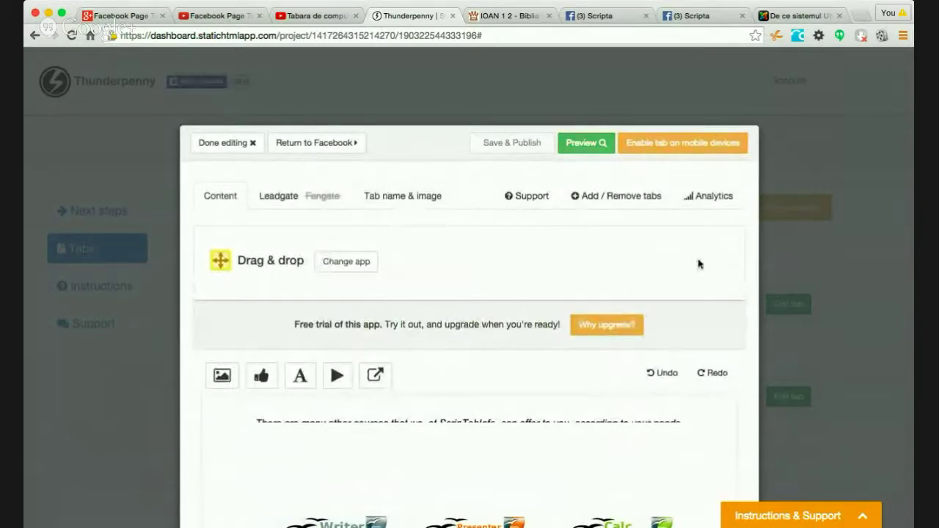
scroll(686, 349, down, 3)
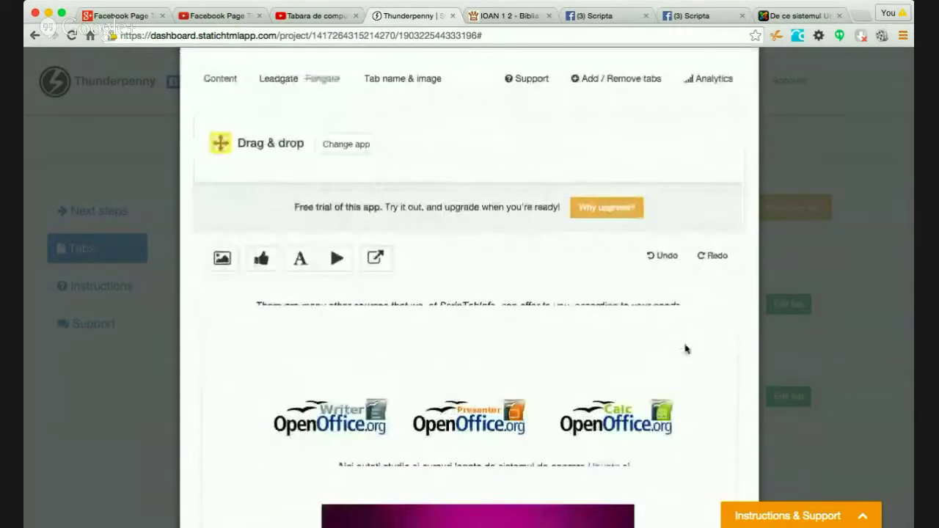
scroll(685, 349, down, 3)
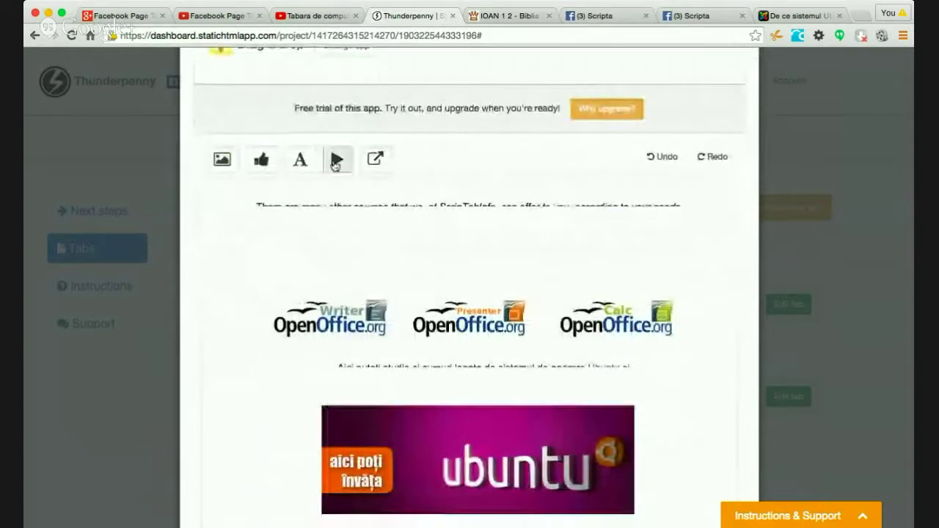
scroll(345, 180, up, 6)
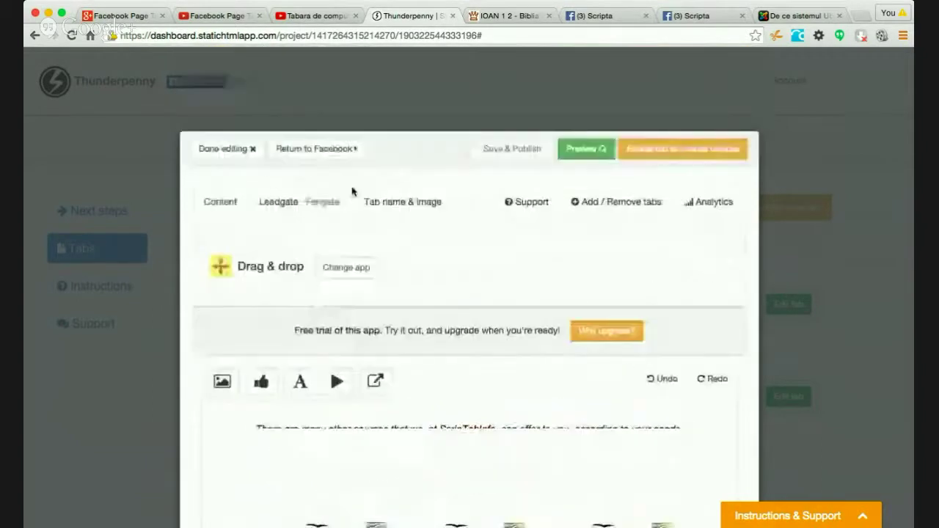
click(228, 149)
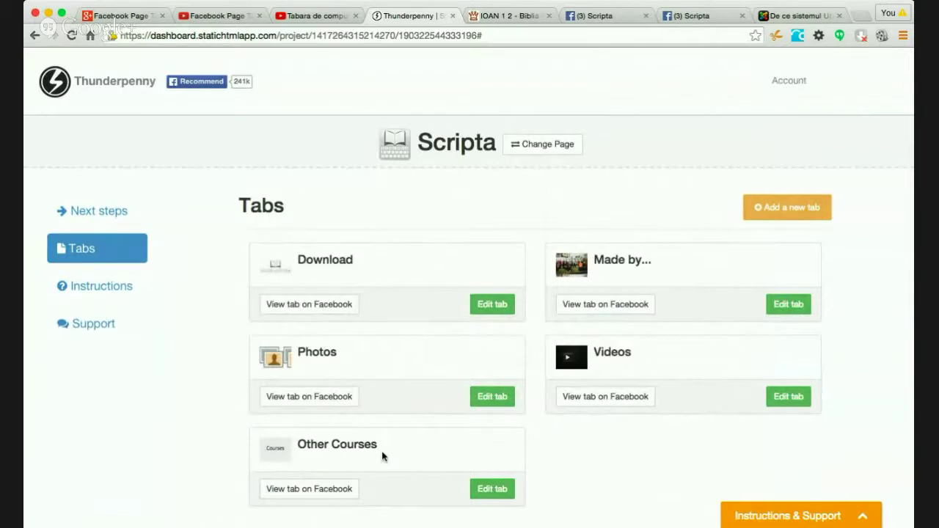
- Inspect the Other Courses tab's Add / Remove tabs list, then return to the Facebook page
click(492, 490)
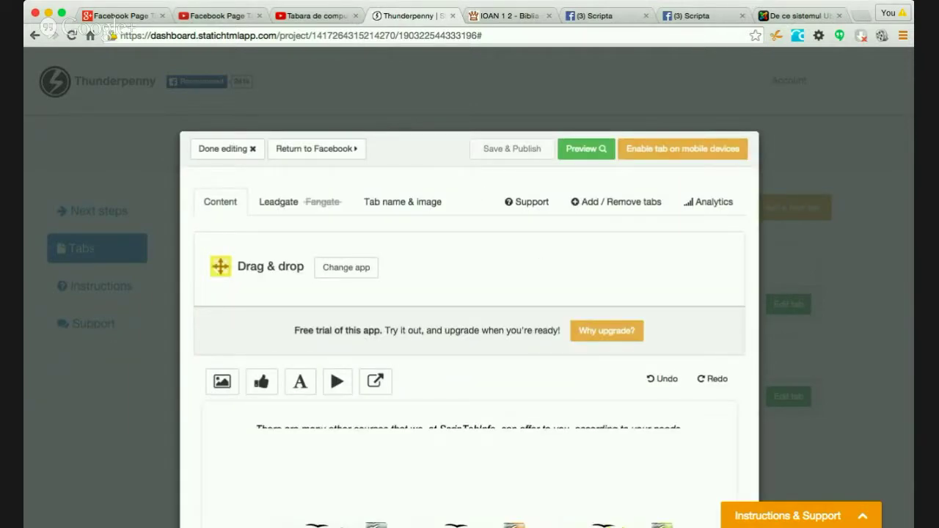
click(616, 207)
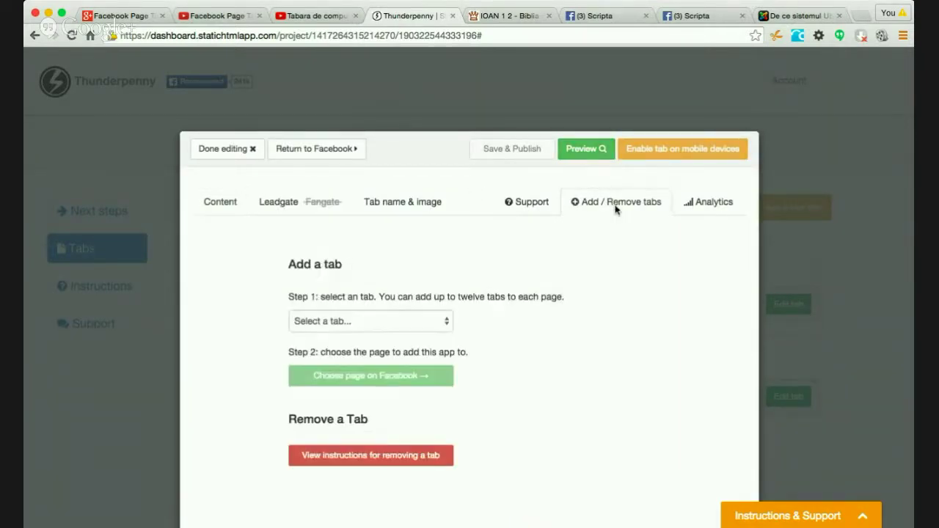
scroll(525, 395, down, 2)
click(445, 269)
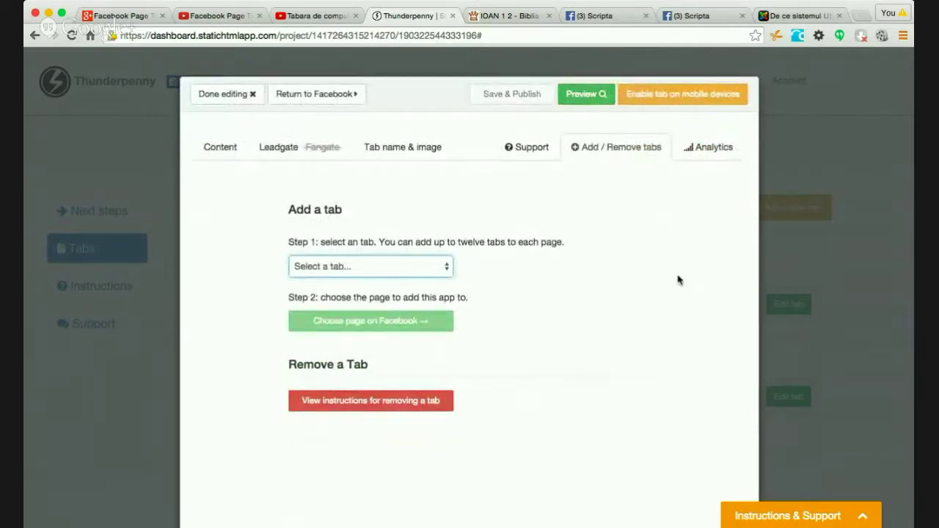
scroll(678, 280, down, 1)
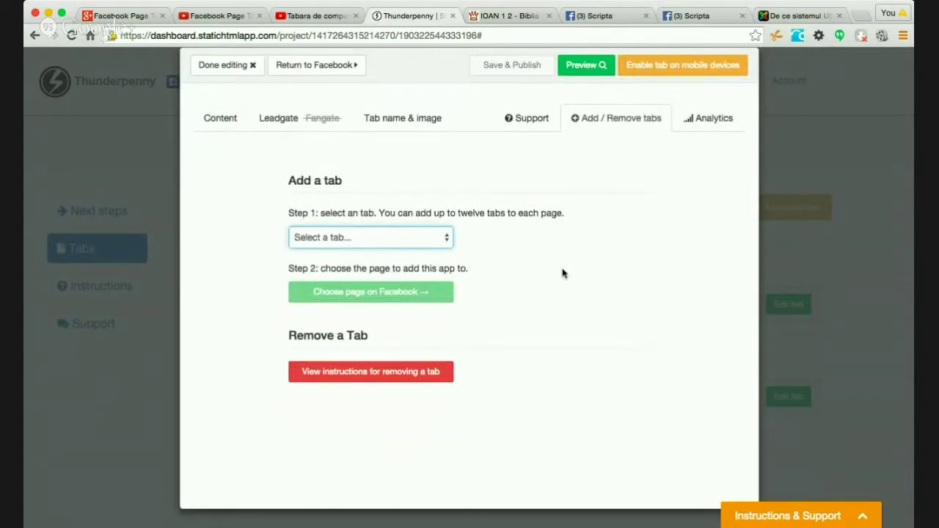
scroll(680, 259, up, 3)
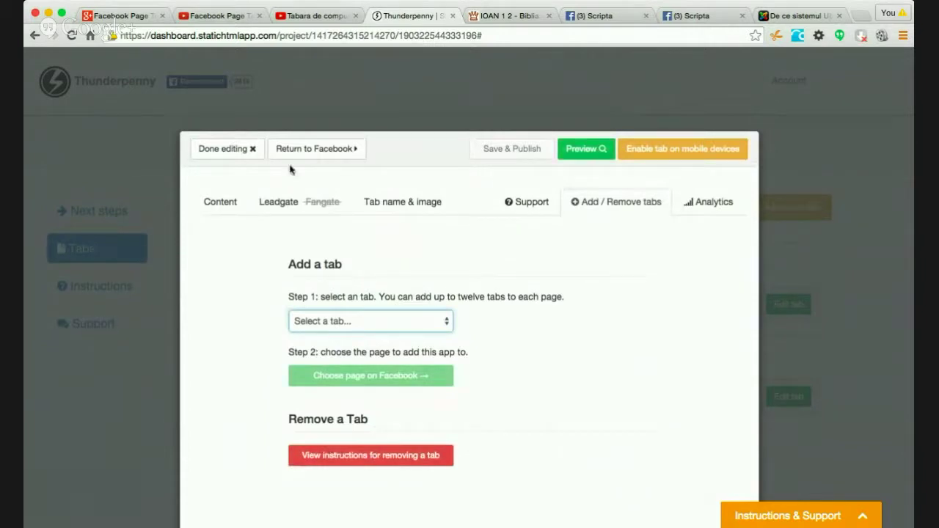
click(309, 151)
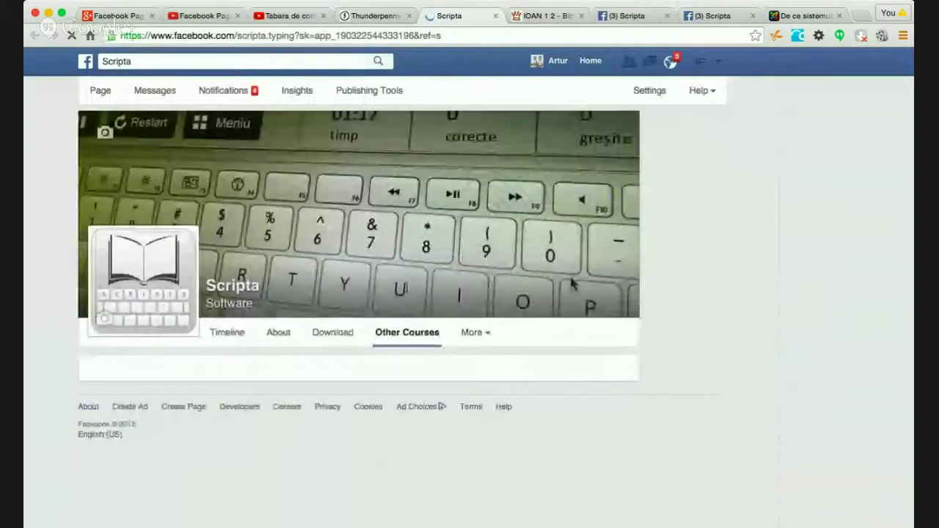
- Remove Other Courses through the Static HTML: iframe tabs app settings, then return to Scripta's Timeline
click(475, 333)
click(480, 430)
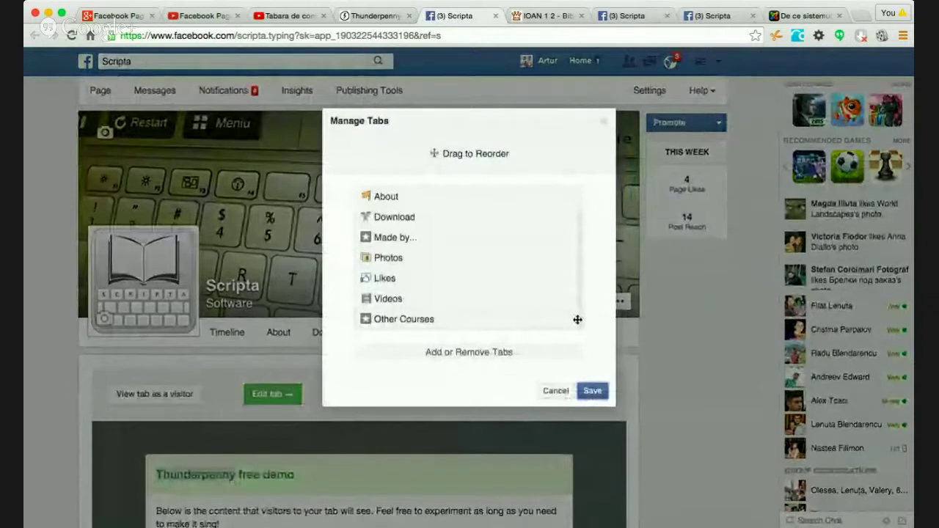
click(498, 352)
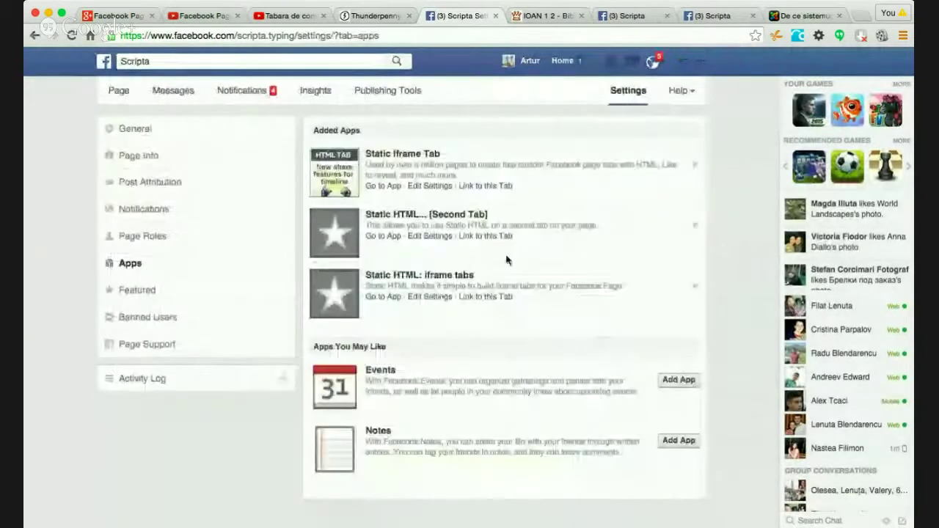
click(428, 297)
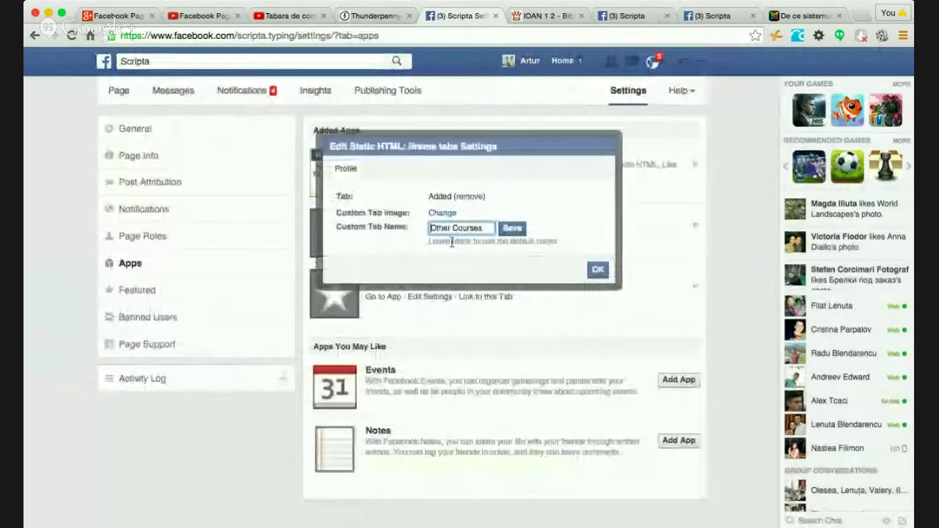
click(470, 197)
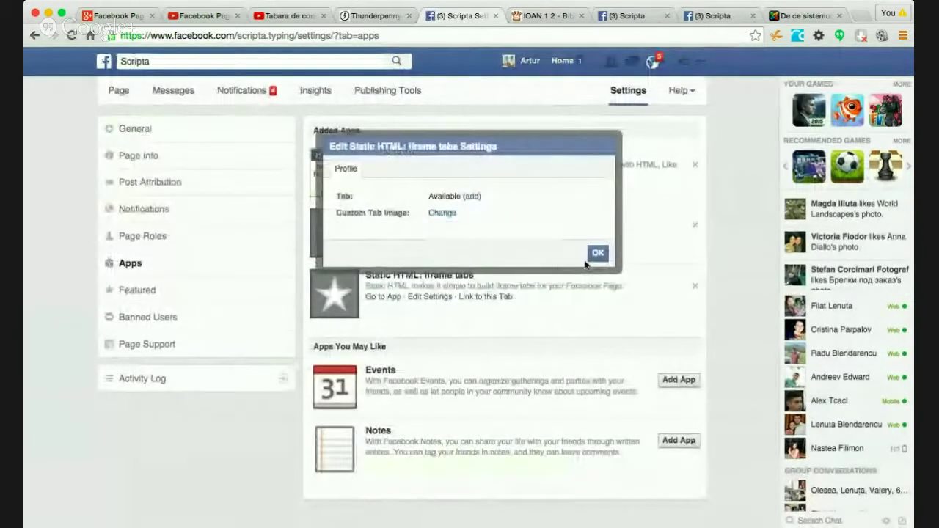
click(598, 254)
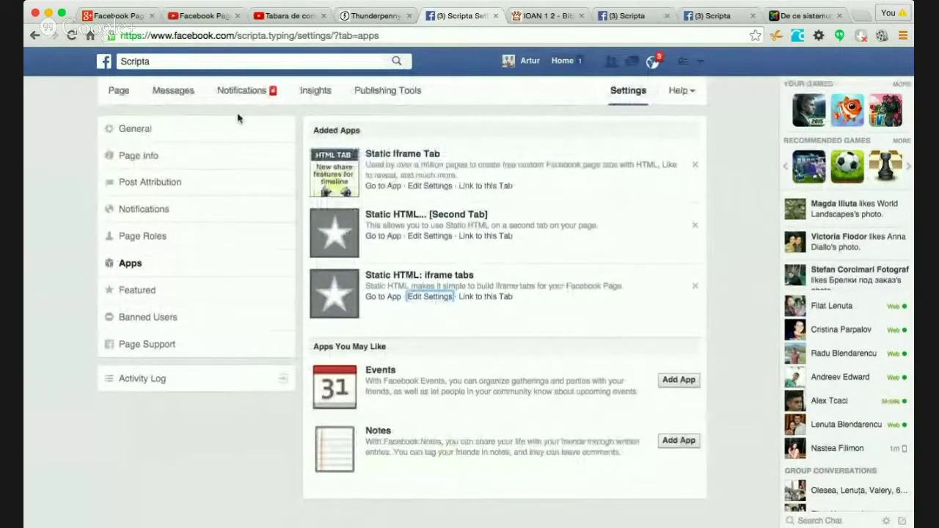
click(121, 92)
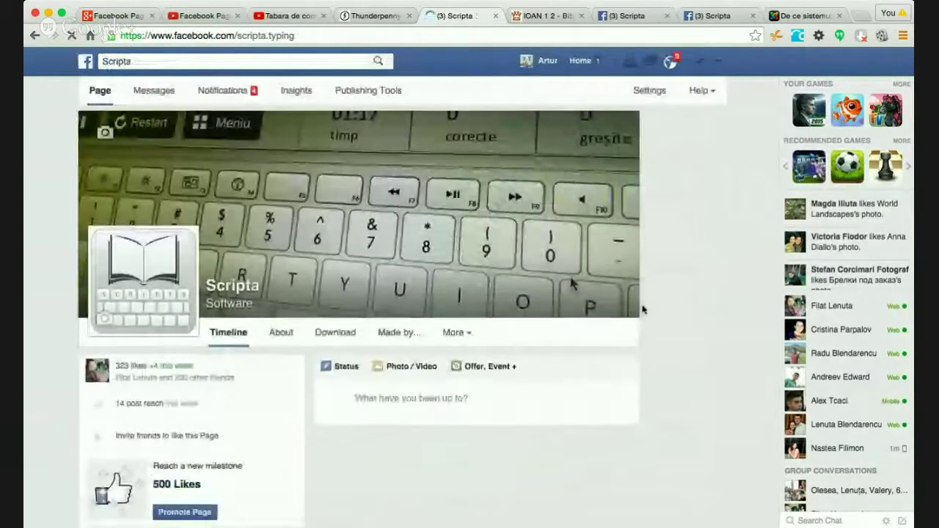
- Check Scripta's More tab list and close the duplicate Scripta browser tab
scroll(694, 379, down, 2)
click(455, 241)
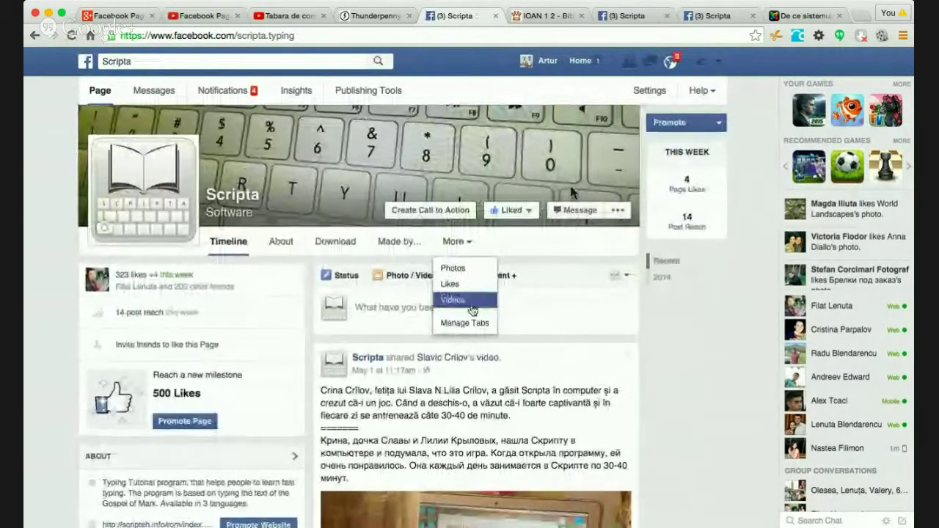
click(707, 218)
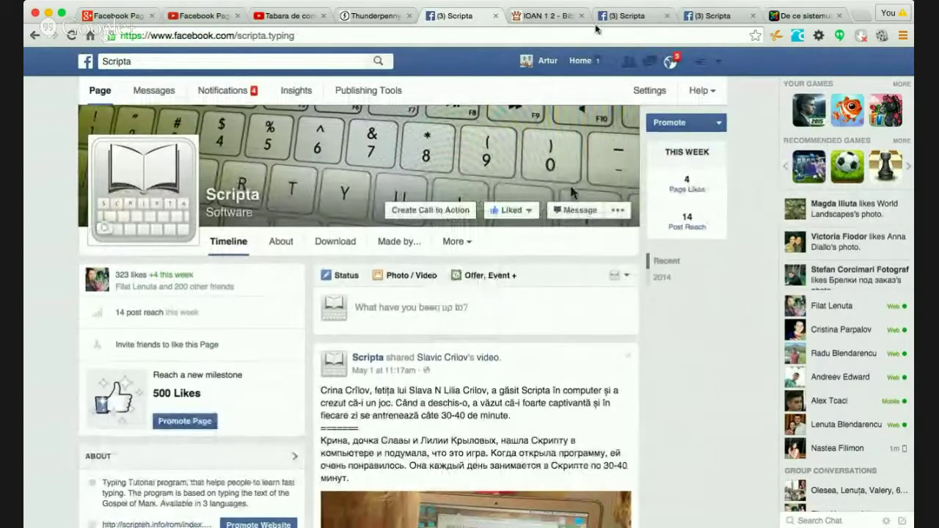
click(539, 18)
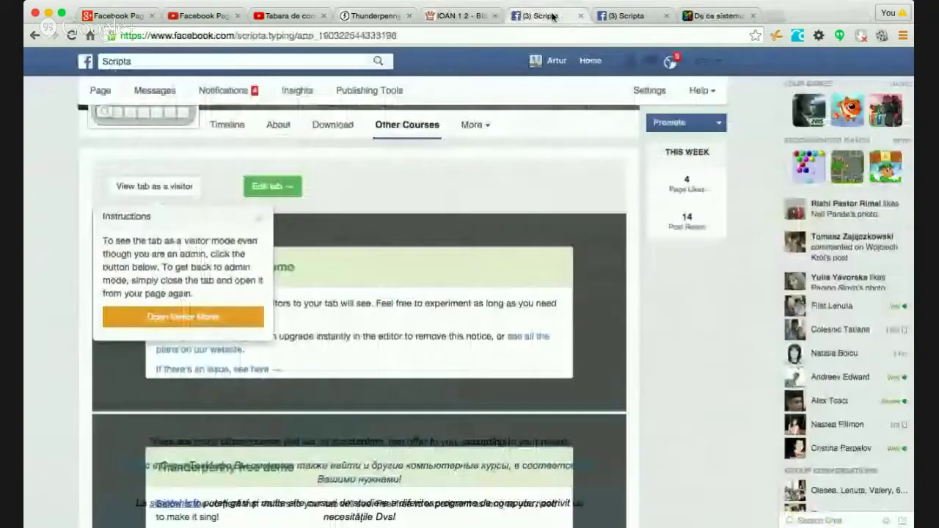
click(581, 16)
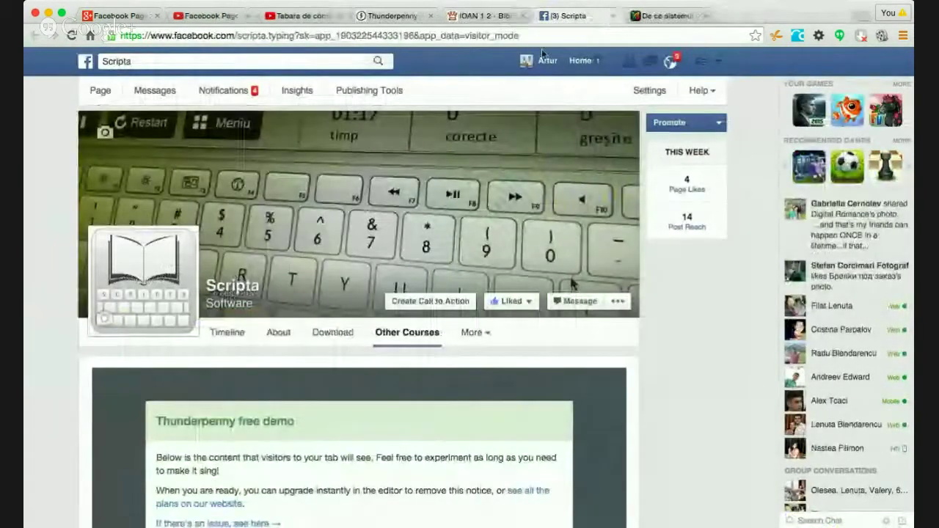
- Go to the Facebook home feed, close the chat window, and return to Thunderpenny
click(578, 61)
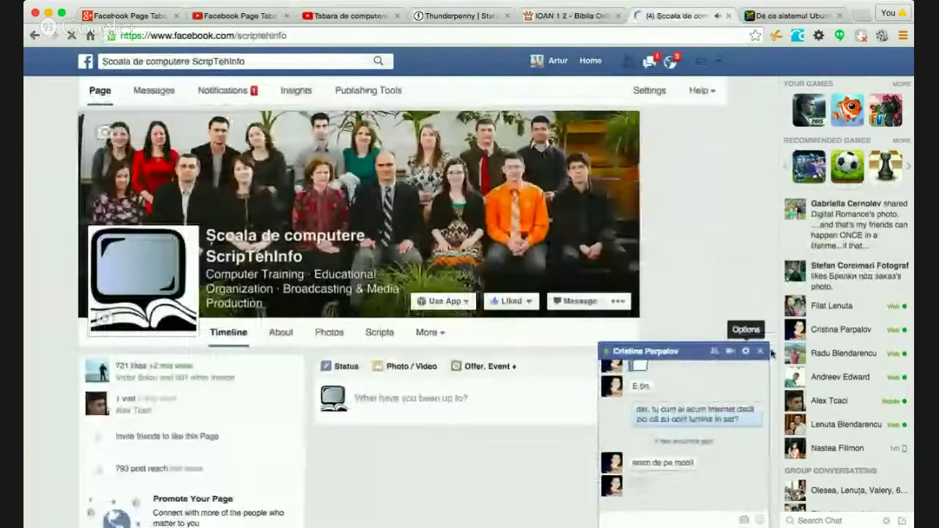
click(760, 350)
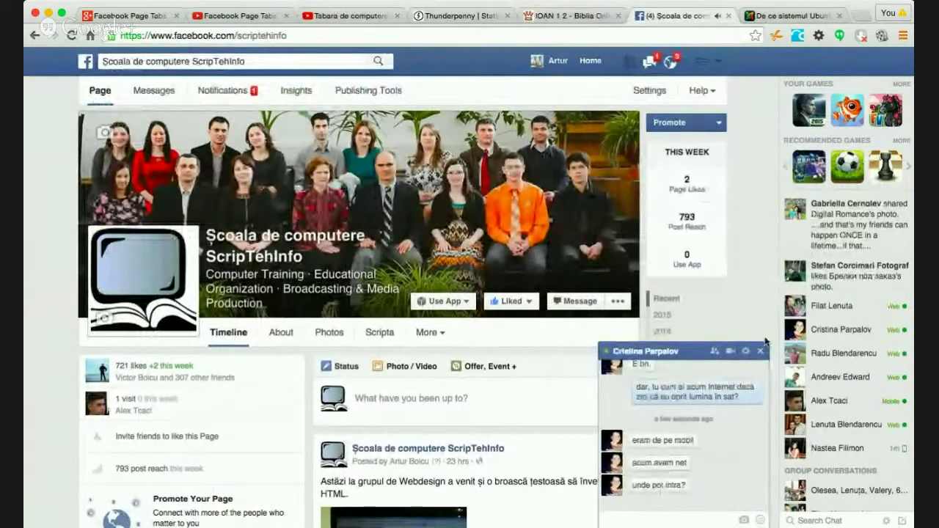
click(760, 350)
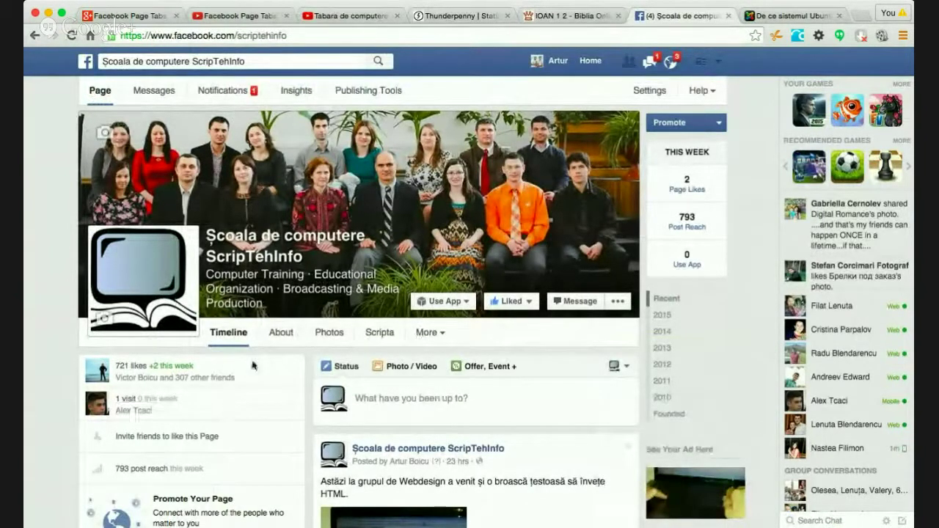
scroll(272, 396, down, 2)
click(454, 16)
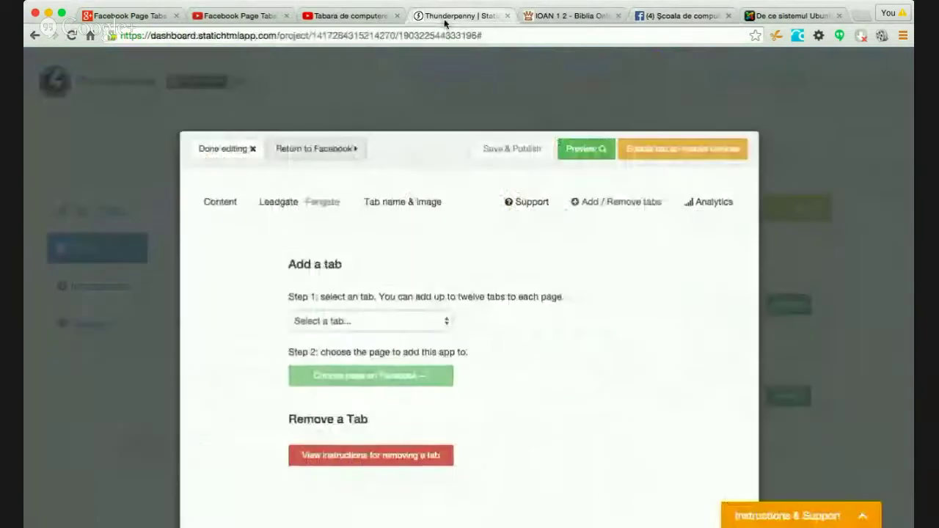
- Leave the editor and switch Thunderpenny to the Școala de computere ScripTehInfo page
click(224, 150)
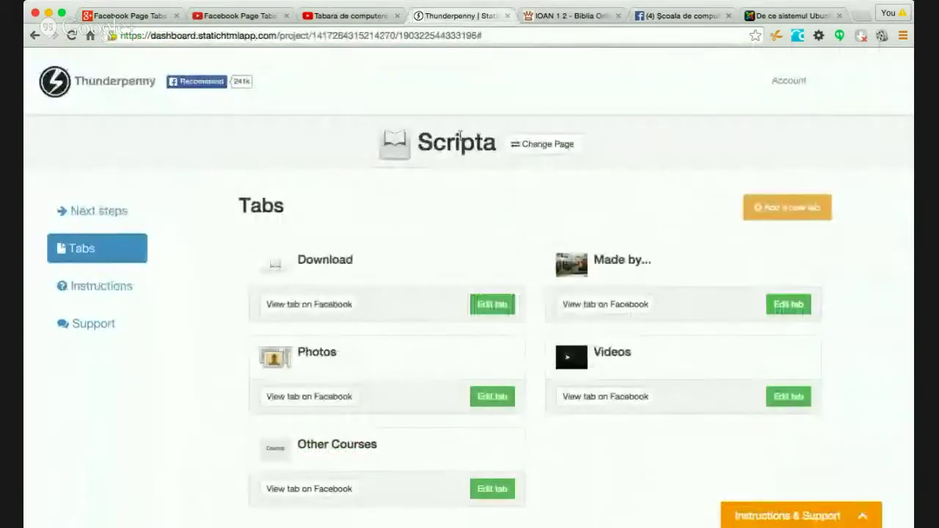
click(543, 143)
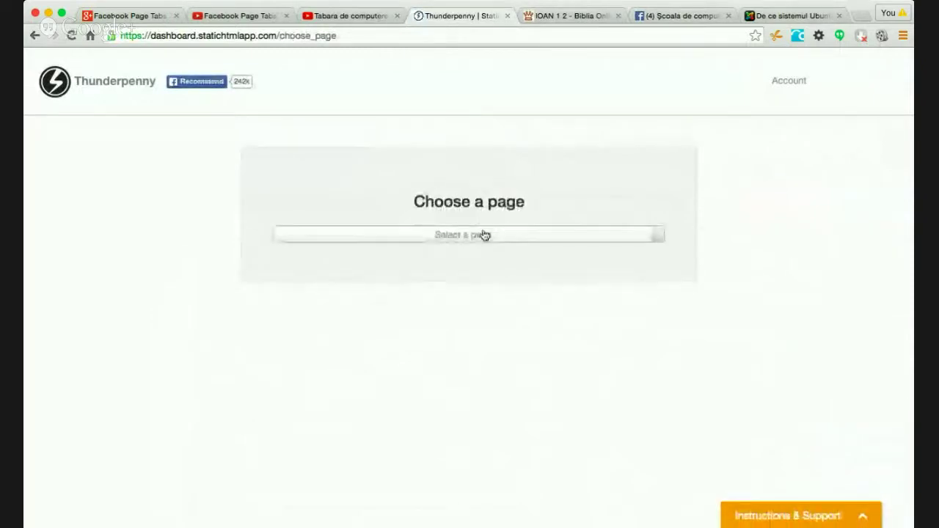
click(481, 234)
click(436, 298)
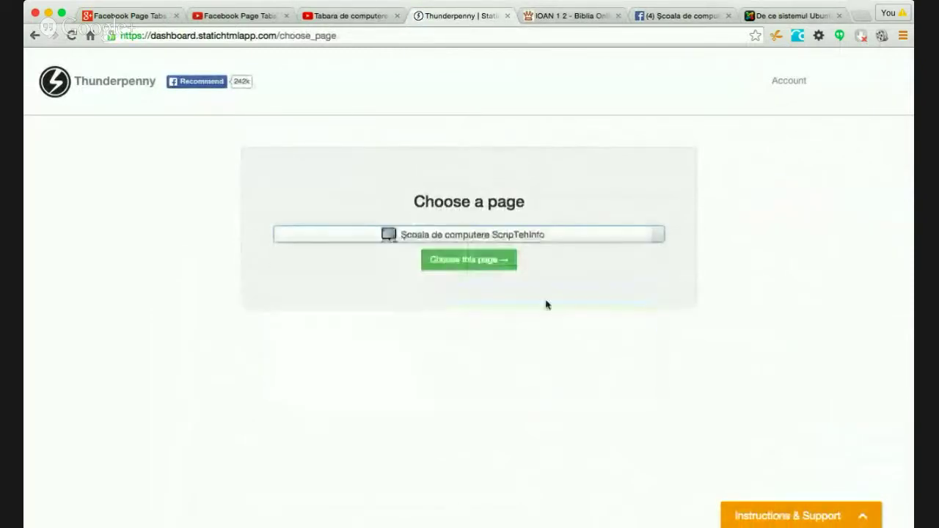
click(473, 264)
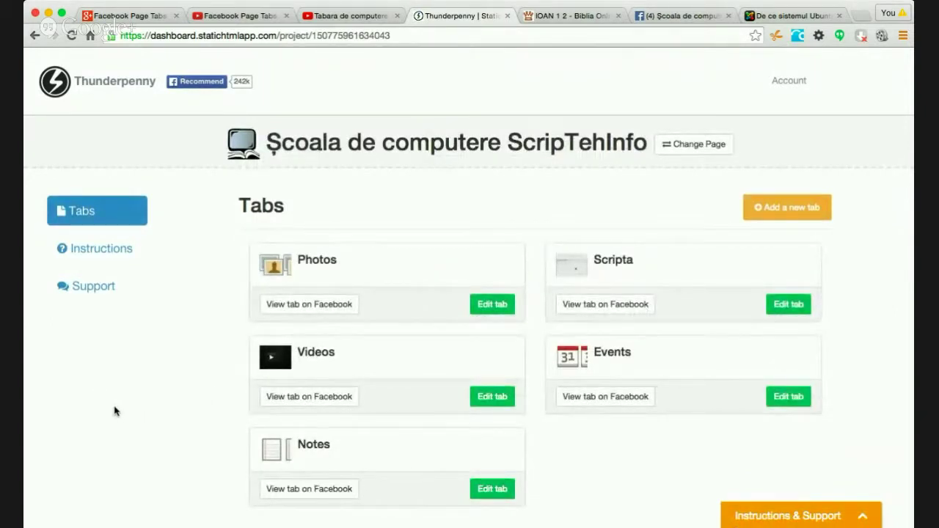
scroll(127, 367, down, 1)
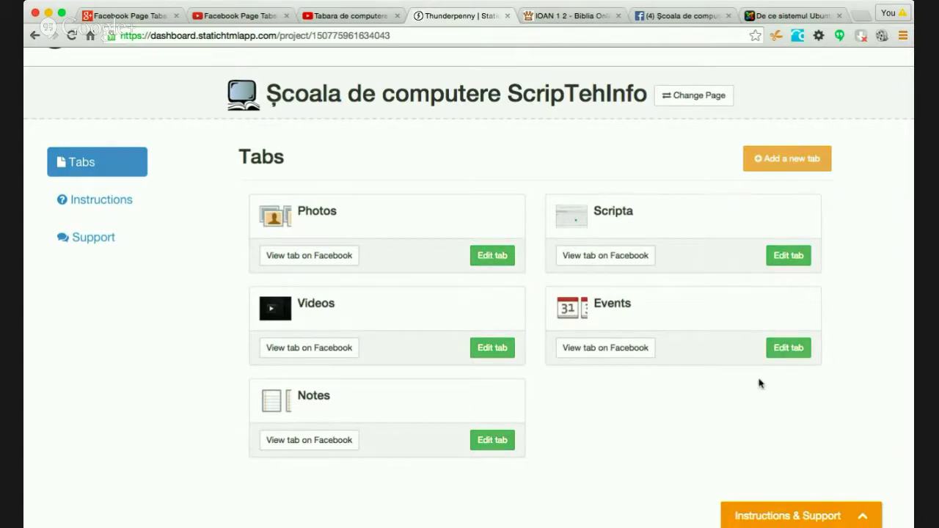
- Add a new tab and set both its tab name and image text to 'Tabere!'
click(788, 158)
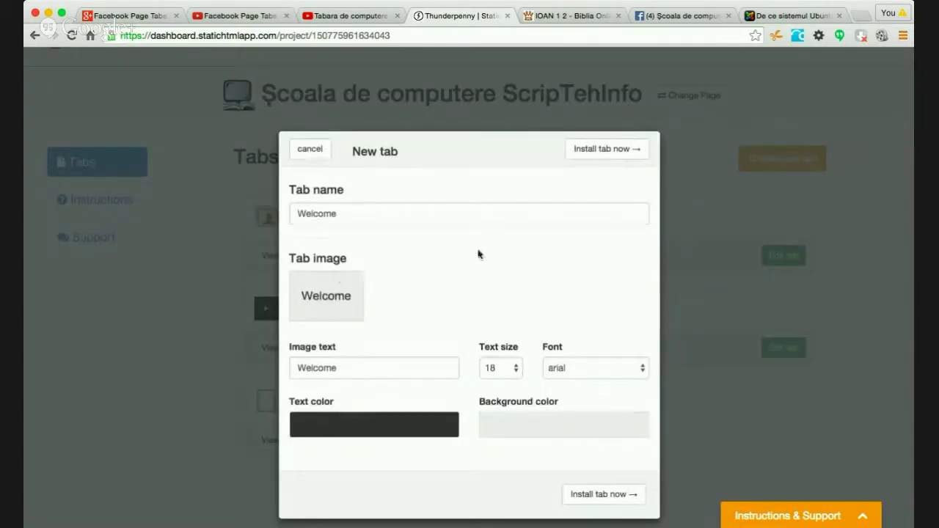
click(381, 214)
double_click(380, 214)
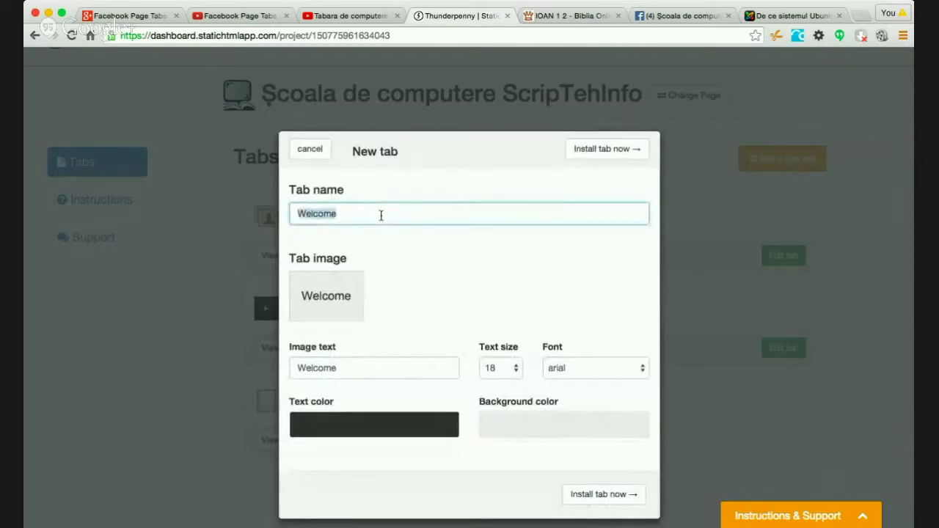
text(Tabere!)
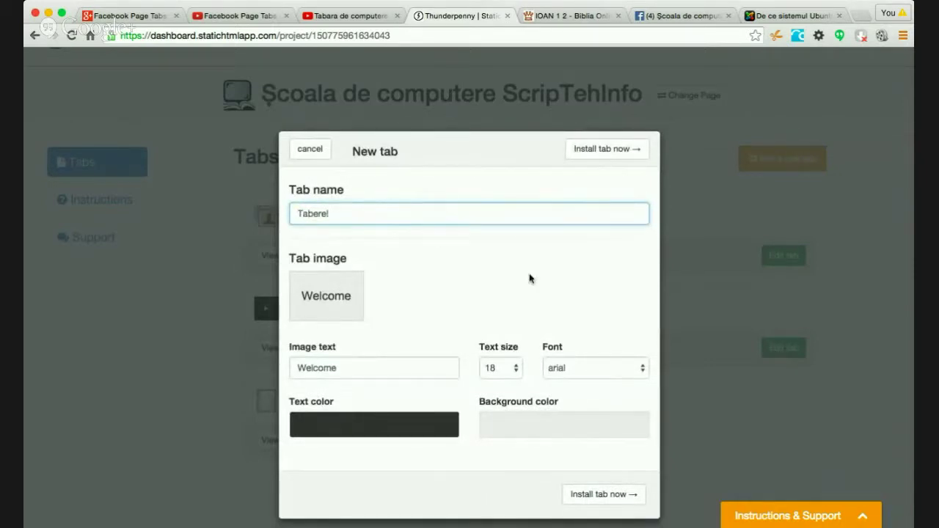
double_click(351, 367)
text(T)
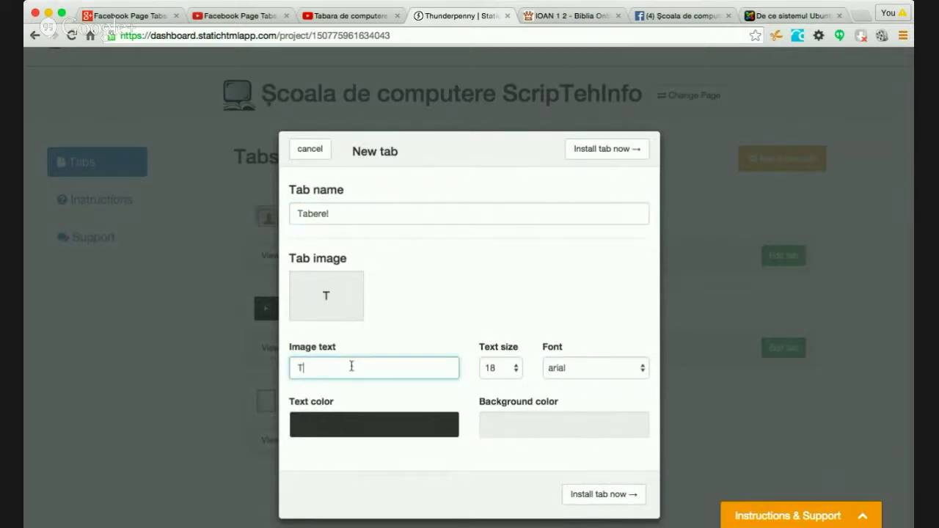
text(abere!)
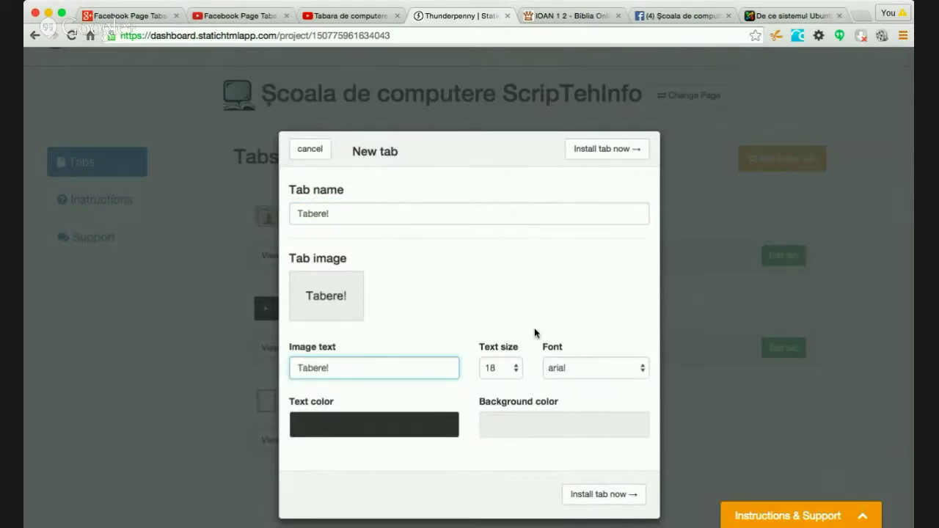
- Give the image text the trebuchet ms font and a dark green colour, then install the tab
click(580, 368)
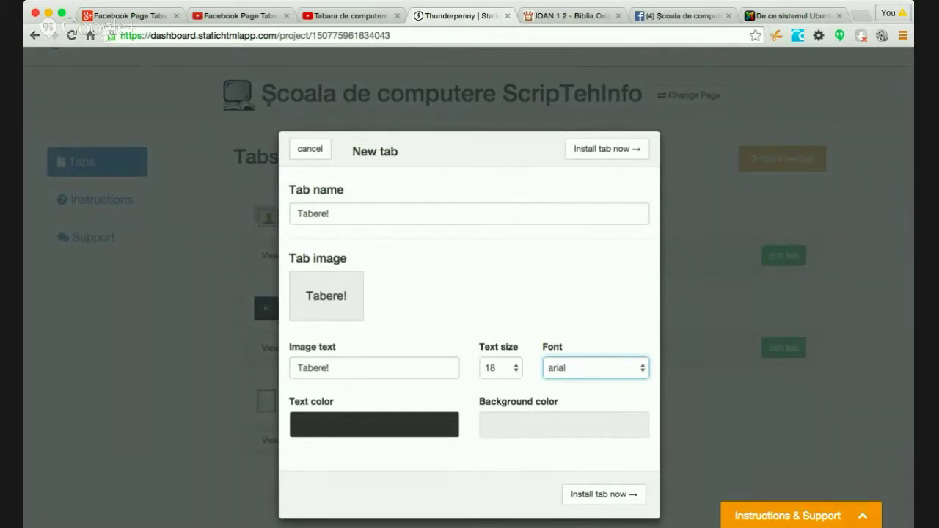
click(608, 367)
key(Down)
click(367, 430)
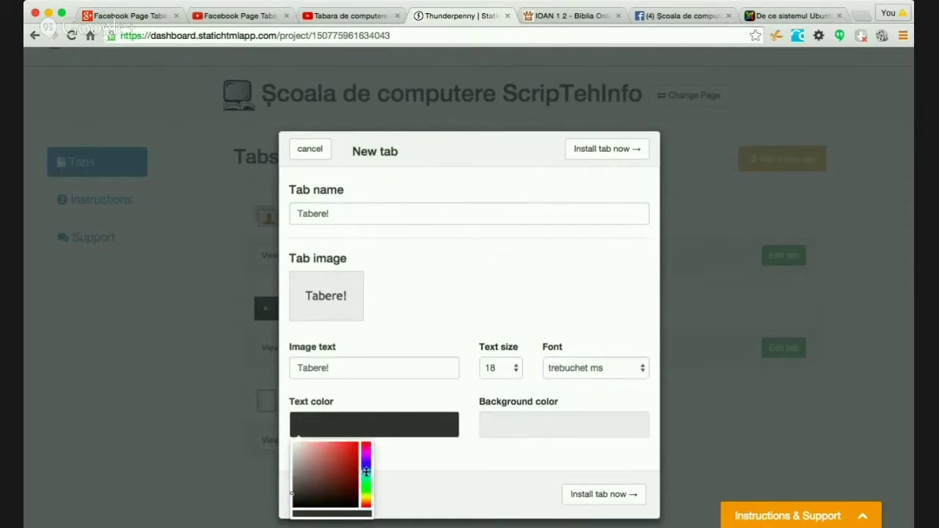
click(366, 488)
click(344, 463)
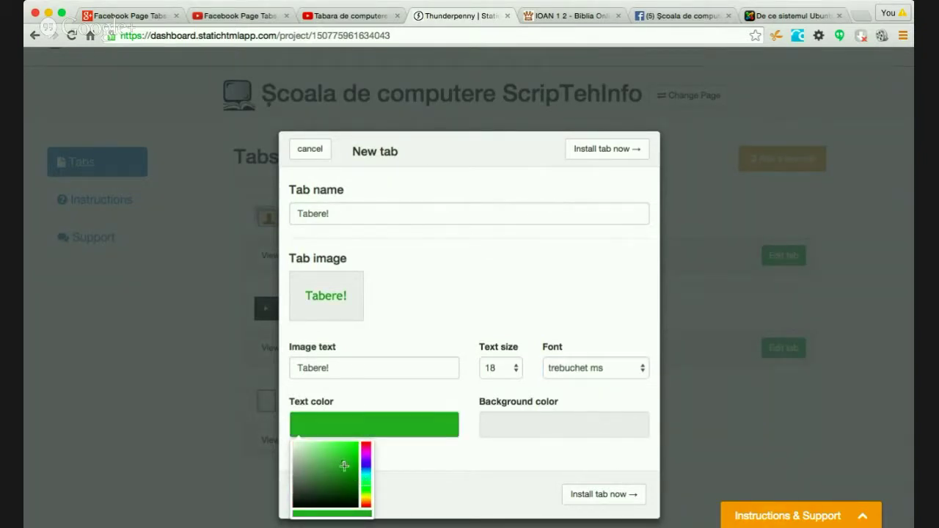
click(347, 472)
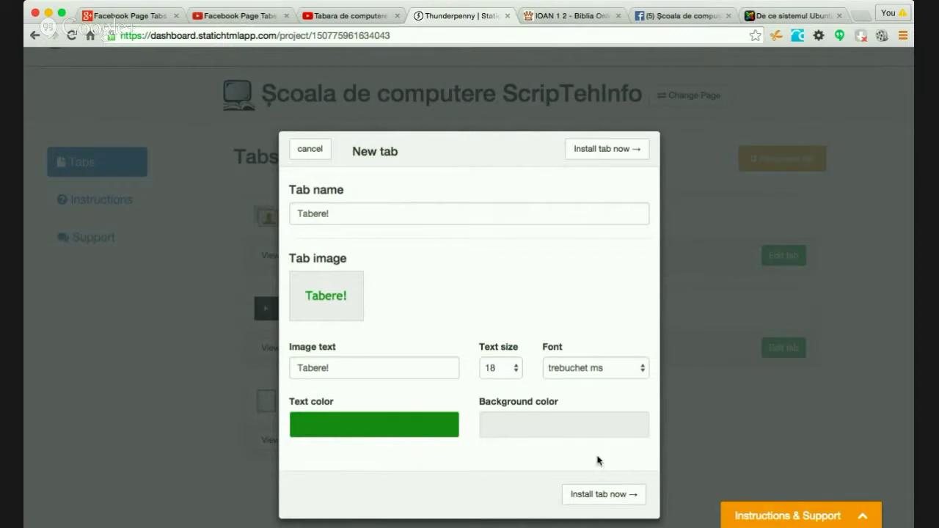
click(615, 493)
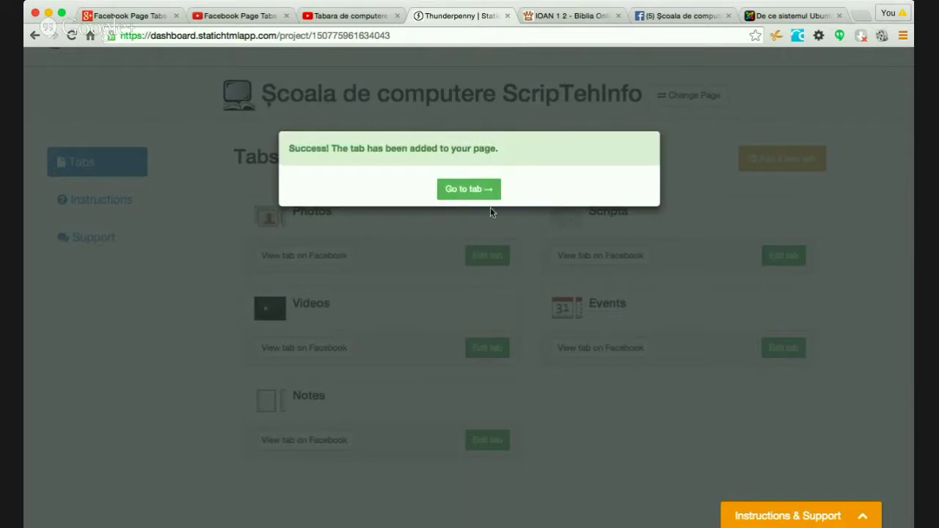
- Go to the Tabere! tab's editor and switch its content app to Youtube
click(478, 191)
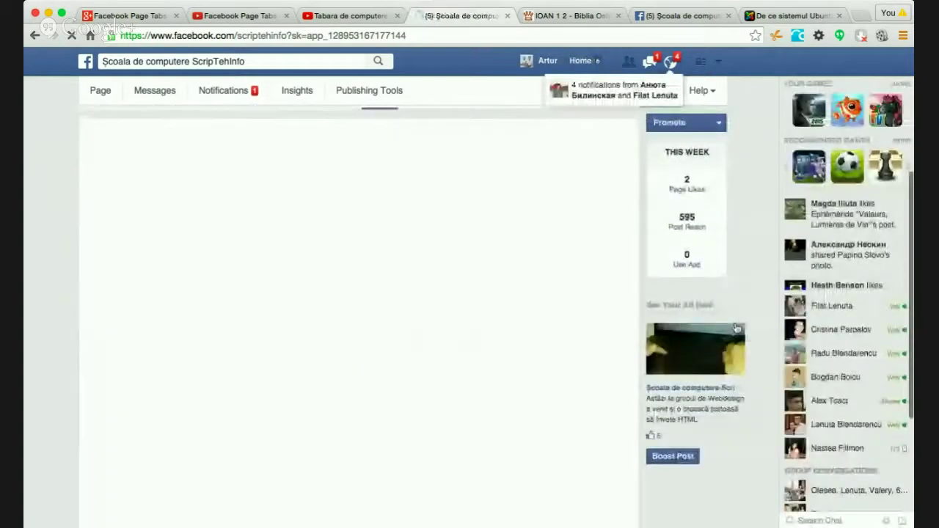
click(267, 233)
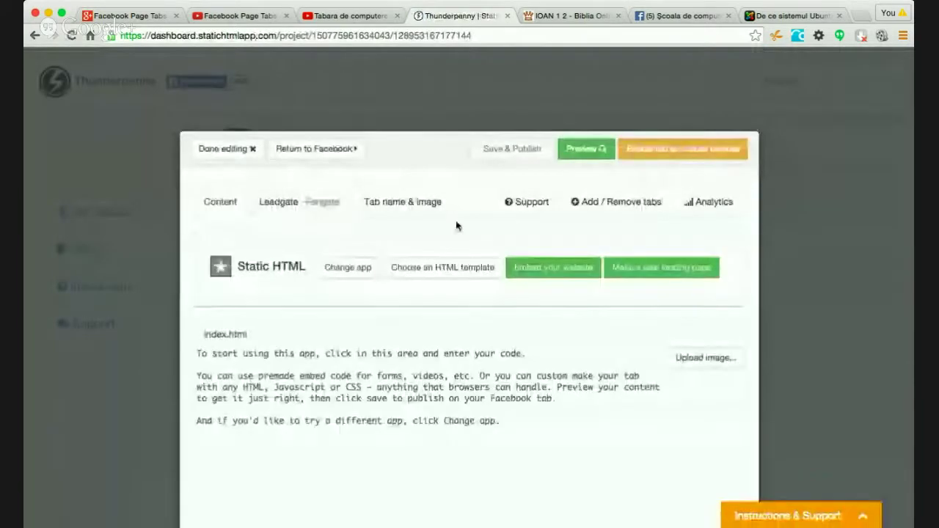
click(348, 204)
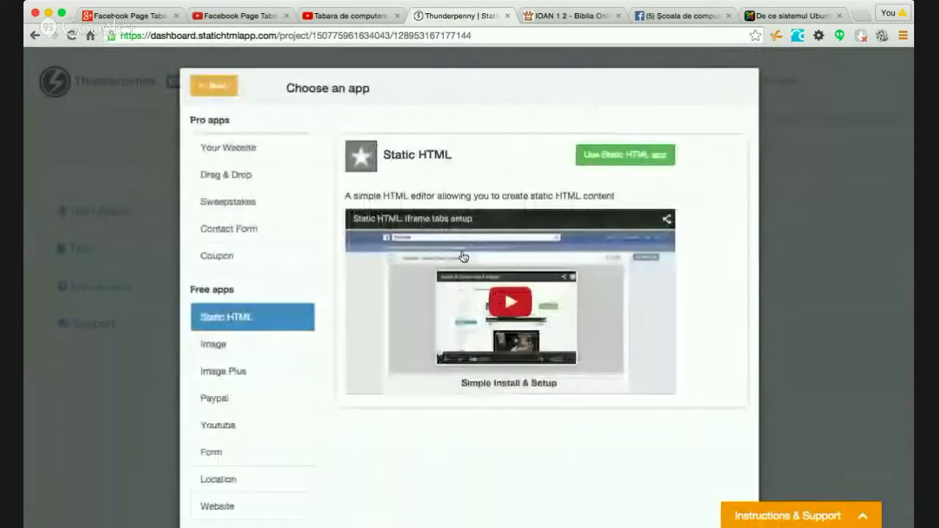
click(231, 425)
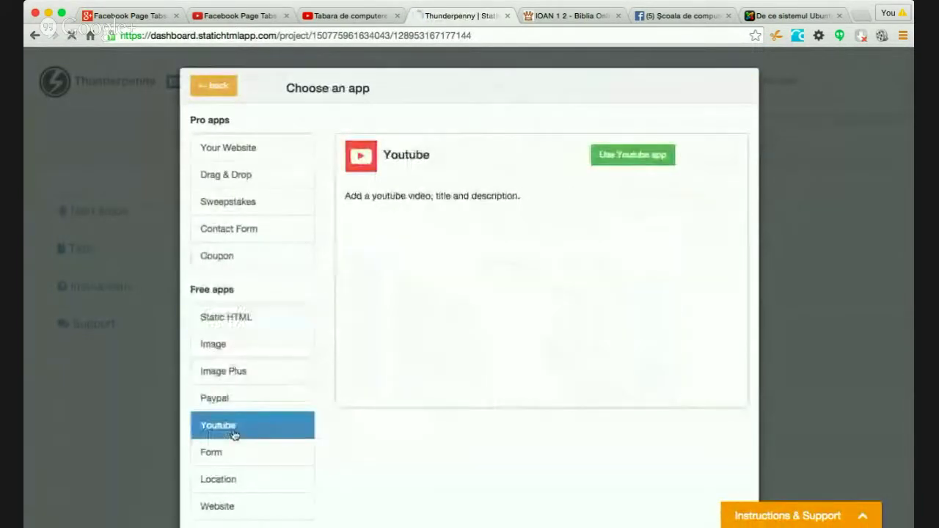
click(621, 159)
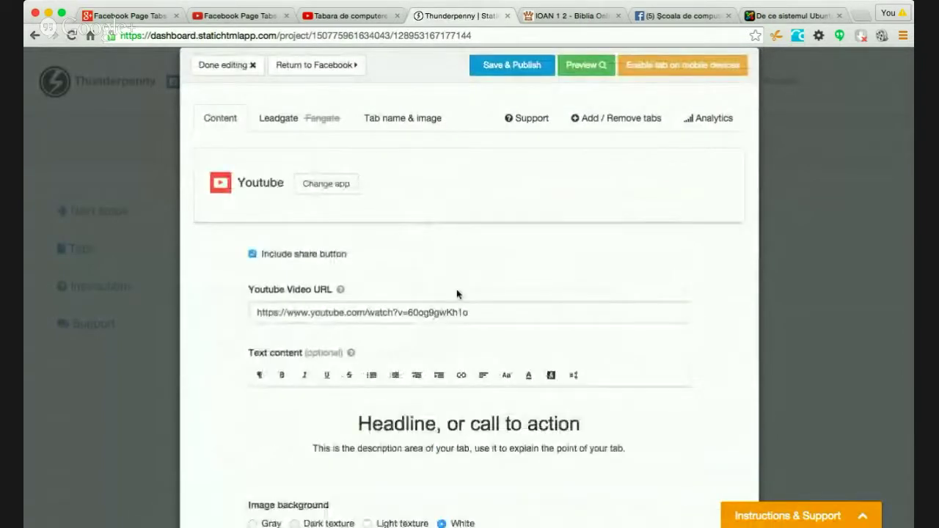
- Select the existing video URL and bring up the camp video's YouTube page
scroll(457, 293, down, 2)
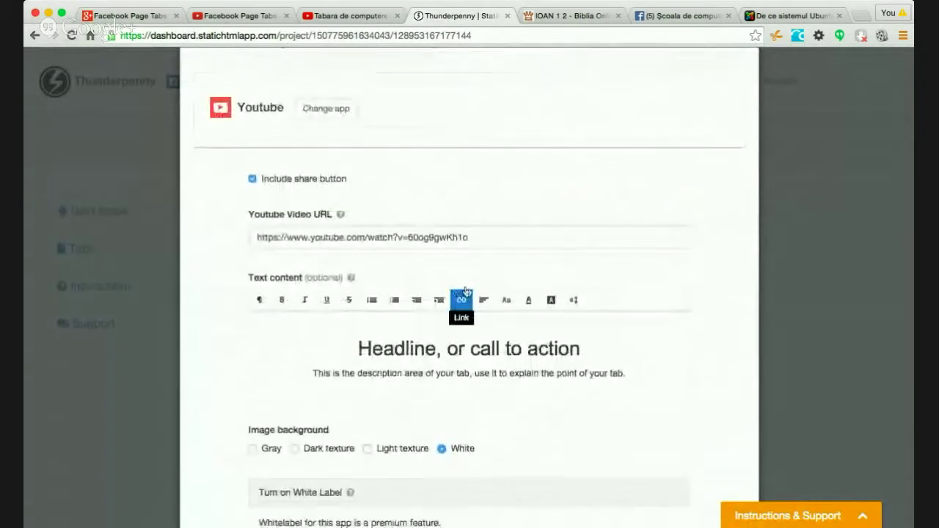
click(475, 237)
click(338, 16)
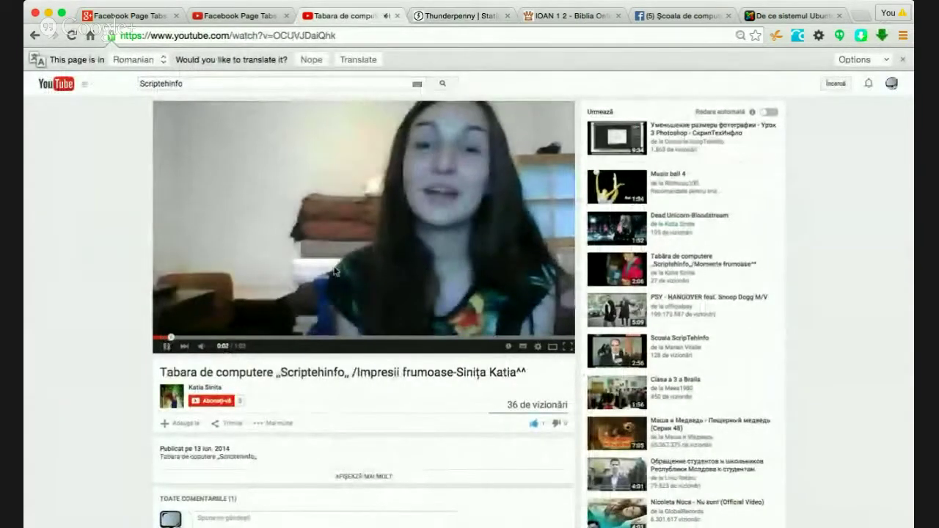
- Pause the camp video at 0:03, copy its page address, and return to Thunderpenny
click(168, 348)
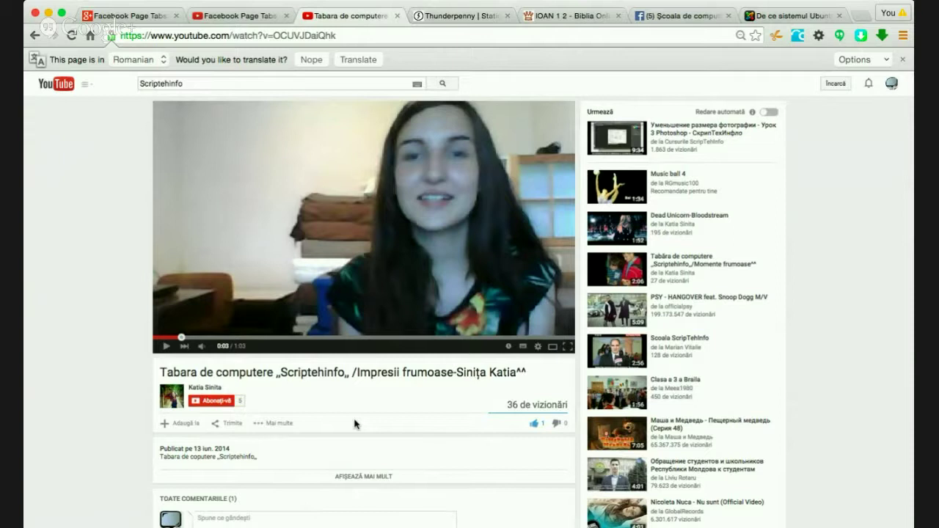
click(407, 36)
key(ctrl+c)
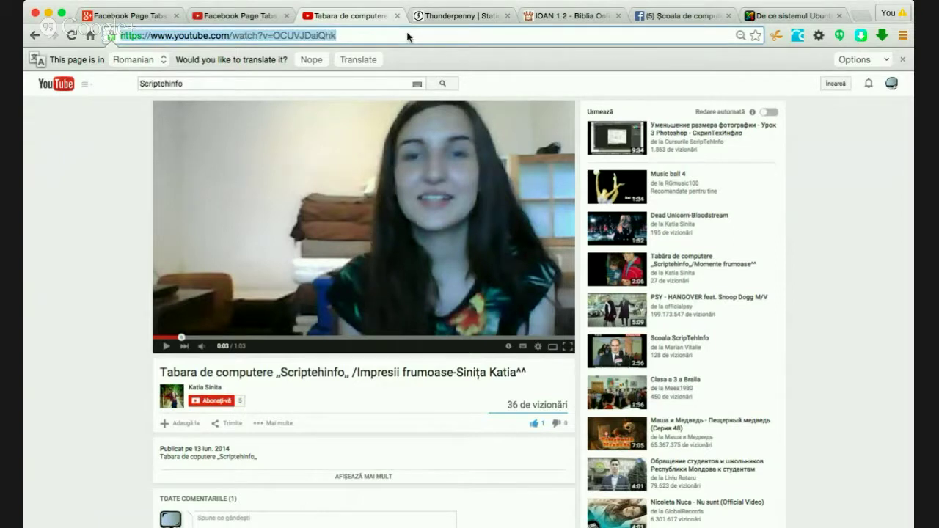
click(462, 16)
- Paste the camp video URL and replace the headline with 'Tabăra de computere pentru adolescenți!'
key(ctrl+v)
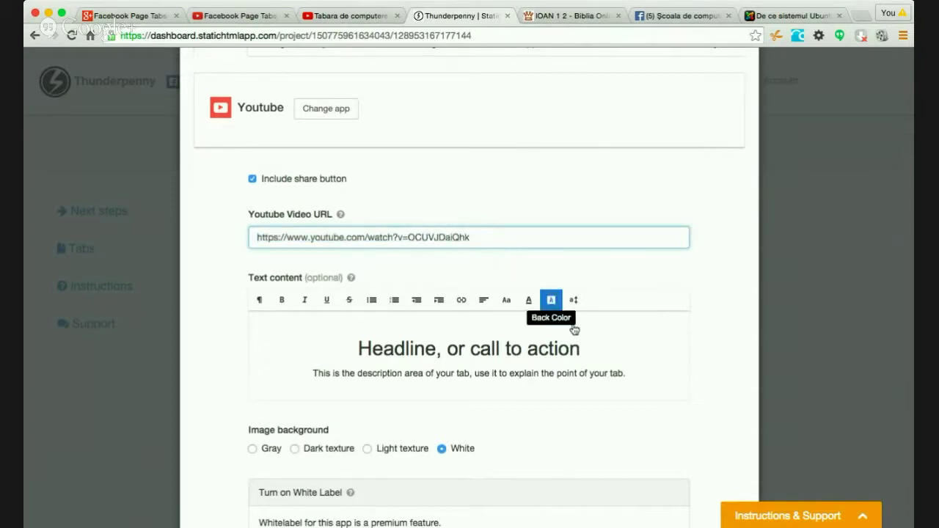
drag(580, 351, 357, 344)
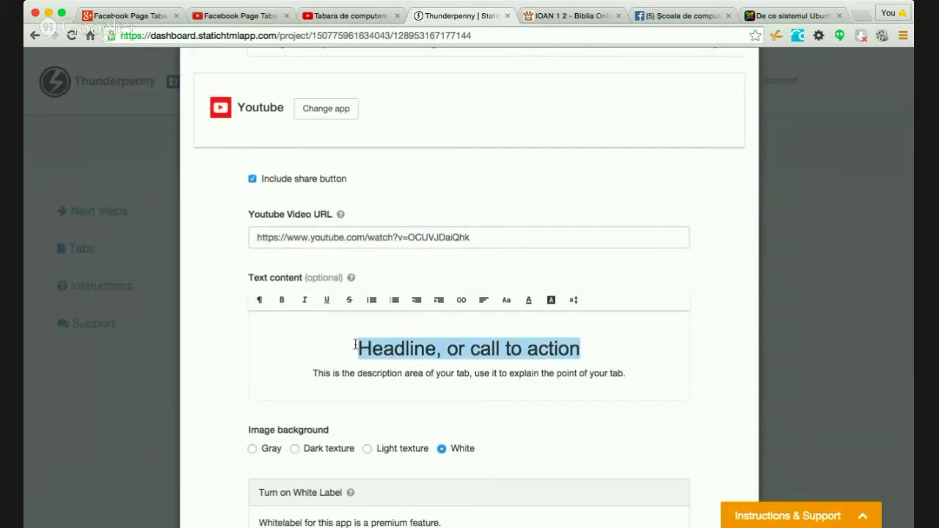
text(Tabăra)
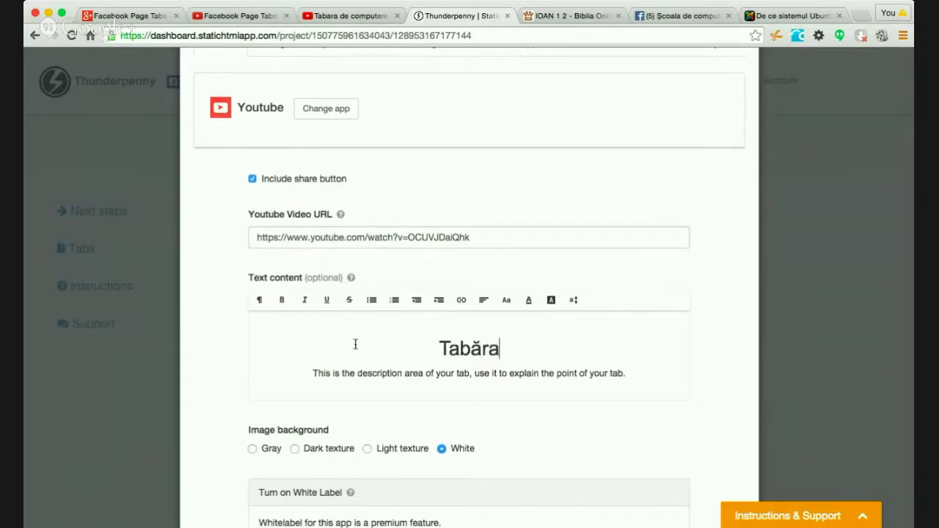
text( de comptuere)
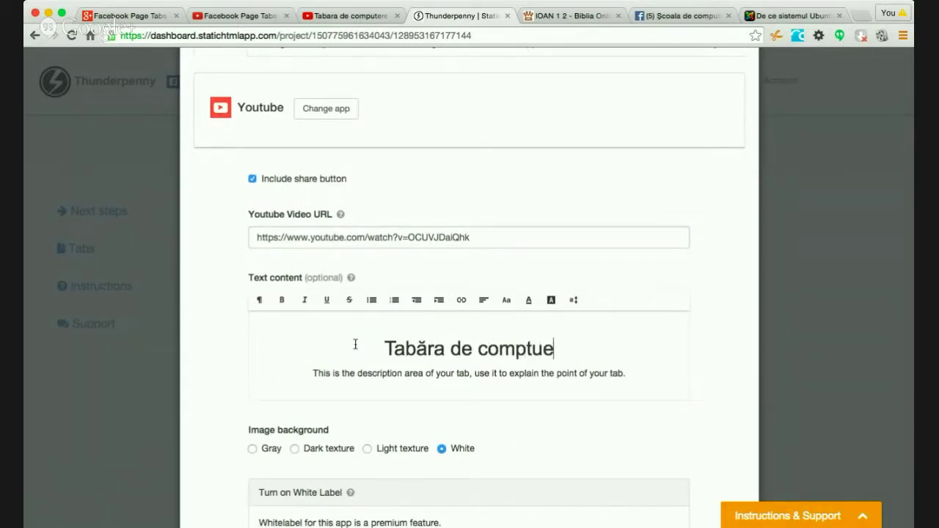
key(BackSpace)
key(BackSpace)
key(BackSpace)
text(tere)
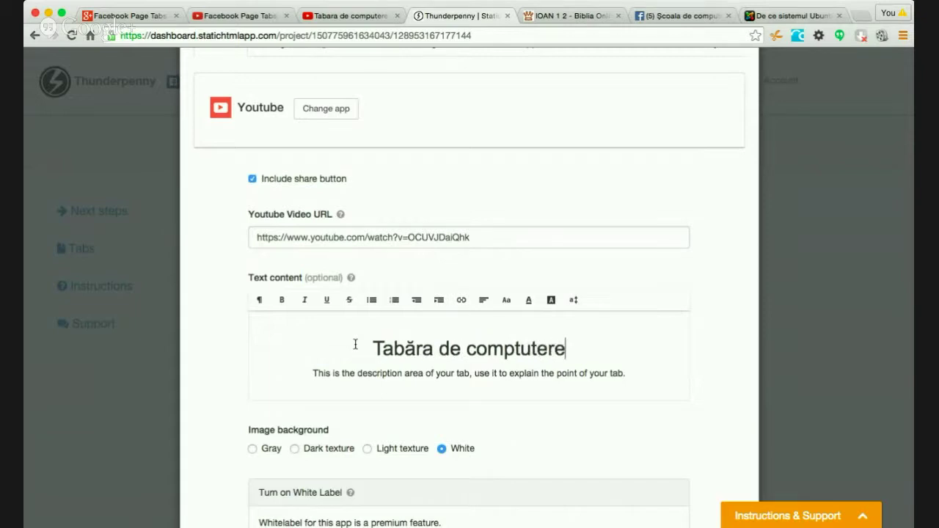
key(BackSpace)
key(BackSpace)
key(BackSpace)
key(BackSpace)
key(BackSpace)
key(BackSpace)
key(BackSpace)
text(ut)
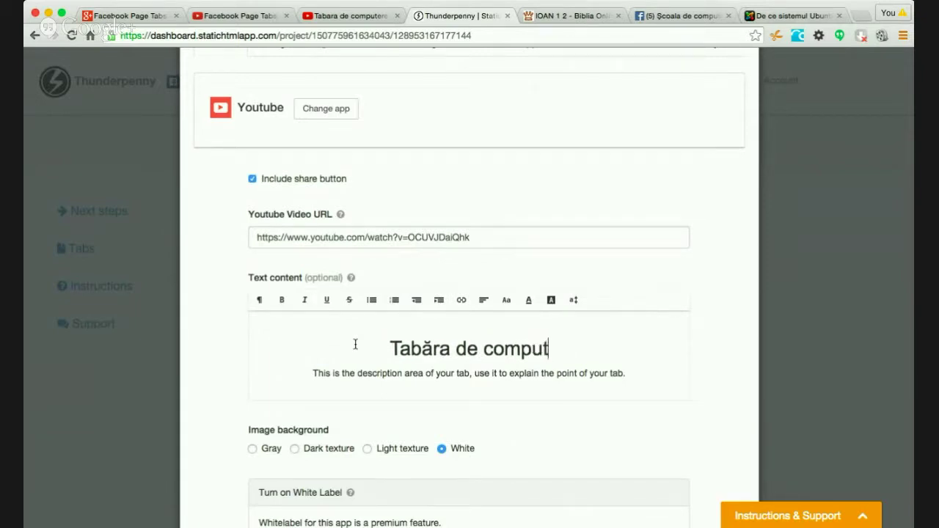
text(ere pentru ado)
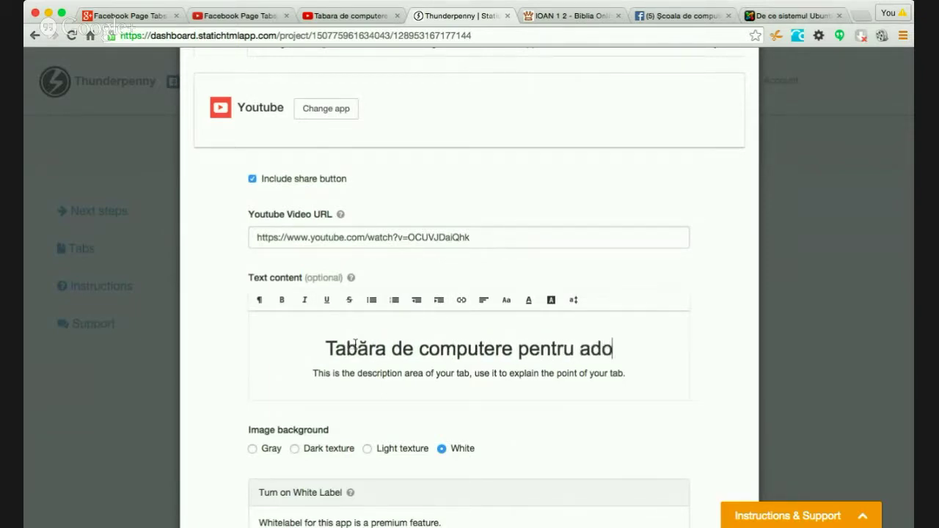
text(lescenti)
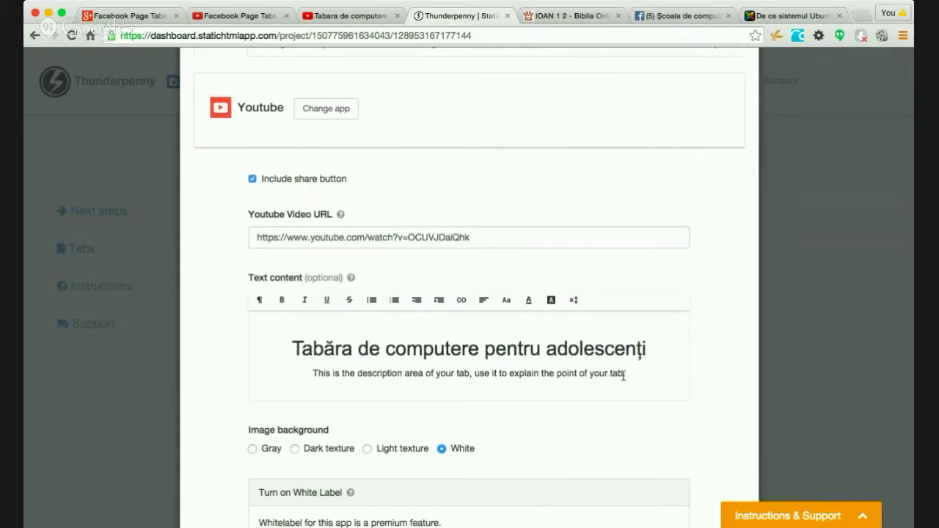
text(!)
- Replace the placeholder description with the line '2-6 iunie, Chișinău, Telecentru.'
drag(625, 375, 312, 363)
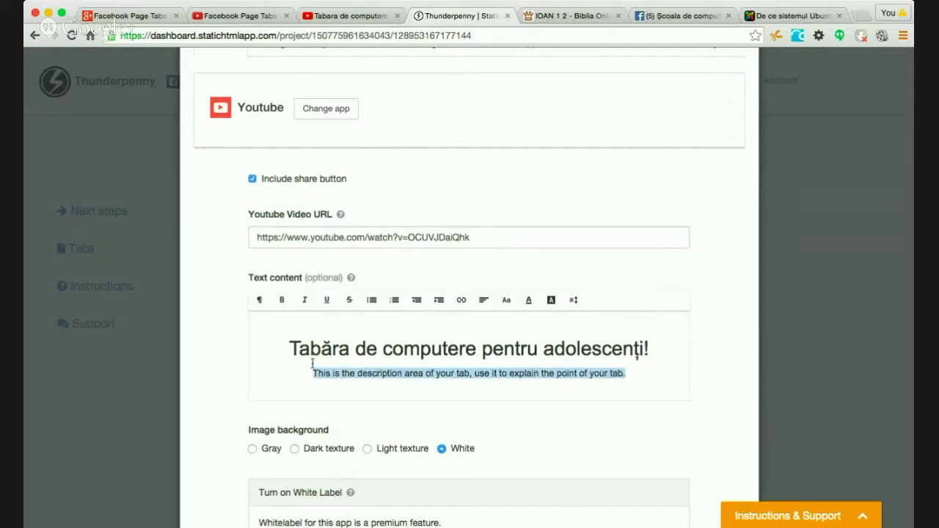
text(2)
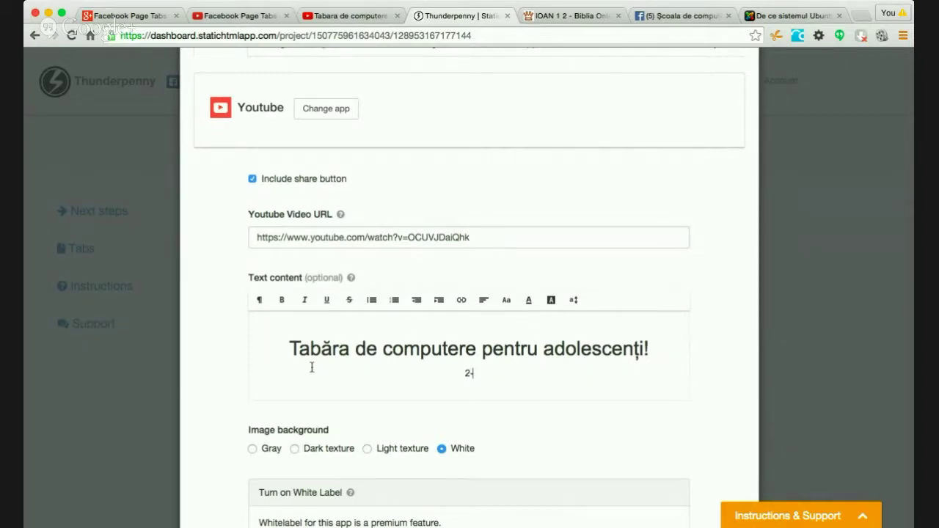
text(-6 iunie, Chișinău, Tele)
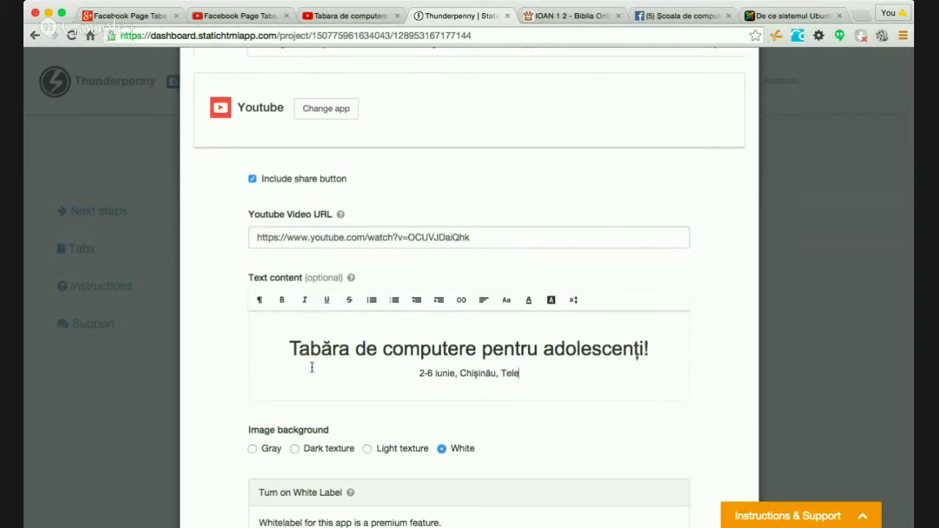
text(centru.)
key(Return)
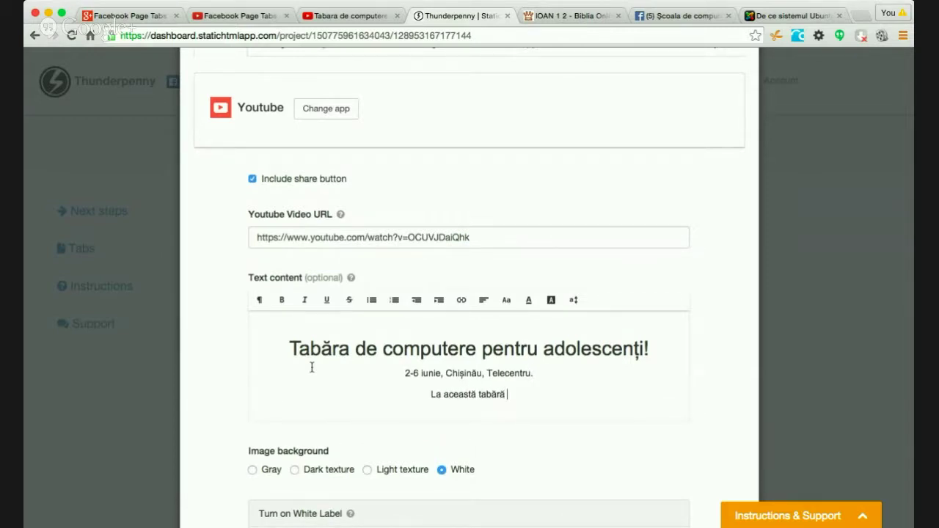
- Add the sentence about teaching photography and Photoshop image editing, correcting the typos
text(La această tabără vom preda )
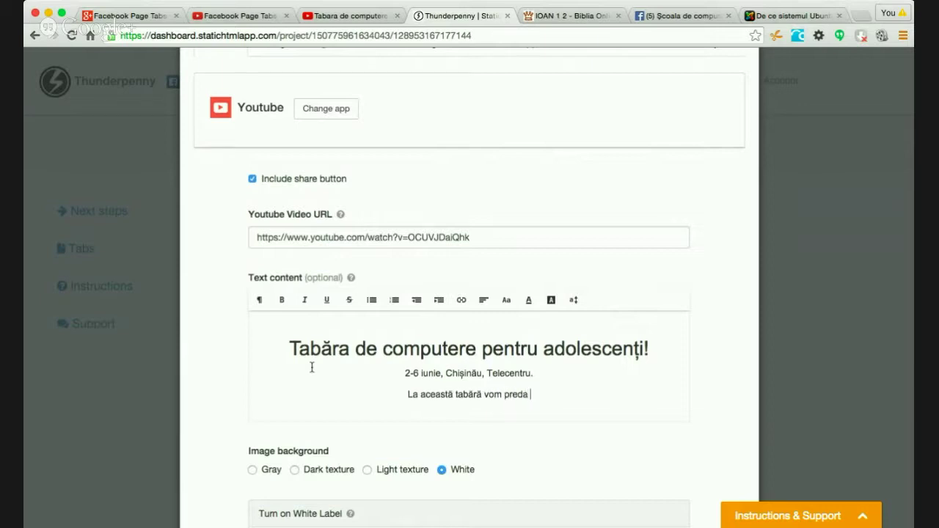
text(Fotografiere și)
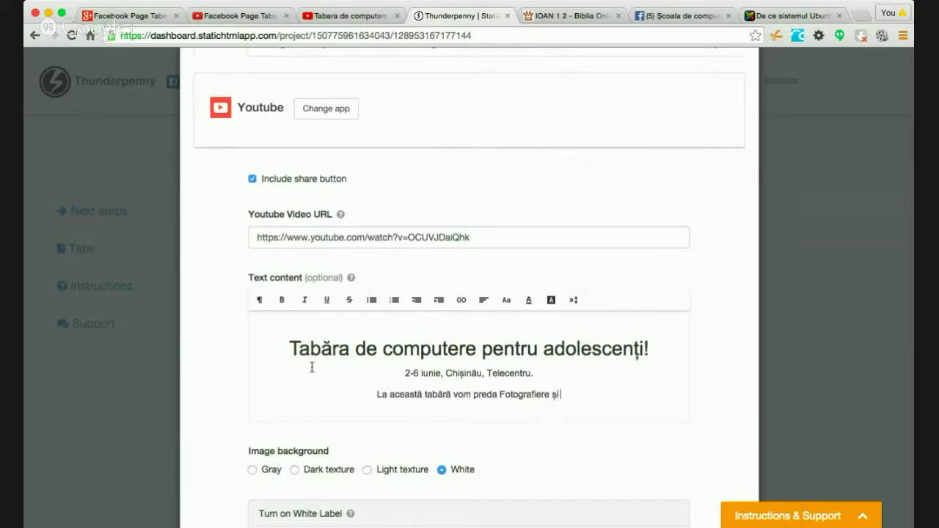
text( prelucrarea )
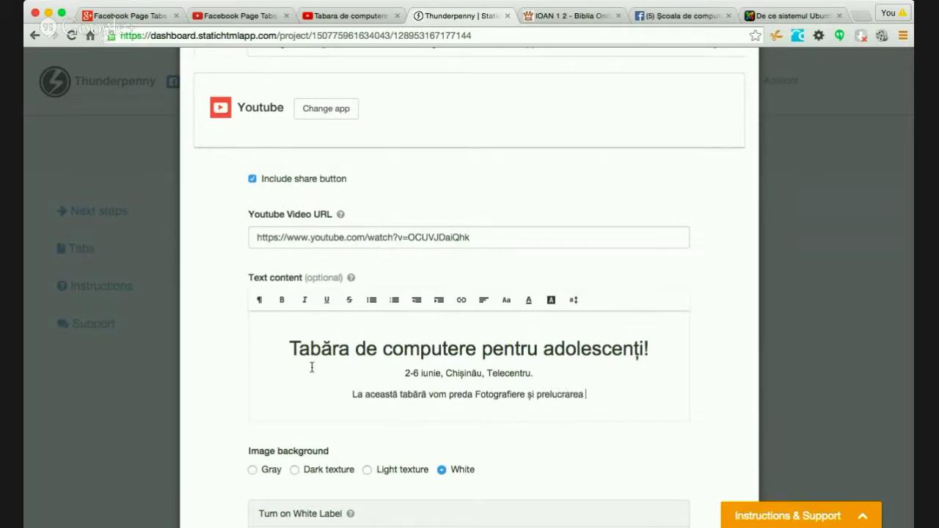
text(imaginii)
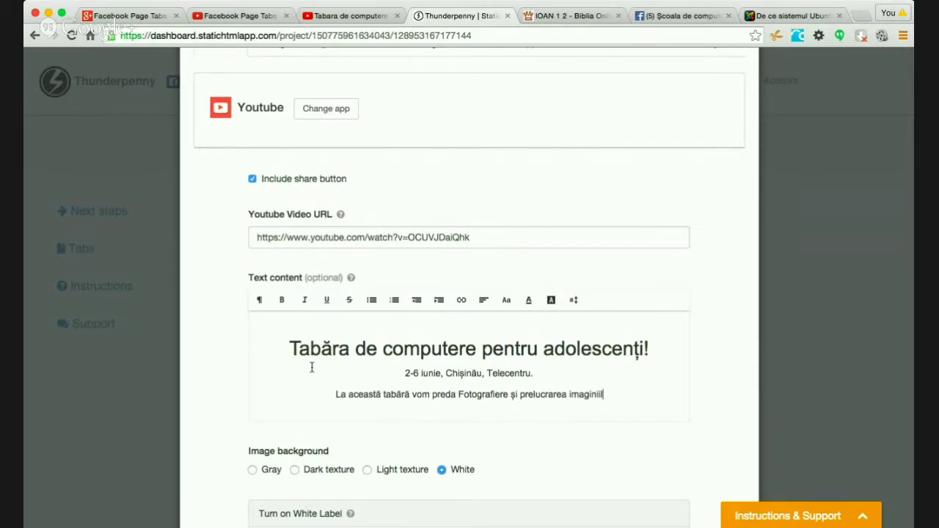
key(BackSpace)
text(or)
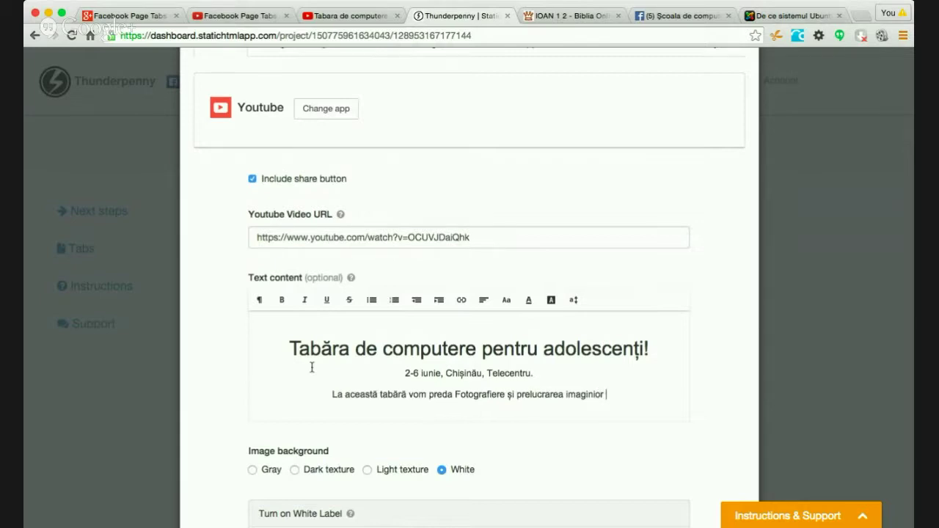
key(BackSpace)
key(BackSpace)
key(BackSpace)
text(lor pe)
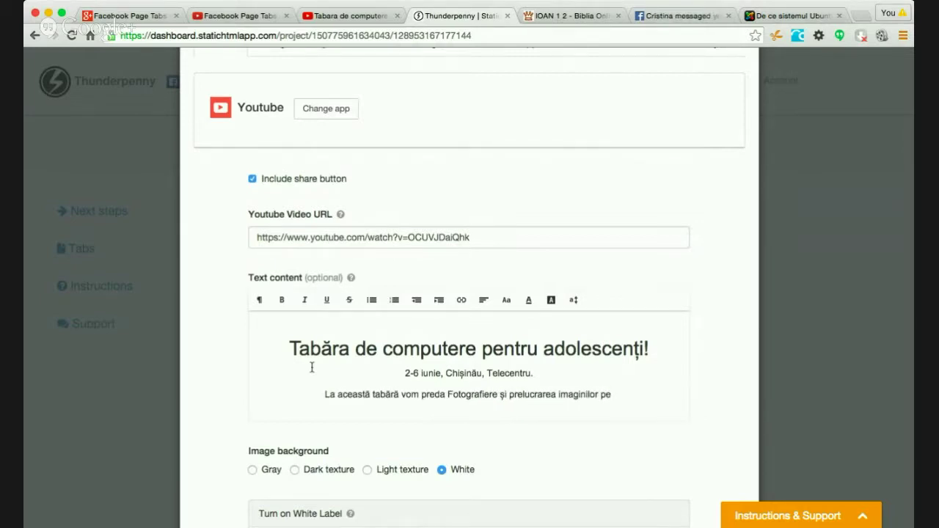
key(BackSpace)
key(BackSpace)
text(în P)
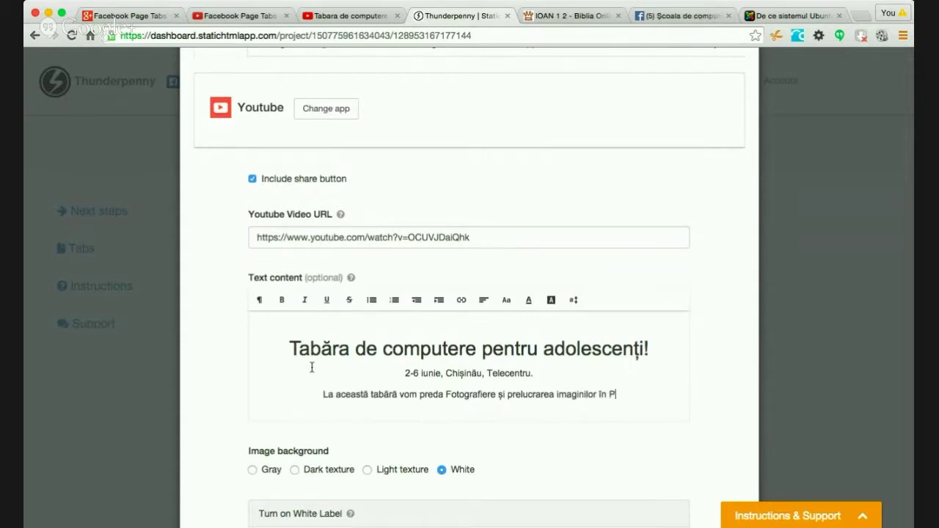
text(hotos)
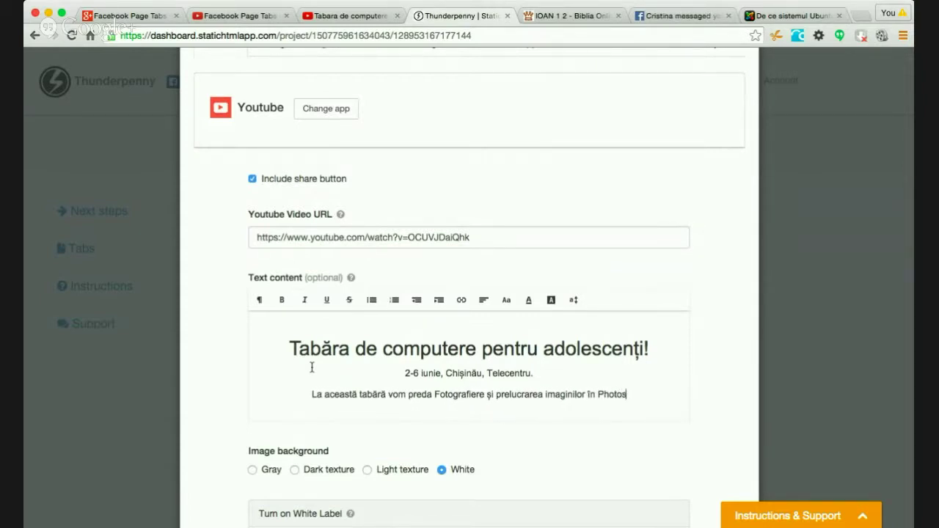
text(hop și)
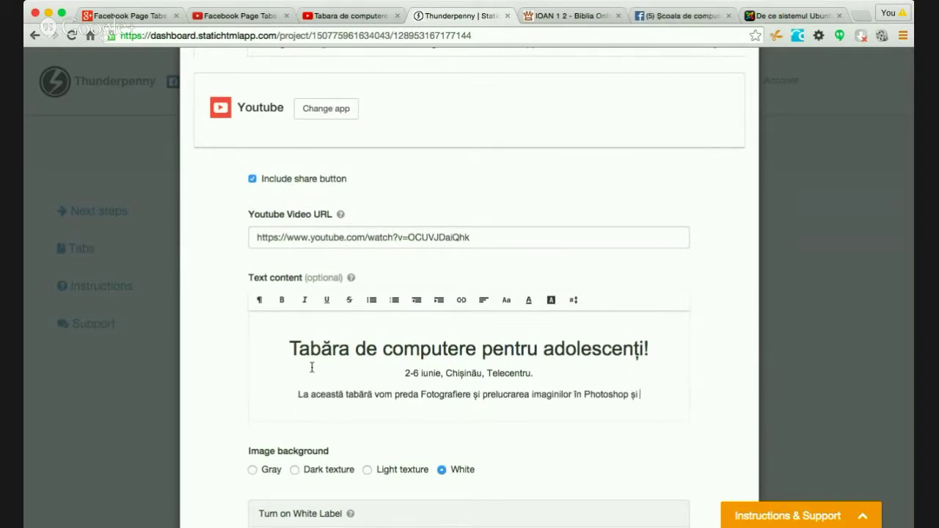
text(folosirea)
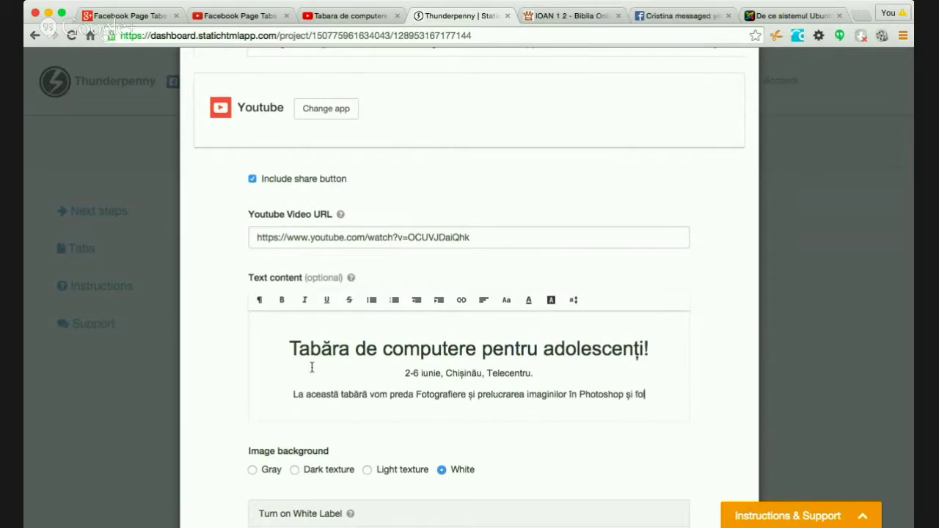
text(rețelele de socializare.)
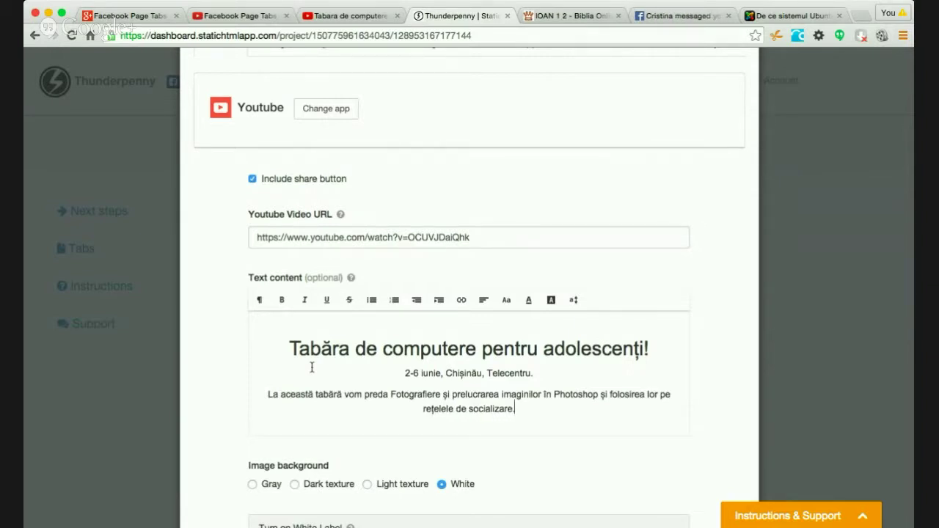
key(Return)
key(BackSpace)
key(Return)
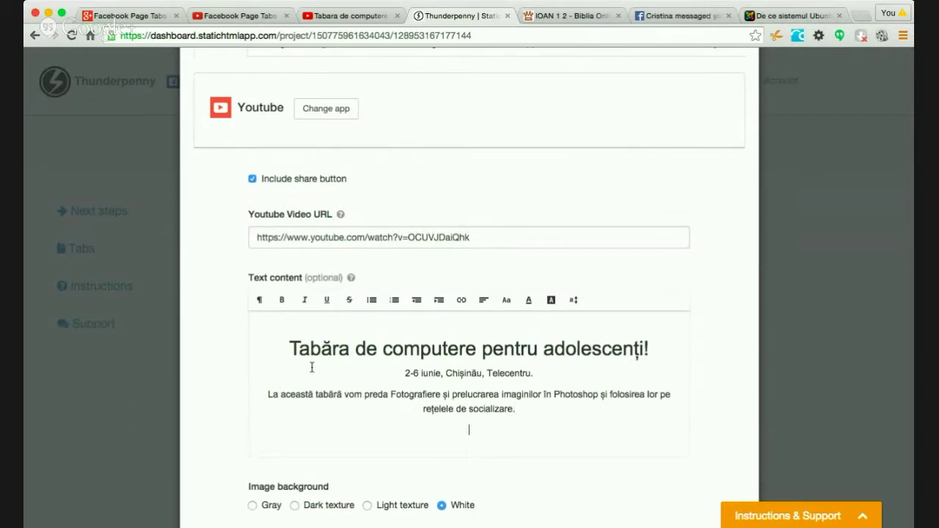
- Begin the closing line 'În acest video vedeți impresiile' about the camp video
text(În aces)
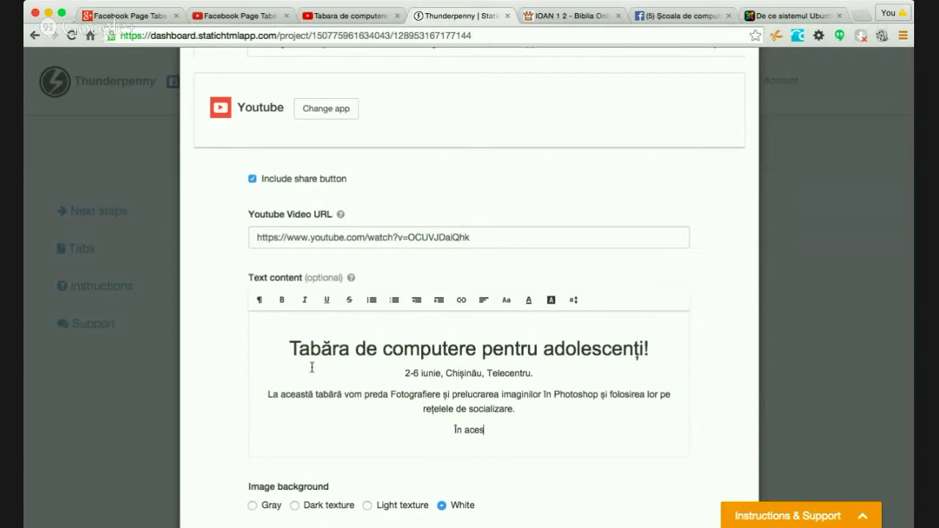
text(t video vedeți)
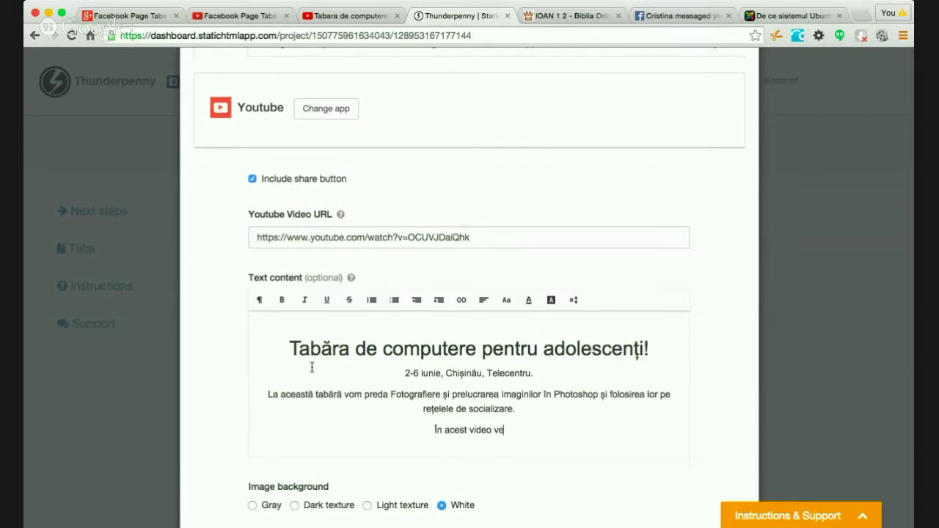
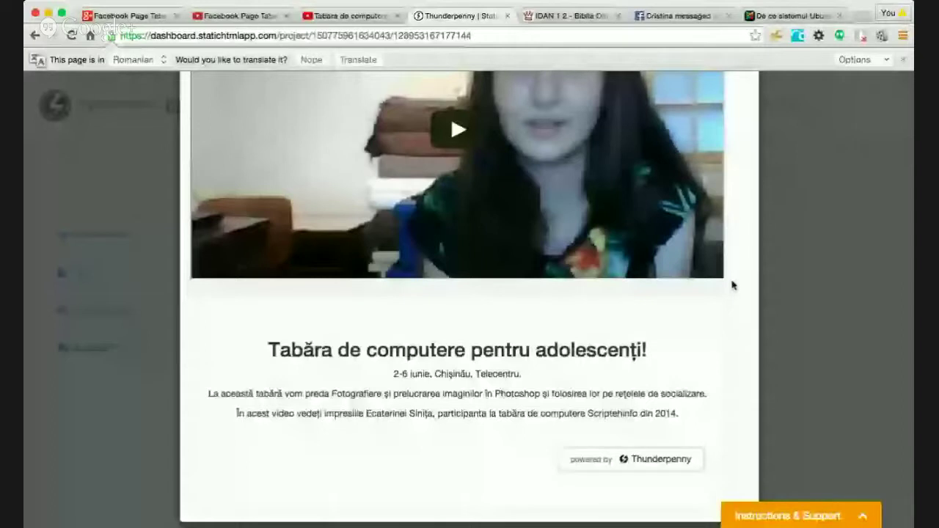
- Review the tab preview, close it, and go back to the Facebook page
scroll(708, 333, down, 1)
scroll(709, 333, up, 3)
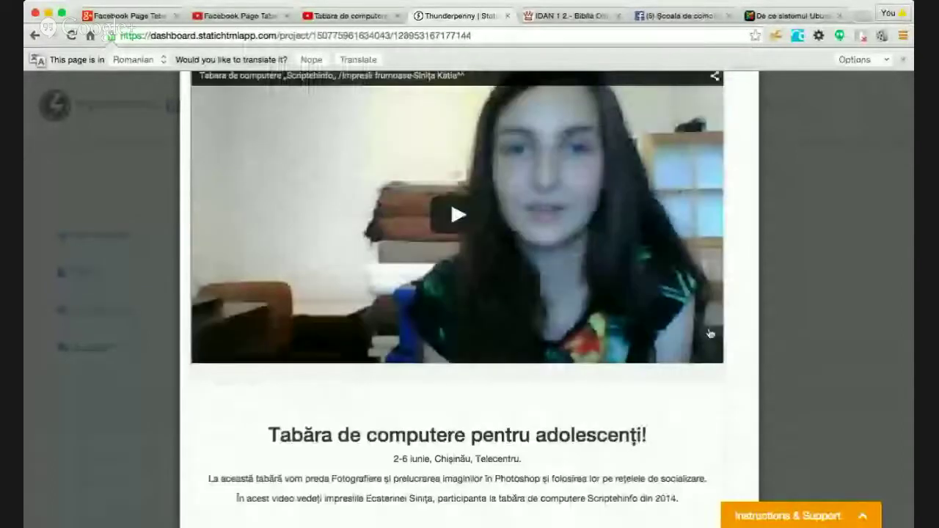
scroll(708, 333, up, 2)
key(Escape)
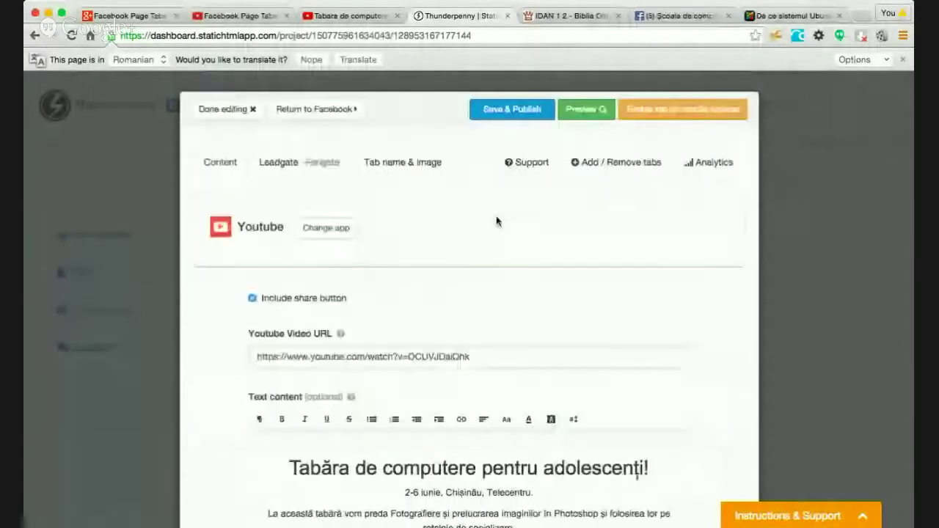
click(321, 110)
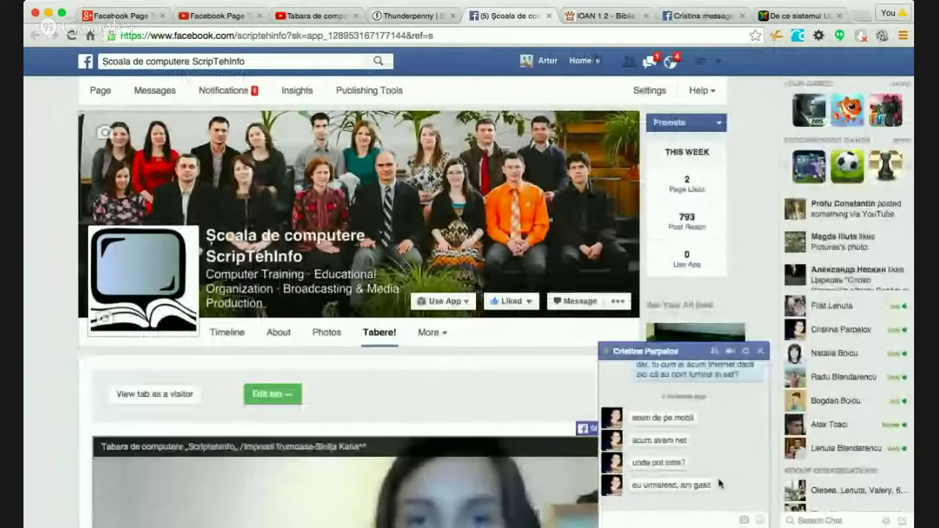
- Close the chat window covering the ScripTehInfo page and scroll to the tab
click(760, 352)
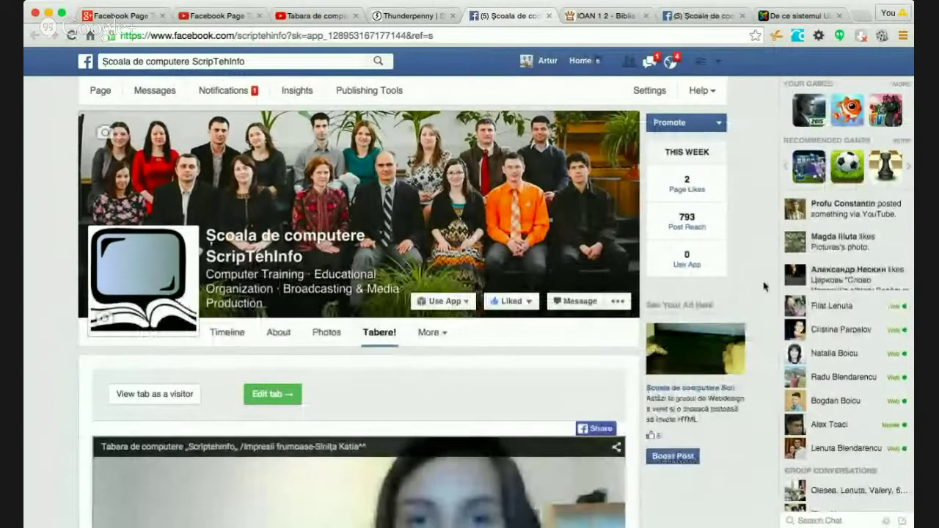
scroll(765, 286, down, 2)
scroll(764, 287, down, 5)
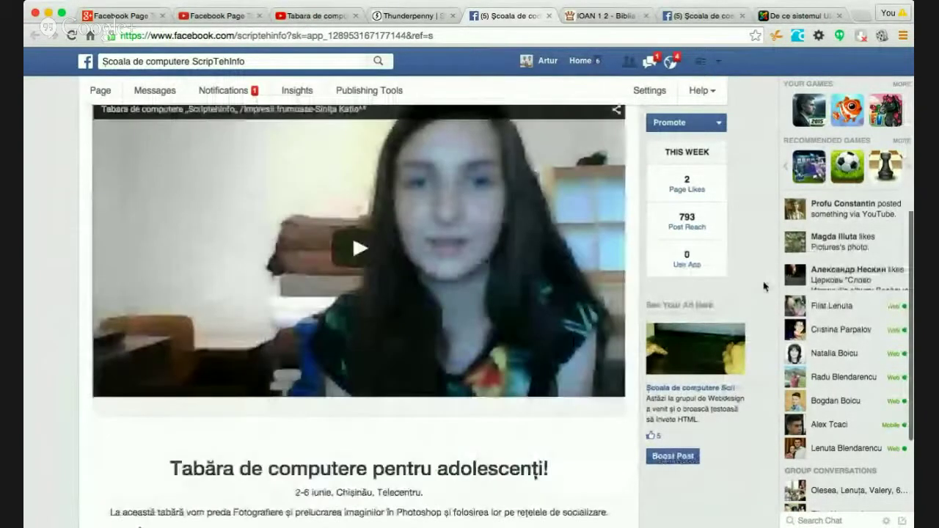
- Play the camp video to 0:06, pause it, and check the description below
click(358, 248)
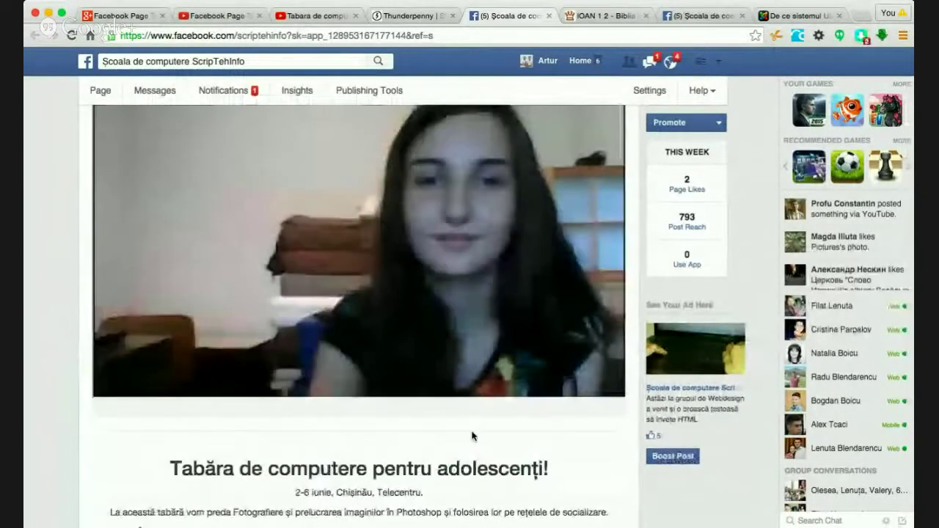
mouse_move(113, 393)
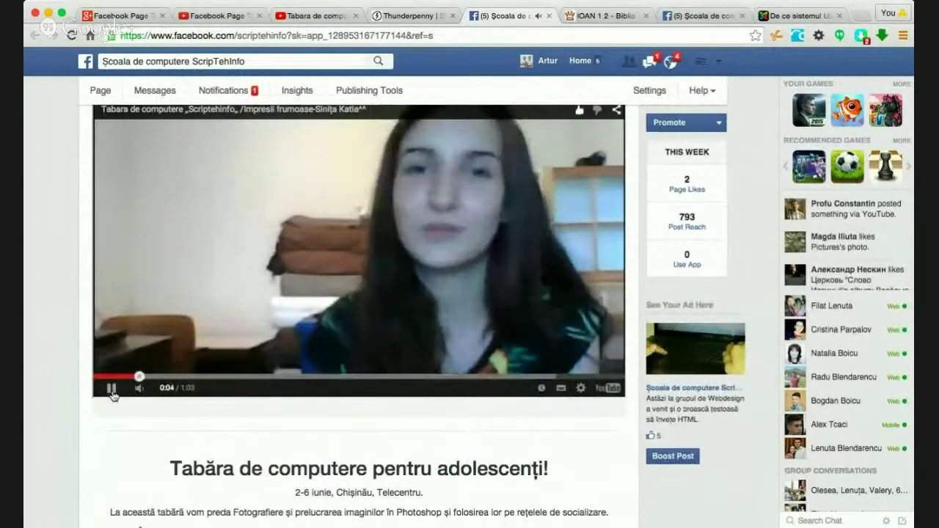
click(110, 422)
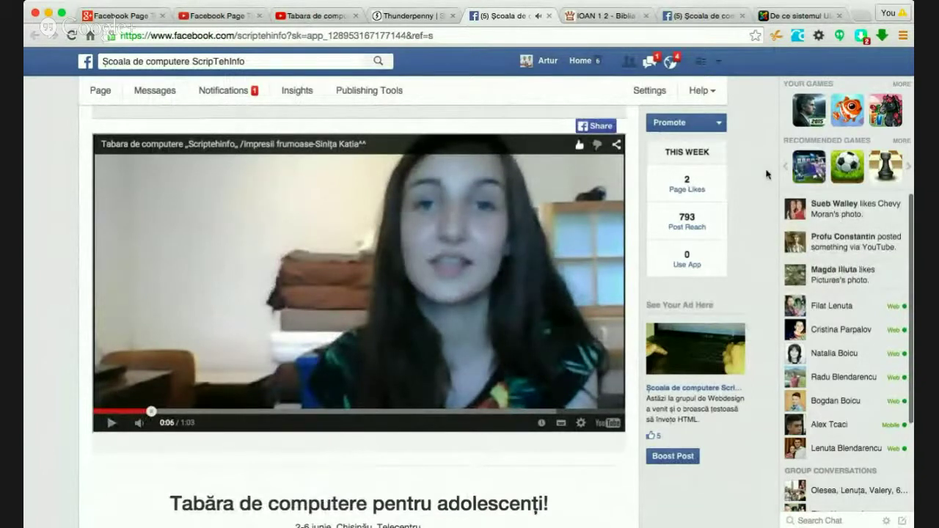
scroll(766, 174, down, 3)
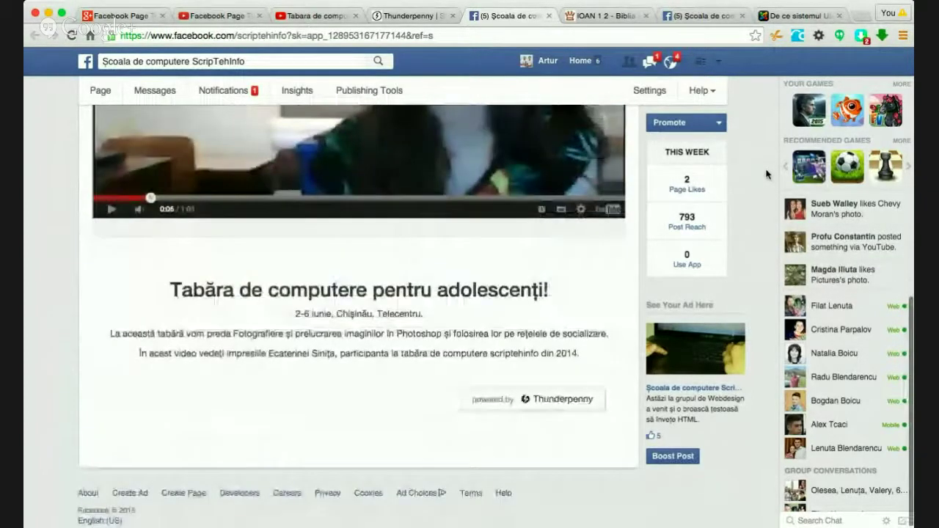
scroll(766, 174, up, 1)
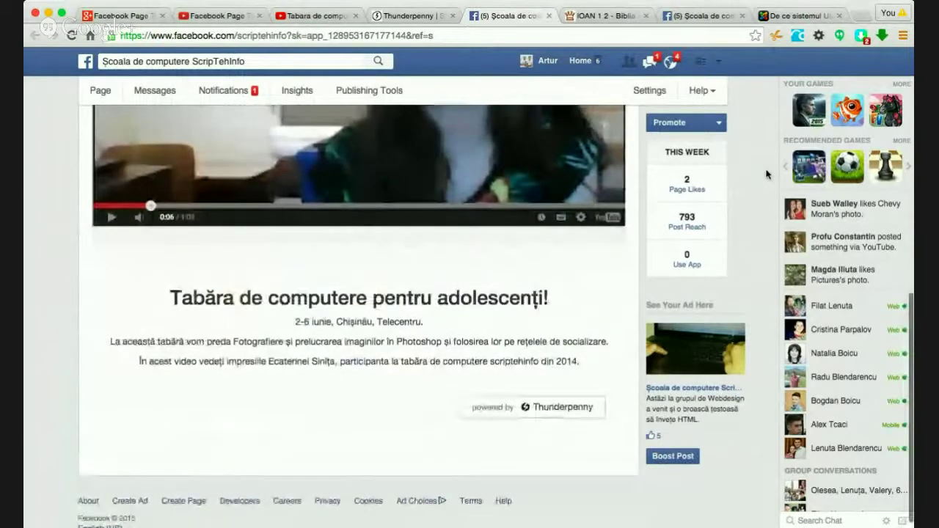
scroll(766, 174, up, 7)
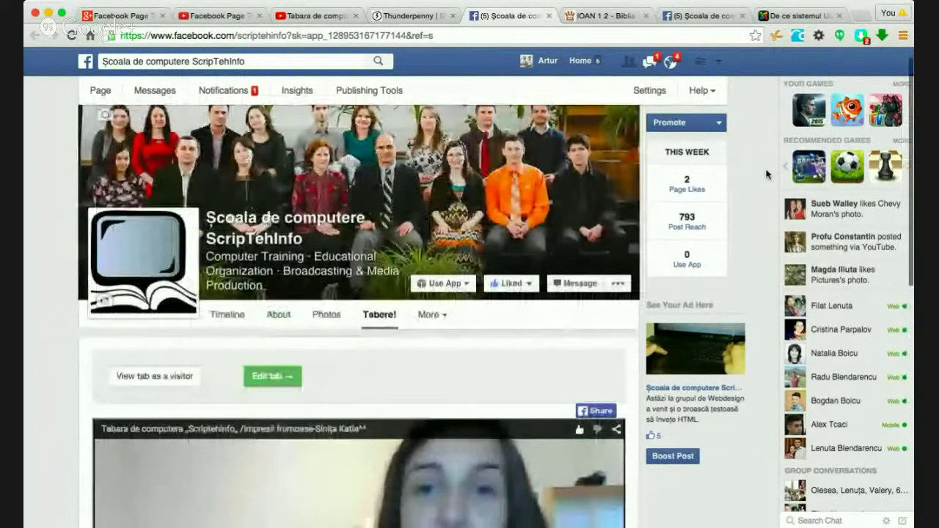